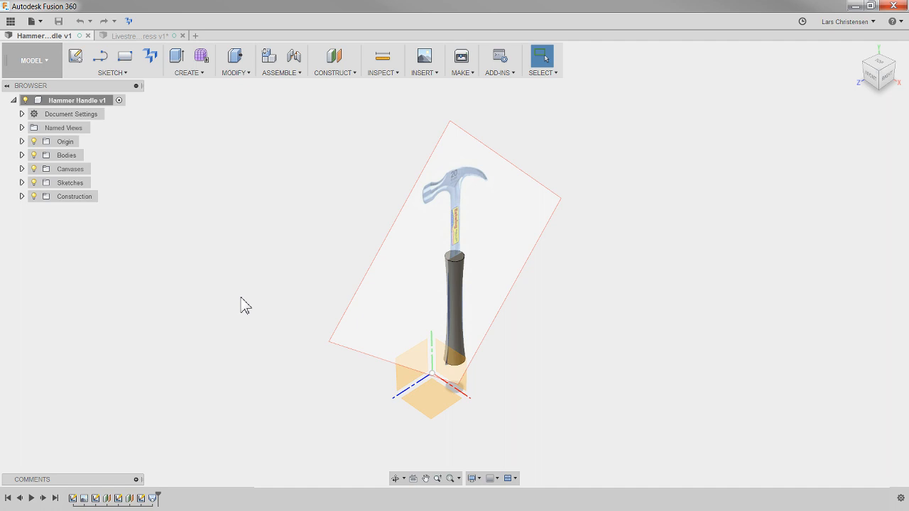
- Switch to the Livestream in progress design and dismiss the Sculpt Environment notice to inspect the sculpted handle
mouse_move(584, 367)
middle_mouse_down("shift")
mouse_move(600, 382)
mouse_move(533, 314)
mouse_move(543, 414)
mouse_move(446, 282)
mouse_move(445, 266)
mouse_move(475, 314)
mouse_move(471, 266)
mouse_move(443, 249)
mouse_move(433, 303)
mouse_move(432, 288)
middle_mouse_up("shift")
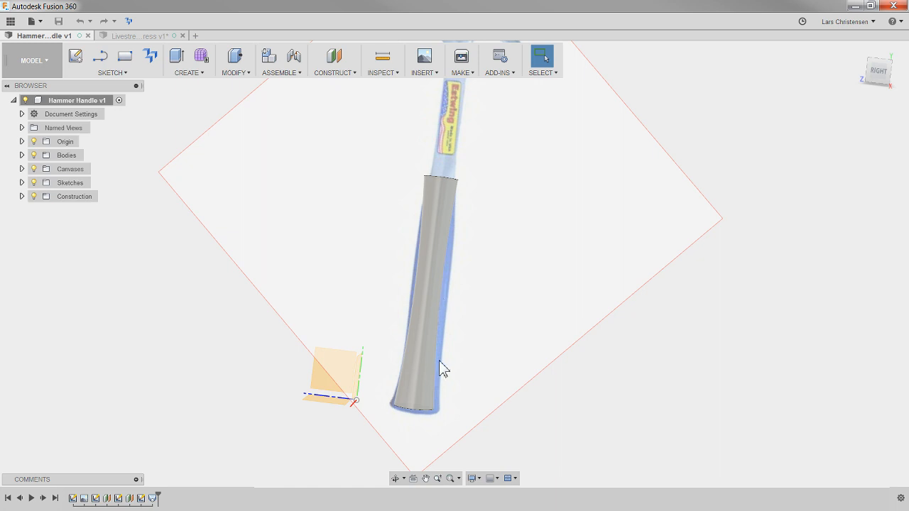
middle_click_drag(132, 134, 369, 314, "shift")
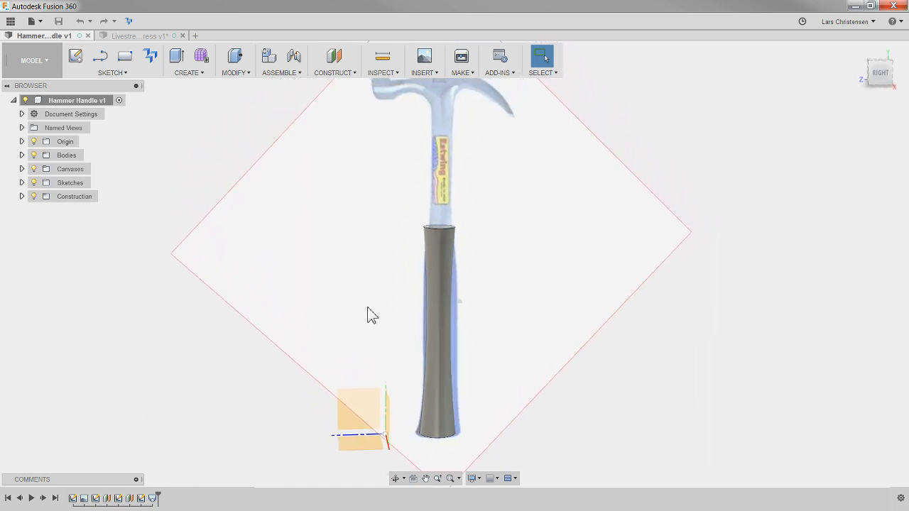
left_click(144, 36)
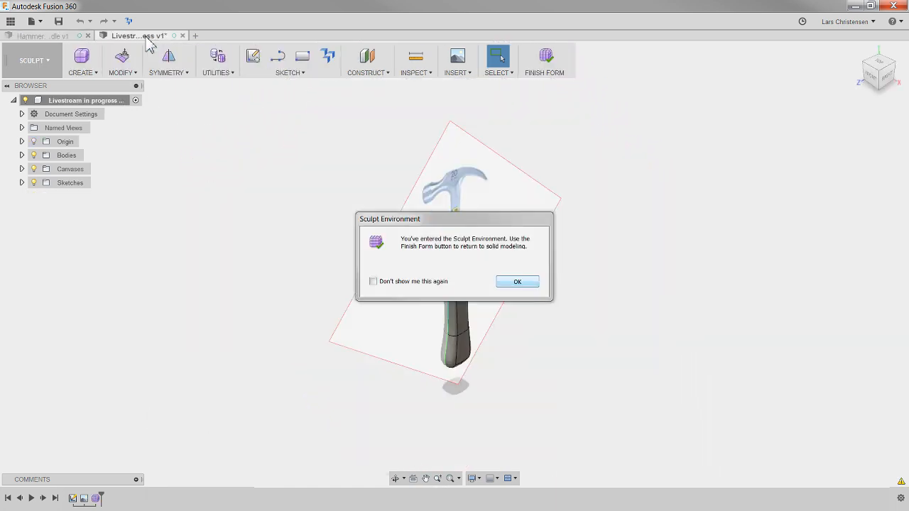
left_click(522, 282)
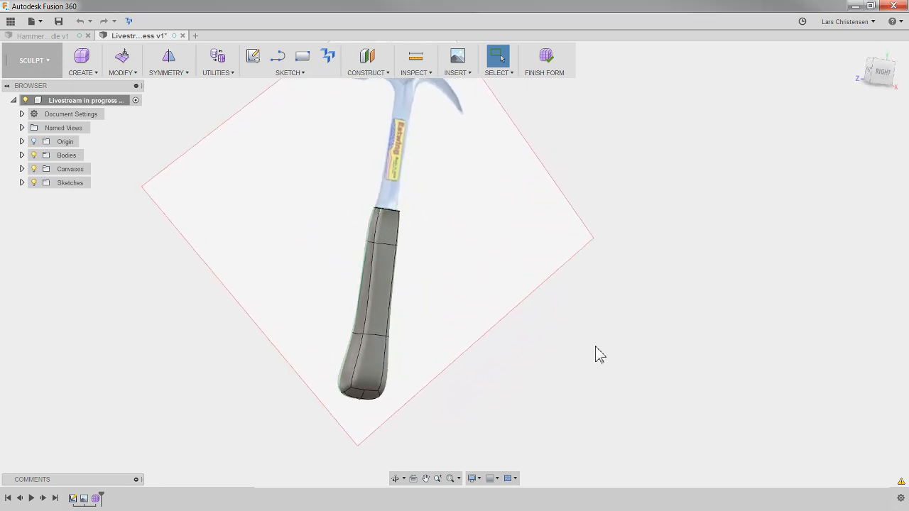
middle_click_drag(400, 359, 430, 377, "shift")
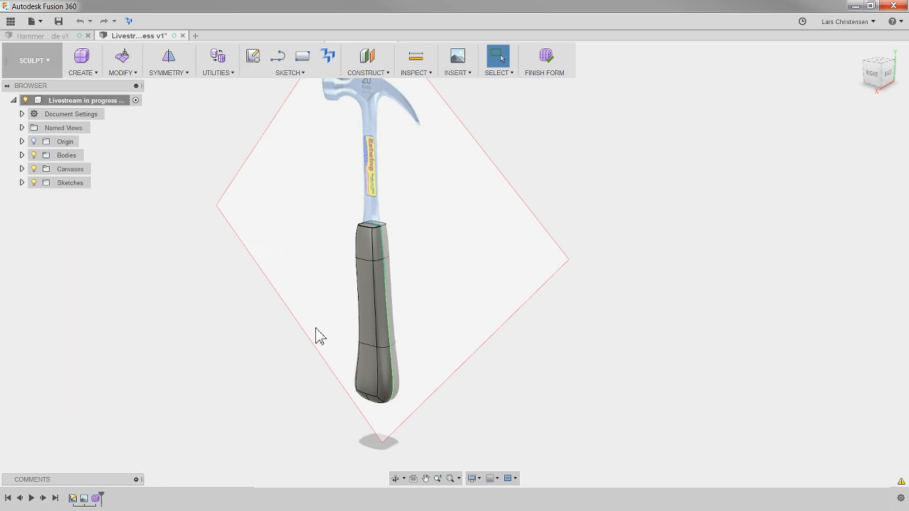
left_click(384, 317)
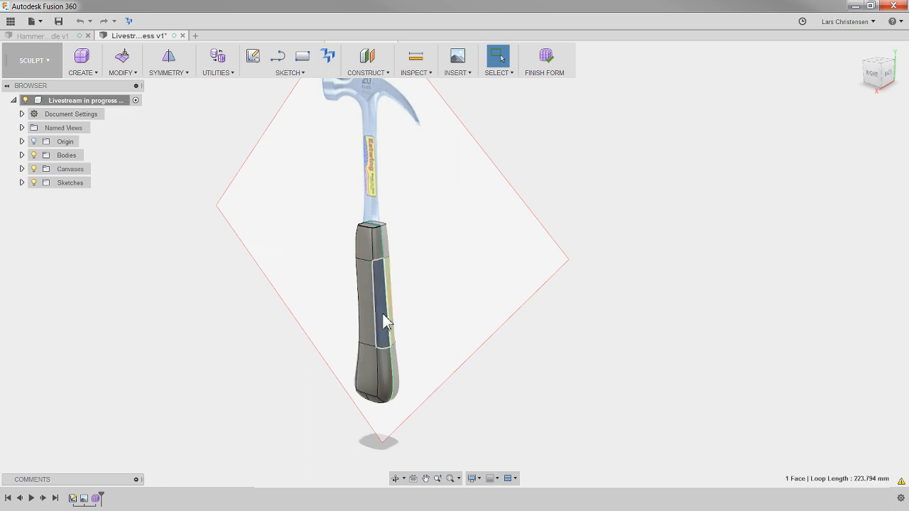
right_click(383, 321)
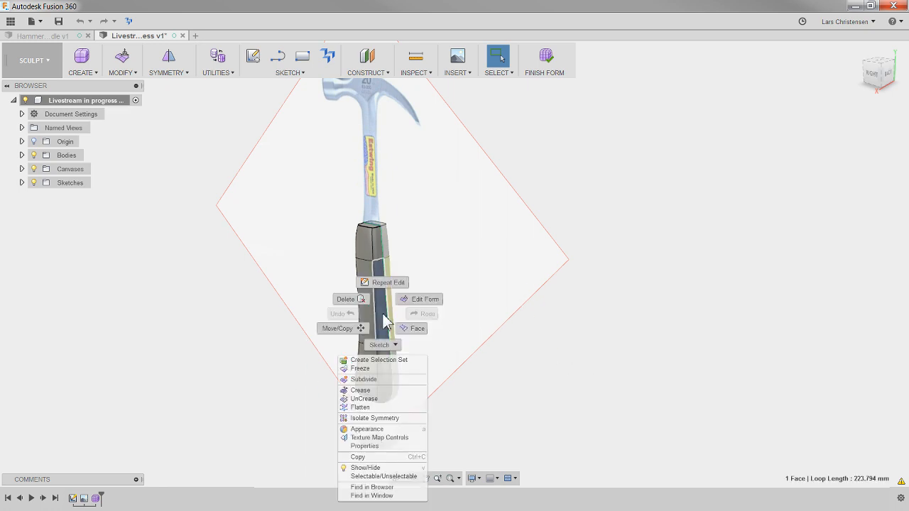
left_click(429, 304)
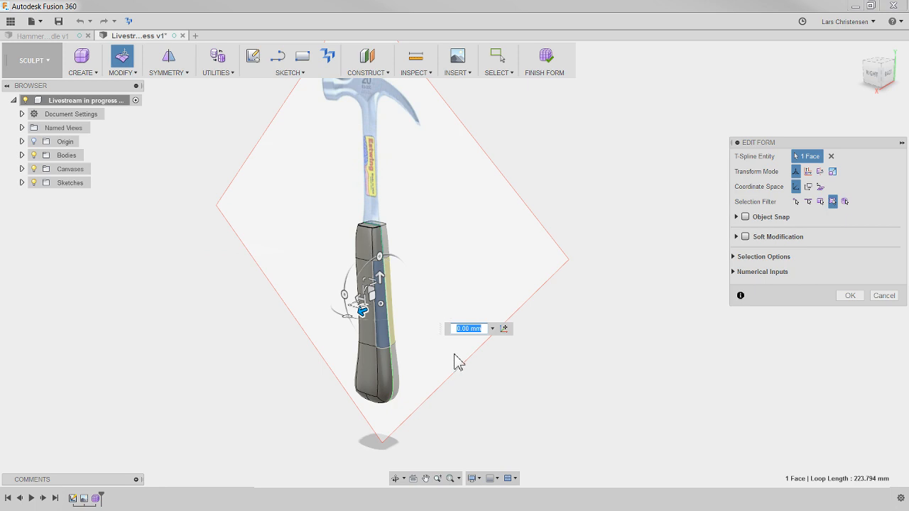
left_click(878, 297)
- Finish the sculpted handle form and return to the solid modelling workspace
mouse_move(552, 365)
middle_mouse_down("shift")
mouse_move(517, 377)
mouse_move(499, 358)
middle_mouse_up("shift")
mouse_move(342, 137)
middle_mouse_down()
mouse_move(386, 174)
mouse_move(370, 98)
mouse_move(384, 150)
mouse_move(369, 314)
mouse_move(294, 405)
mouse_move(465, 448)
mouse_move(480, 220)
mouse_move(585, 85)
middle_mouse_up()
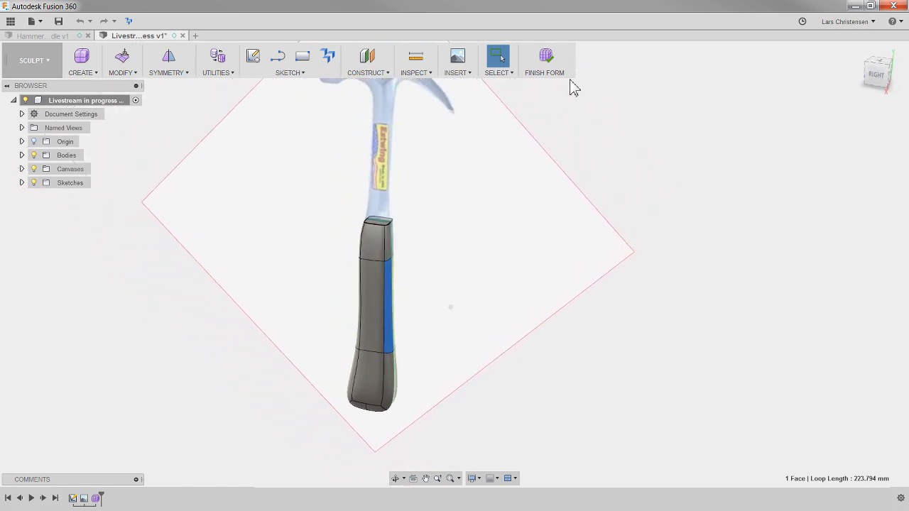
left_click(546, 70)
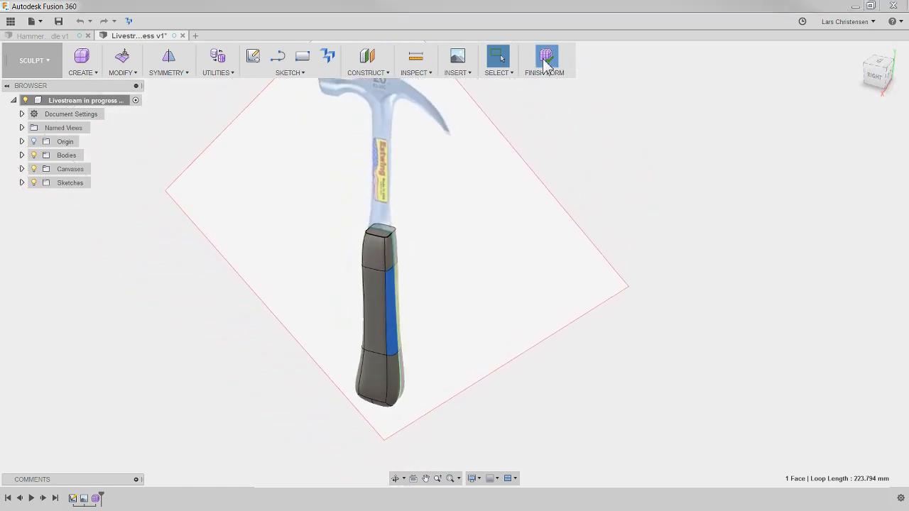
mouse_move(568, 114)
middle_mouse_down("shift")
mouse_move(592, 145)
mouse_move(576, 282)
middle_mouse_up("shift")
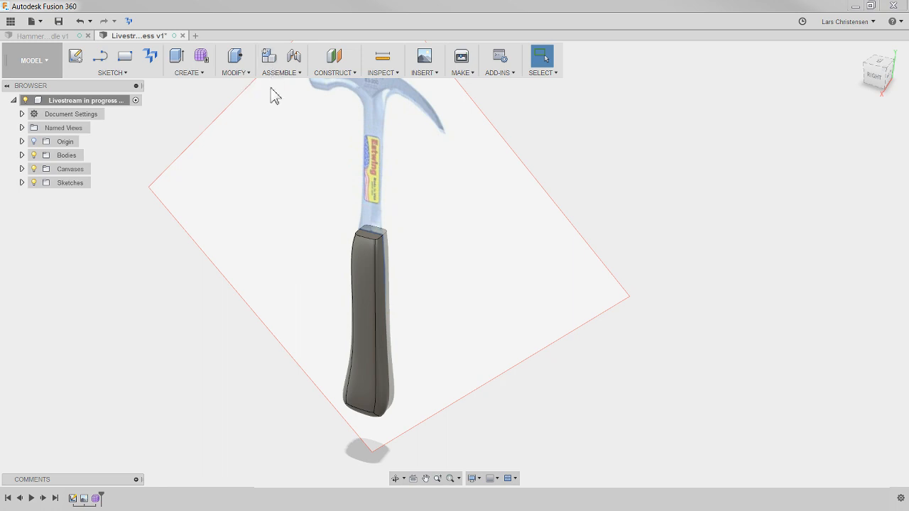
- Highlight Body1 in the Bodies folder to examine the converted handle from several views
left_click(22, 156)
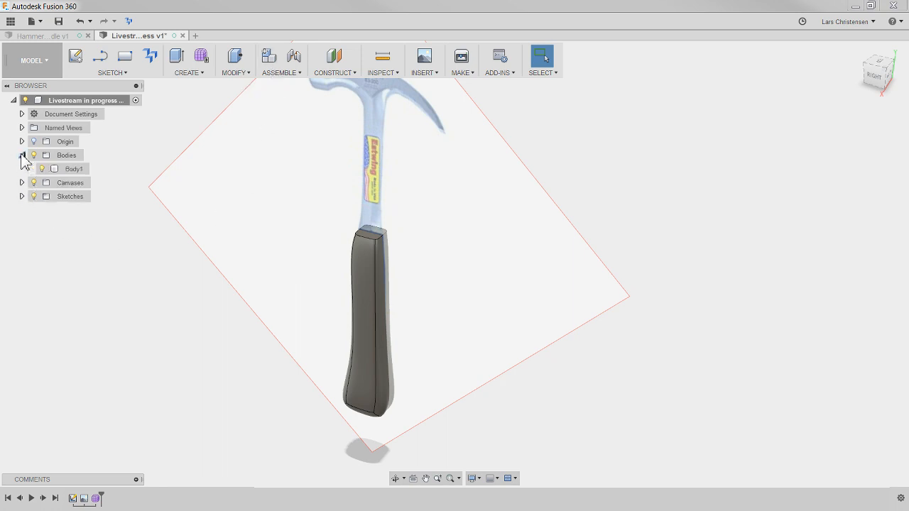
left_click(71, 169)
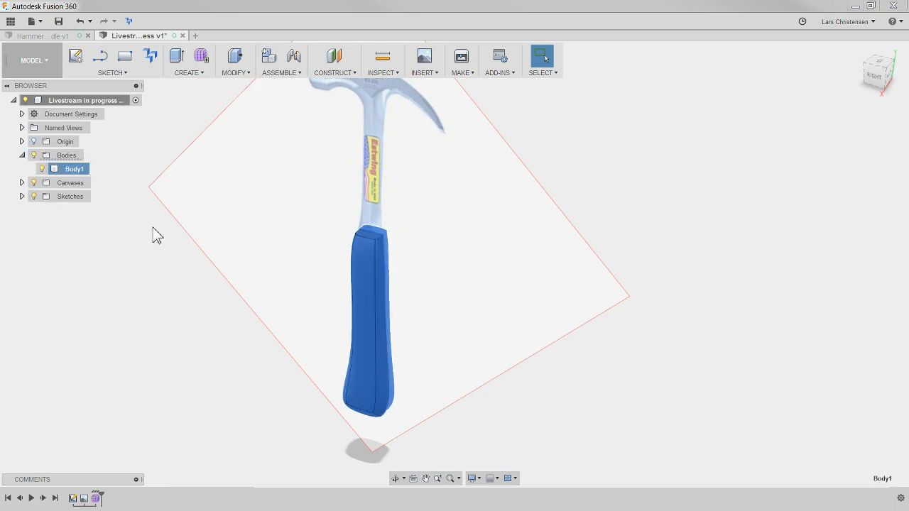
left_click(22, 156)
left_click(161, 295)
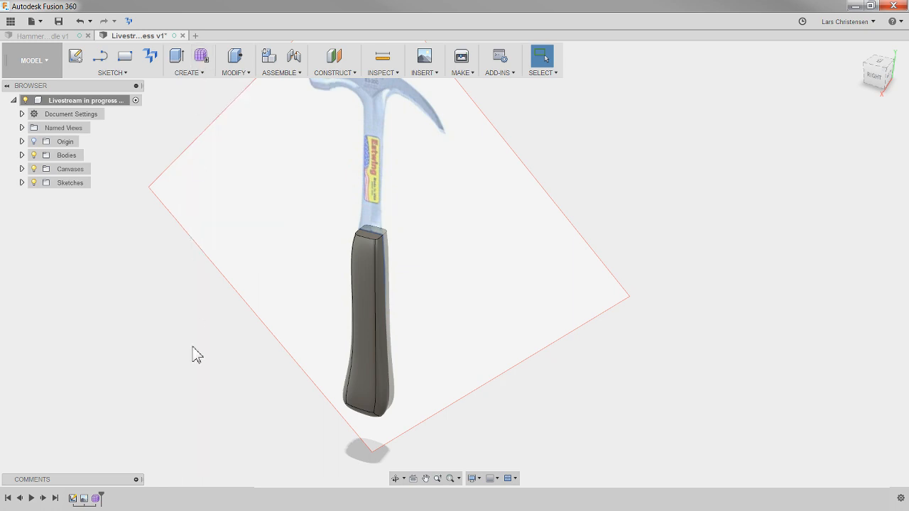
scroll(227, 354, "down", 2)
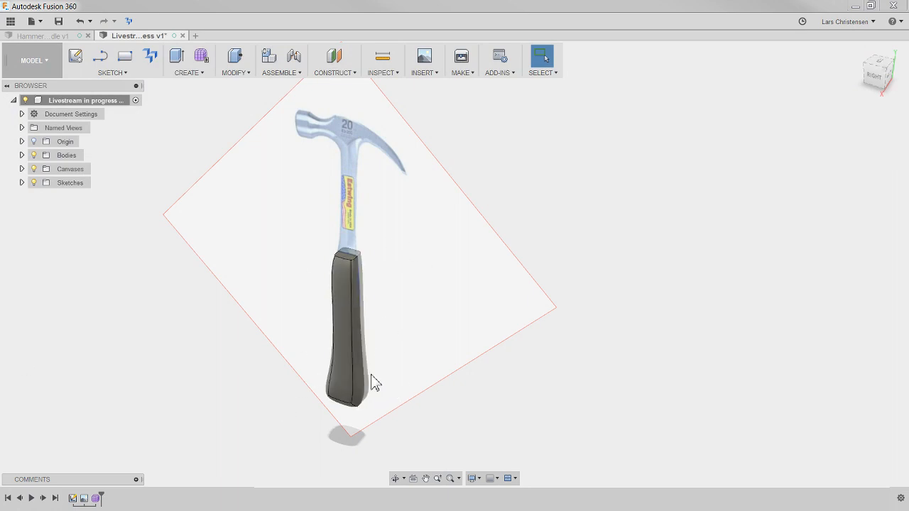
middle_click_drag(375, 308, 335, 298, "shift")
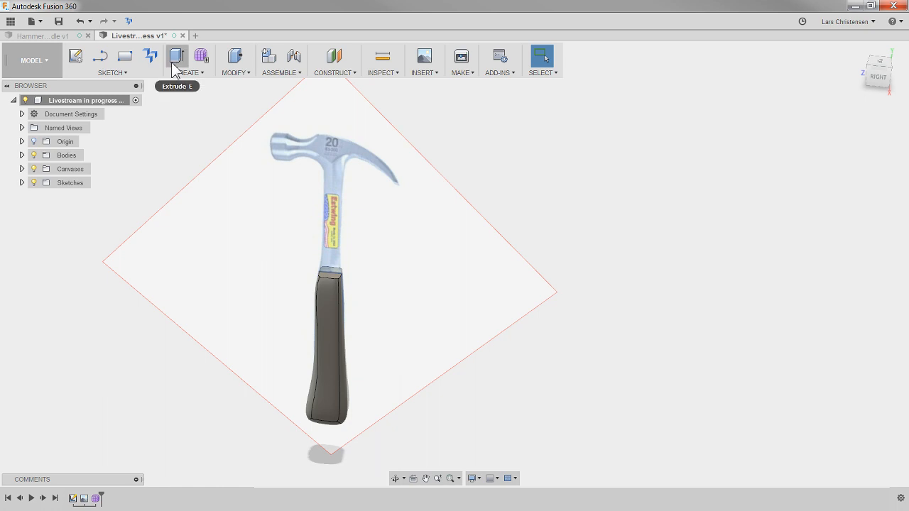
- Reopen the handle's Form1 feature for editing from the design history, dismiss the notice and finish the form
left_click(85, 498)
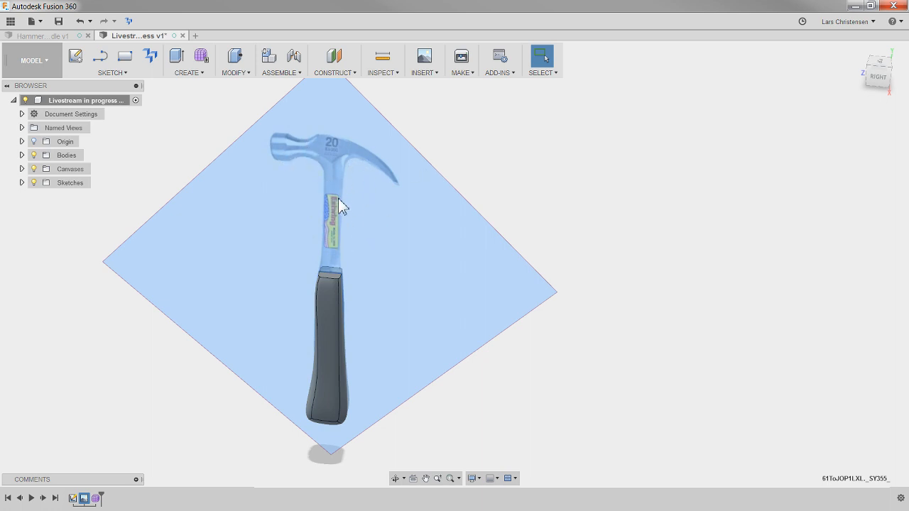
left_click(98, 498)
right_click(98, 499)
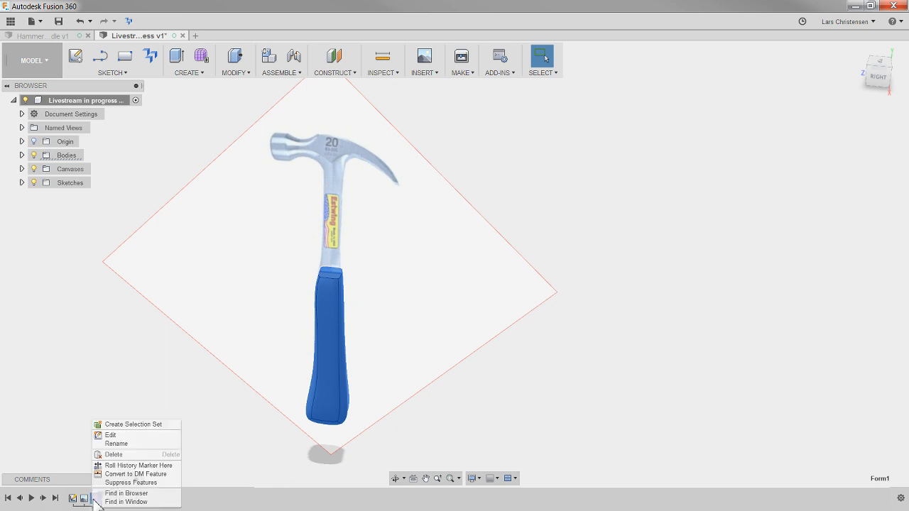
left_click(111, 434)
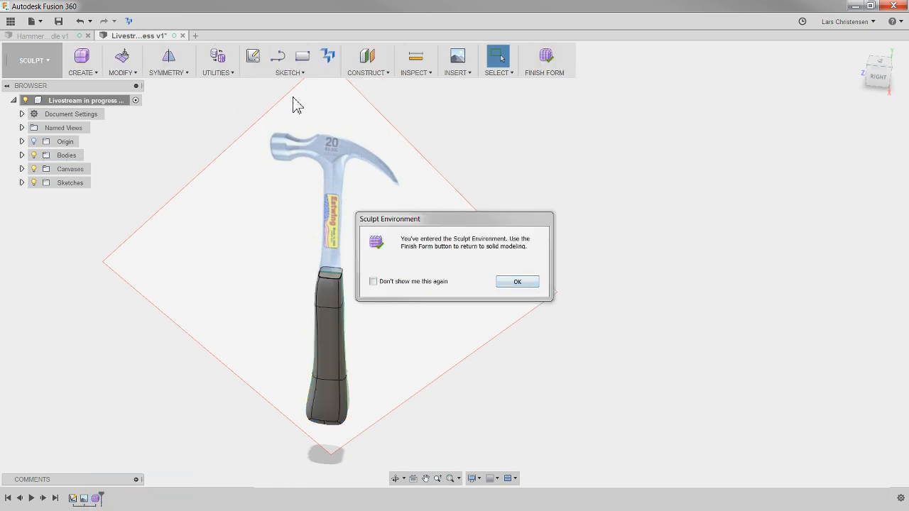
left_click(517, 281)
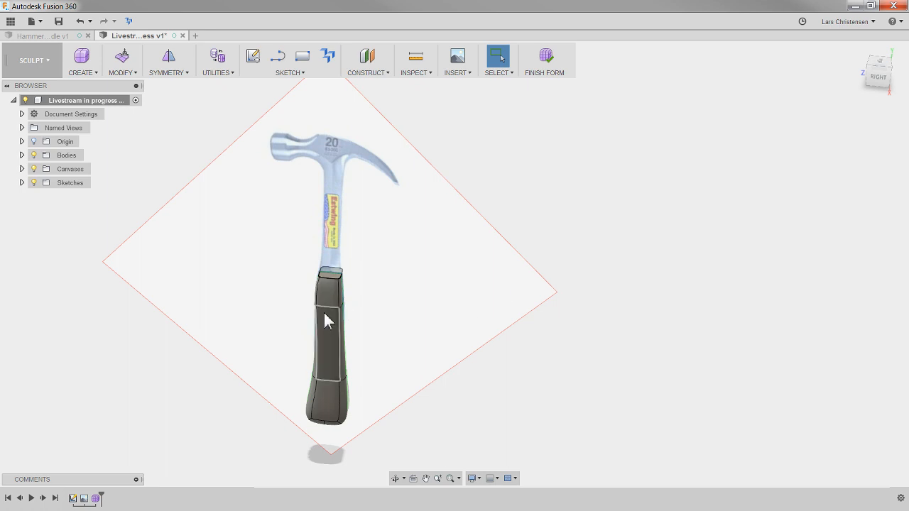
left_click(544, 63)
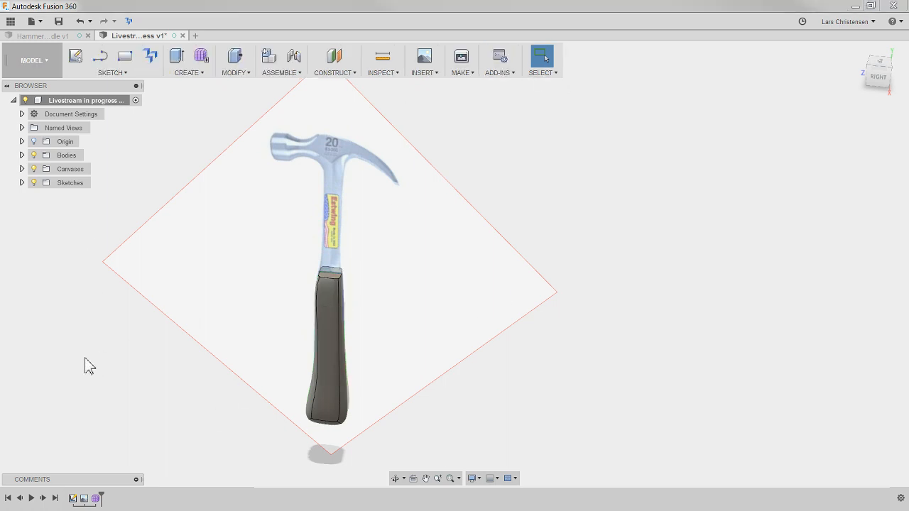
- Create a new sketch on the vertical origin plane parallel to the hammer reference image
left_click(74, 59)
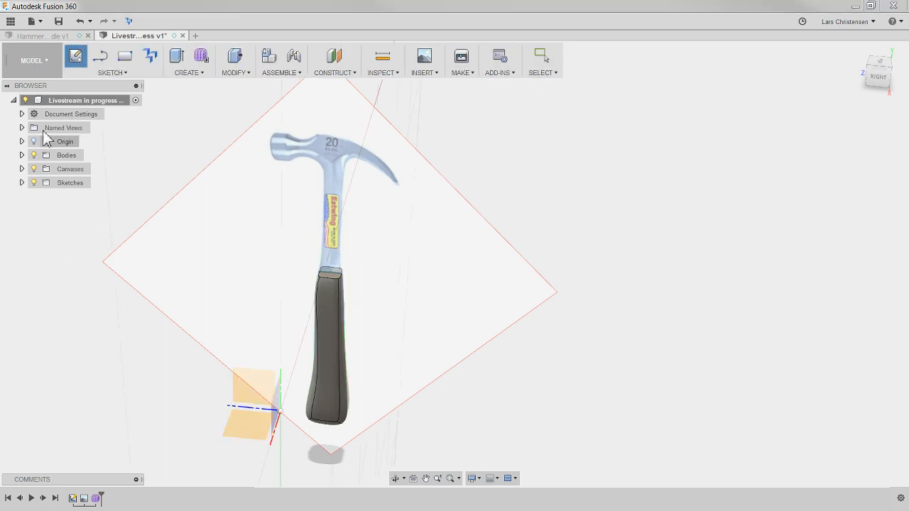
mouse_move(144, 376)
middle_mouse_down("shift")
mouse_move(103, 86)
mouse_move(218, 375)
mouse_move(292, 463)
mouse_move(298, 430)
middle_mouse_up("shift")
left_click(298, 428)
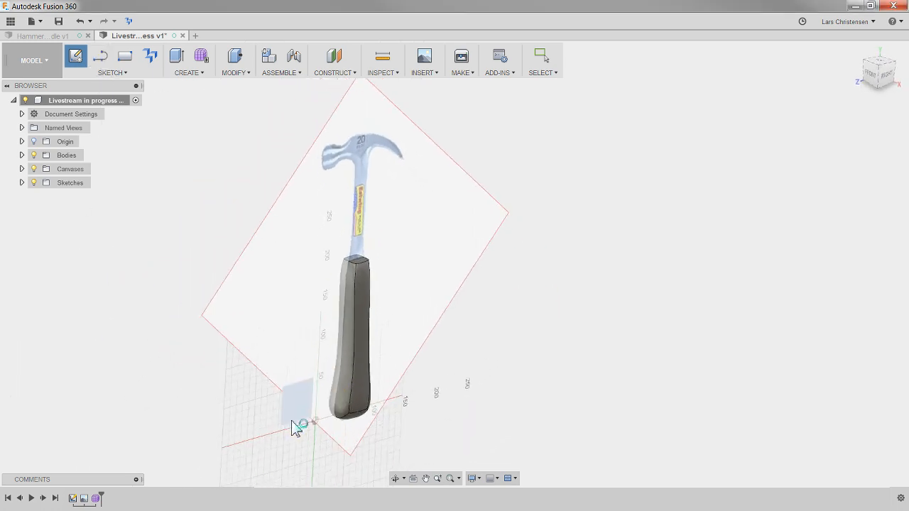
scroll(189, 432, "down", 3)
scroll(410, 191, "up", 3)
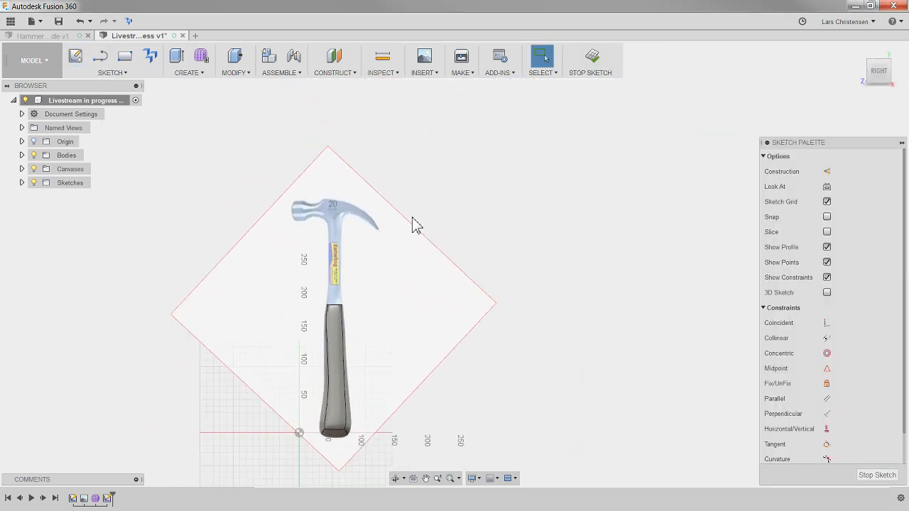
- Sketch a vertical line about 30 mm long down from the hammer head's upper corner, continuing with a horizontal line across the neck
scroll(360, 186, "up", 6)
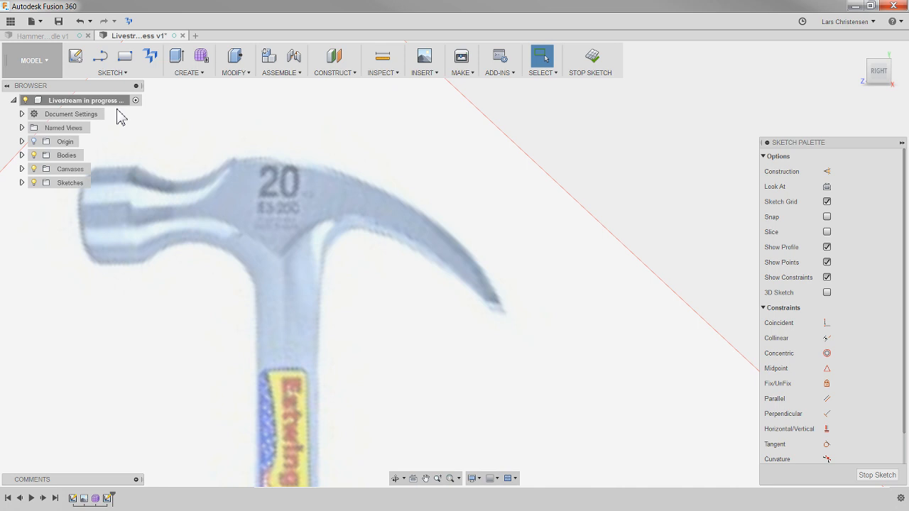
scroll(357, 126, "down", 5)
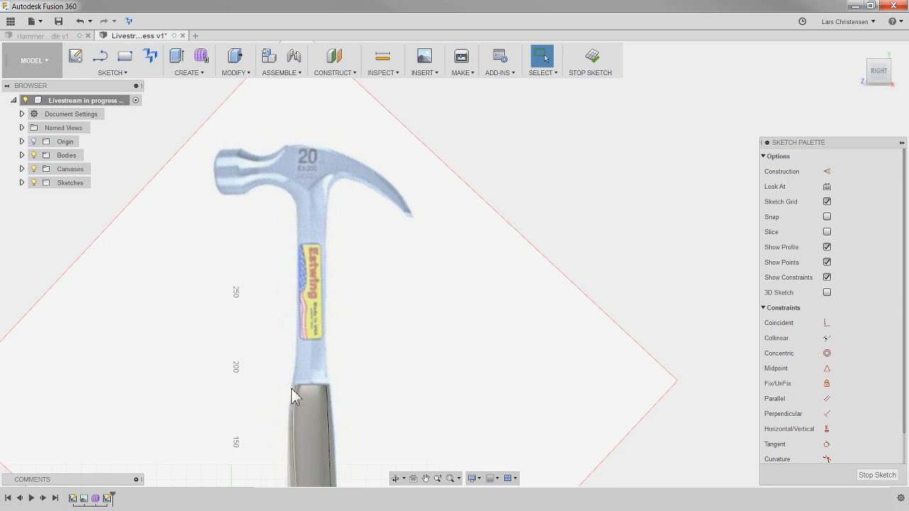
scroll(292, 138, "up", 4)
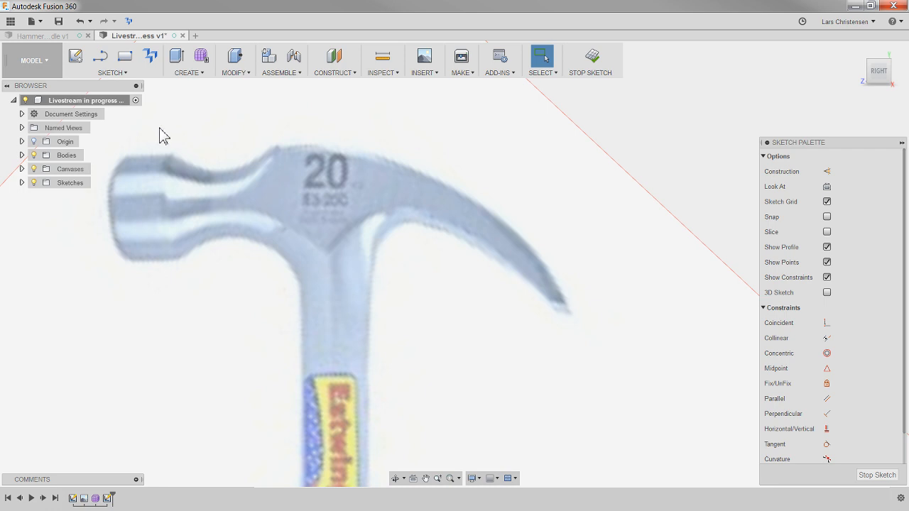
left_click(99, 56)
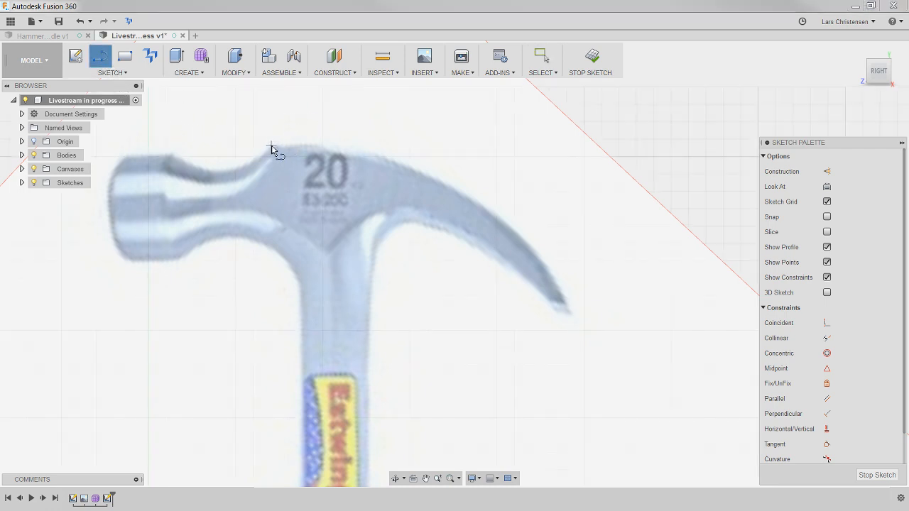
scroll(271, 149, "up", 1)
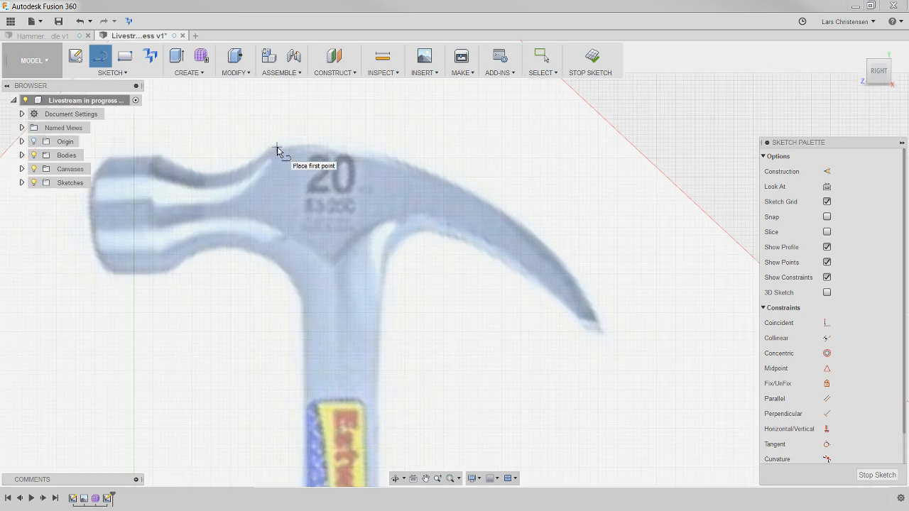
left_click(277, 147)
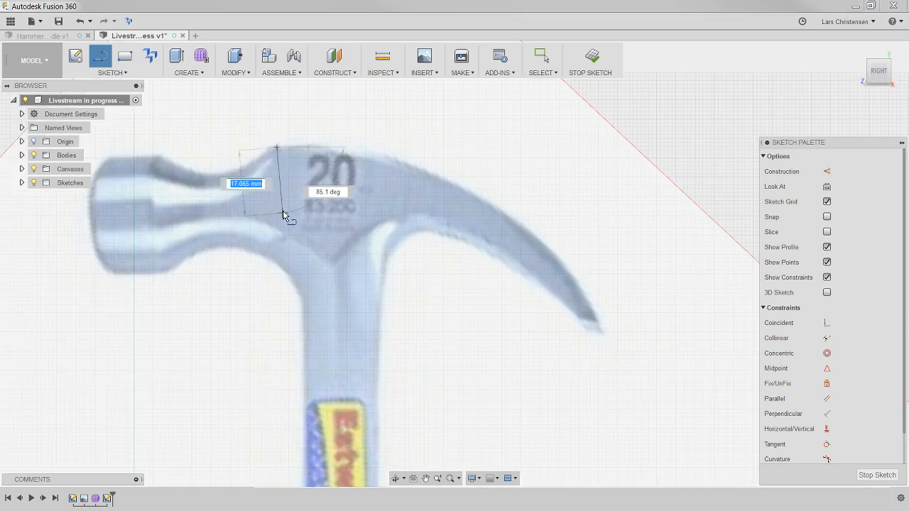
left_click(278, 265)
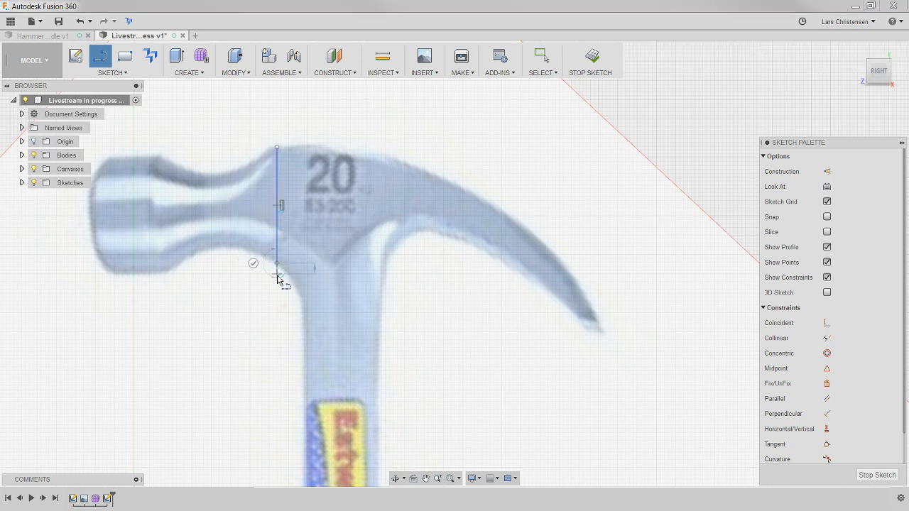
left_click(388, 267)
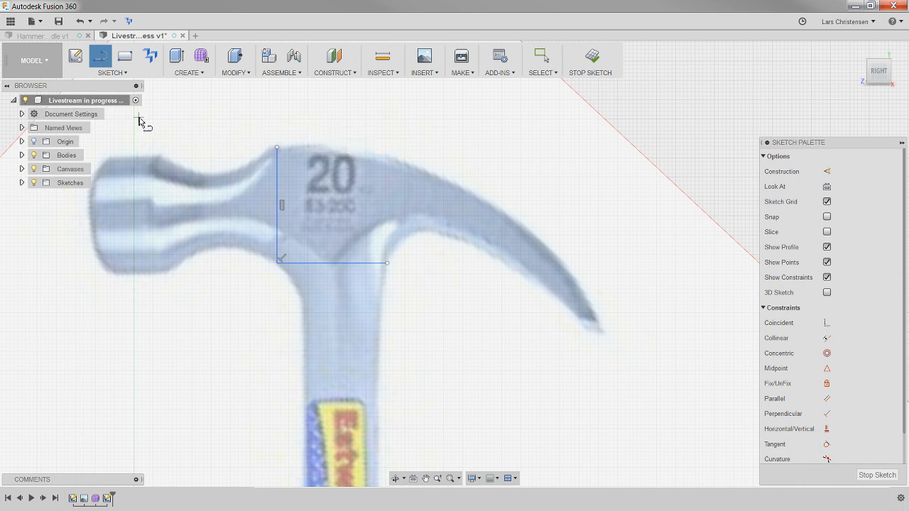
- Start a fit-point spline at the upper end of the vertical line on the hammer head
left_click(108, 73)
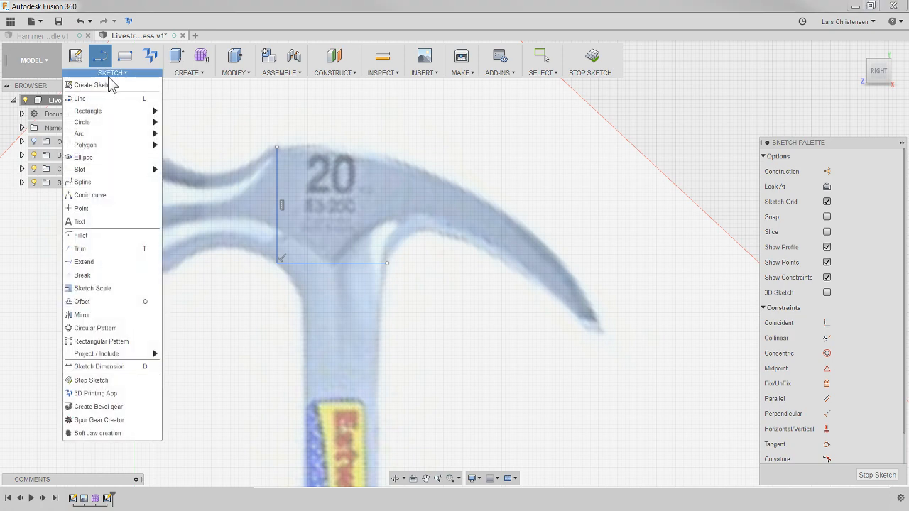
left_click(83, 181)
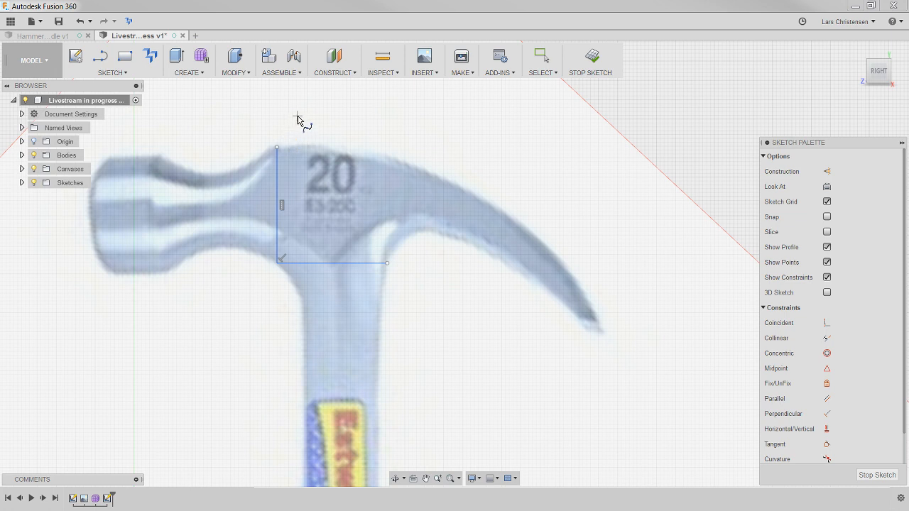
left_click(278, 148)
- Try to trace the claw's upper edge with many closely spaced spline points toward the tip
left_click(323, 147)
left_click(349, 152)
left_click(391, 160)
left_click(420, 166)
left_click(436, 175)
left_click(458, 183)
left_click(477, 193)
left_click(487, 206)
left_click(504, 212)
left_click(518, 220)
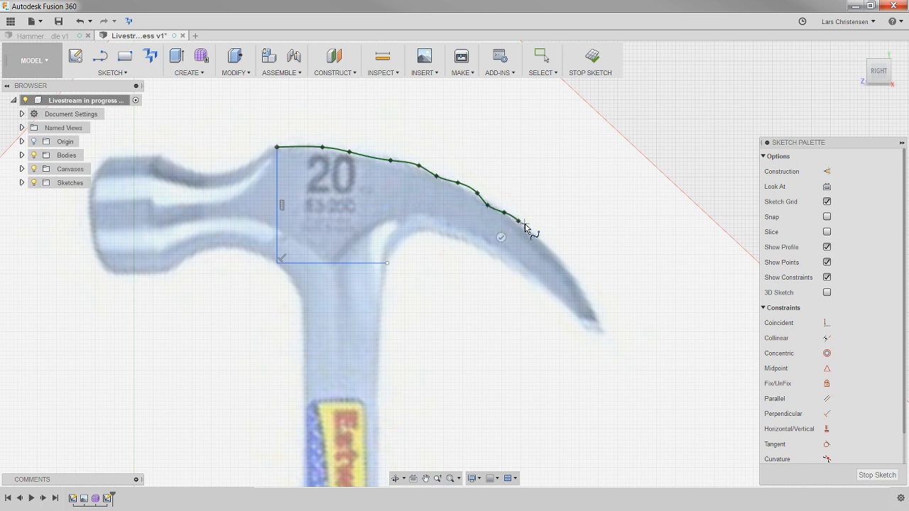
left_click(529, 230)
left_click(543, 238)
left_click(553, 250)
left_click(568, 263)
left_click(584, 286)
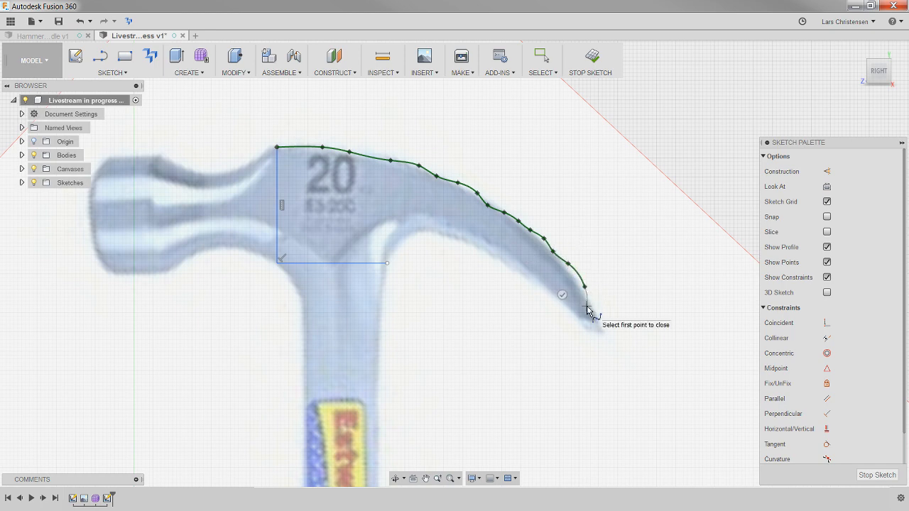
- Undo the traced spline points back to the spline's start point at the head's upper corner
key("ctrl+z")
key("ctrl+z")
key("ctrl+z")
key("ctrl+z")
key("ctrl+z")
key("ctrl+z")
key("ctrl+z")
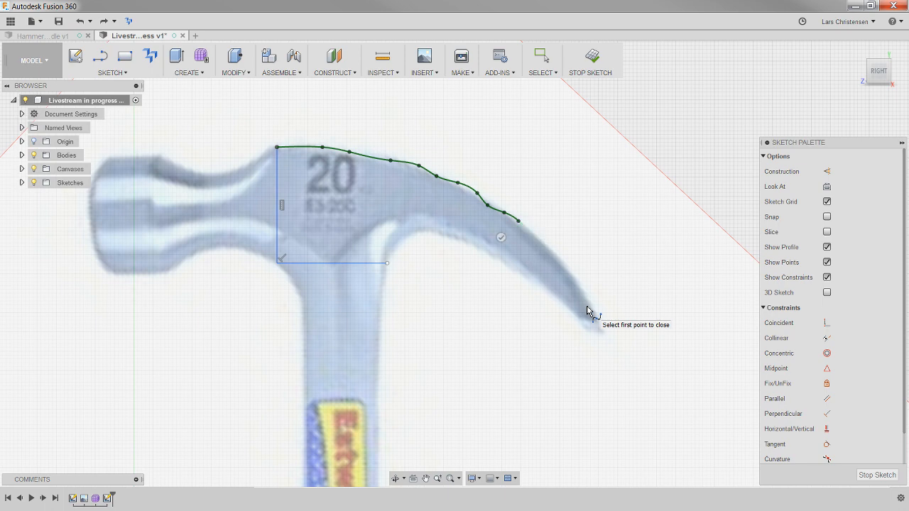
key("ctrl+z")
key("ctrl+z")
key("ctrl+z")
key("ctrl+z")
key("ctrl+z")
key("ctrl+z")
key("ctrl+z")
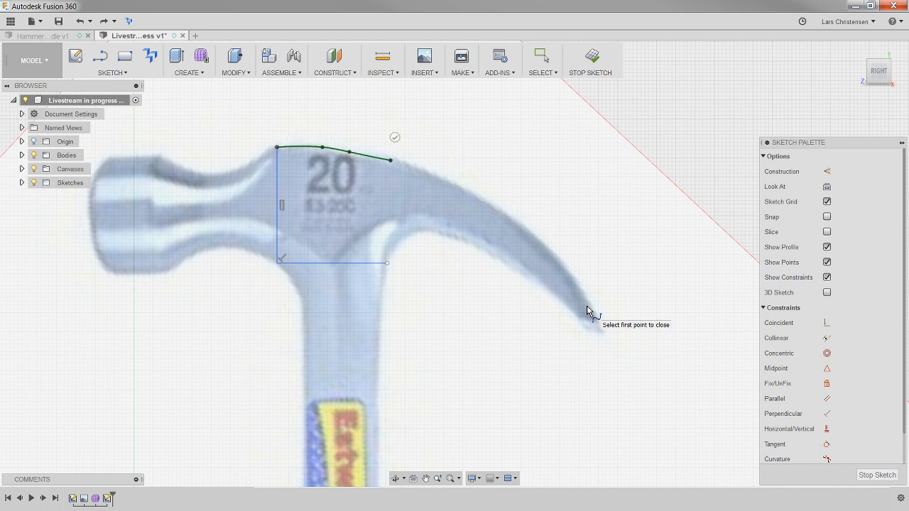
key("ctrl+z")
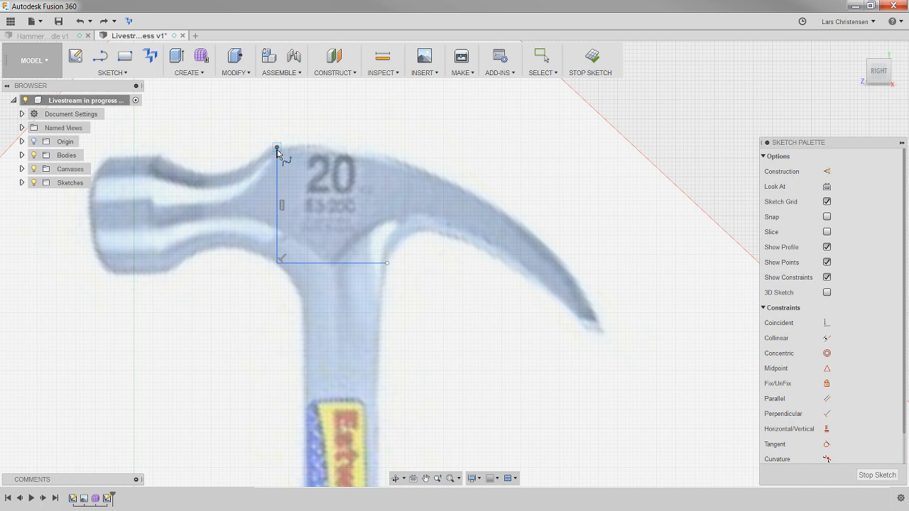
- Place the spline's second point at the claw tip and finish it as a two-point spline
left_click(594, 315)
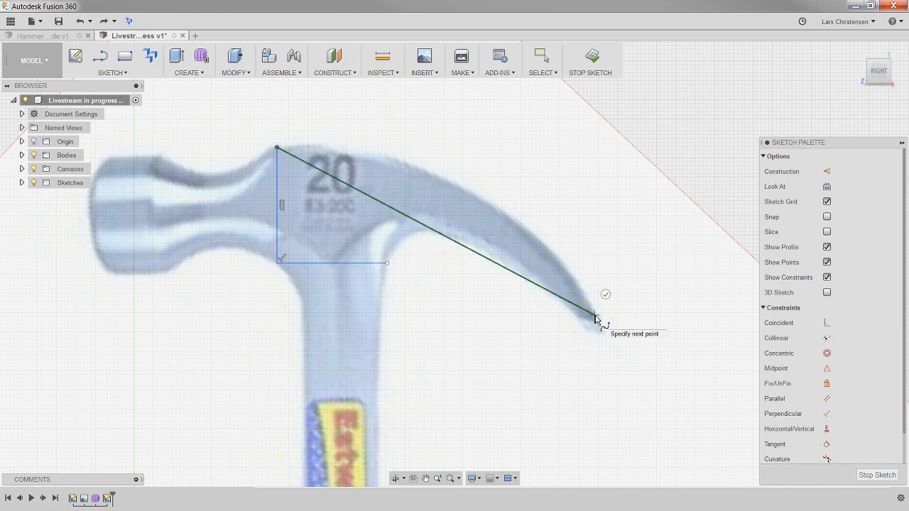
left_click(604, 295)
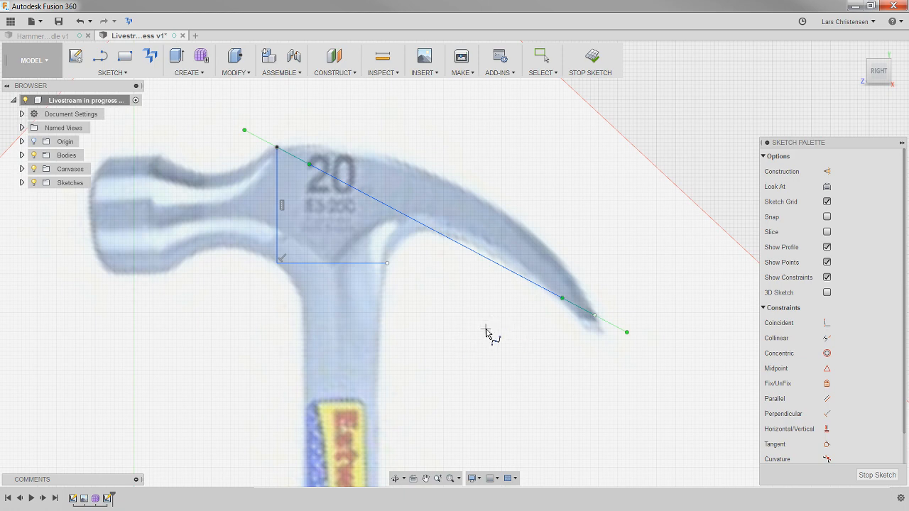
key("Escape")
- Reshape the spline with its end tangent handles so it bows upward between the head's upper corner and the claw tip
mouse_move(244, 131)
left_mouse_down()
mouse_move(244, 151)
mouse_move(257, 157)
mouse_move(241, 169)
mouse_move(203, 150)
mouse_move(230, 121)
left_mouse_up()
left_click(595, 314)
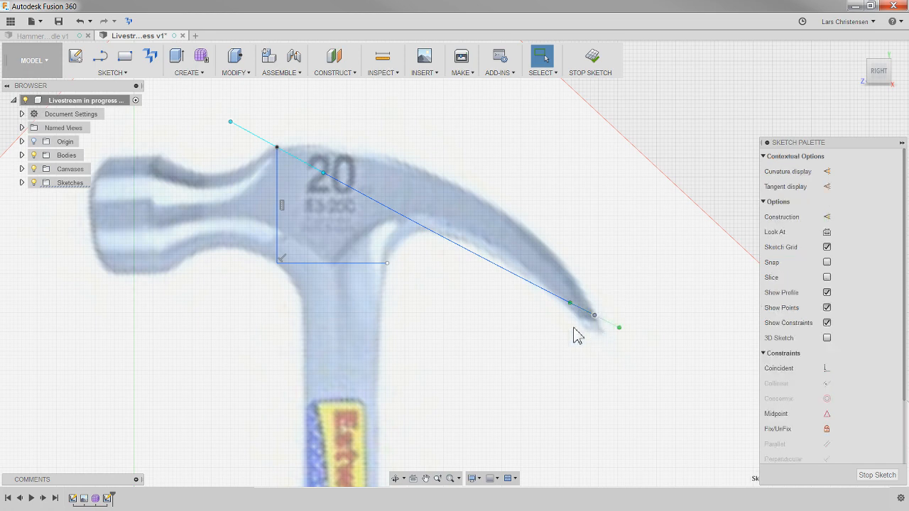
left_click_drag(618, 325, 639, 332)
key("Escape")
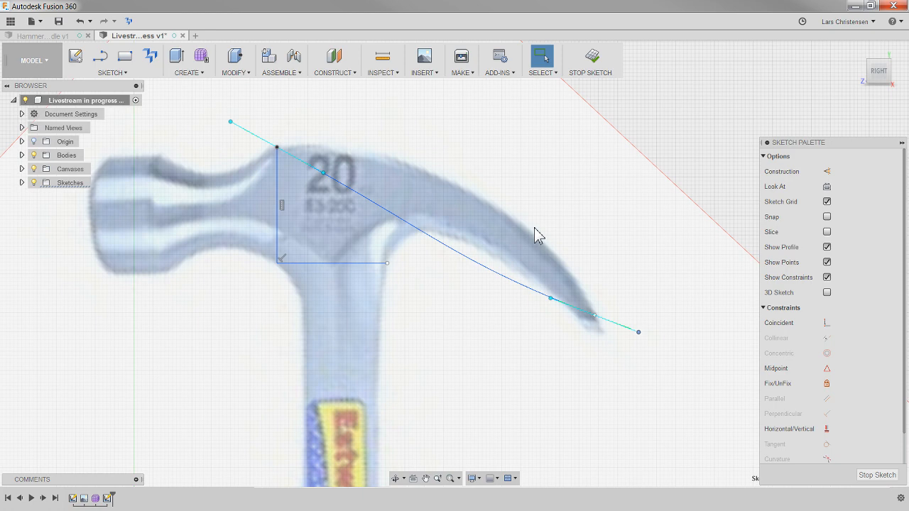
left_click_drag(639, 333, 588, 345)
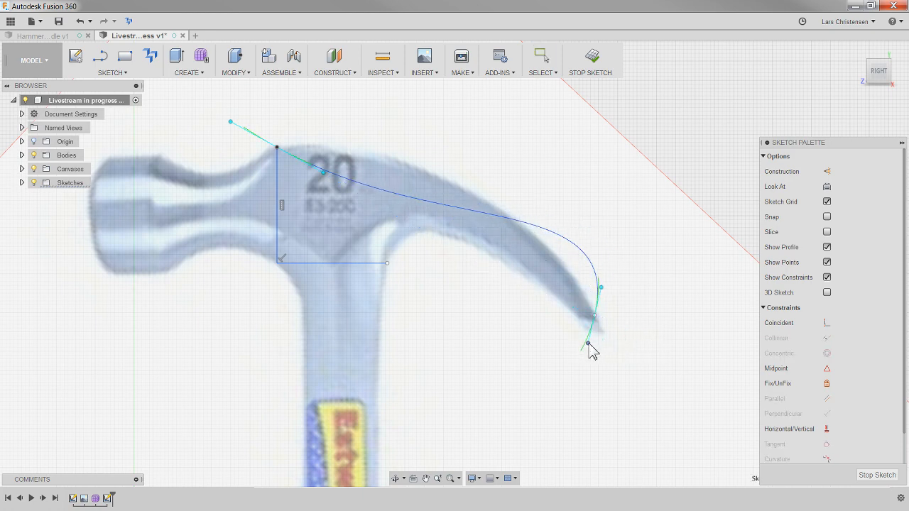
left_click_drag(230, 122, 234, 168)
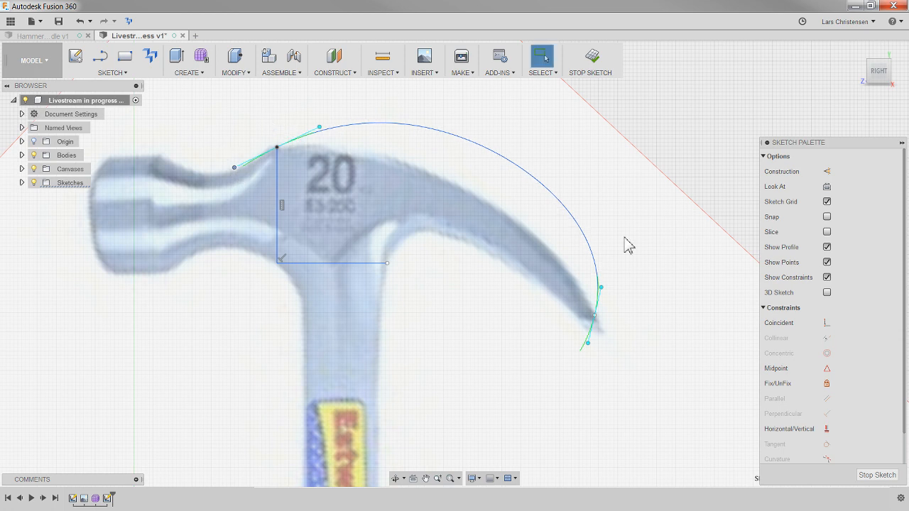
left_click(345, 108)
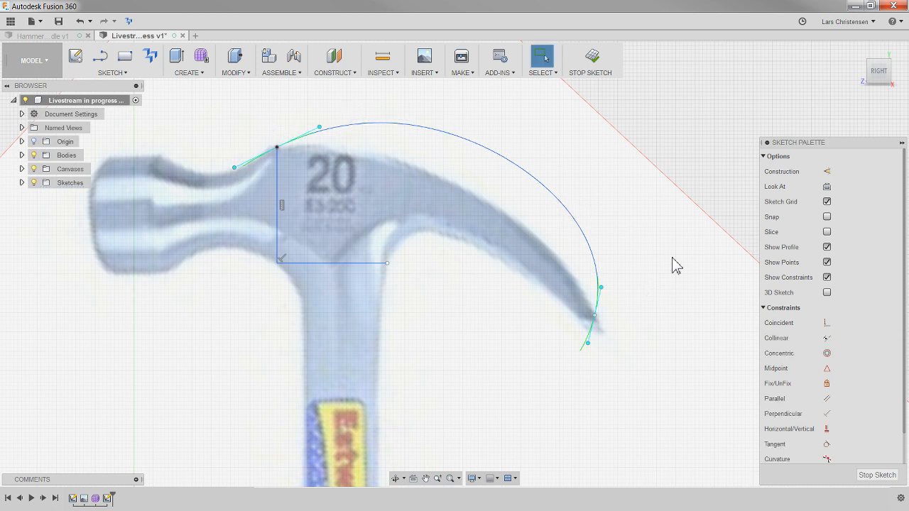
left_click(683, 288)
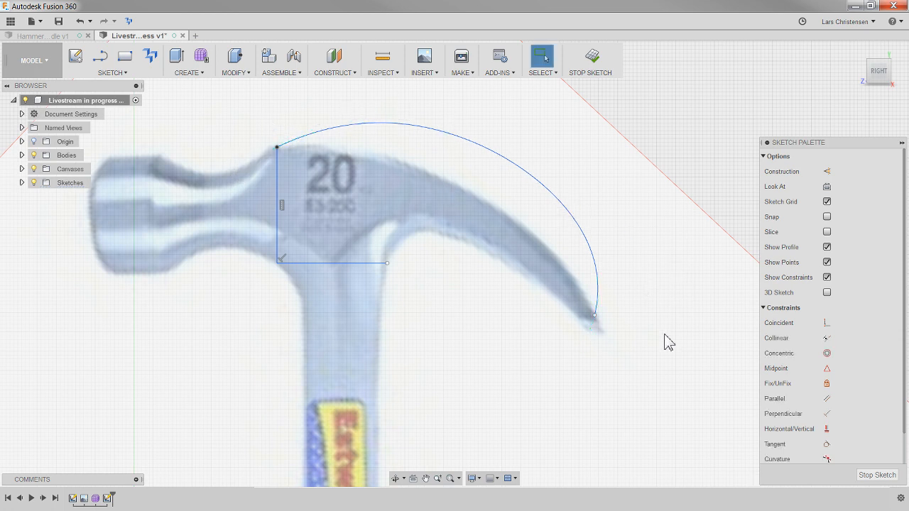
- Constrain the spline's start tangent handle horizontal and its claw-tip tangent handle vertical with the Horizontal/Vertical constraint
left_click(826, 429)
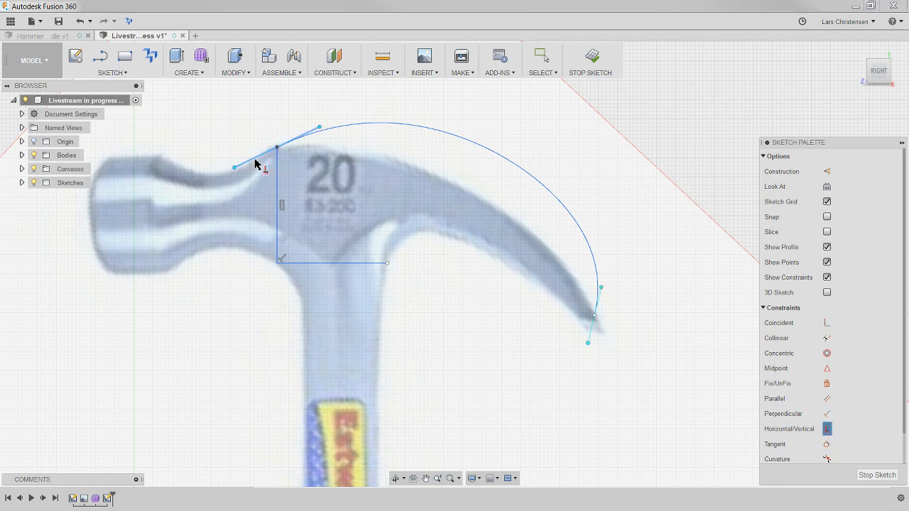
left_click(255, 161)
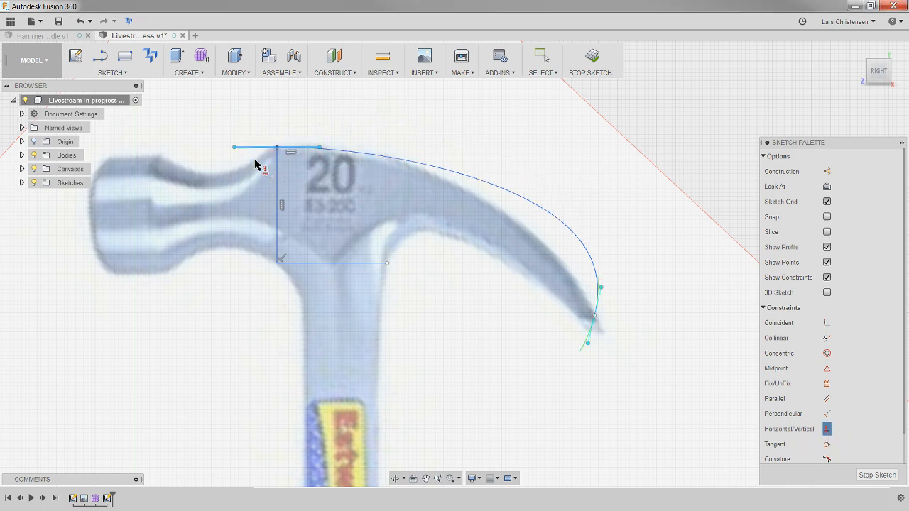
left_click(598, 298)
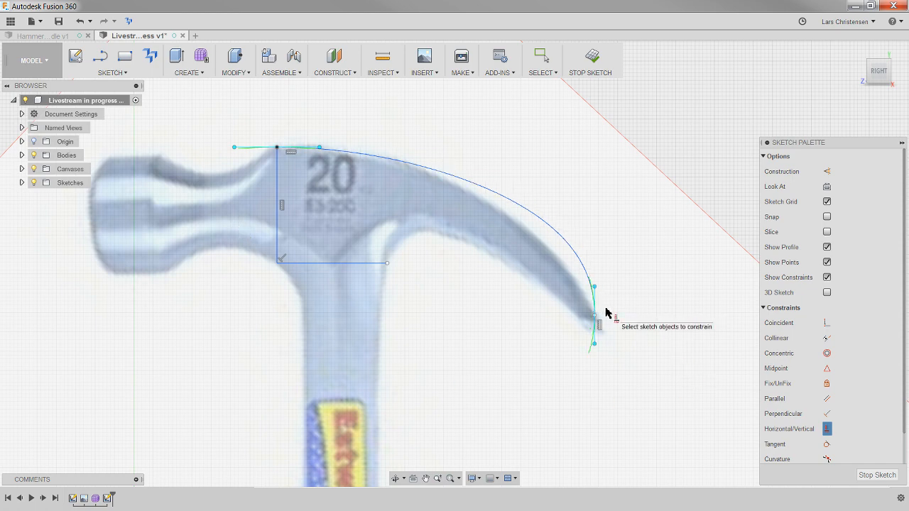
key("Escape")
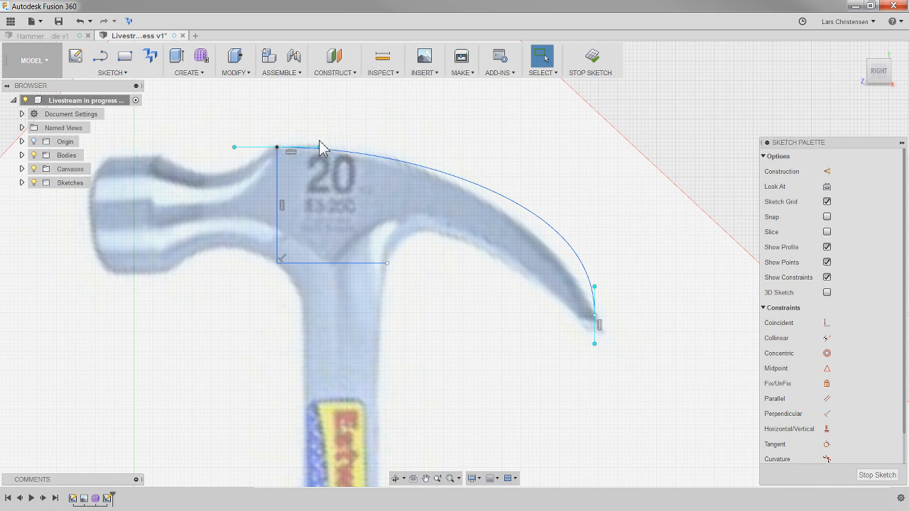
- Fit the spline to the claw's upper edge by lengthening the start tangent handle and shortening the claw-tip handle
mouse_move(320, 149)
left_mouse_down()
mouse_move(350, 148)
mouse_move(295, 149)
mouse_move(325, 148)
mouse_move(305, 147)
left_mouse_up()
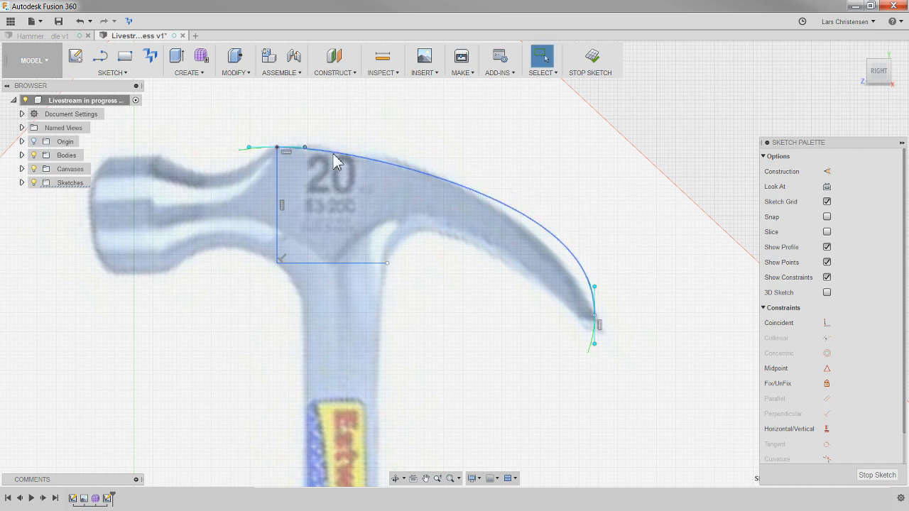
left_click_drag(595, 288, 594, 305)
left_click_drag(305, 148, 339, 147)
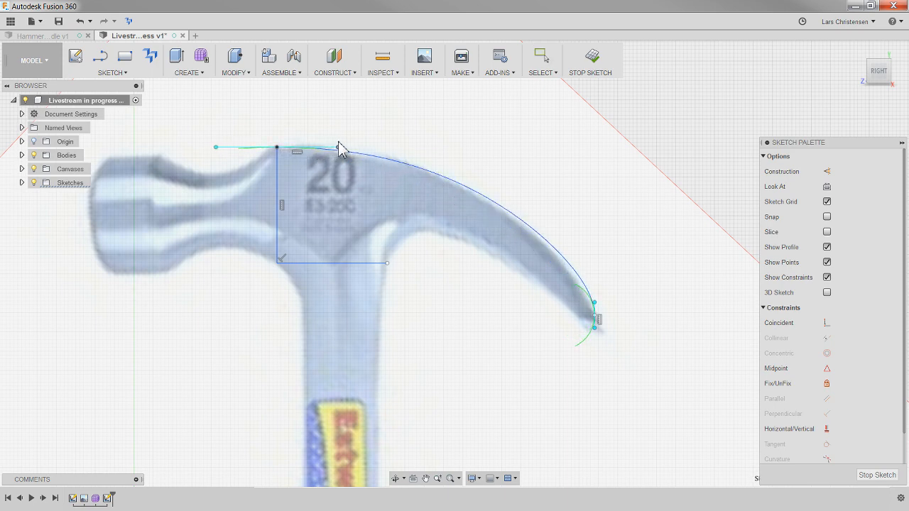
left_click(598, 309)
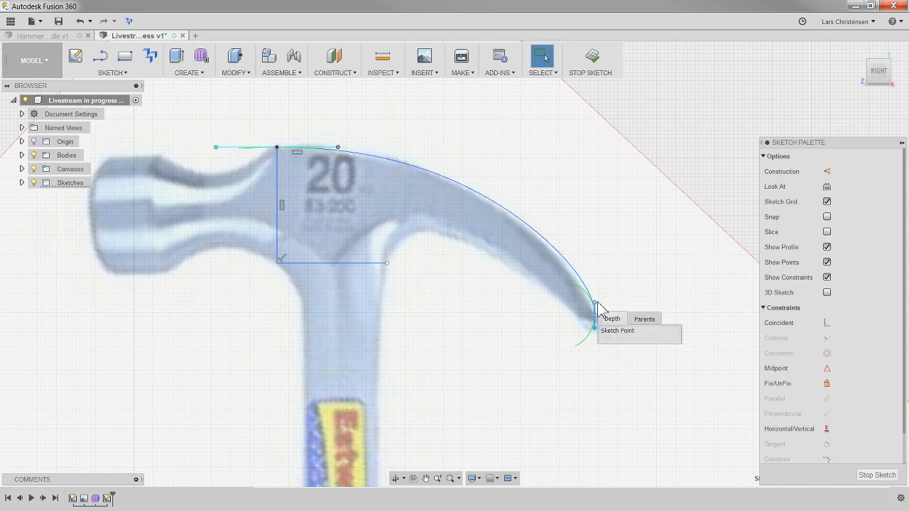
left_click(610, 279)
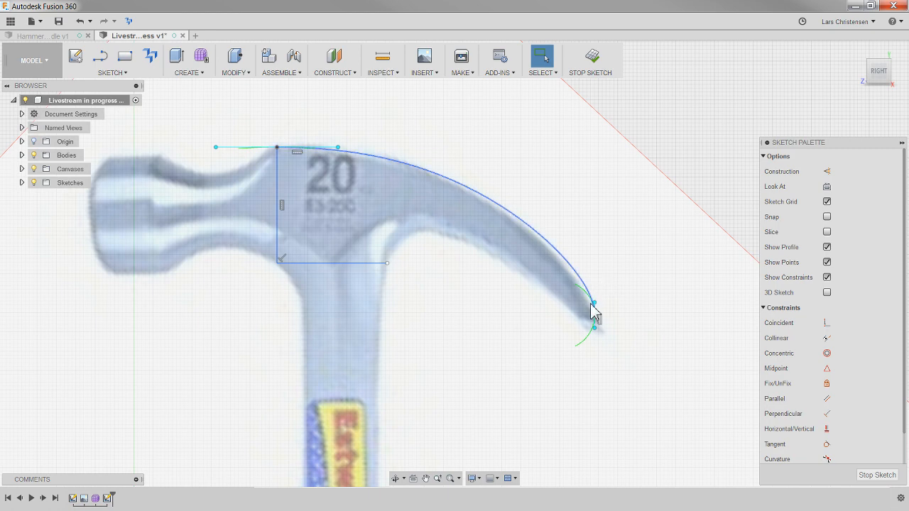
left_click(594, 304)
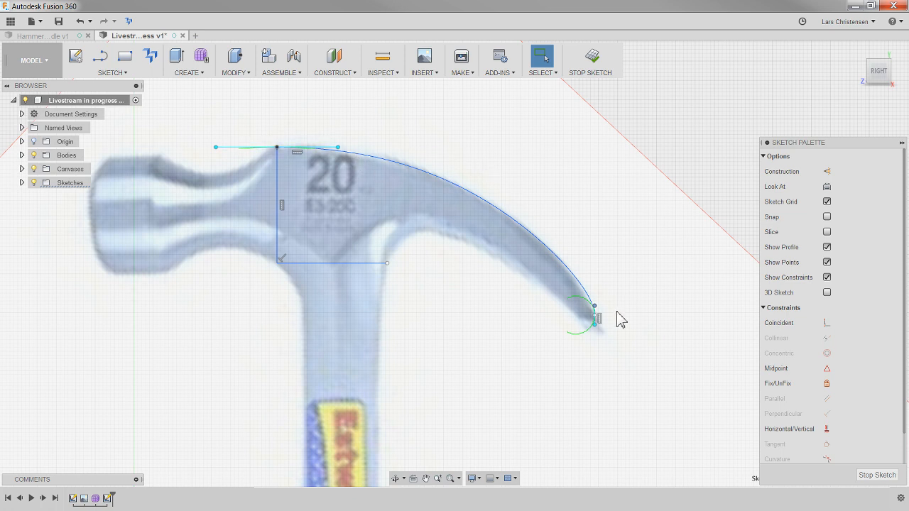
left_click(625, 454)
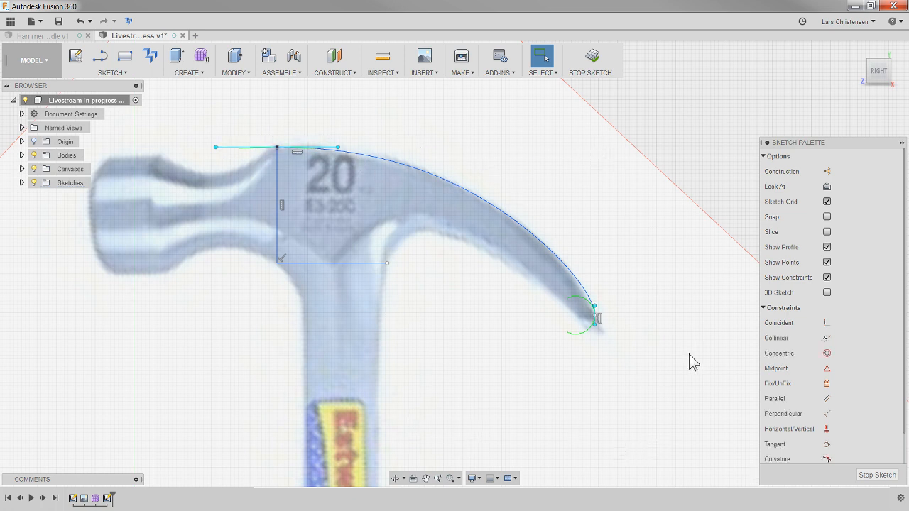
- Sketch a short slanted line from the spline's end at the claw tip to the claw's lower edge
scroll(594, 307, "up", 1)
scroll(631, 348, "up", 2)
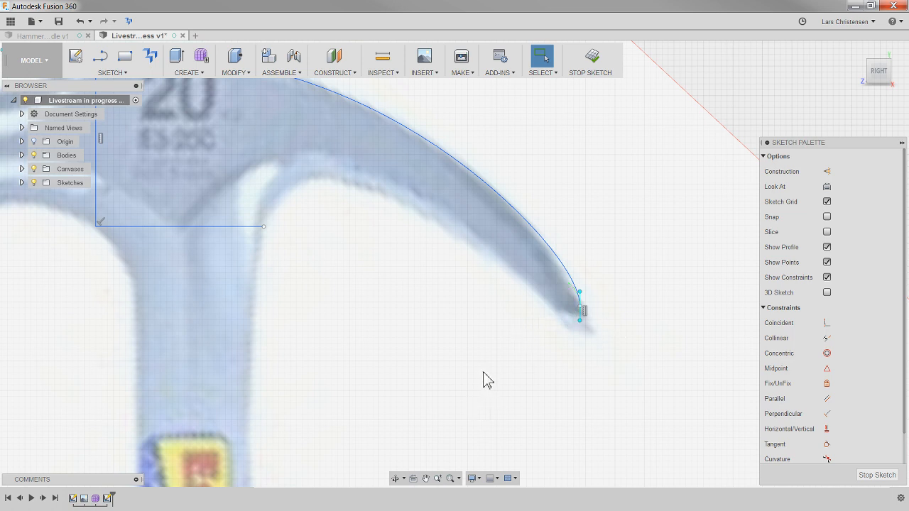
key("l")
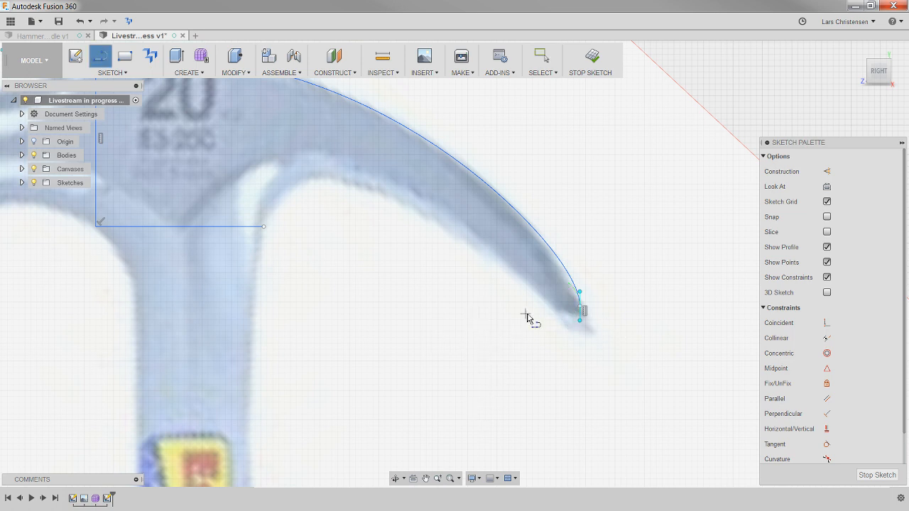
left_click(580, 307)
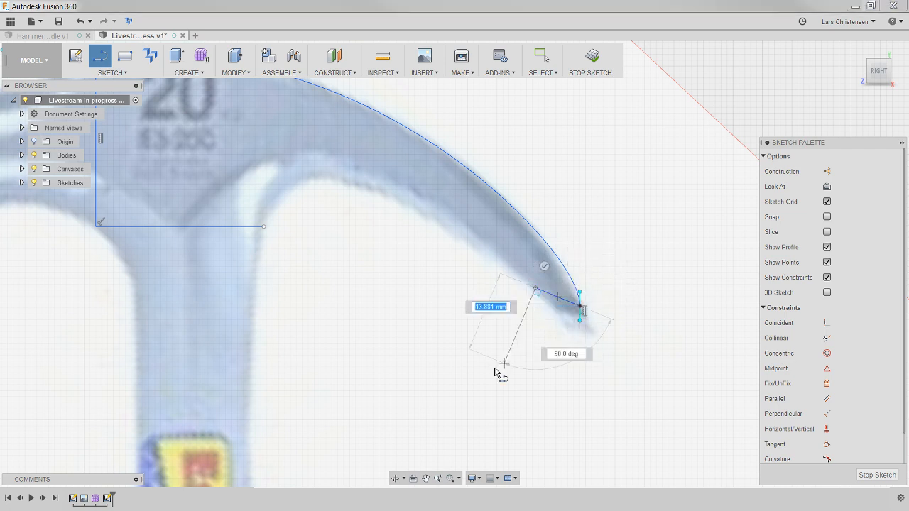
left_click(535, 287)
left_click(544, 266)
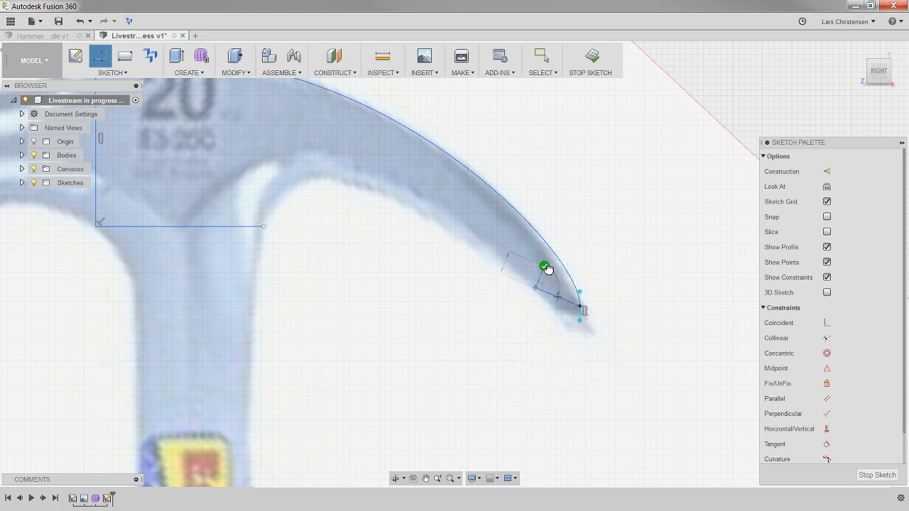
- Sketch a three-point arc with a chord of about 11.5 mm from the head's lower line end up to the claw's lower edge
scroll(555, 376, "down", 3)
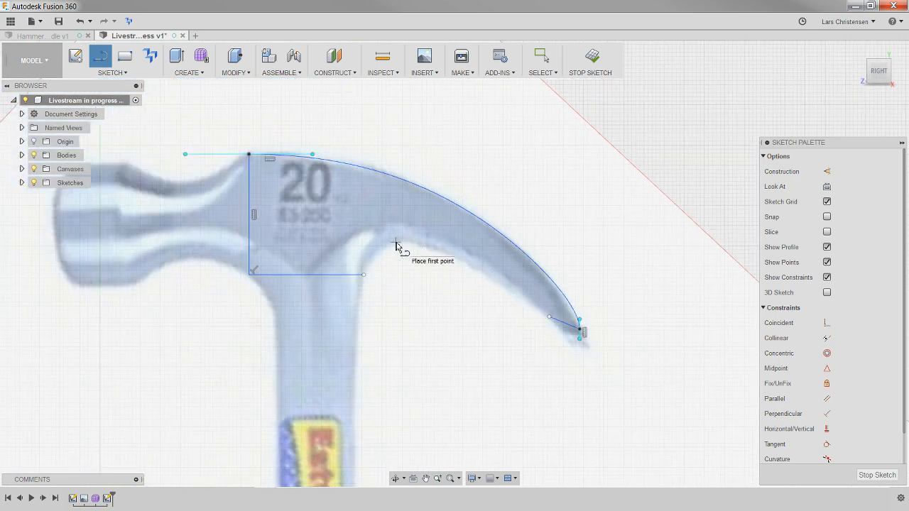
scroll(369, 236, "up", 2)
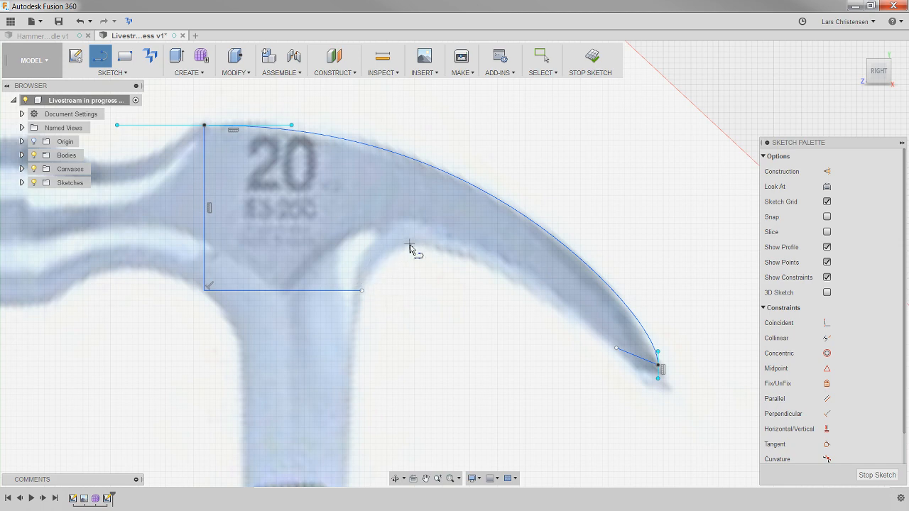
left_click(112, 73)
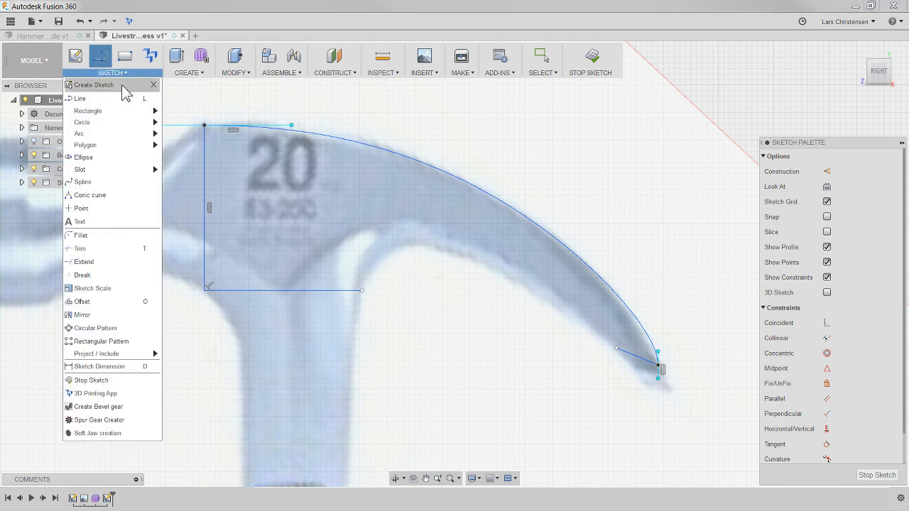
mouse_move(125, 141)
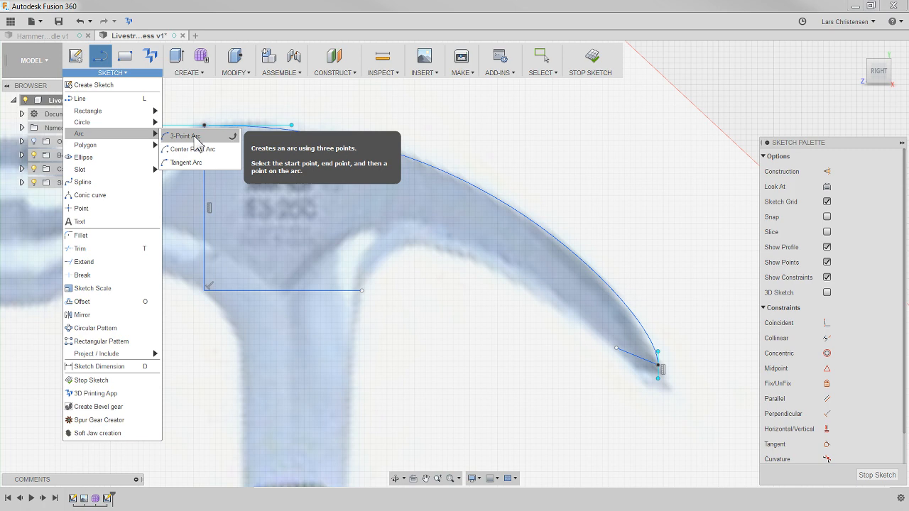
left_click(195, 149)
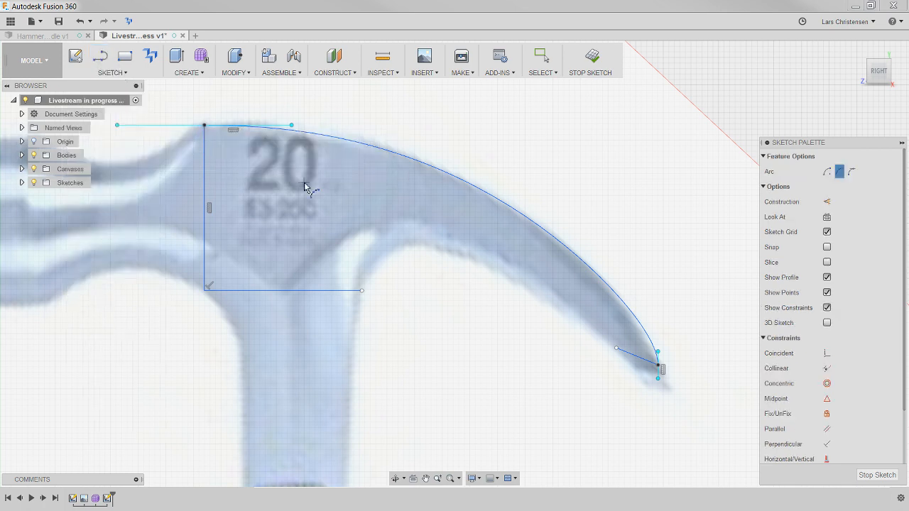
left_click(362, 290)
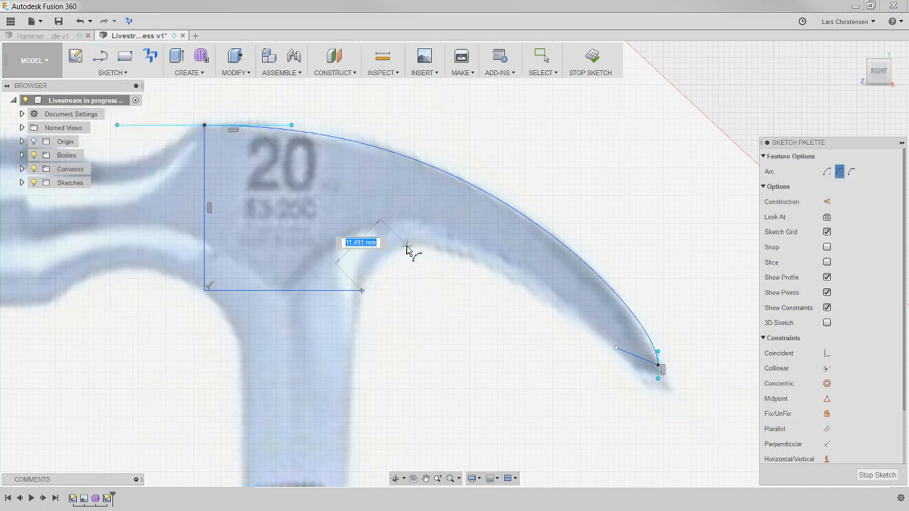
left_click(406, 246)
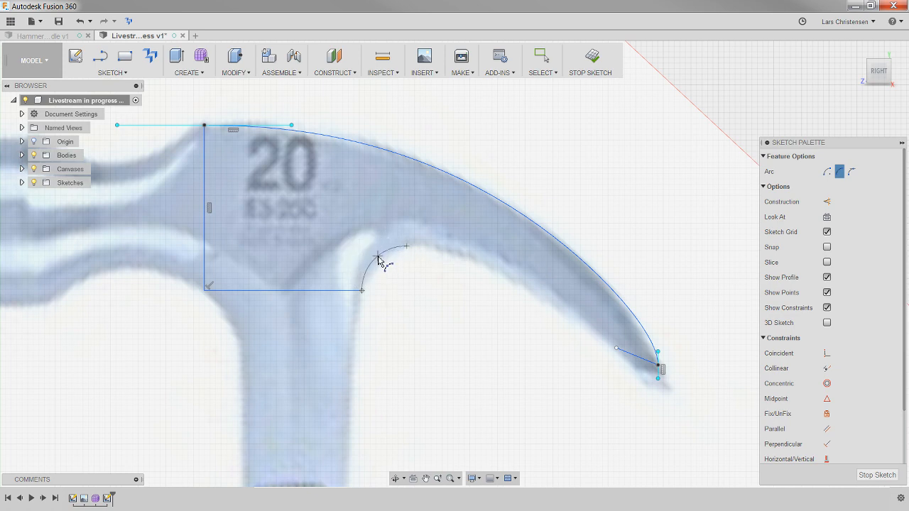
left_click(383, 261)
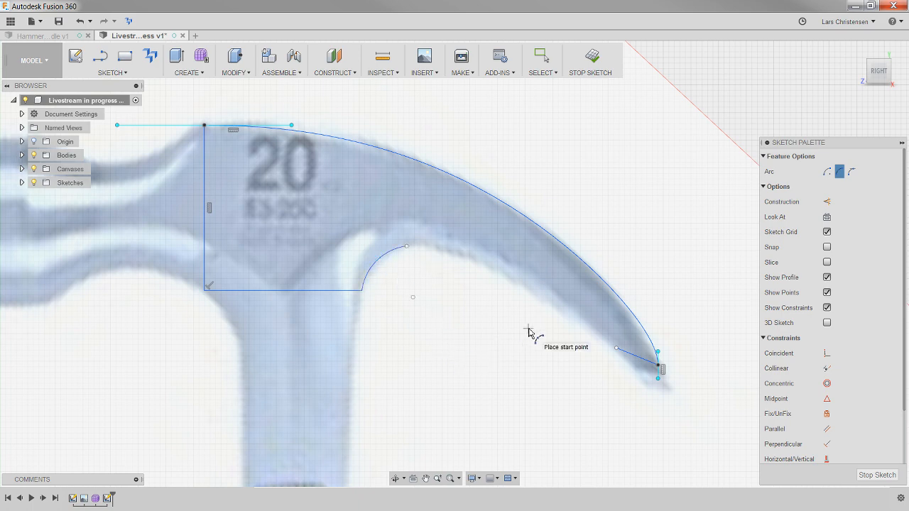
left_click(117, 73)
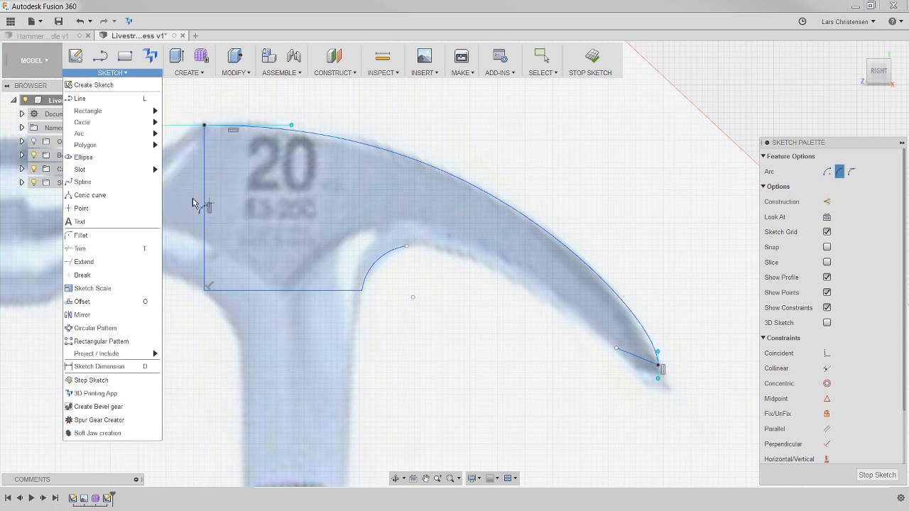
left_click(406, 248)
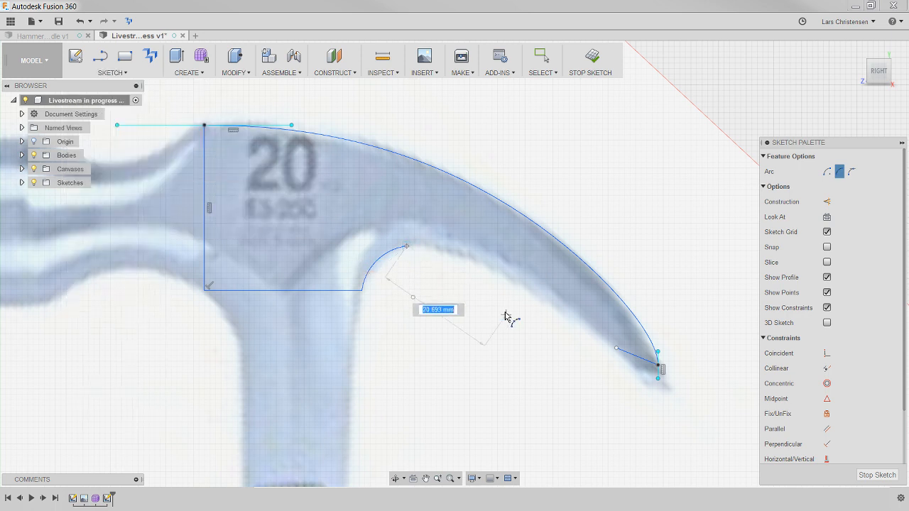
left_click(616, 349)
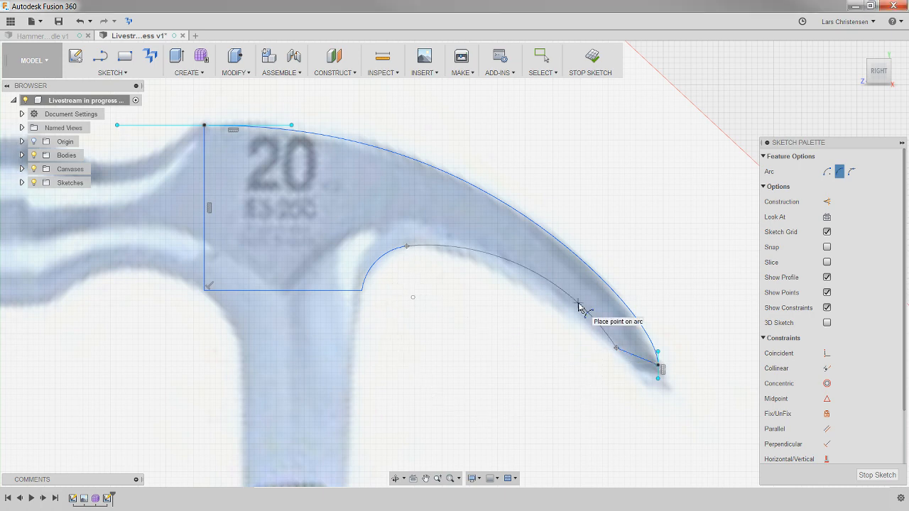
key("Escape")
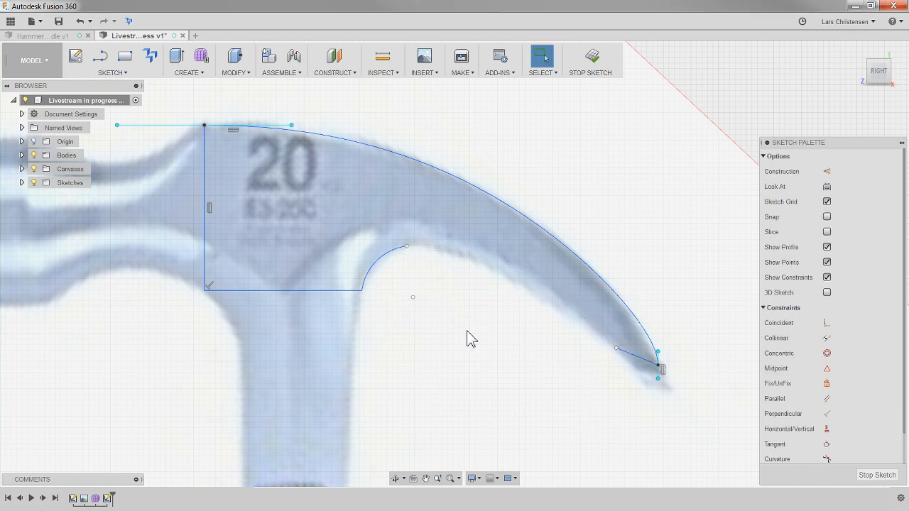
- Sketch a two-point spline from the arc's upper end to the short claw-tip line and bow it slightly upward with its start tangent handle
left_click(108, 74)
left_click(152, 181)
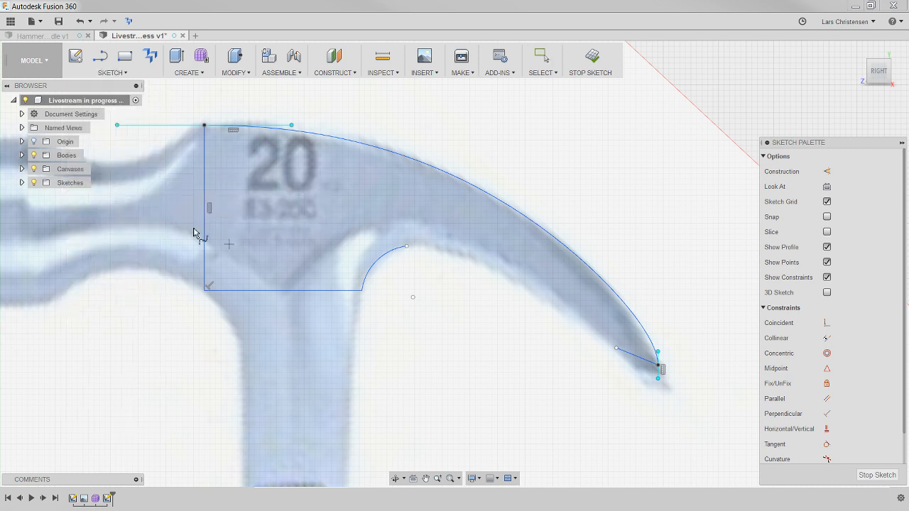
left_click(406, 247)
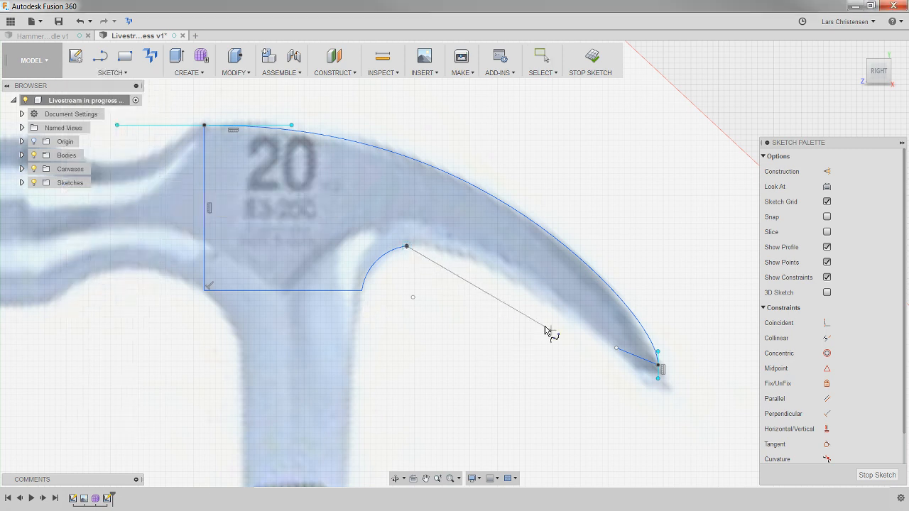
left_click(616, 348)
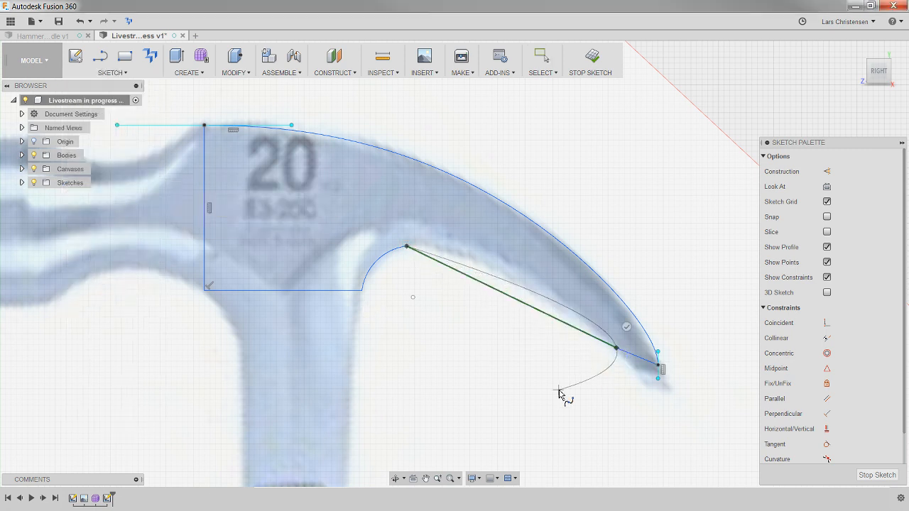
left_click(626, 326)
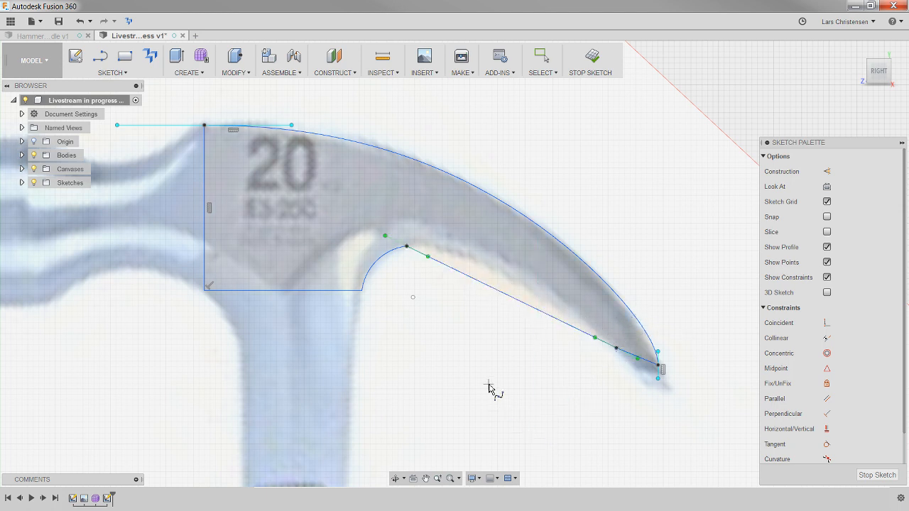
key("Escape")
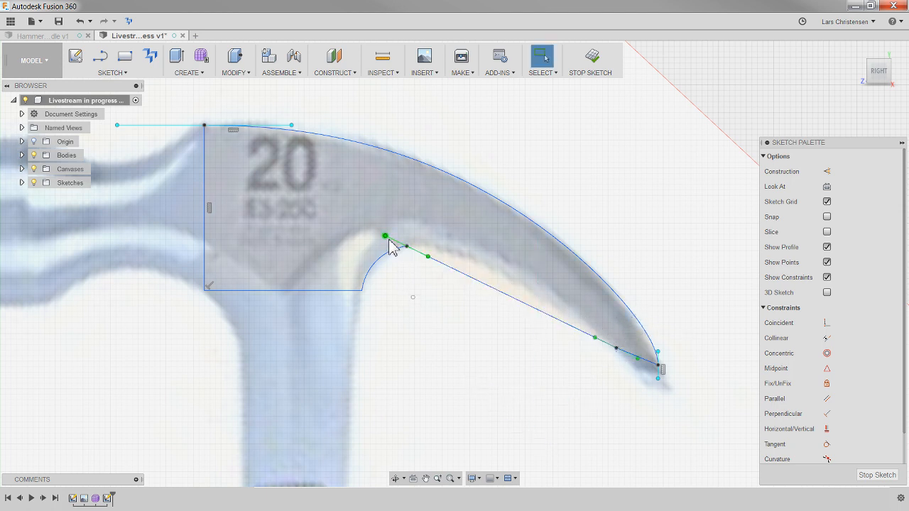
mouse_move(385, 239)
left_mouse_down()
mouse_move(379, 249)
mouse_move(381, 239)
left_mouse_up()
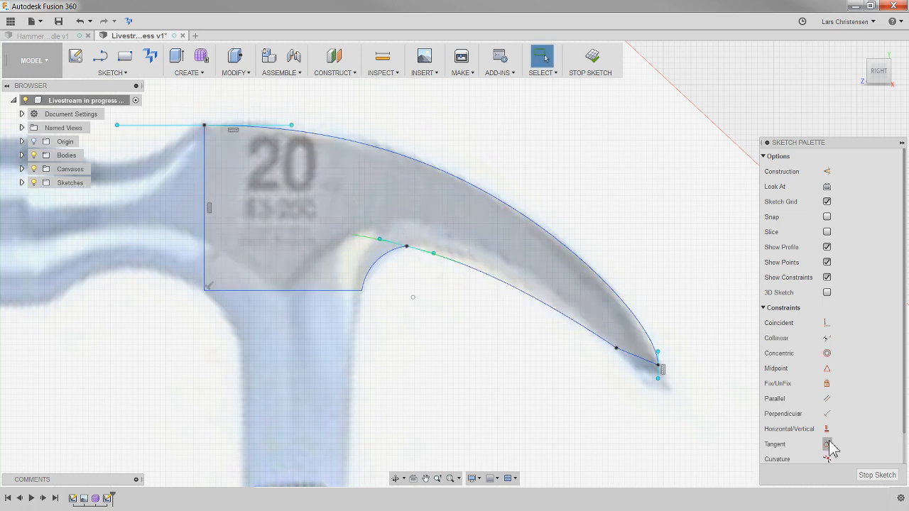
- Try to make the arc under the claw tangent to the lower spline with the Tangent constraint
left_click(826, 445)
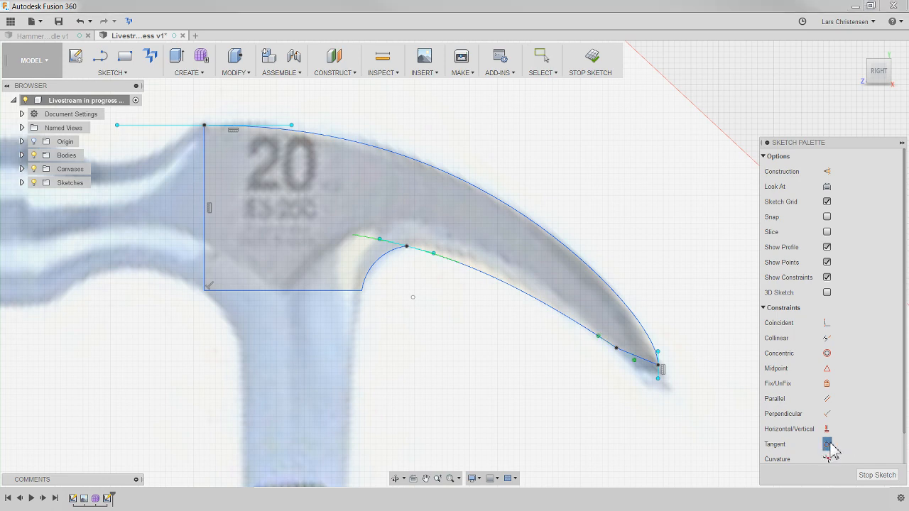
left_click(384, 258)
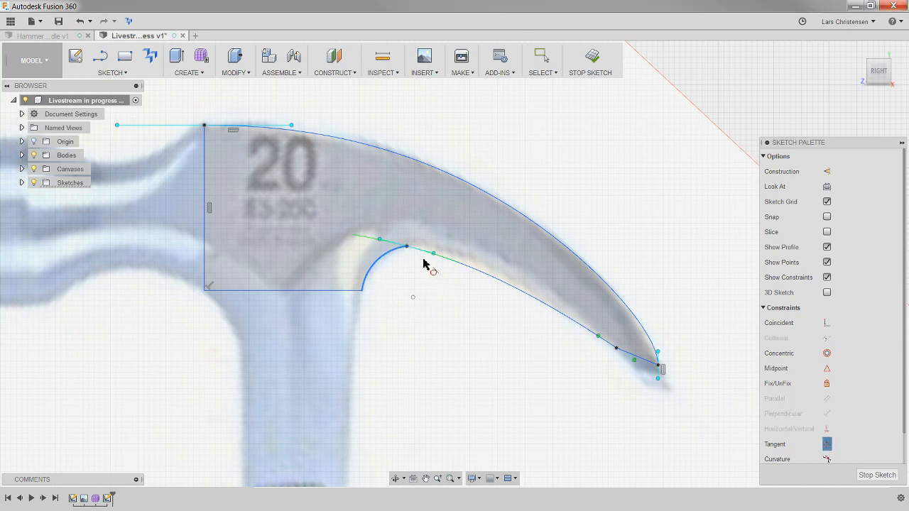
left_click(454, 267)
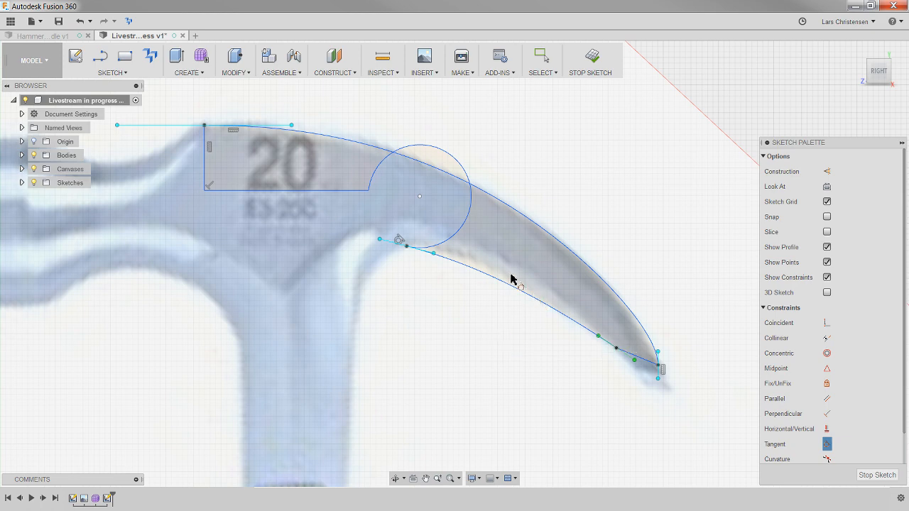
key("Escape")
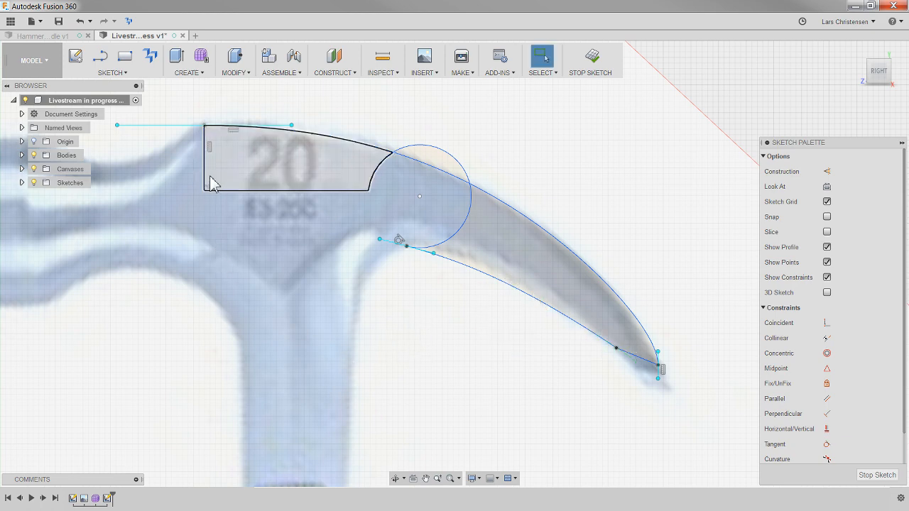
- Pull the head profile's lower corner around to test its freedom, and undo the moves and the tangent constraint
mouse_move(203, 191)
left_mouse_down()
mouse_move(203, 298)
mouse_move(218, 373)
mouse_move(213, 276)
mouse_move(223, 253)
mouse_move(37, 312)
mouse_move(33, 376)
left_mouse_up()
mouse_move(41, 421)
left_mouse_down()
mouse_move(66, 348)
mouse_move(324, 369)
mouse_move(481, 418)
mouse_move(525, 454)
mouse_move(695, 423)
mouse_move(582, 274)
mouse_move(622, 199)
mouse_move(614, 229)
left_mouse_up()
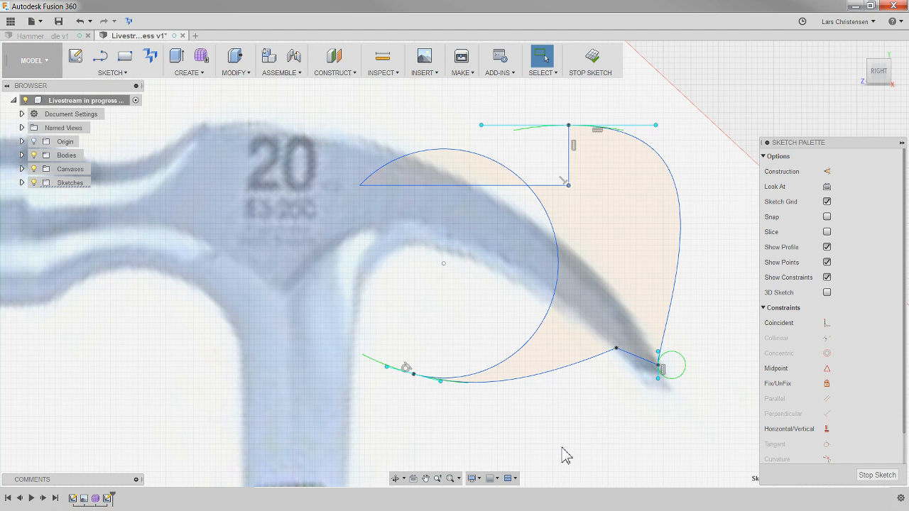
key("ctrl+z")
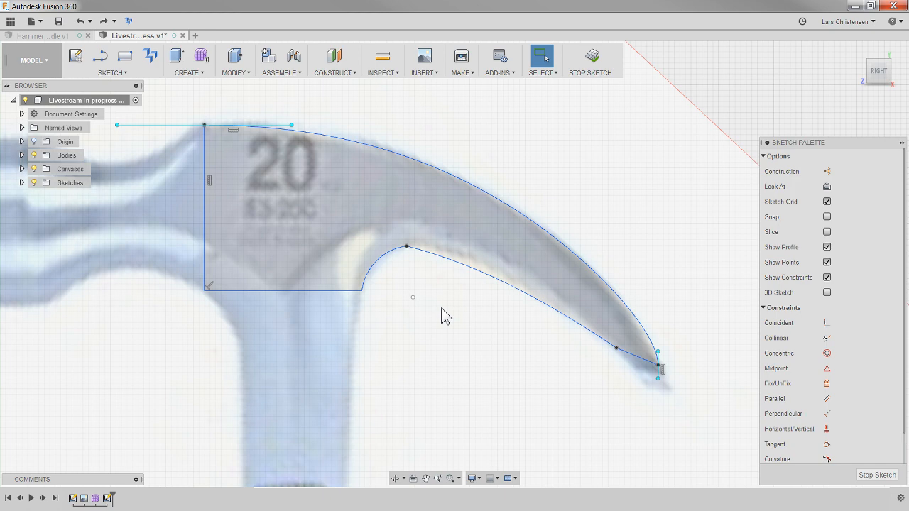
scroll(420, 326, "down", 10)
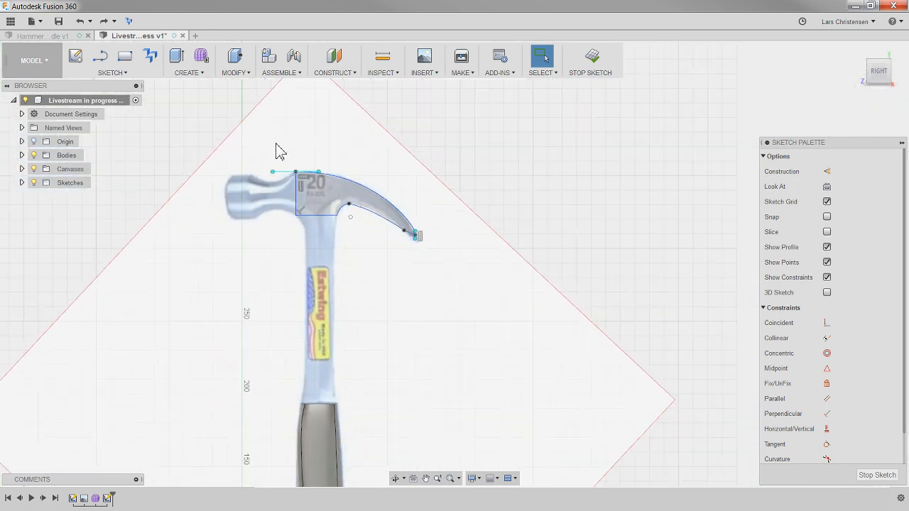
scroll(281, 133, "down", 3)
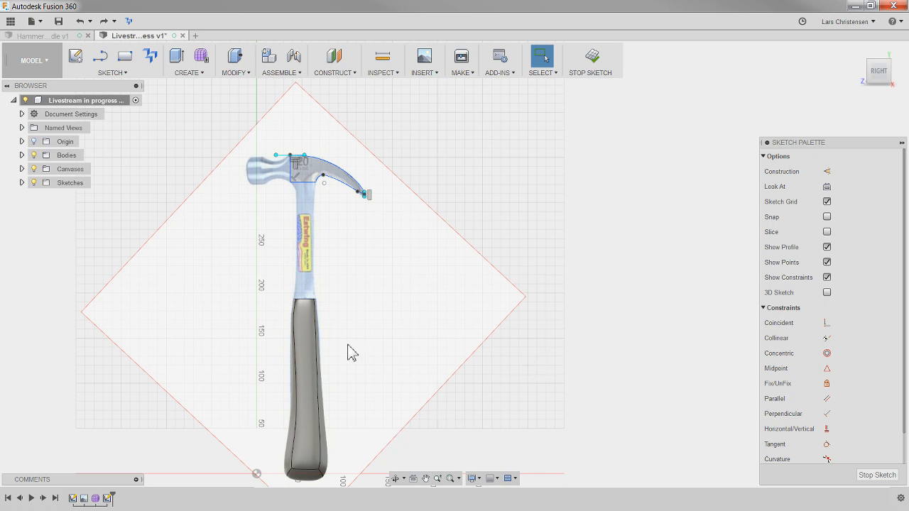
scroll(408, 220, "down", 2)
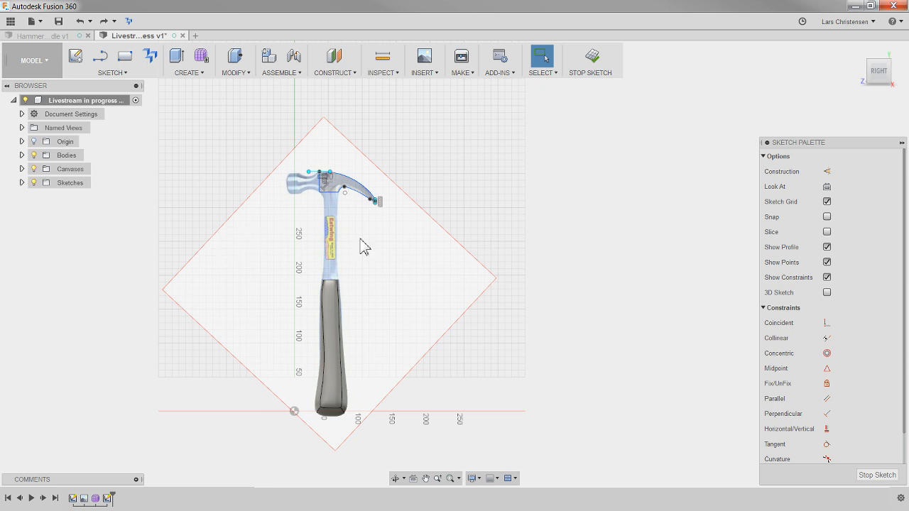
scroll(313, 170, "up", 7)
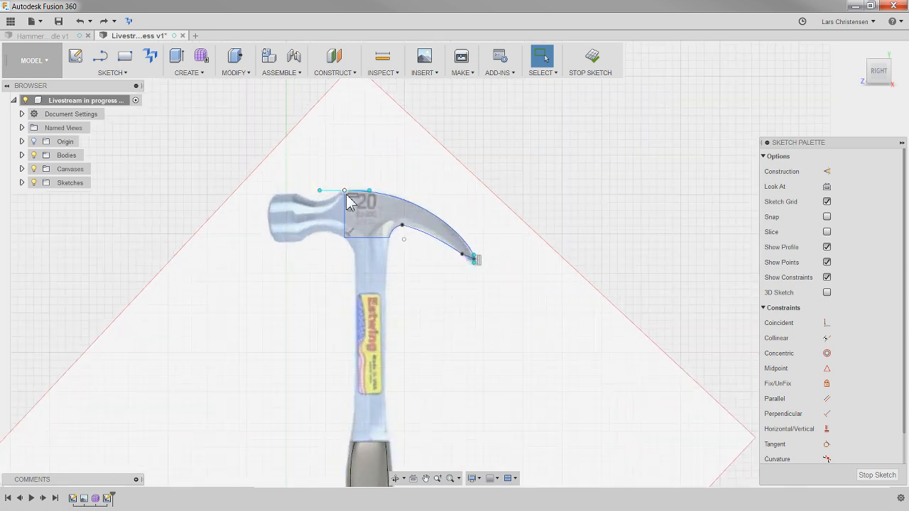
scroll(343, 199, "up", 2)
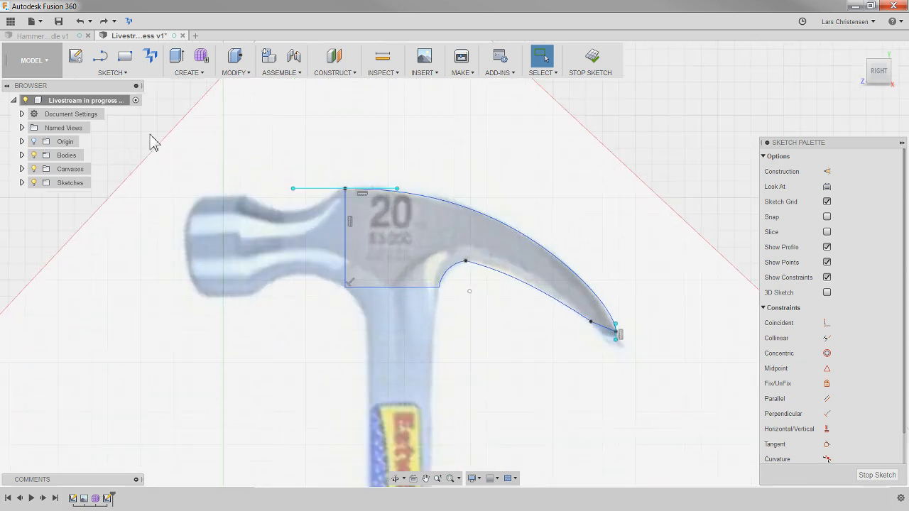
- Dimension the vertical distance from the origin to the head profile's lower edge and set it to 325 mm
key("d")
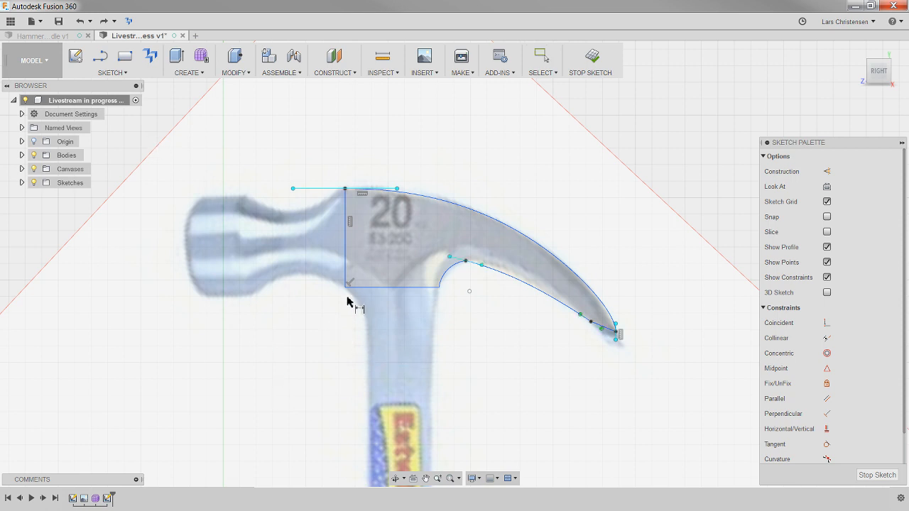
scroll(348, 291, "down", 6)
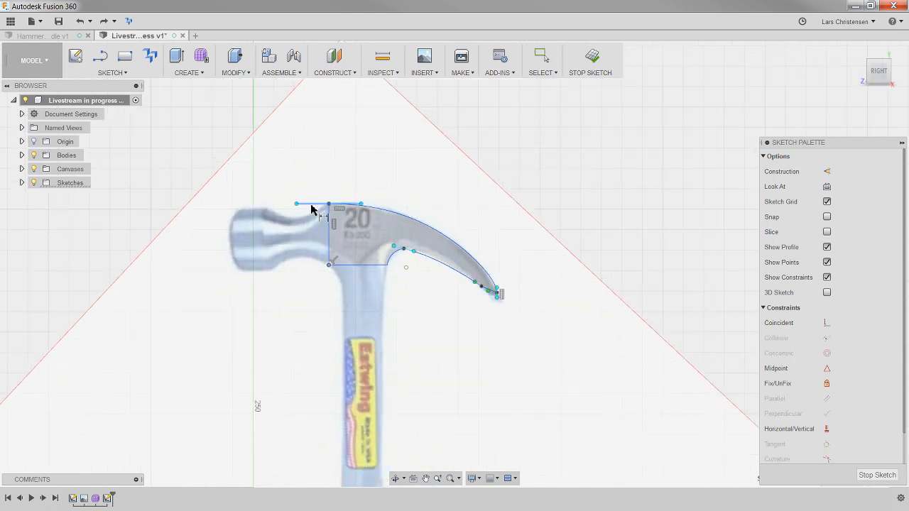
scroll(328, 170, "down", 3)
left_click(323, 204)
left_click(294, 460)
left_click(254, 312)
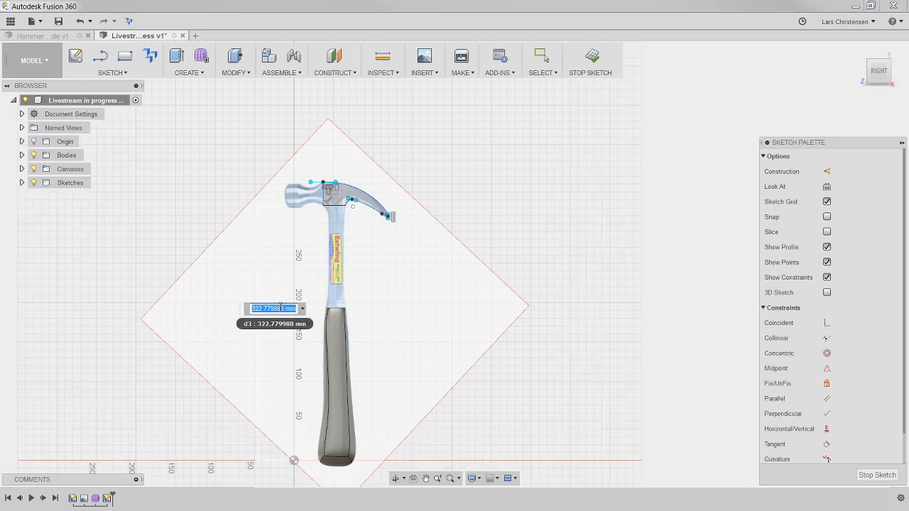
type("325")
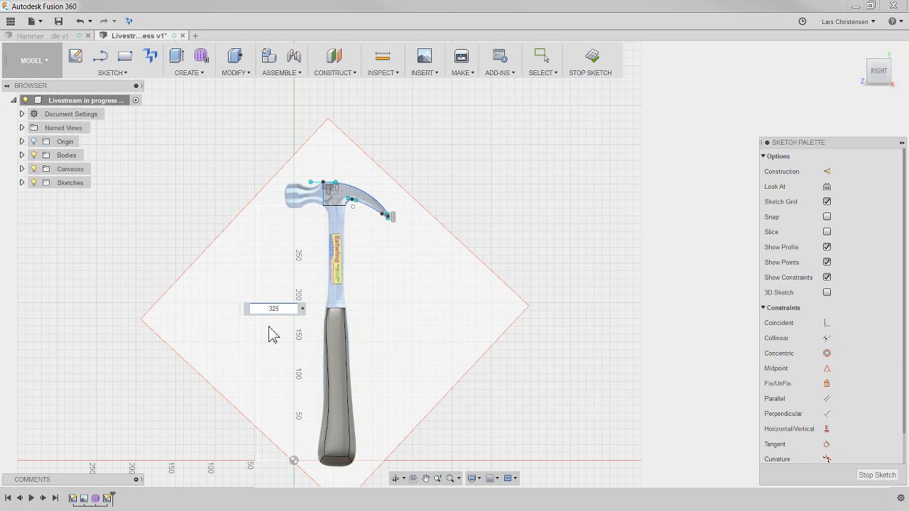
key("Return")
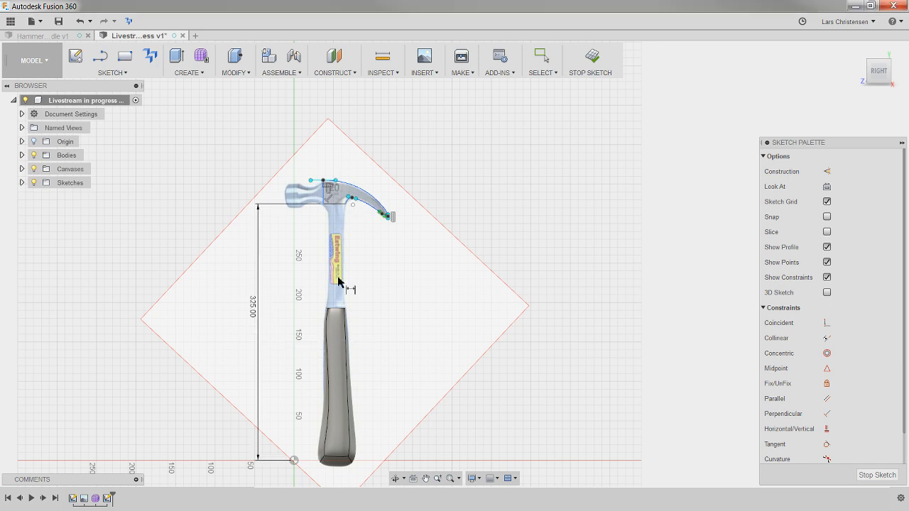
- Dimension the horizontal distance from the origin to the head profile's lower corner and set it to 37 mm
left_click(324, 204)
left_click(294, 460)
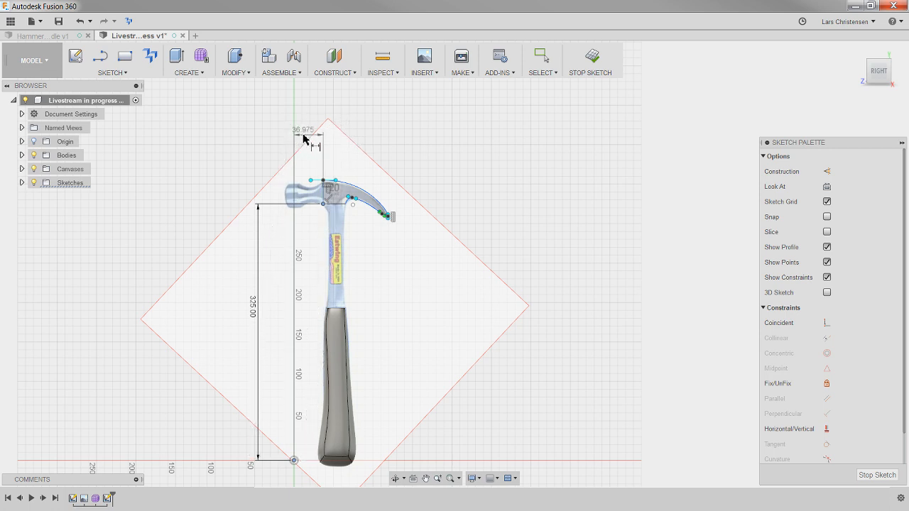
left_click(306, 137)
type("37")
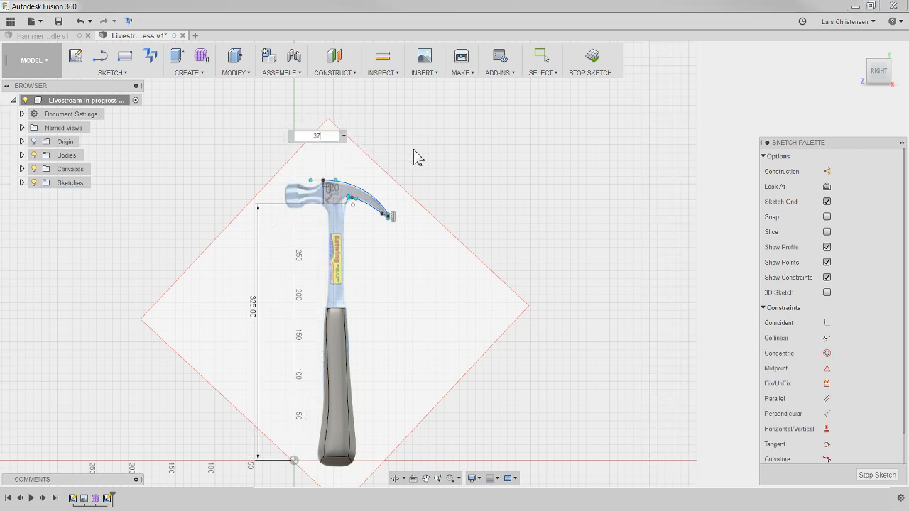
key("Return")
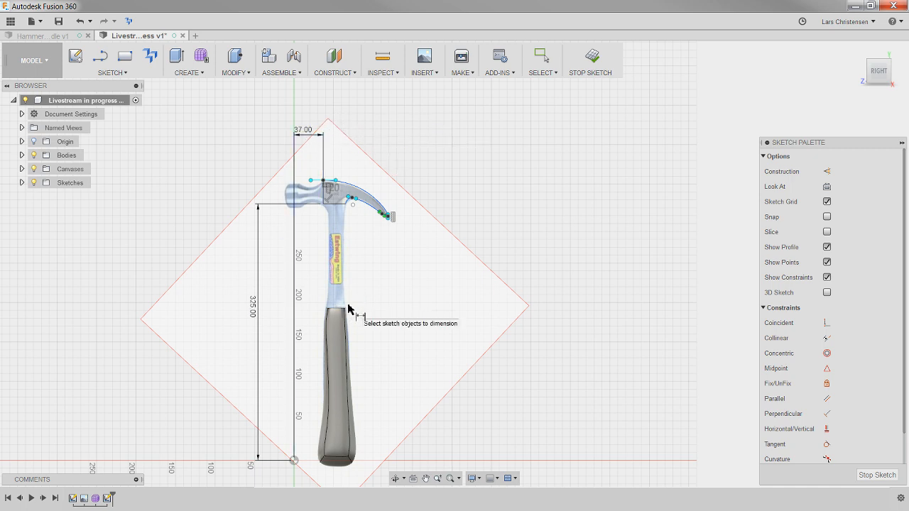
- Dimension the length of the head profile's horizontal lower edge and set it to 28 mm
scroll(334, 145, "up", 3)
scroll(360, 239, "up", 5)
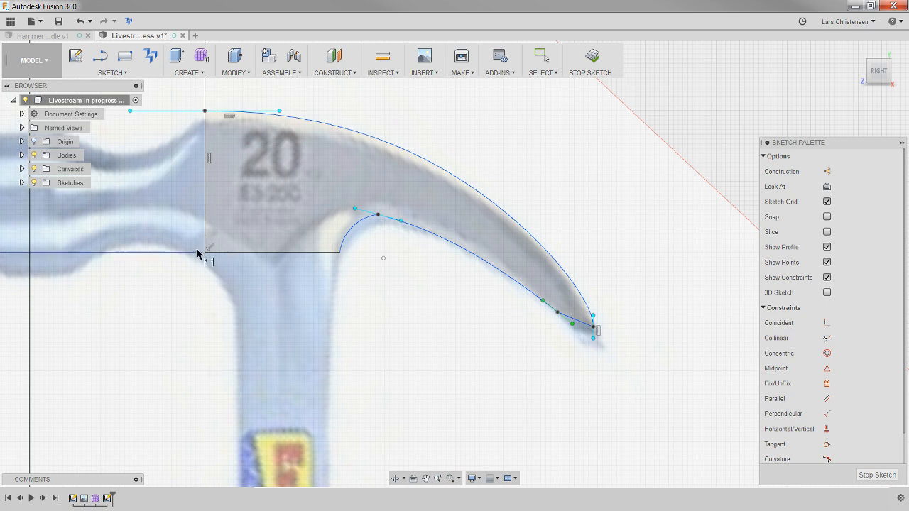
scroll(405, 308, "down", 1)
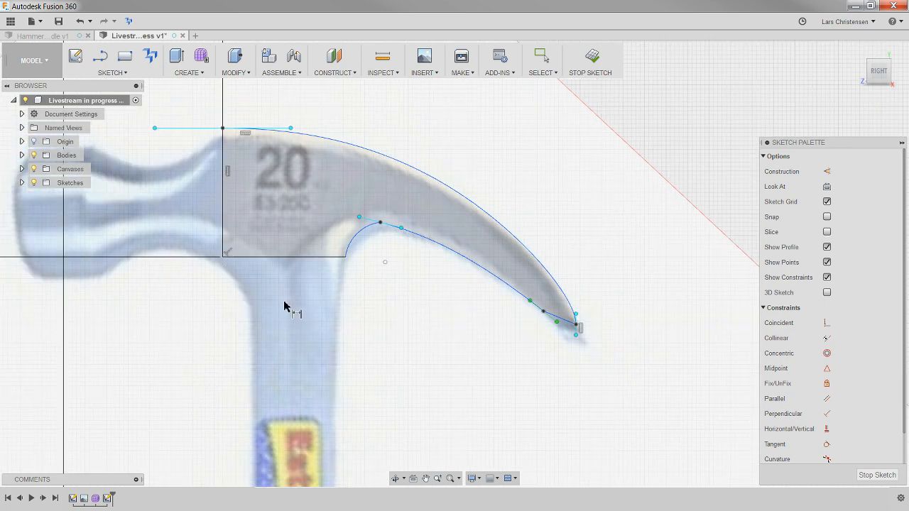
left_click(295, 256)
left_click(267, 298)
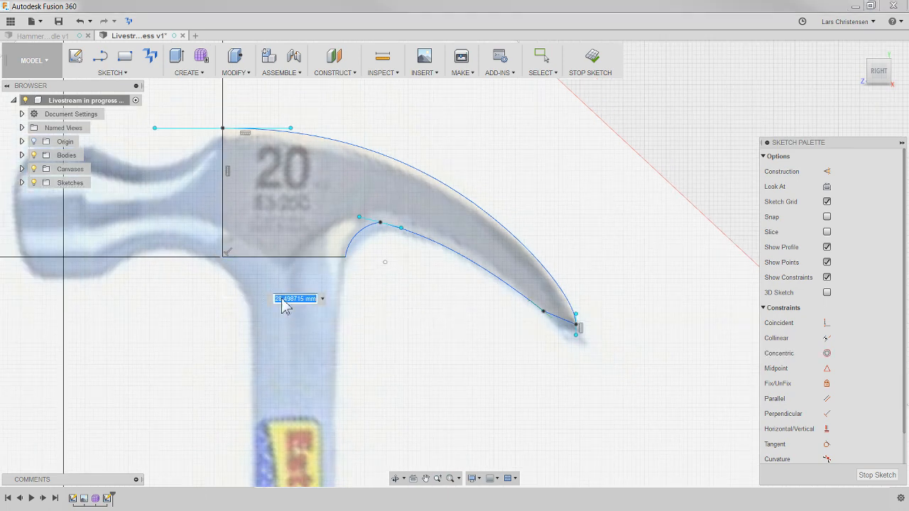
type("28")
key("Return")
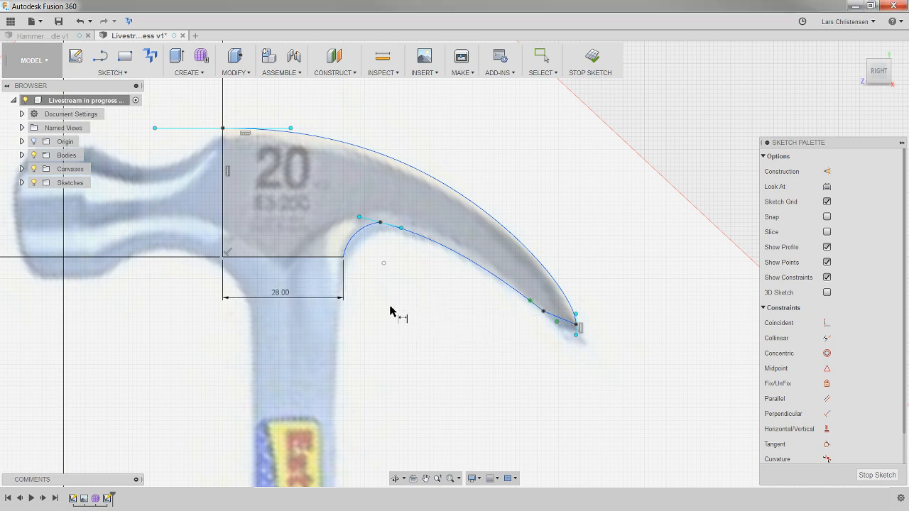
- Dimension the height of the head profile's vertical edge, set it to 30 mm, and leave the Dimension command
scroll(334, 314, "down", 2)
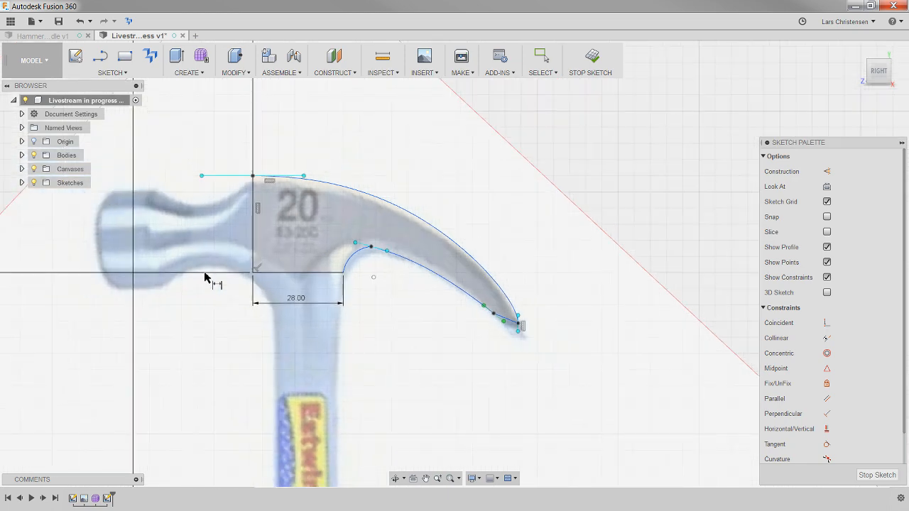
left_click(254, 234)
left_click(213, 220)
type("30")
key("Return")
scroll(386, 212, "up", 2)
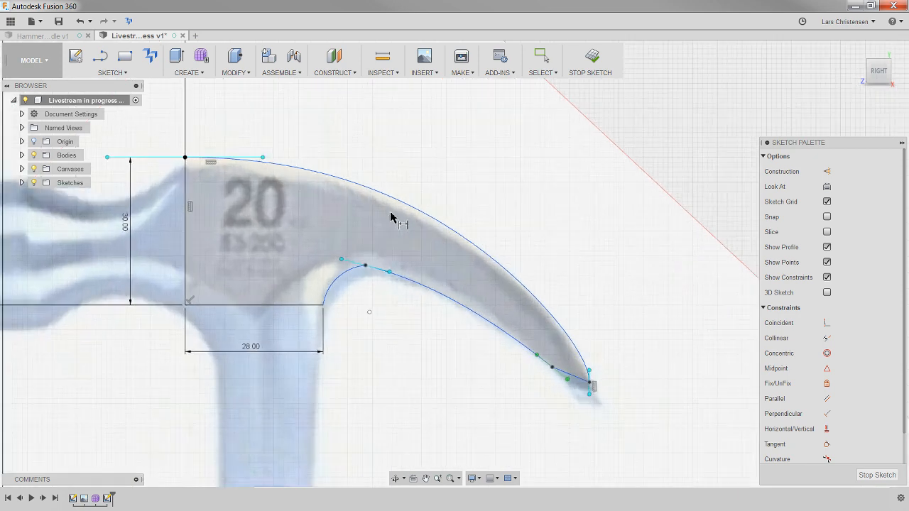
scroll(412, 369, "up", 1)
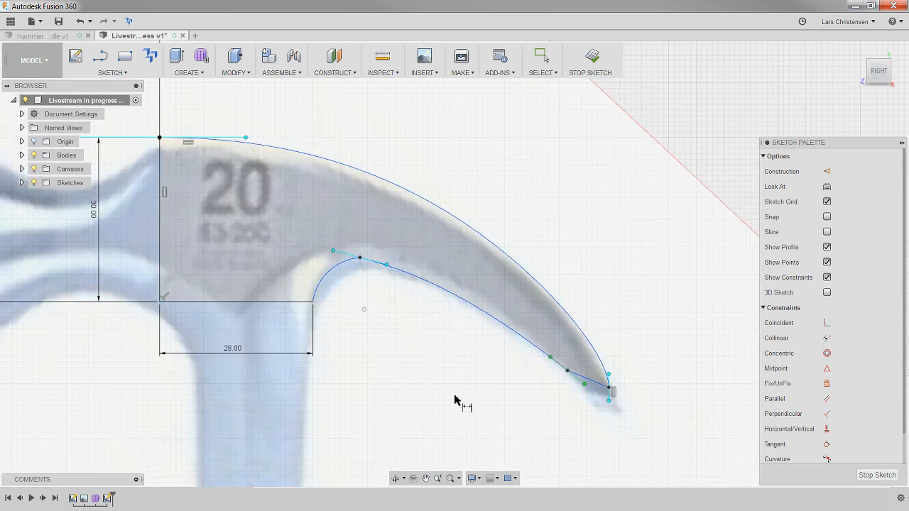
key("Escape")
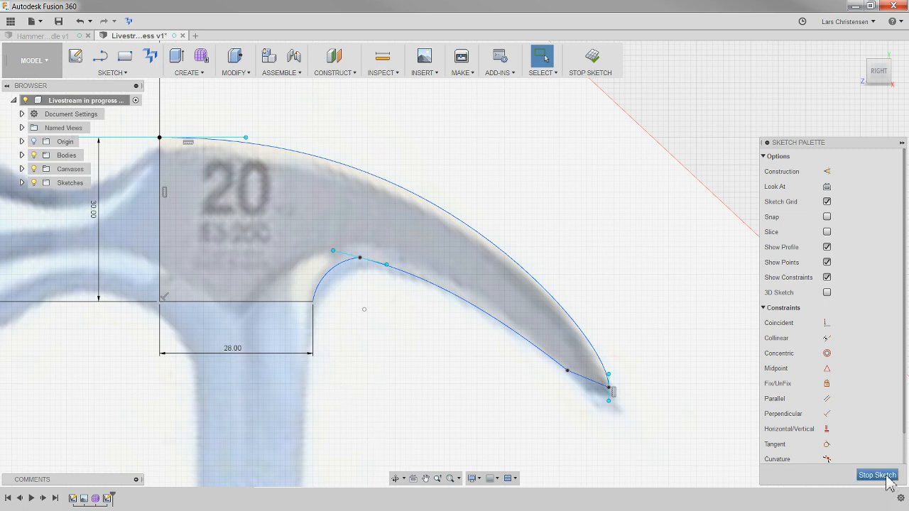
- Try a Tangent constraint between the arc under the claw and the lower spline, and undo it
left_click(827, 444)
left_click(603, 369)
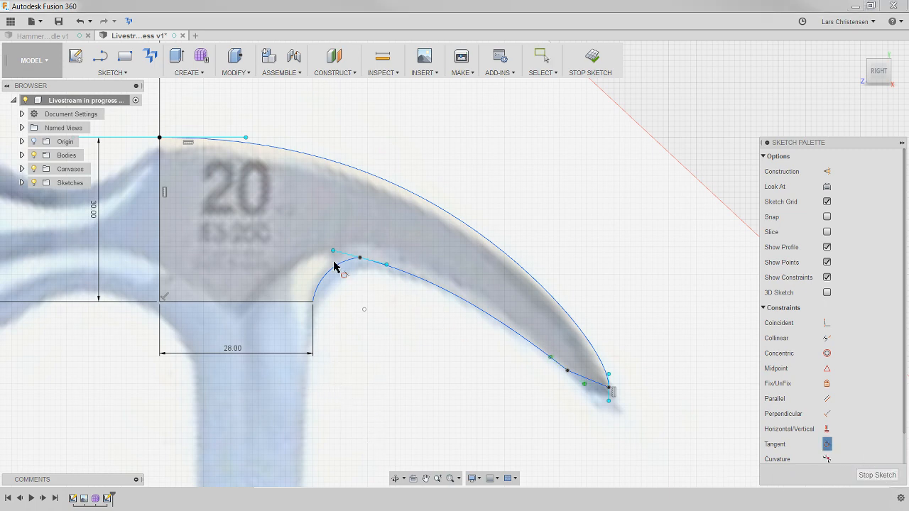
left_click(408, 277)
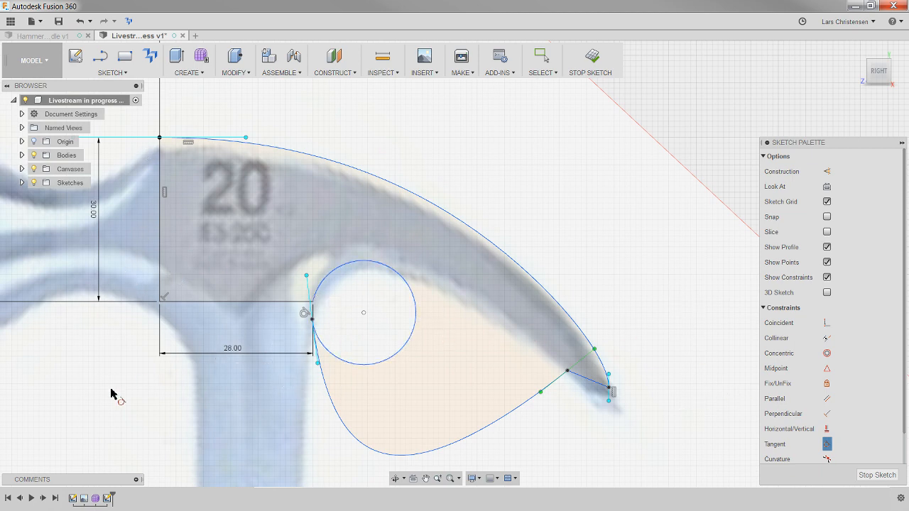
key("Escape")
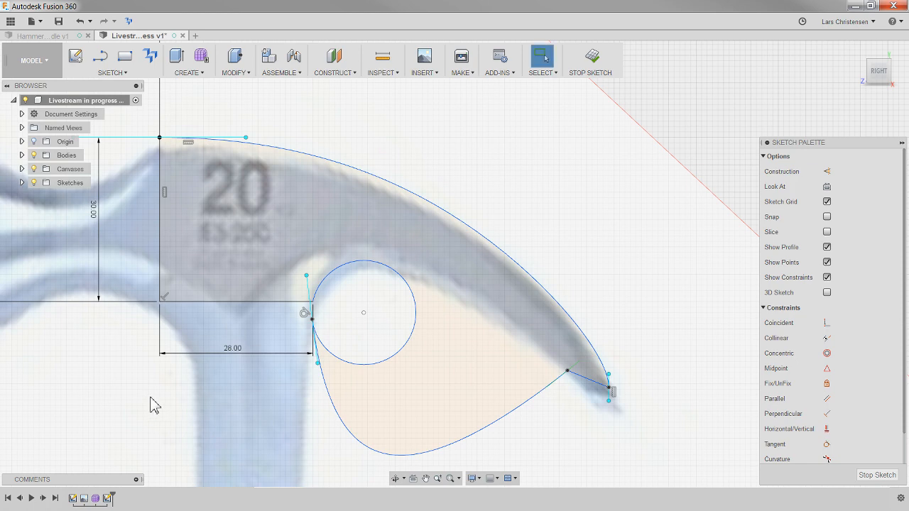
key("ctrl+z")
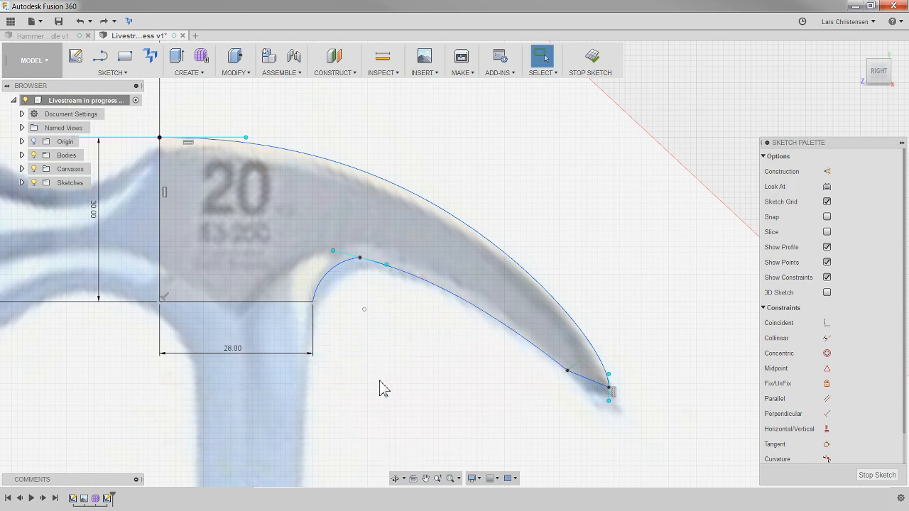
- Dimension the radius of the arc under the claw and set it to 10 mm
key("d")
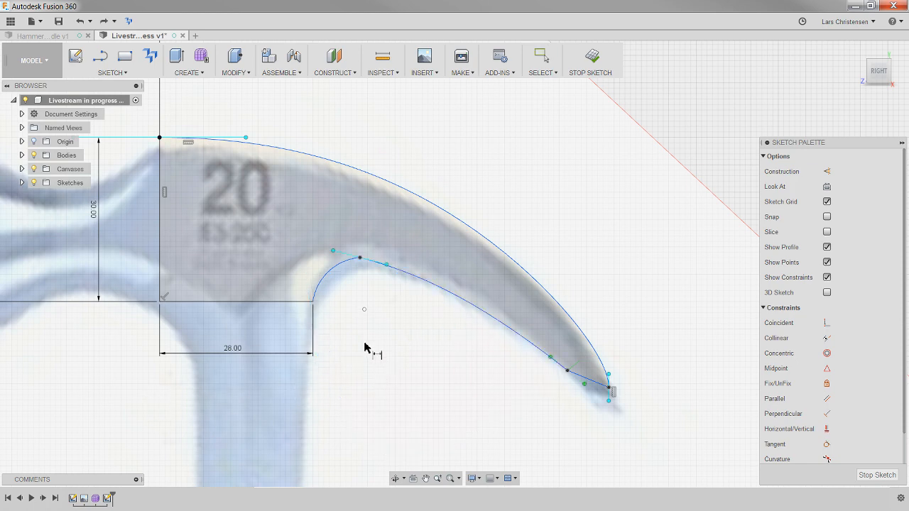
left_click(328, 277)
left_click(300, 257)
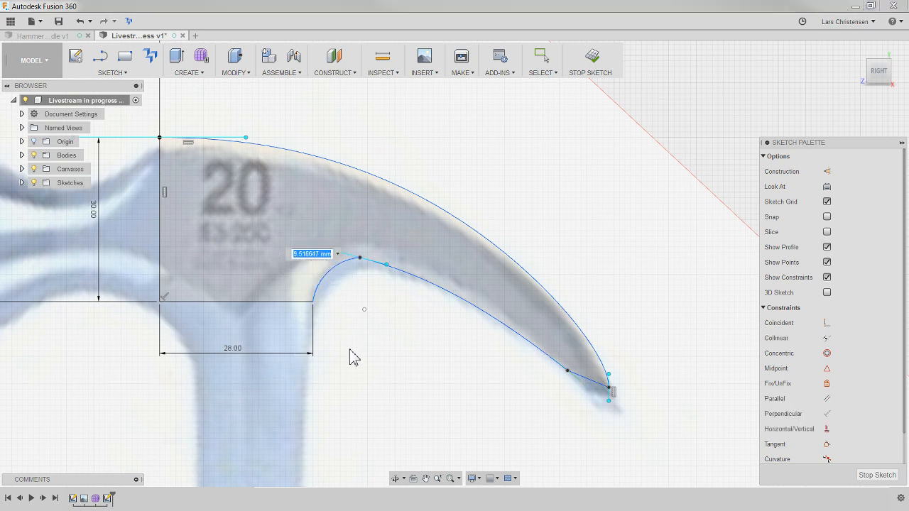
type("10")
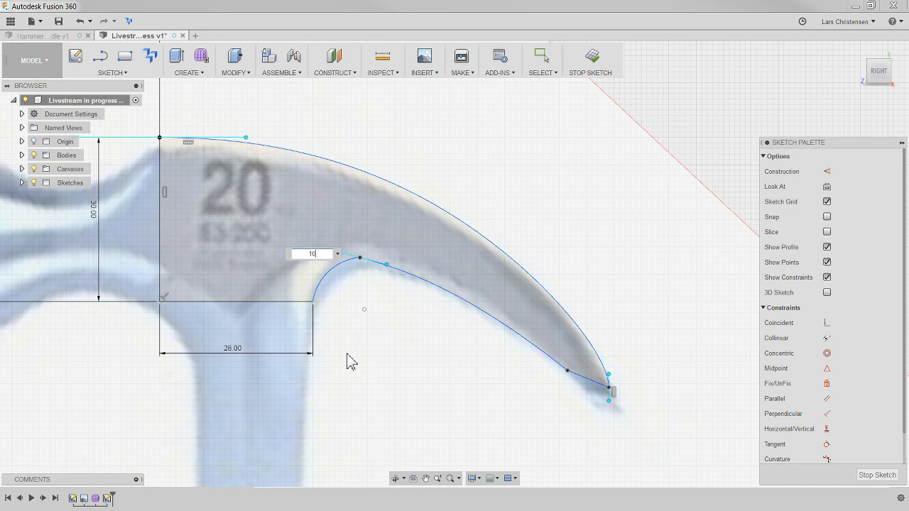
key("Return")
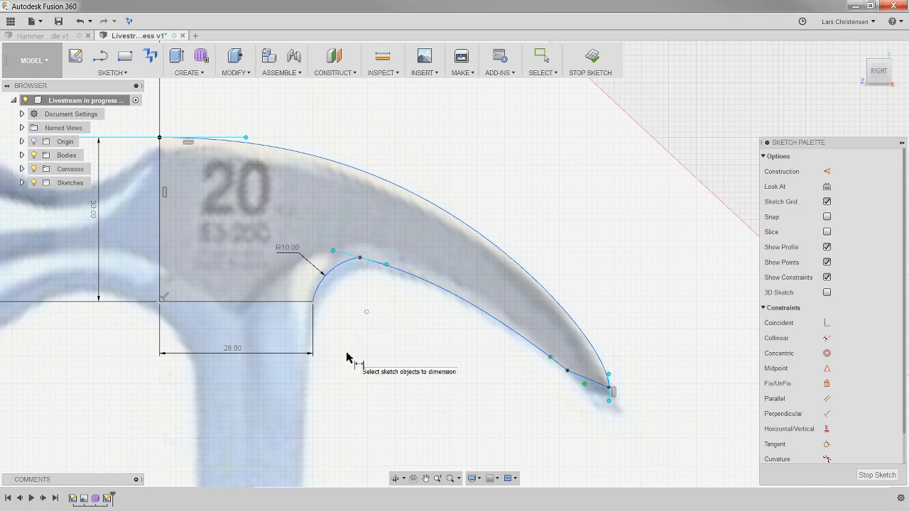
- Dimension the vertical distance between the arc's lower end and its center point, accepting the current value
scroll(235, 323, "up", 3)
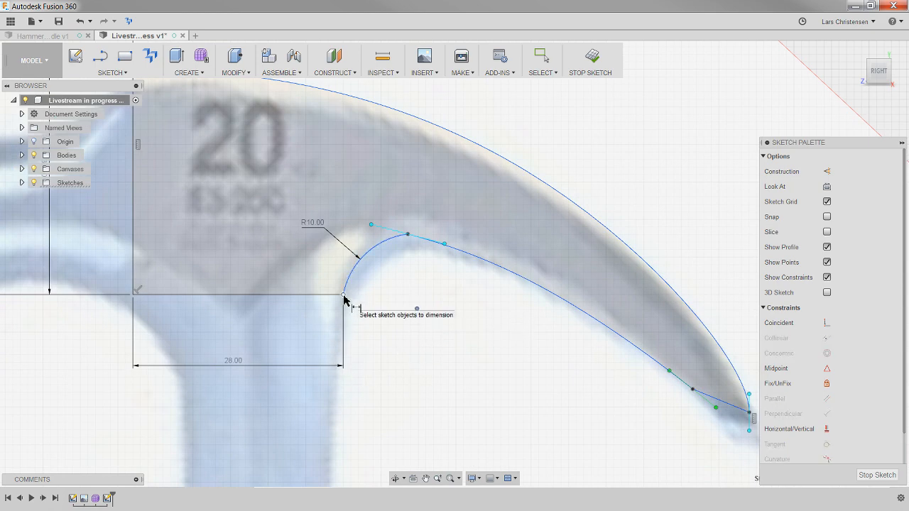
left_click(343, 295)
left_click(416, 309)
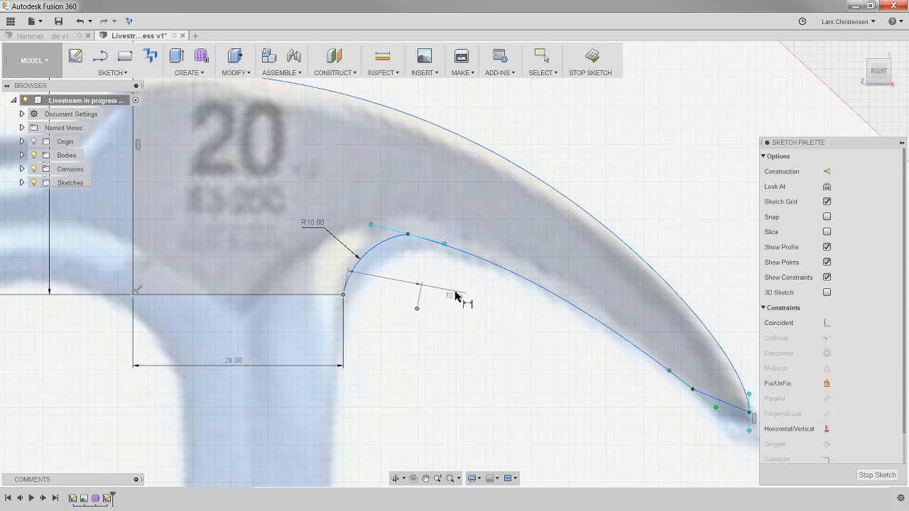
left_click(460, 303)
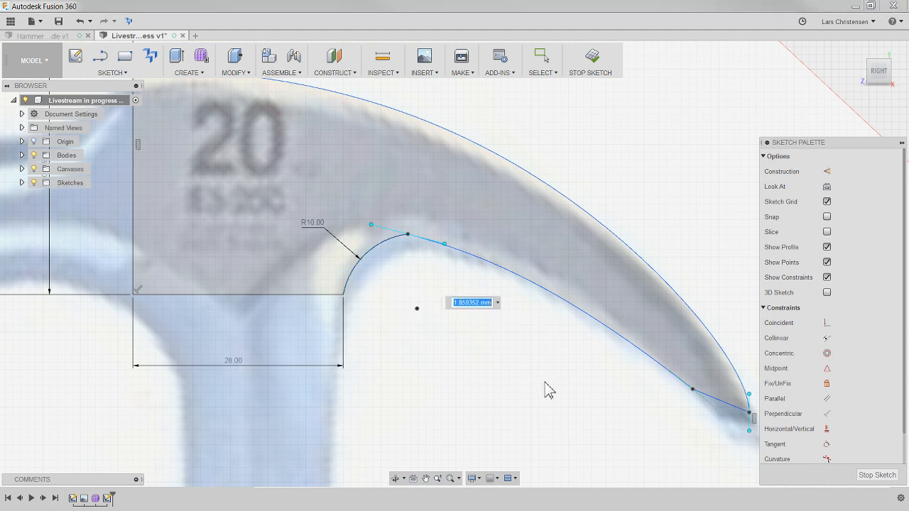
key("Return")
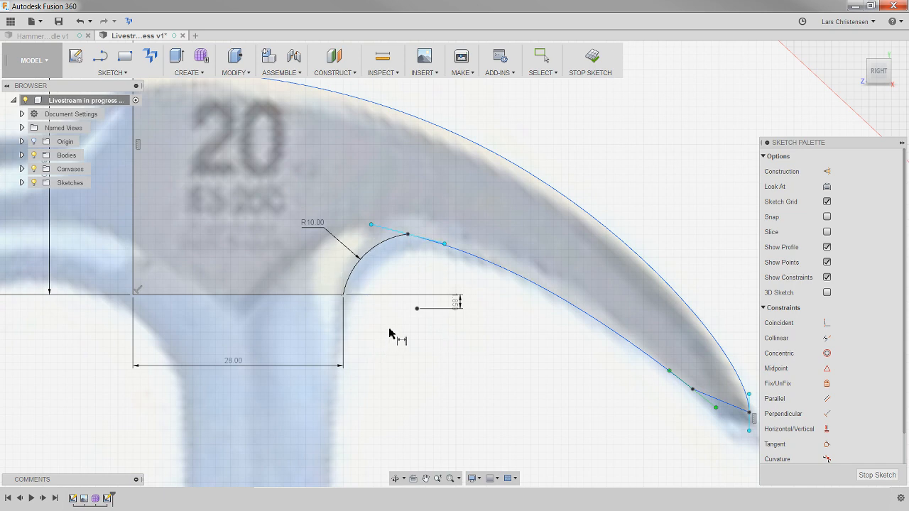
- Add a driven dimension for the horizontal distance between the arc's center point and its lower end
left_click(416, 308)
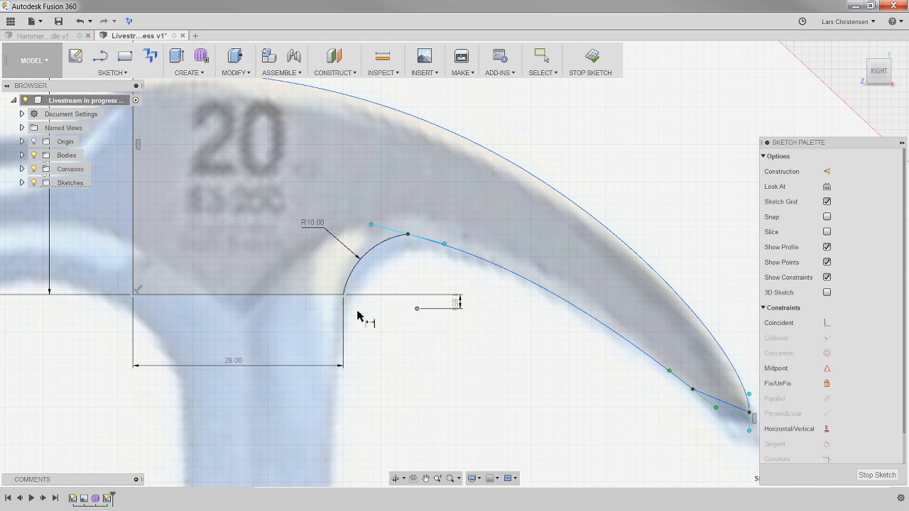
left_click(343, 294)
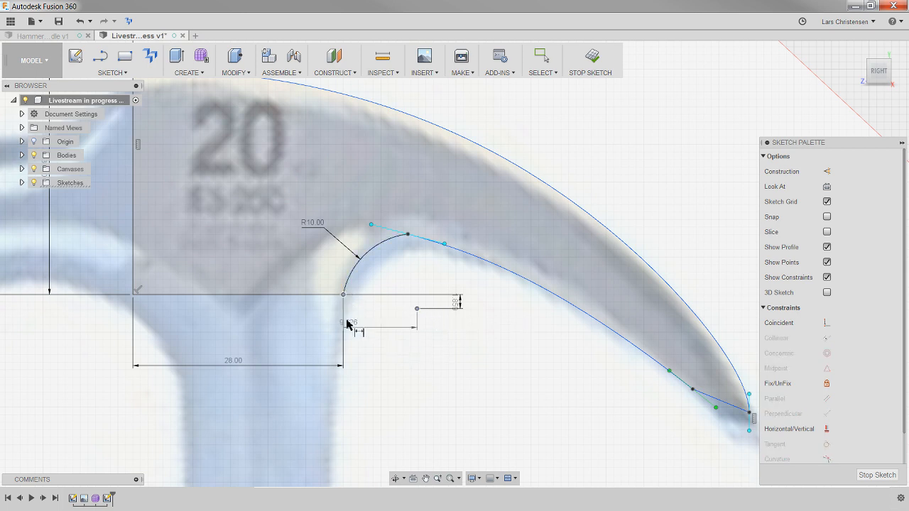
left_click(381, 362)
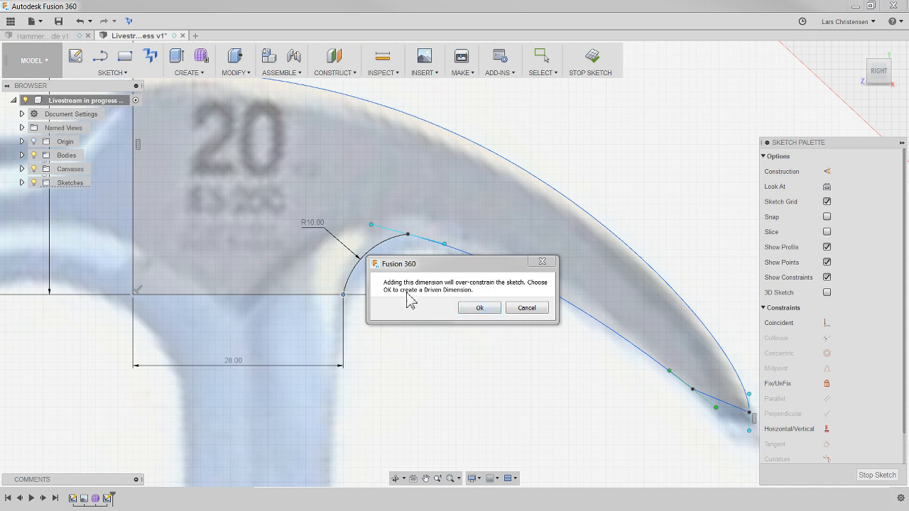
left_click(480, 308)
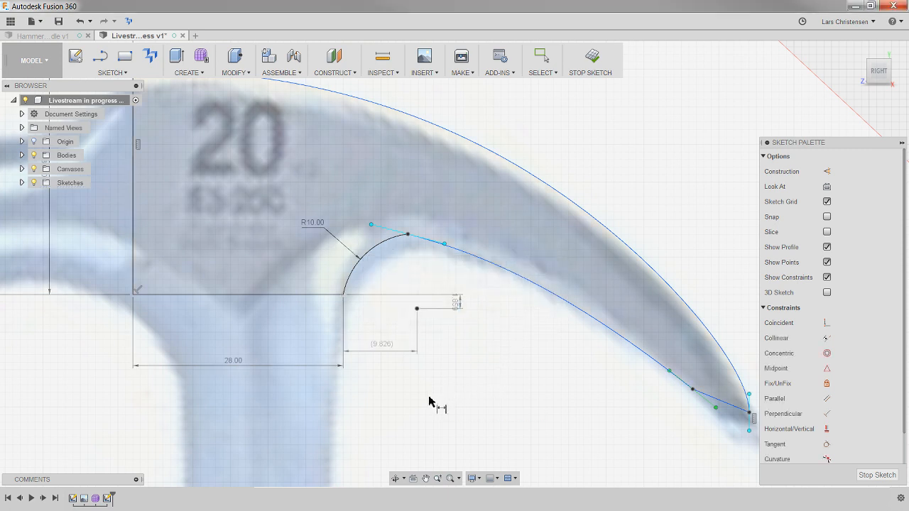
left_click(380, 352)
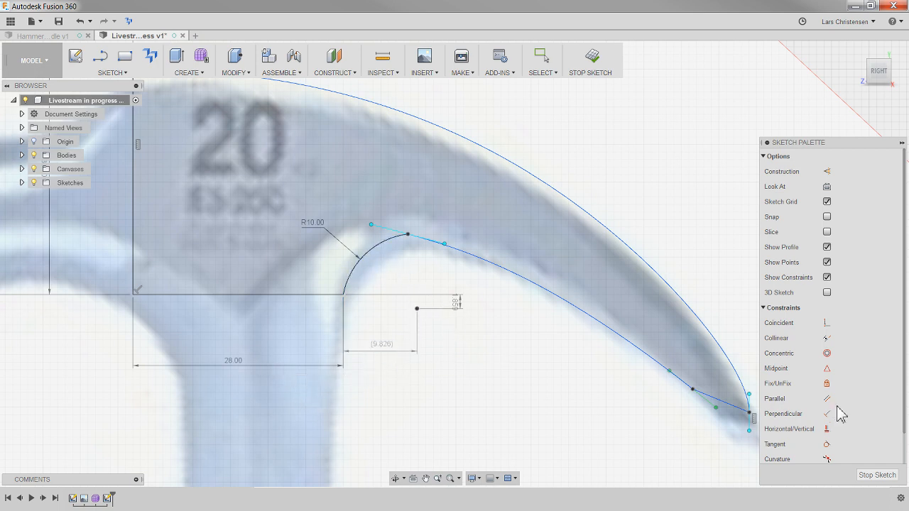
- Retry the Tangent constraint between the dimensioned arc and the lower claw spline, and undo it
left_click(827, 444)
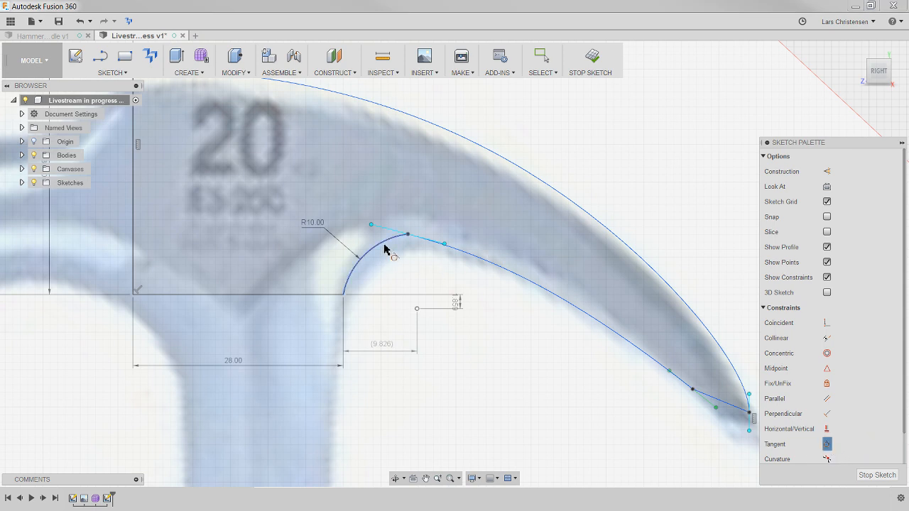
left_click(384, 249)
left_click(526, 286)
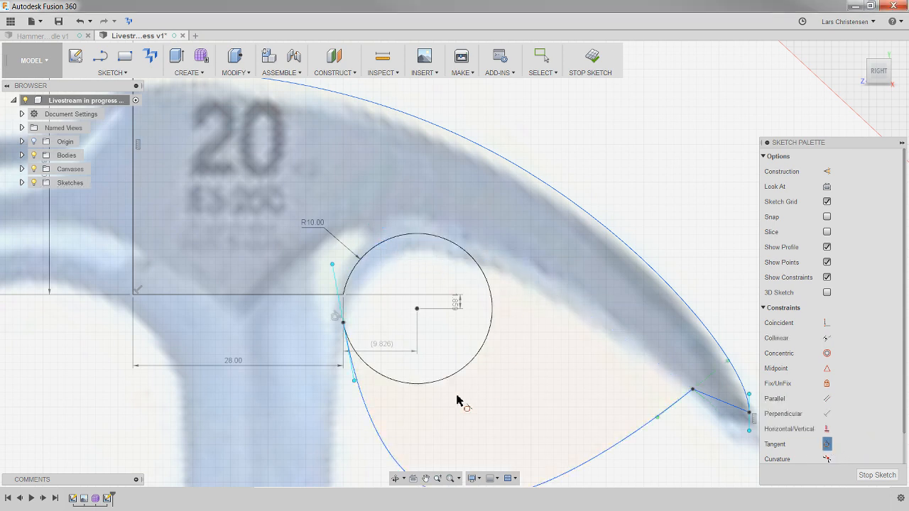
key("Escape")
key("ctrl+z")
- Dimension the horizontal distance from the origin to the lower claw spline's end at the tip, accepting the current value
scroll(382, 312, "down", 3)
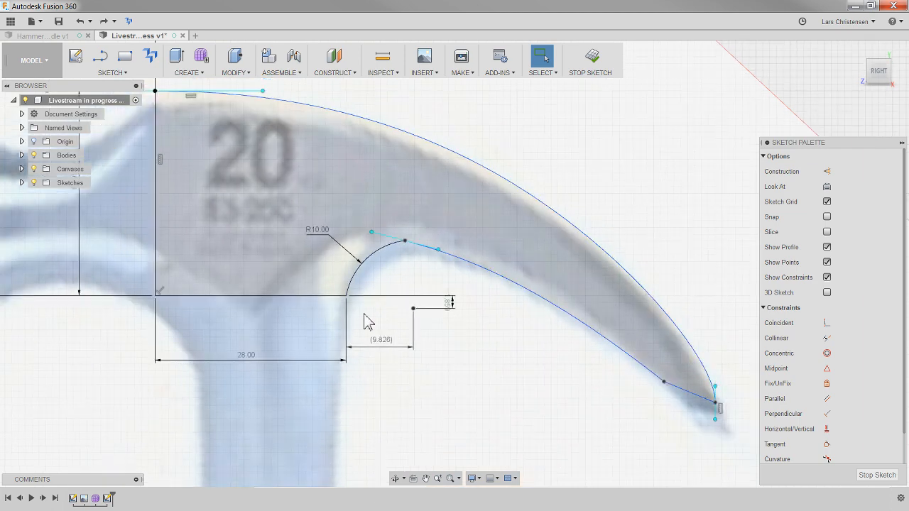
scroll(590, 394, "up", 4)
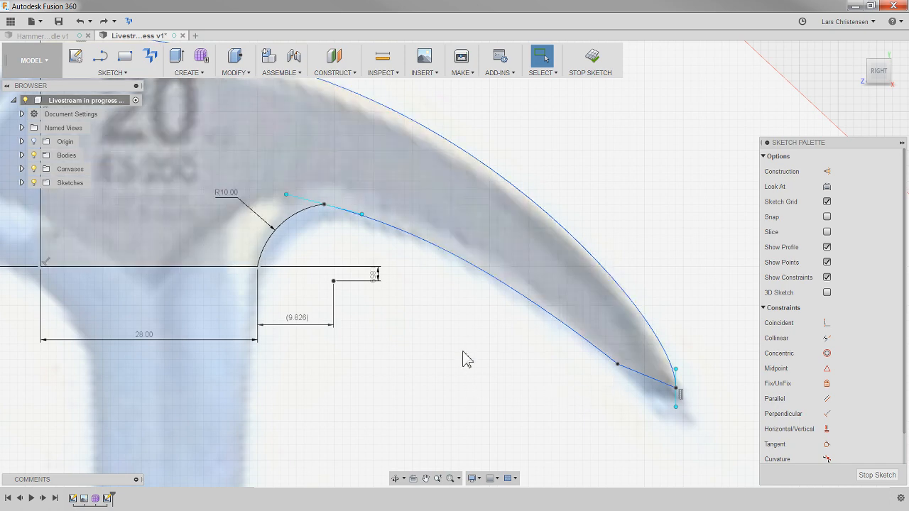
scroll(397, 351, "down", 2)
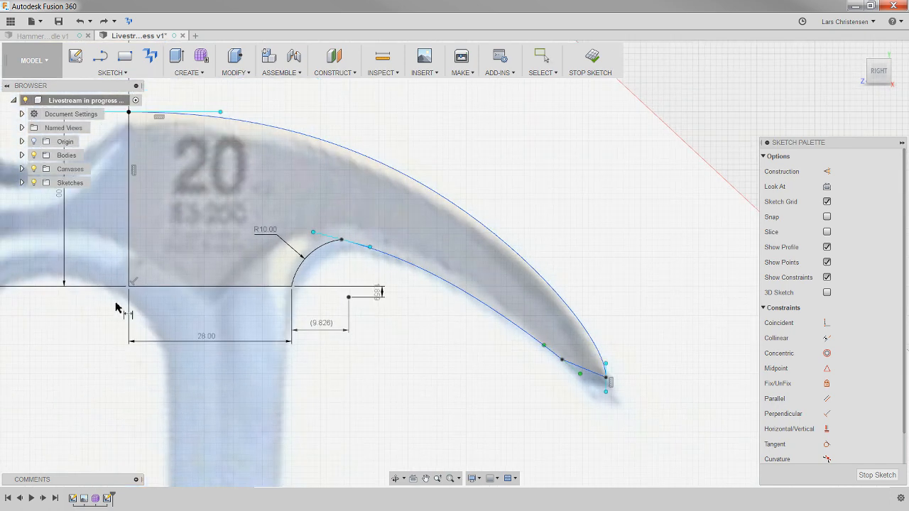
left_click(129, 287)
left_click(561, 359)
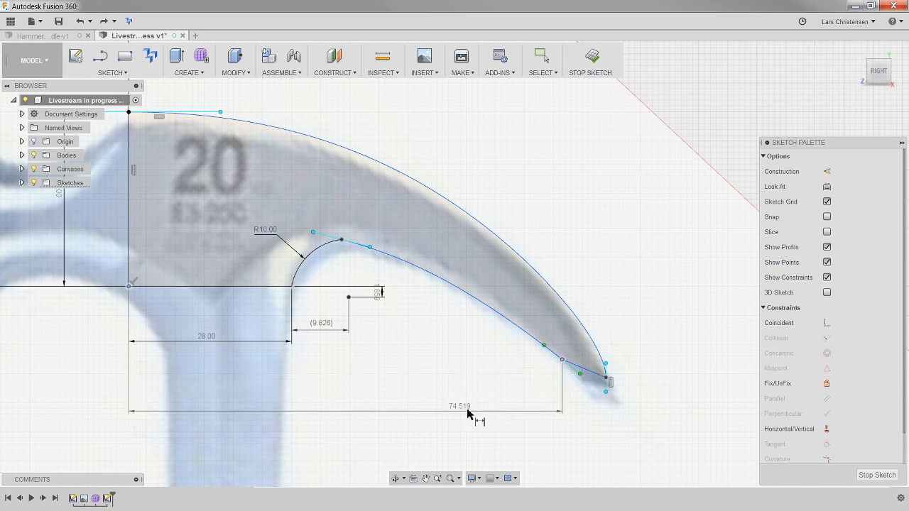
left_click(362, 397)
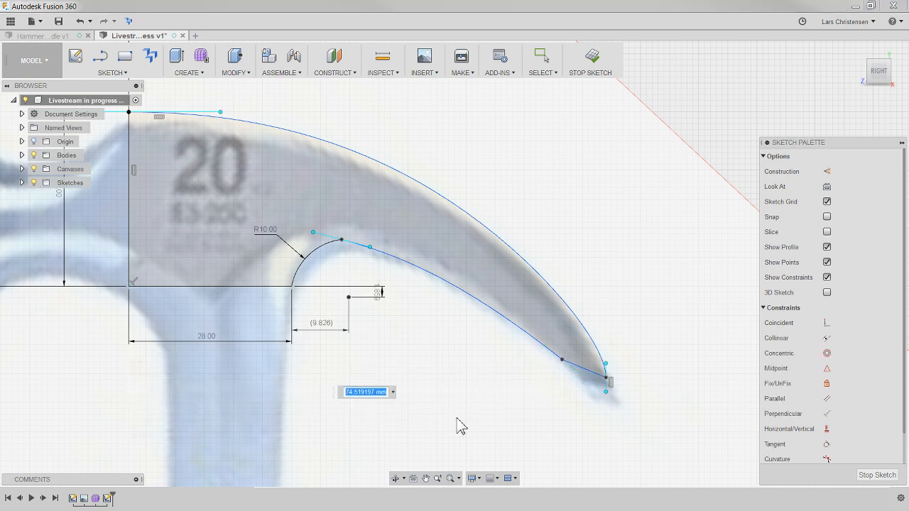
key("Return")
- Draw a horizontal line outward from the lower claw spline's tip end, past the upper spline, and convert it to construction
scroll(681, 368, "up", 3)
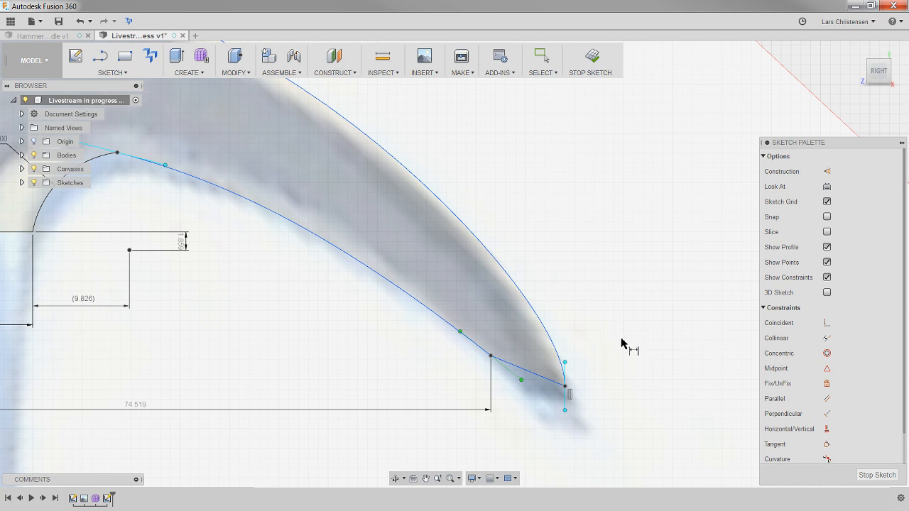
key("l")
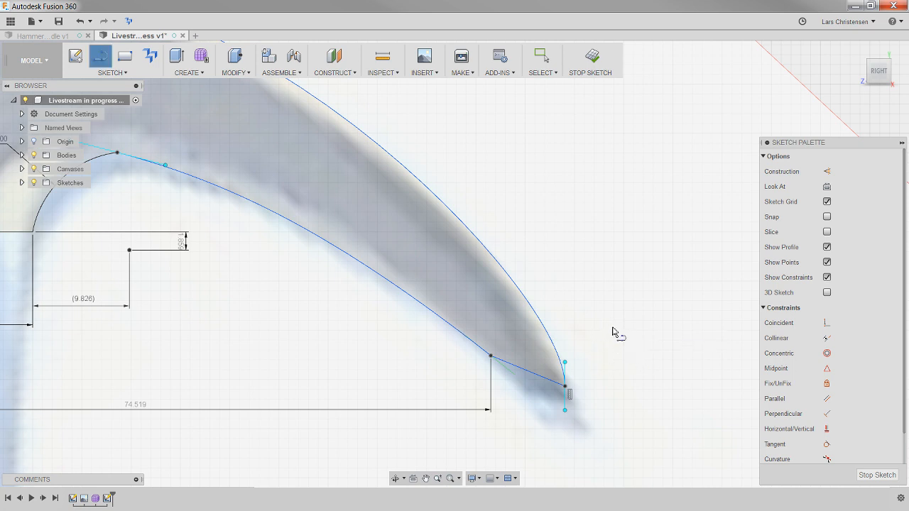
left_click(490, 355)
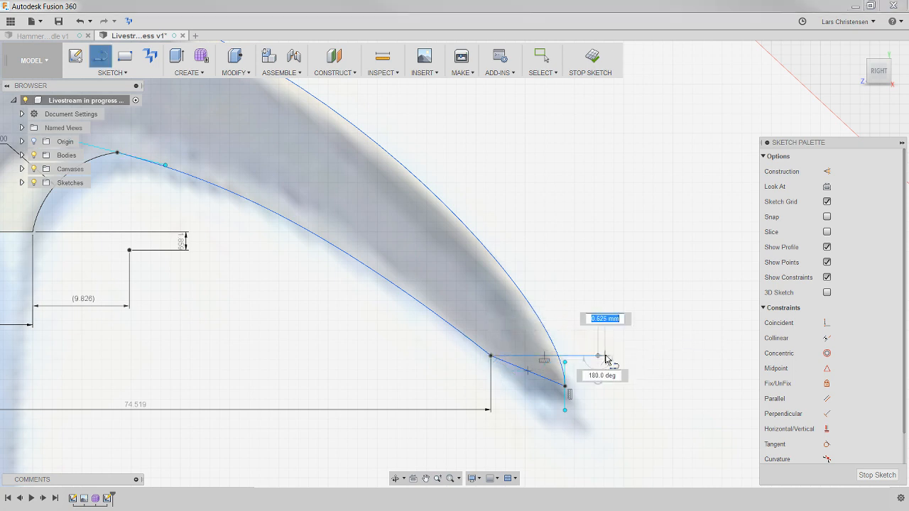
left_click(597, 355)
key("Escape")
left_click(584, 354)
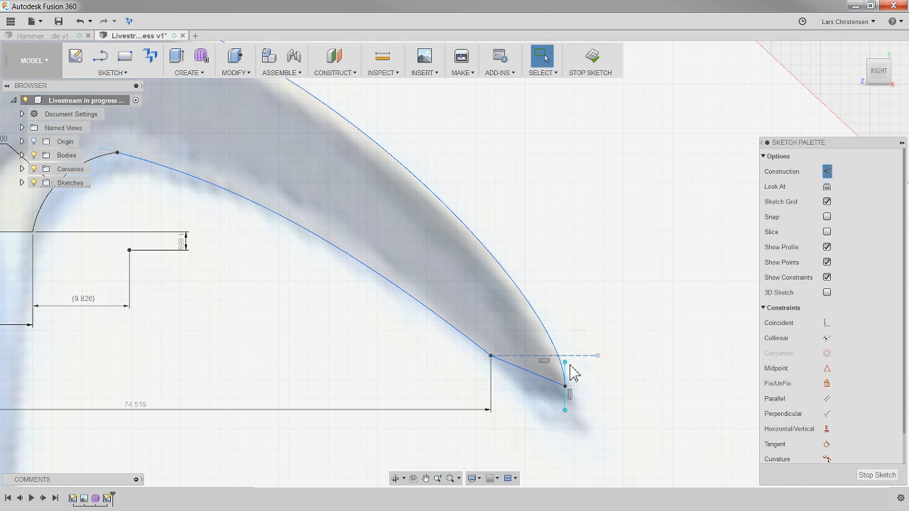
key("x")
scroll(566, 361, "up", 2)
left_click(632, 310)
- Dimension the angle between the horizontal construction line and the short claw tip line, accepting the current value
key("d")
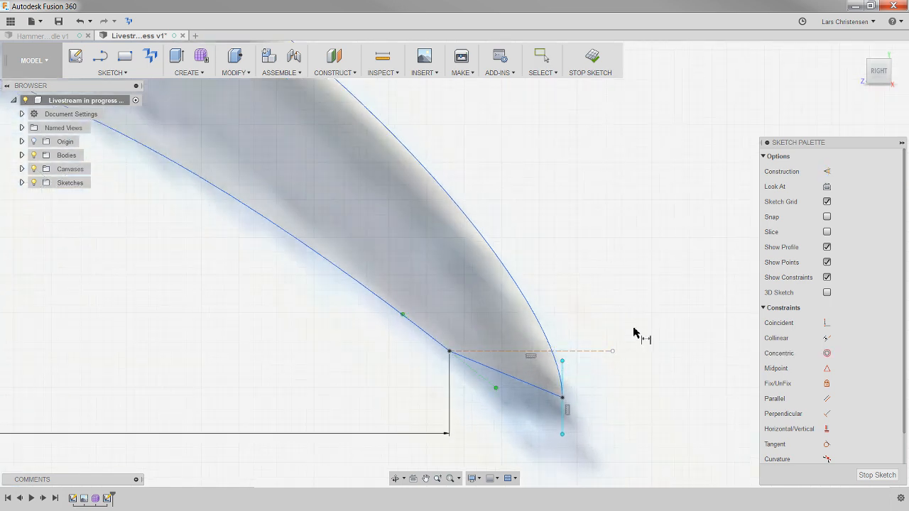
left_click(516, 351)
left_click(540, 387)
left_click(628, 387)
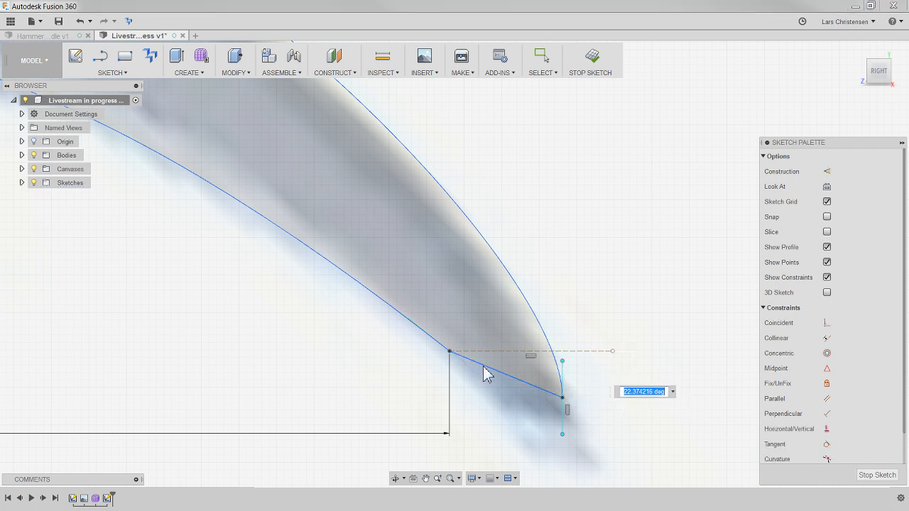
key("Return")
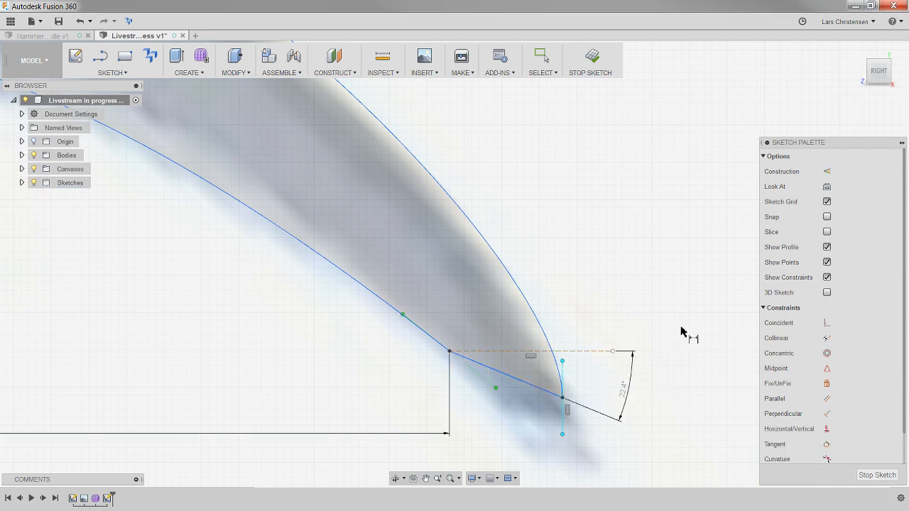
- Dimension the vertical distance from the origin to the lower claw spline's end at the tip, accepting the current value
scroll(649, 301, "down", 5)
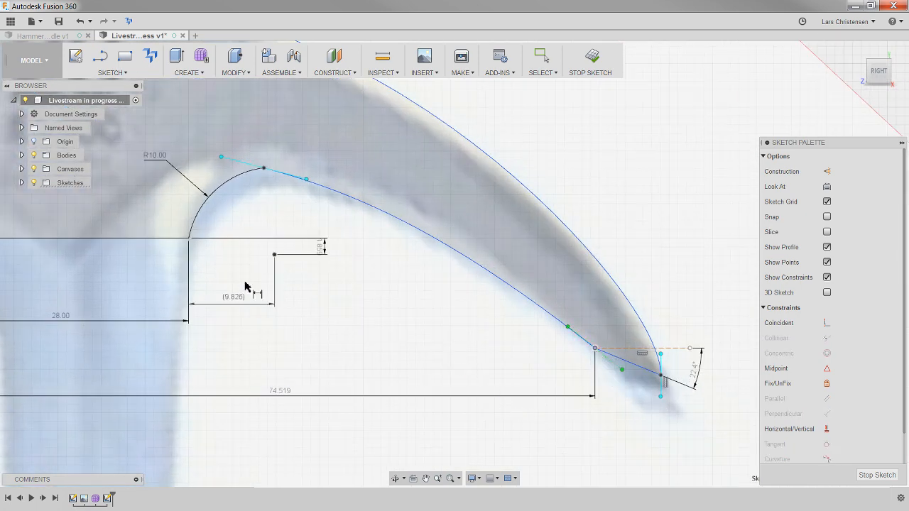
scroll(171, 316, "down", 2)
left_click(37, 259)
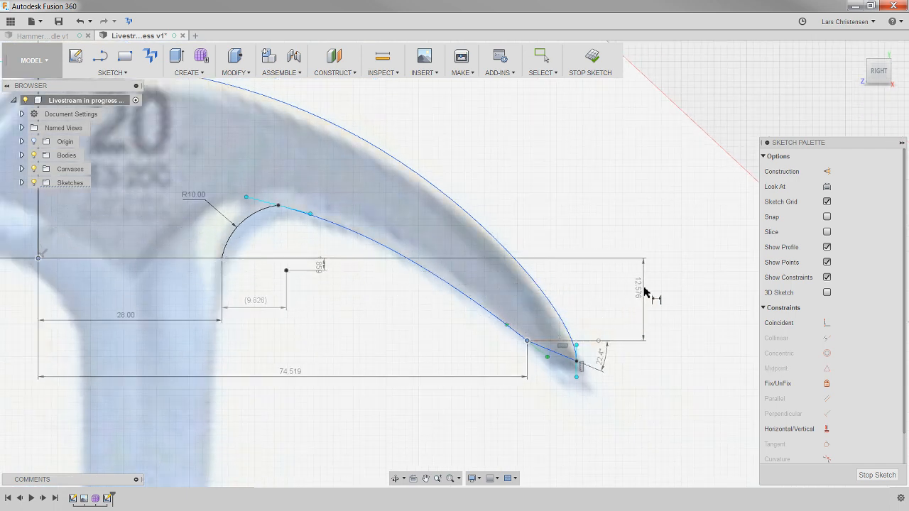
left_click(649, 291)
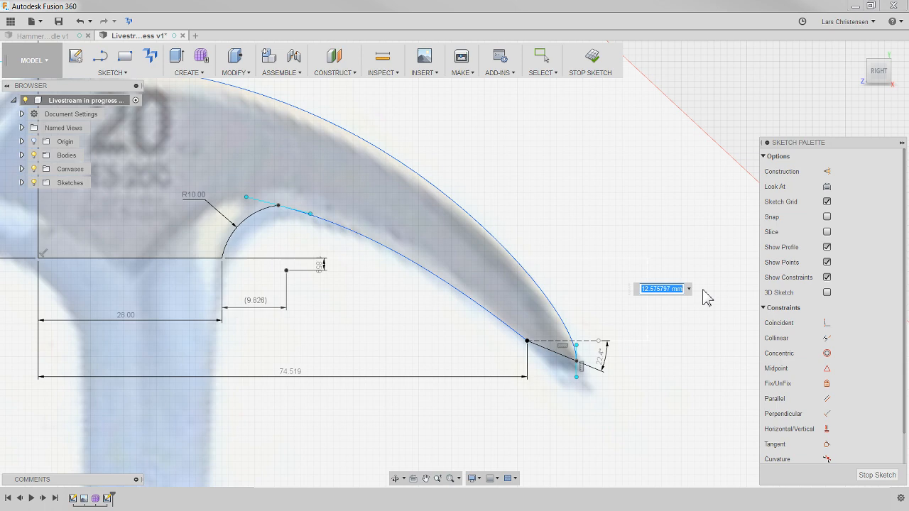
key("Return")
- Try a Tangent constraint between the R10 arc and the lower claw spline again, and undo it
scroll(255, 164, "up", 3)
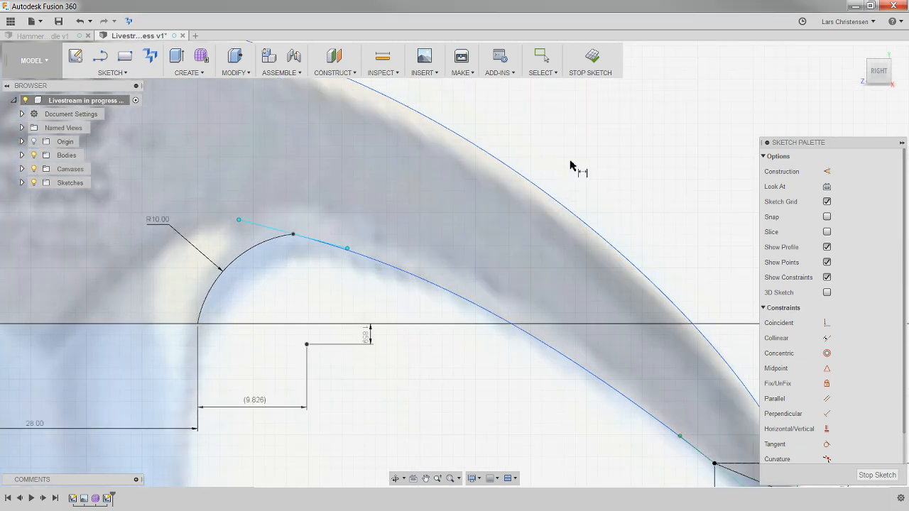
left_click(826, 444)
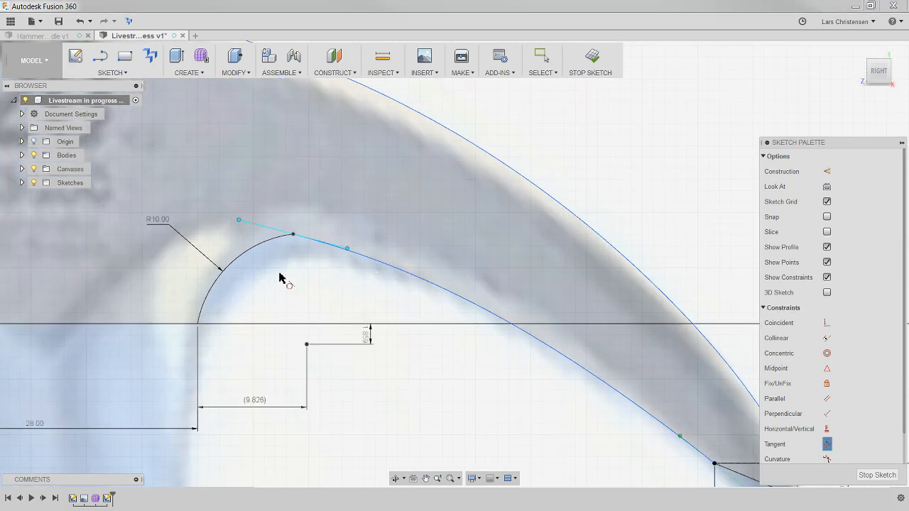
left_click(255, 255)
left_click(397, 272)
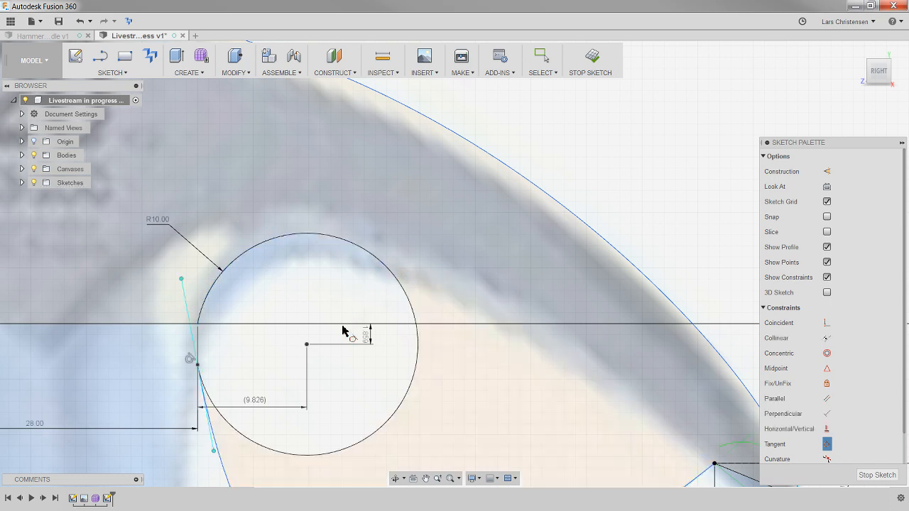
scroll(298, 316, "down", 3)
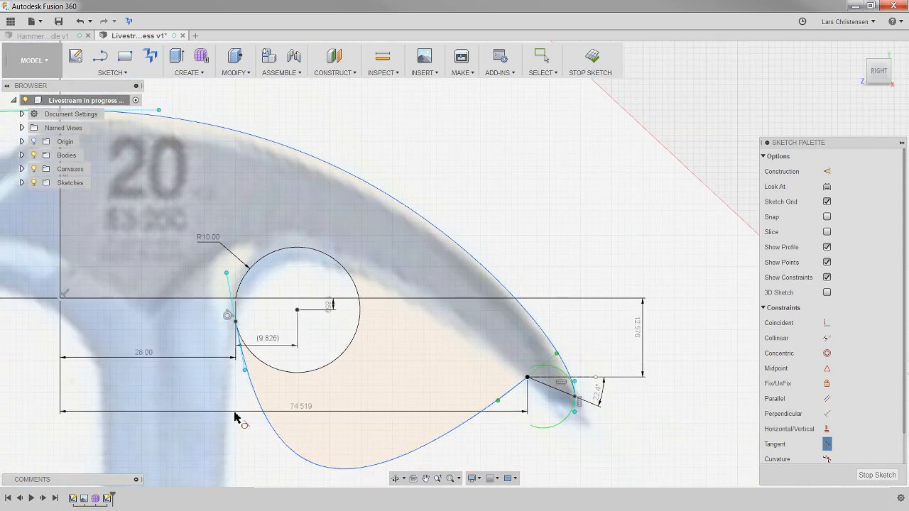
key("ctrl+z")
key("ctrl+z")
key("ctrl+z")
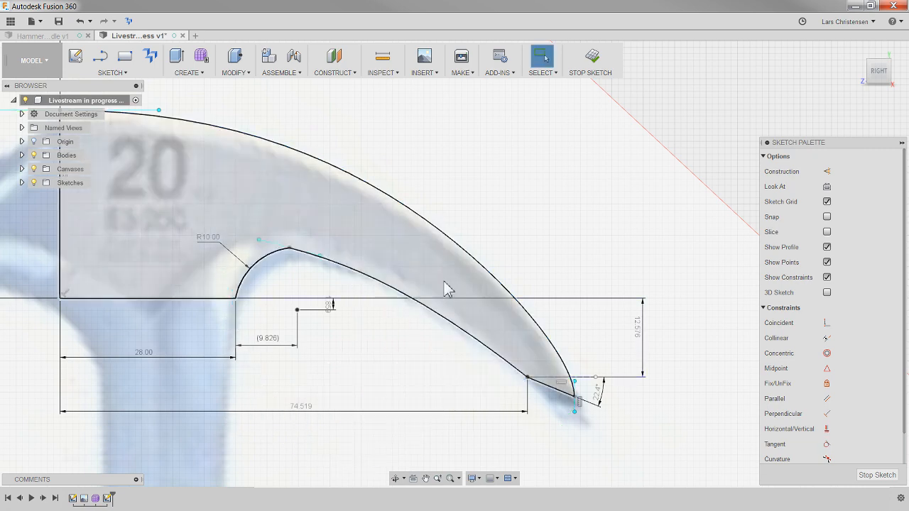
- Dimension the horizontal width of the lower claw spline's tangent handle at the arc, accepting the current value
scroll(288, 227, "up", 3)
key("d")
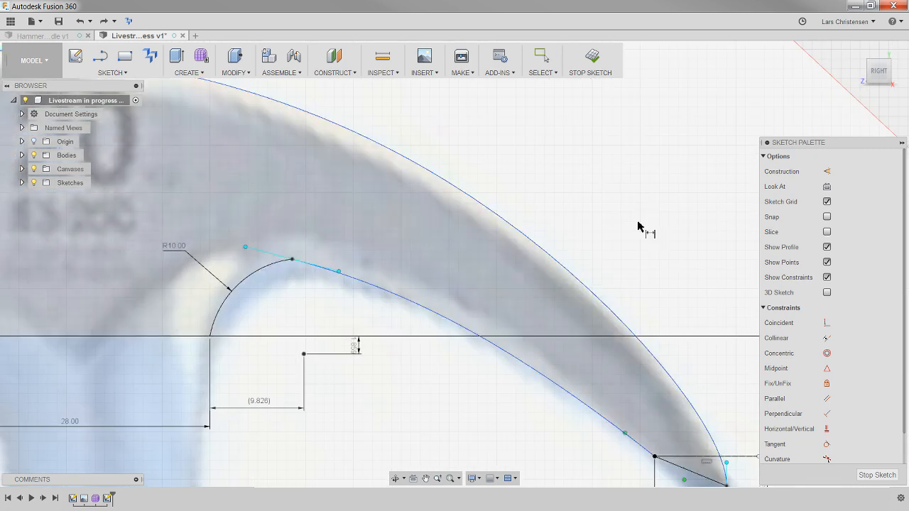
left_click(273, 254)
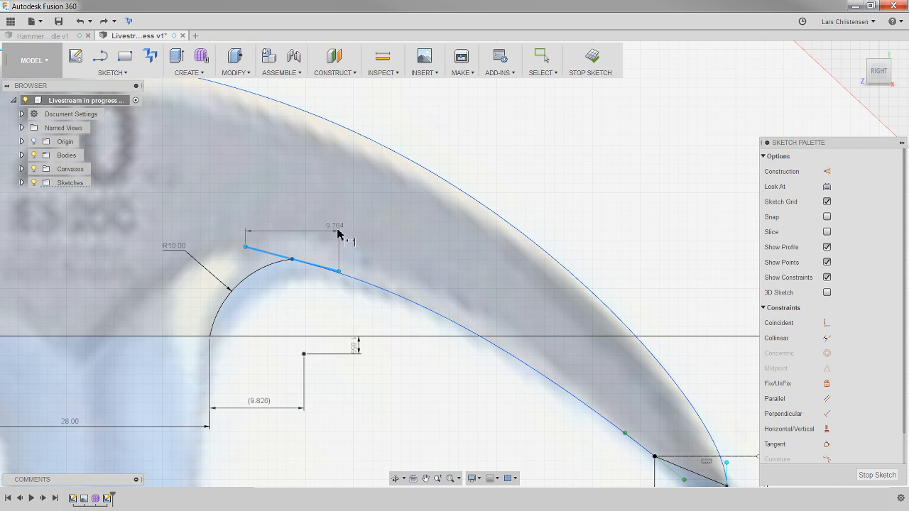
left_click(286, 205)
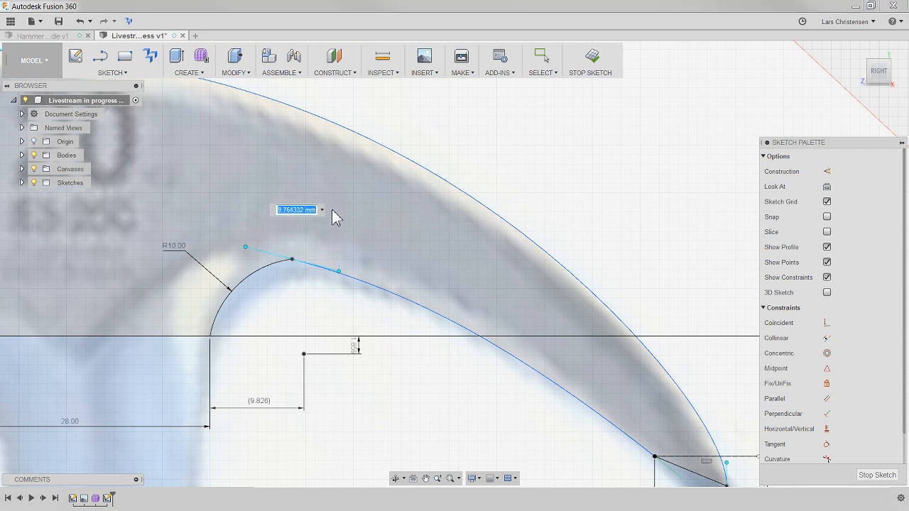
key("Return")
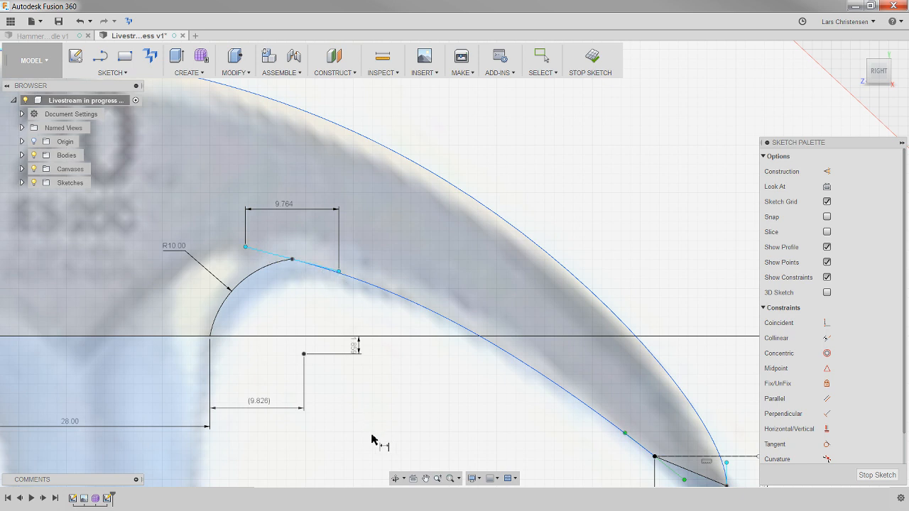
key("Escape")
- Try to make the lower claw spline tangent to the R10 arc, and delete the tangent handle's dimension
left_click(826, 443)
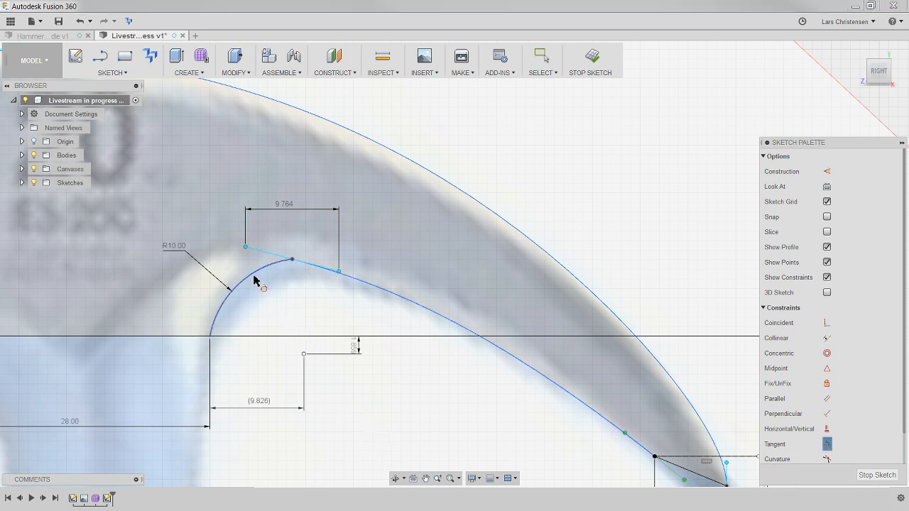
left_click(390, 294)
left_click(265, 272)
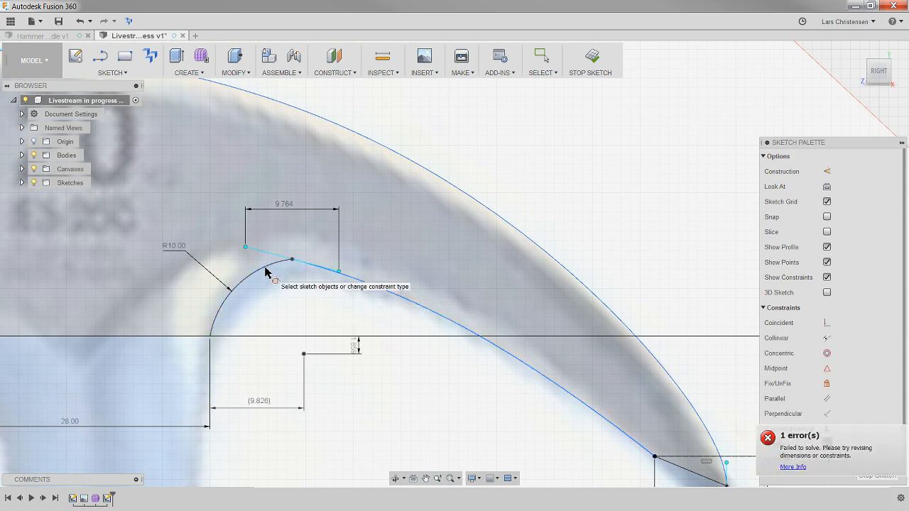
key("Escape")
left_click(284, 211)
key("Delete")
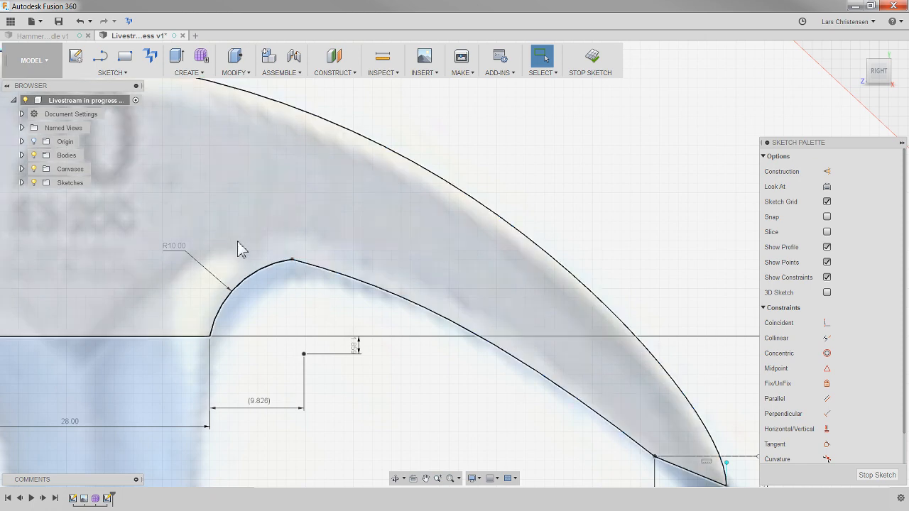
- Rotate the lower claw spline's handle at the arc to nearly horizontal and apply a Tangent constraint between the R10 arc and the spline
left_click(332, 273)
left_click_drag(245, 247, 241, 256)
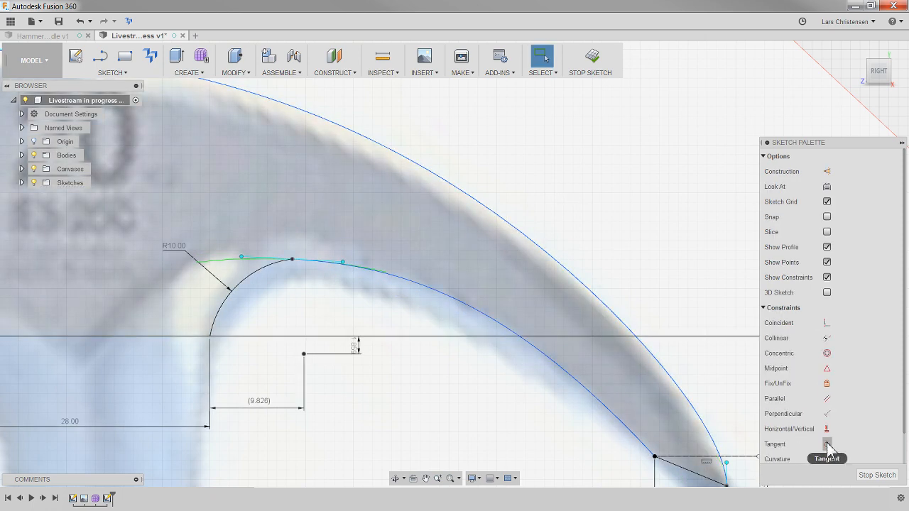
left_click(826, 445)
left_click(257, 273)
left_click(393, 278)
scroll(256, 277, "down", 2)
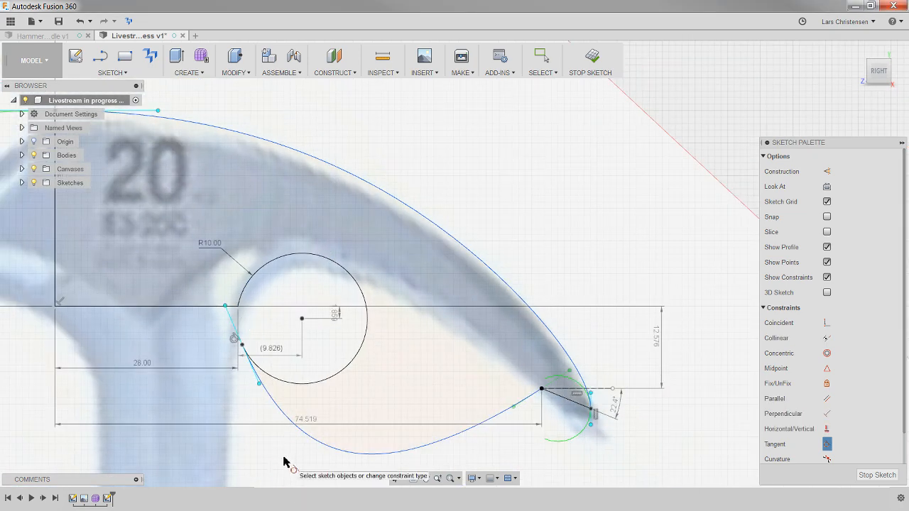
key("Escape")
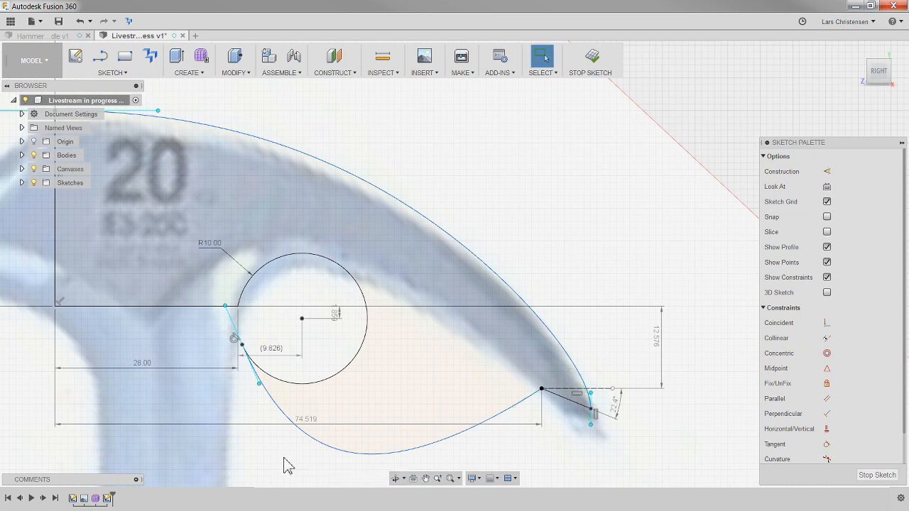
- Try lowering the inner handle at the lower claw spline's tip end, and undo the change
left_click(243, 348)
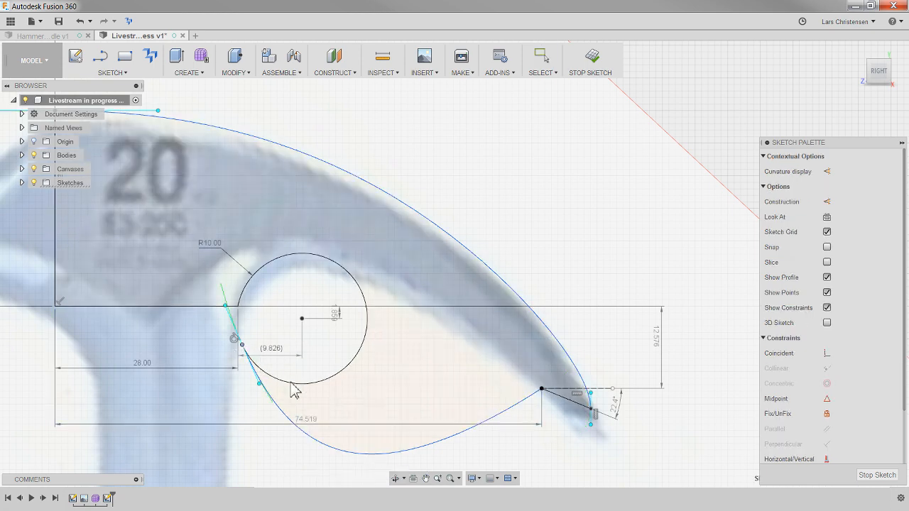
scroll(243, 330, "up", 2)
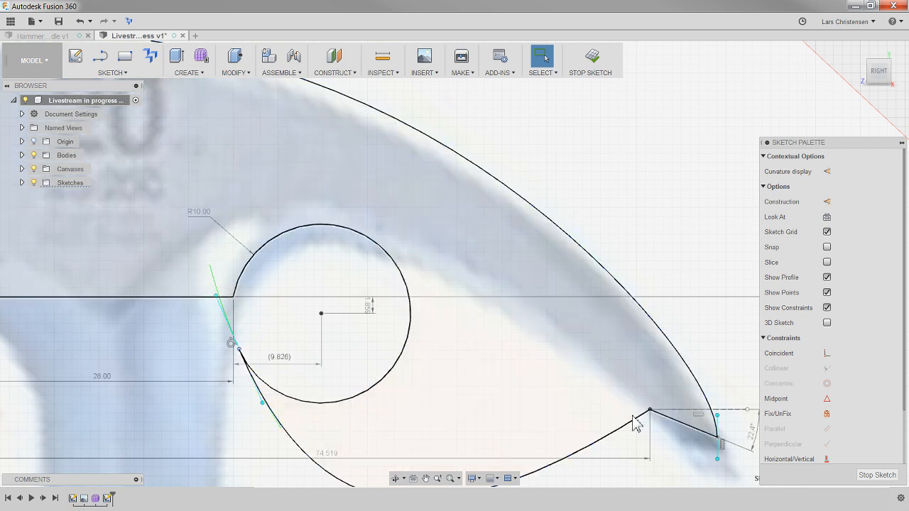
scroll(623, 418, "down", 2)
left_click(624, 421)
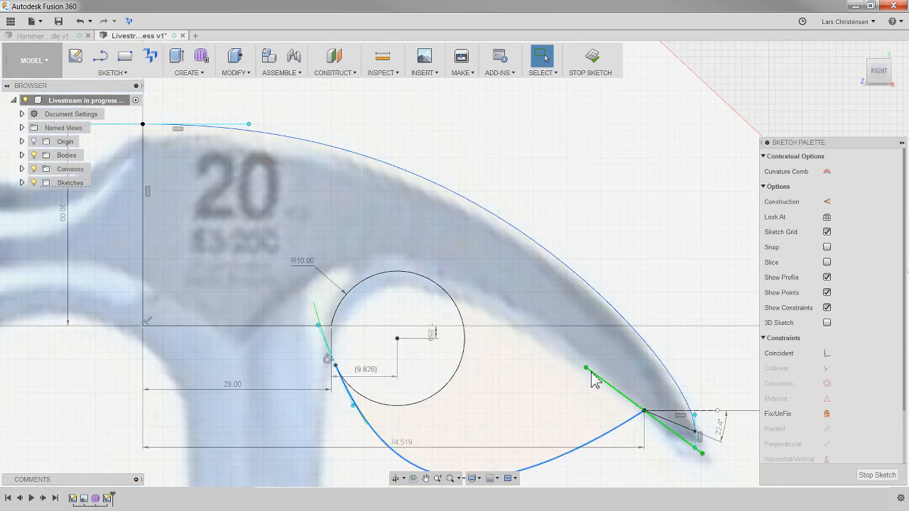
left_click_drag(586, 372, 579, 402)
key("ctrl+z")
key("ctrl+z")
- Move the point where the lower claw spline meets the R10 arc back up along the arc to near its crest
scroll(370, 374, "up", 2)
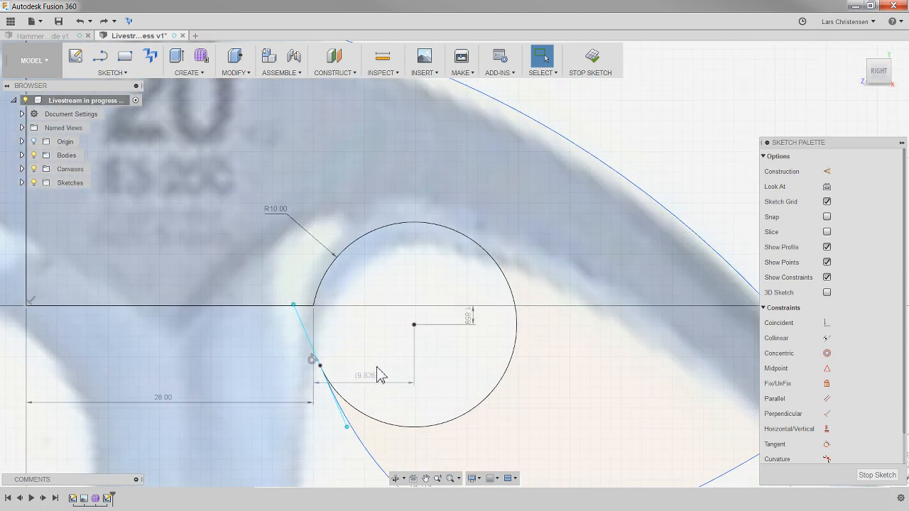
left_click_drag(320, 372, 401, 233)
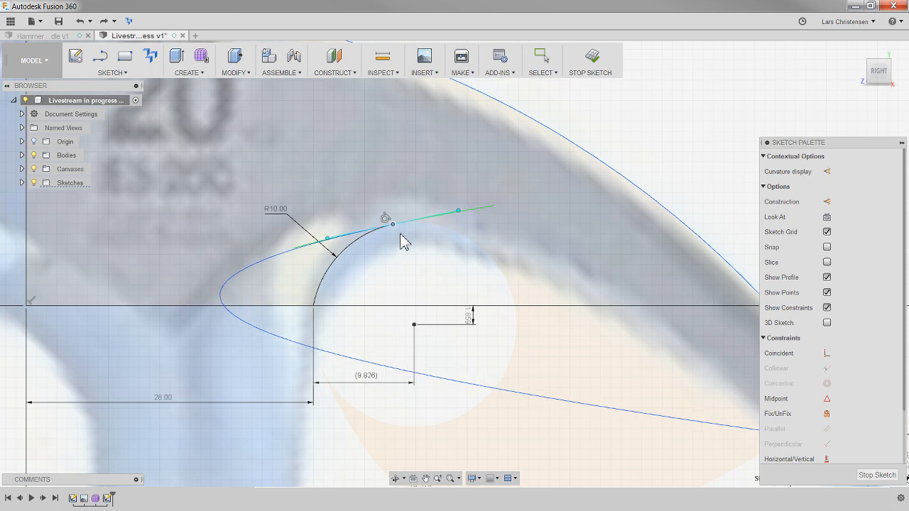
- Shorten and adjust the lower claw spline's tangent handle at the R10 arc so the curve follows the claw's underside in the reference image
scroll(197, 430, "down", 3)
scroll(391, 466, "up", 3)
scroll(256, 406, "down", 3)
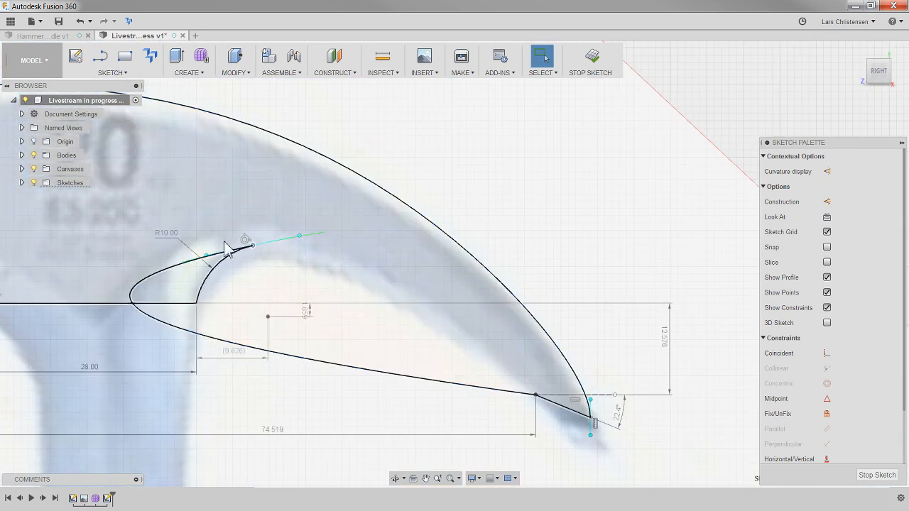
scroll(255, 406, "up", 2)
left_click_drag(207, 262, 242, 261)
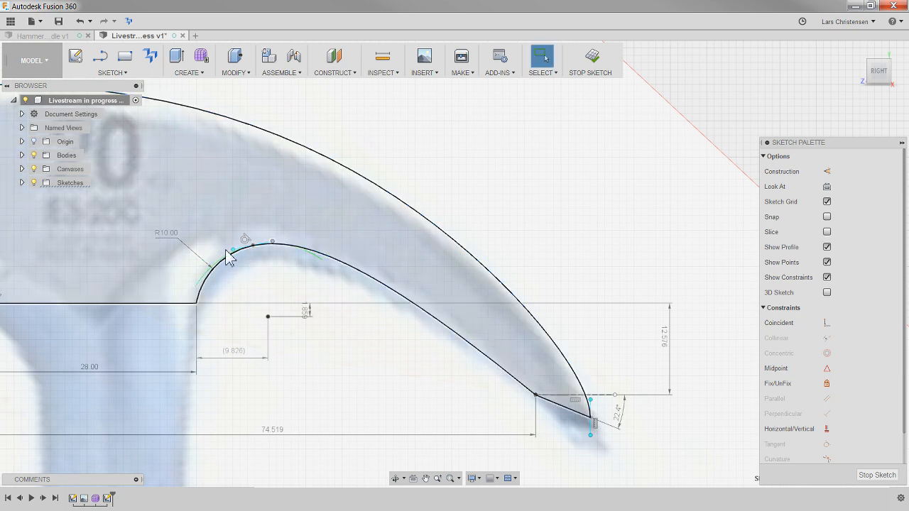
scroll(238, 270, "up", 3)
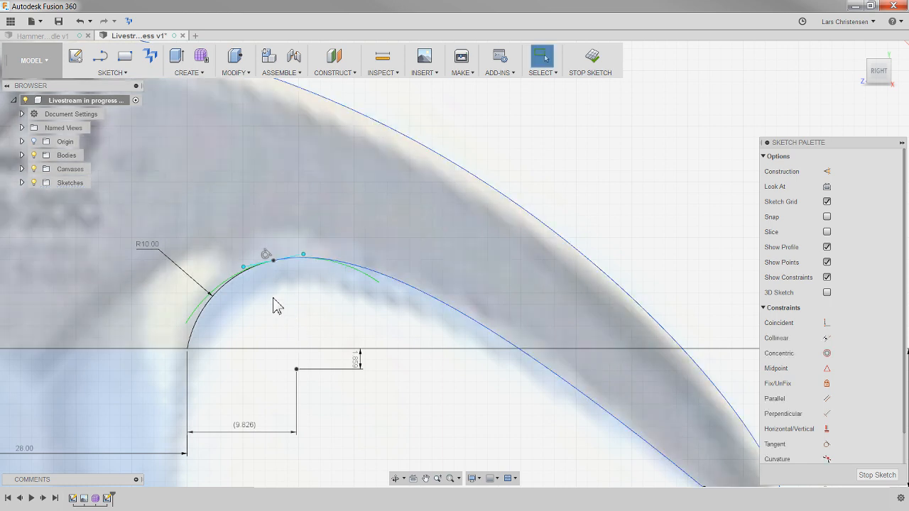
mouse_move(242, 274)
left_mouse_down()
mouse_move(223, 280)
mouse_move(259, 276)
mouse_move(246, 272)
mouse_move(241, 281)
left_mouse_up()
scroll(610, 206, "down", 5)
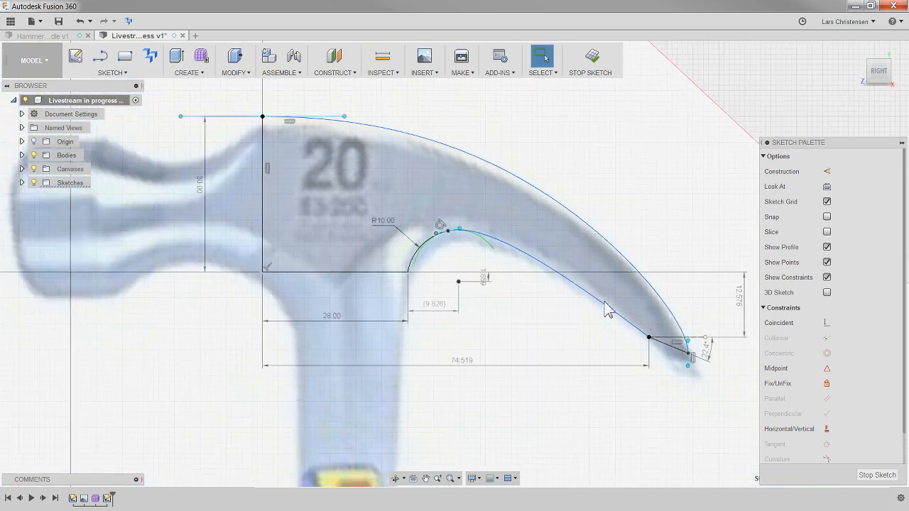
- Apply the Fix constraint to the lower claw spline to lock its shape and position
scroll(743, 430, "up", 3)
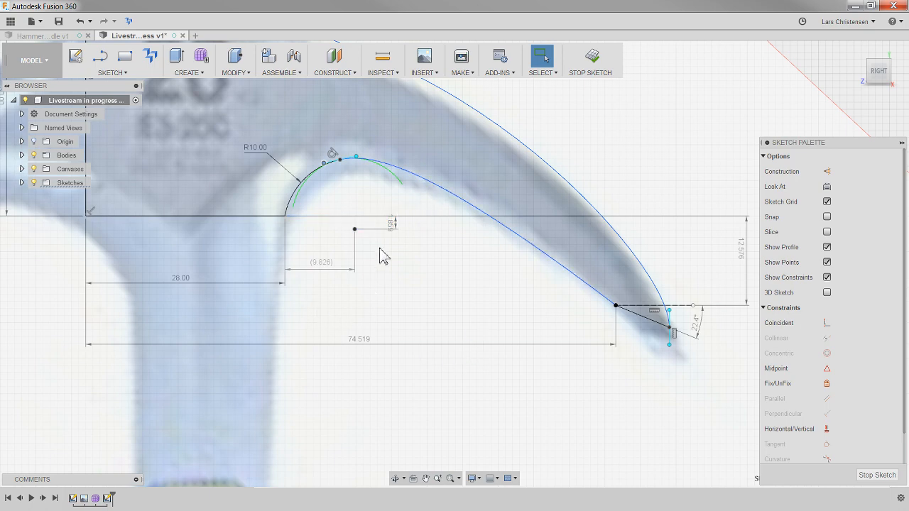
scroll(333, 170, "up", 3)
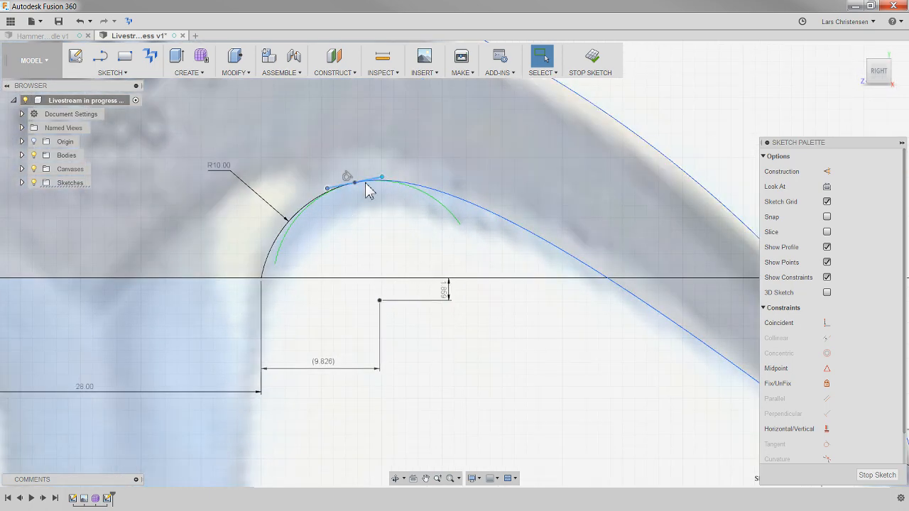
scroll(231, 323, "down", 3)
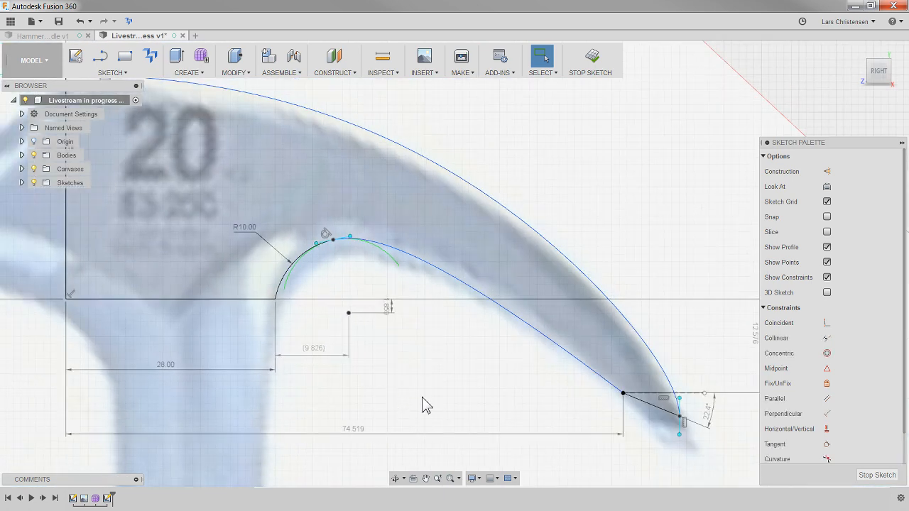
scroll(424, 404, "up", 2)
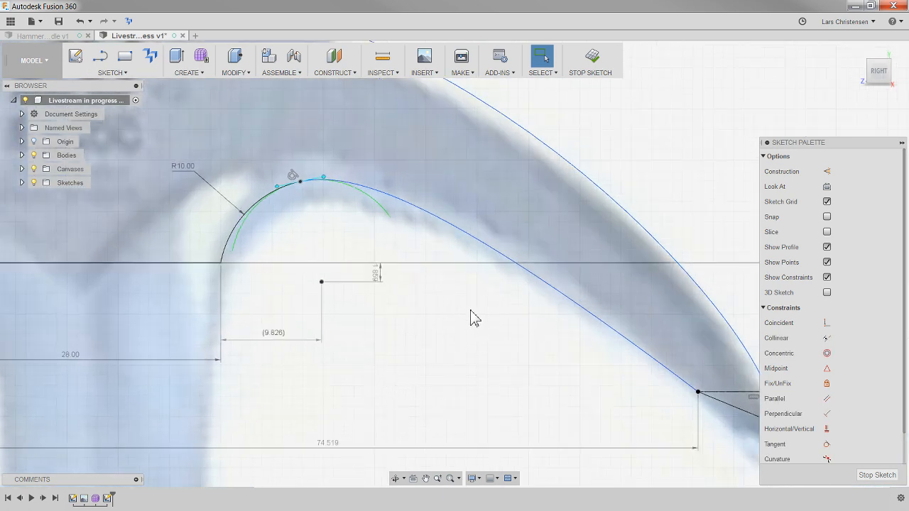
left_click(416, 211)
right_click(433, 222)
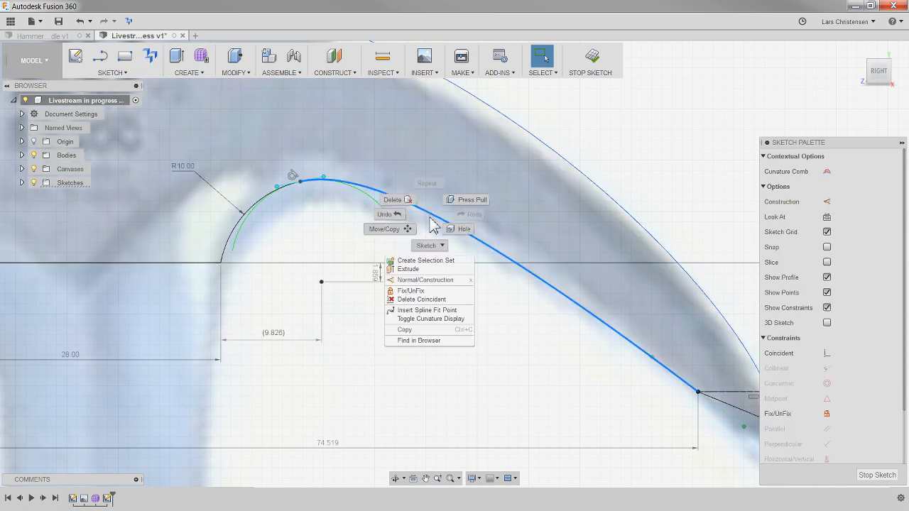
left_click(409, 291)
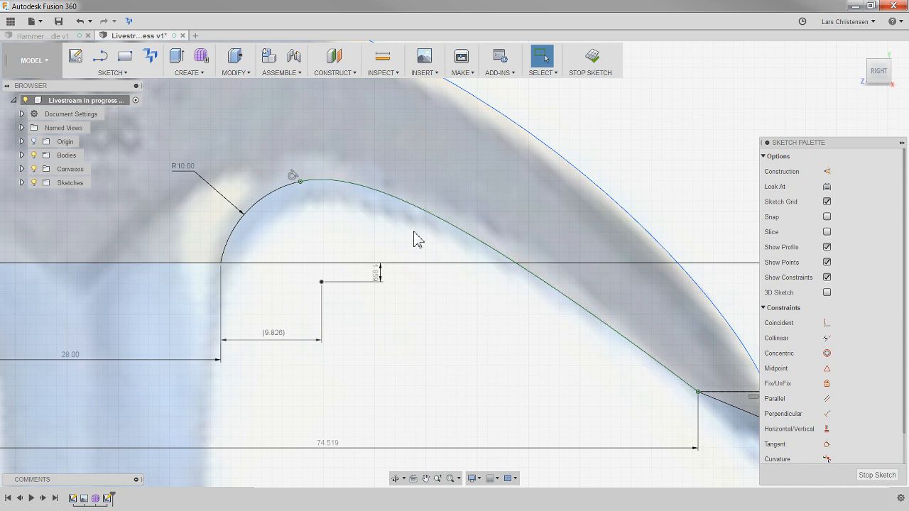
- Extrude the closed head and claw profile about 23 mm to one side of the sketch plane
scroll(504, 369, "down", 3)
scroll(526, 379, "down", 2)
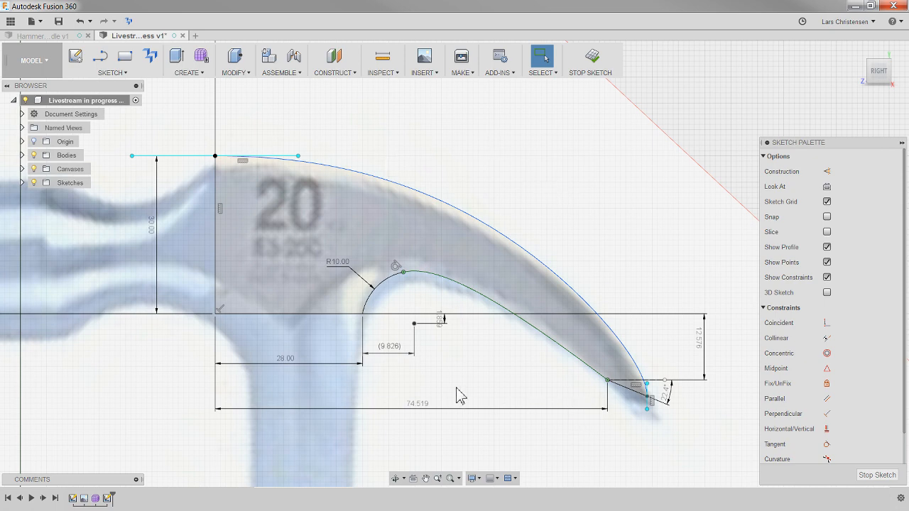
scroll(461, 395, "up", 1)
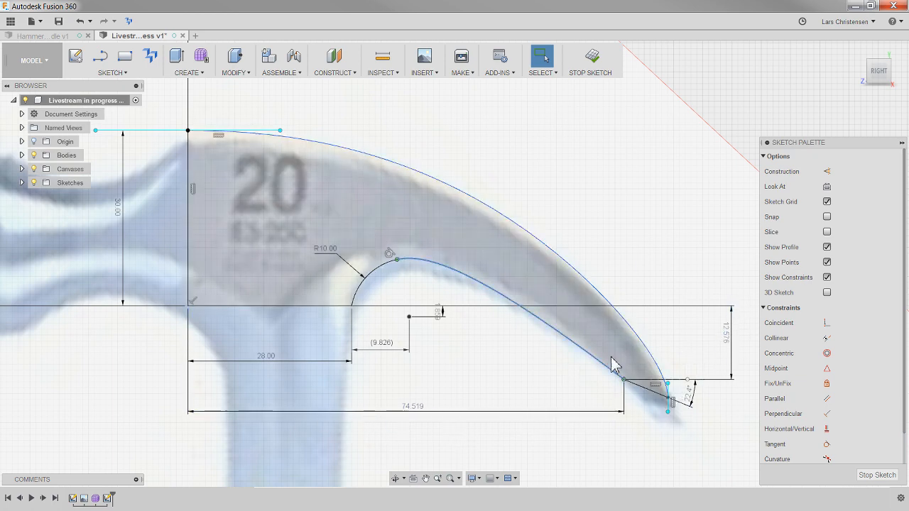
scroll(455, 288, "down", 2)
scroll(468, 292, "down", 1)
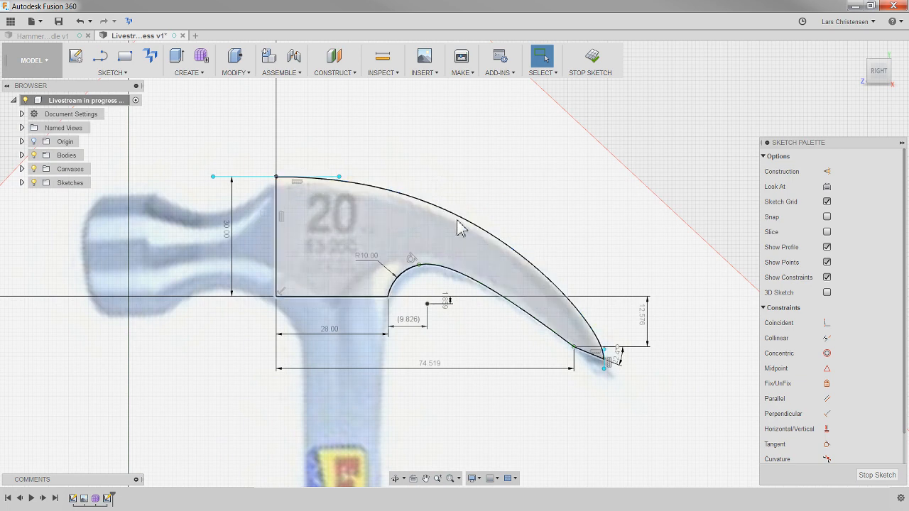
mouse_move(460, 425)
middle_mouse_down("shift")
mouse_move(473, 436)
mouse_move(448, 381)
mouse_move(536, 212)
middle_mouse_up("shift")
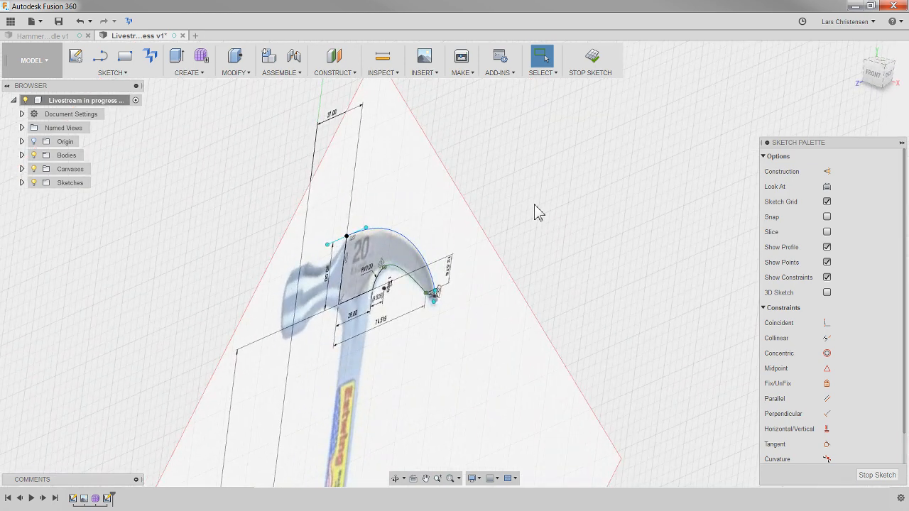
key("e")
left_click(360, 251)
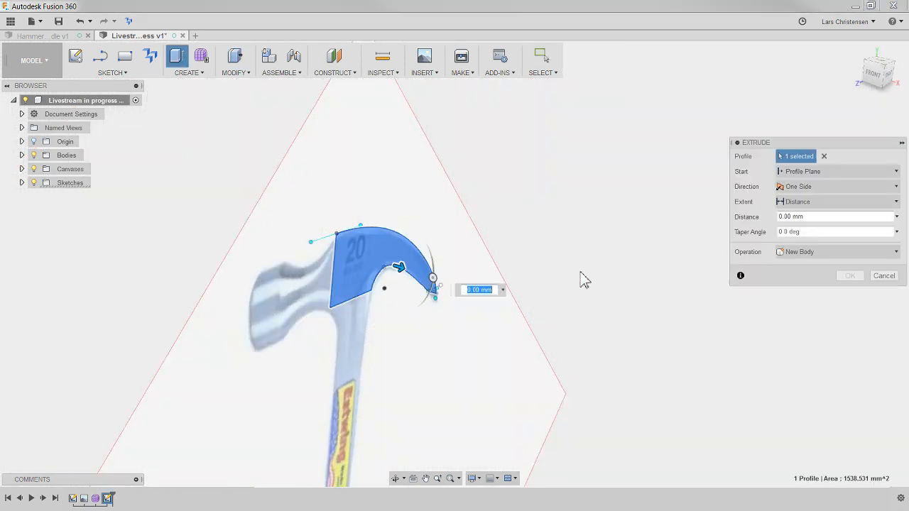
mouse_move(593, 267)
middle_mouse_down("shift")
mouse_move(562, 290)
mouse_move(475, 404)
mouse_move(450, 406)
middle_mouse_up("shift")
mouse_move(386, 367)
middle_mouse_down("shift")
mouse_move(401, 370)
mouse_move(402, 354)
mouse_move(435, 350)
mouse_move(406, 376)
mouse_move(449, 218)
middle_mouse_up("shift")
left_click_drag(425, 199, 454, 227)
mouse_move(454, 227)
middle_mouse_down("shift")
mouse_move(515, 308)
mouse_move(456, 260)
mouse_move(639, 290)
mouse_move(831, 193)
middle_mouse_up("shift")
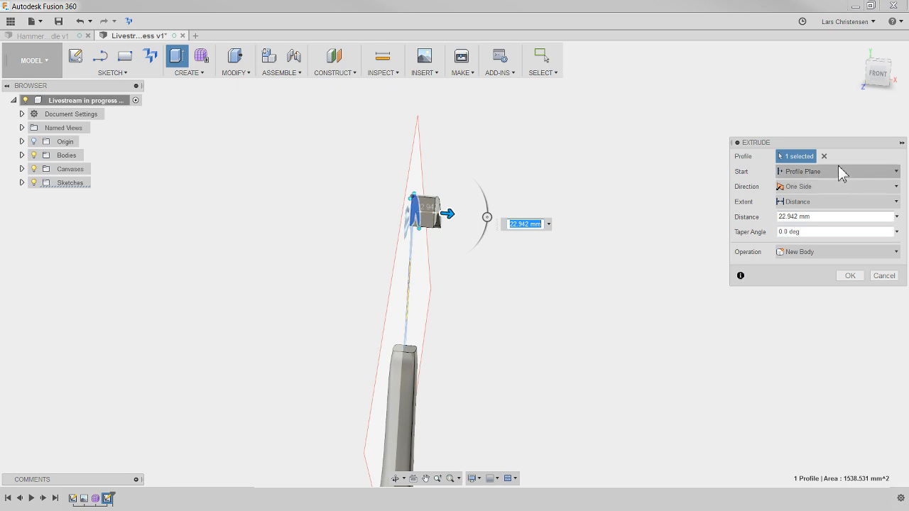
- Make the extrusion symmetric, set its distance to 12 mm per side and create it as a new body
left_click(798, 186)
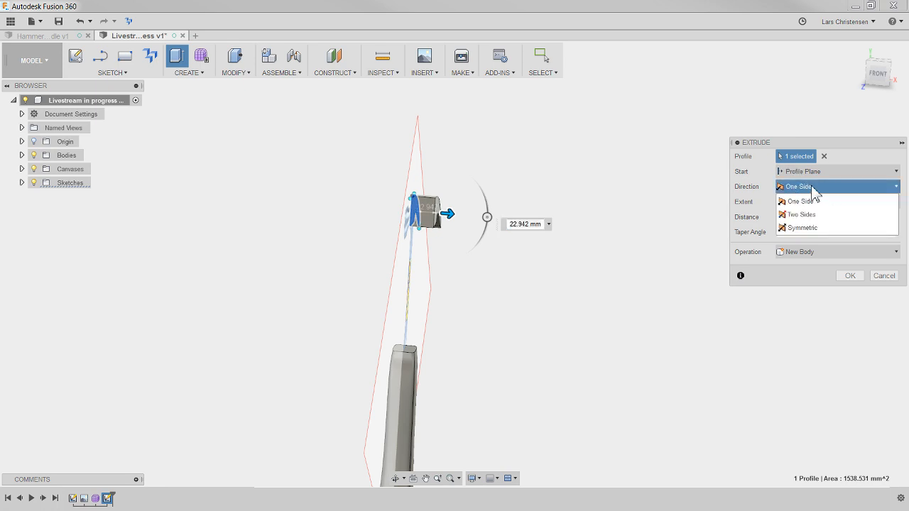
left_click(815, 228)
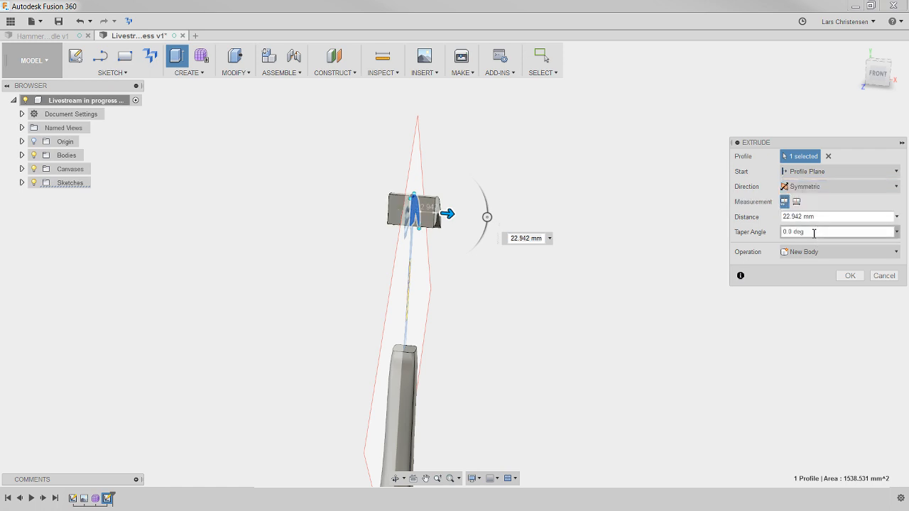
mouse_move(488, 324)
middle_mouse_down("shift")
mouse_move(466, 260)
mouse_move(837, 117)
middle_mouse_up("shift")
left_click(886, 71)
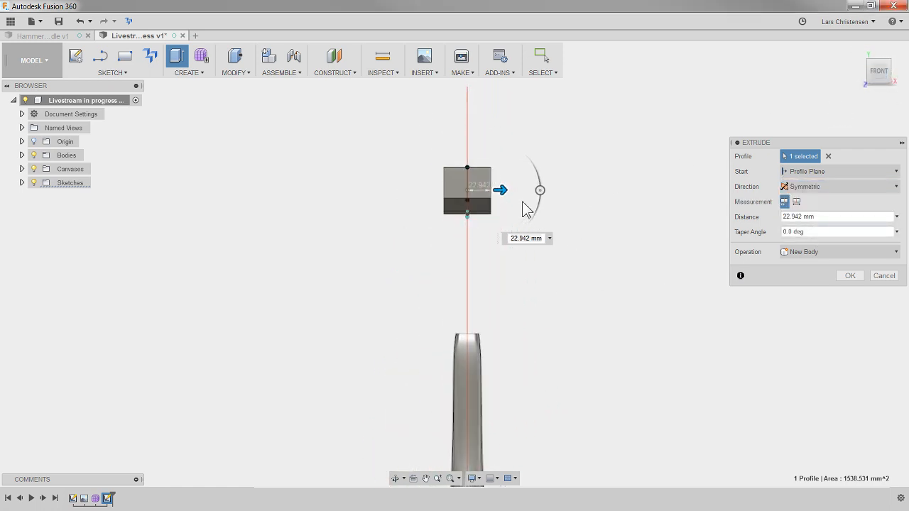
mouse_move(501, 191)
left_mouse_down()
mouse_move(509, 190)
mouse_move(492, 190)
left_mouse_up()
type("12")
key("Return")
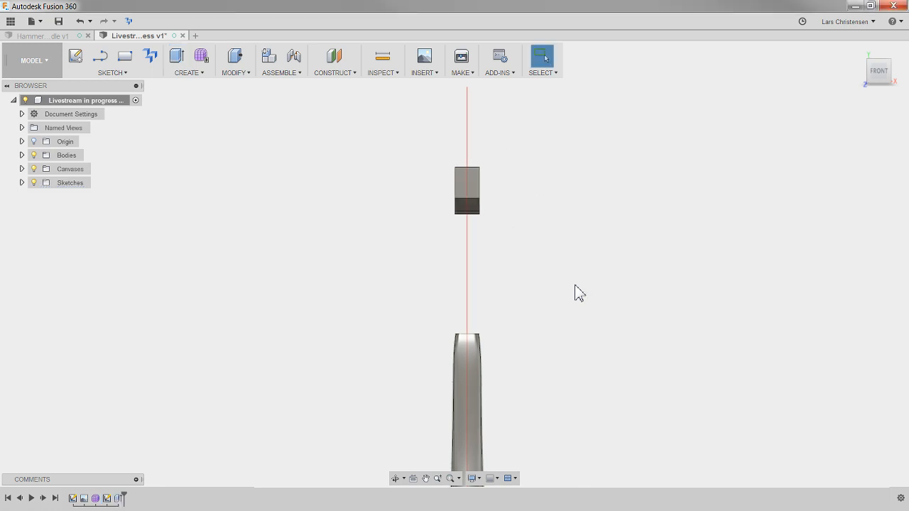
- Fillet the two long upper edges of the hammer head and claw with a 3 mm constant radius
middle_click_drag(554, 226, 595, 197, "shift")
scroll(603, 187, "up", 3)
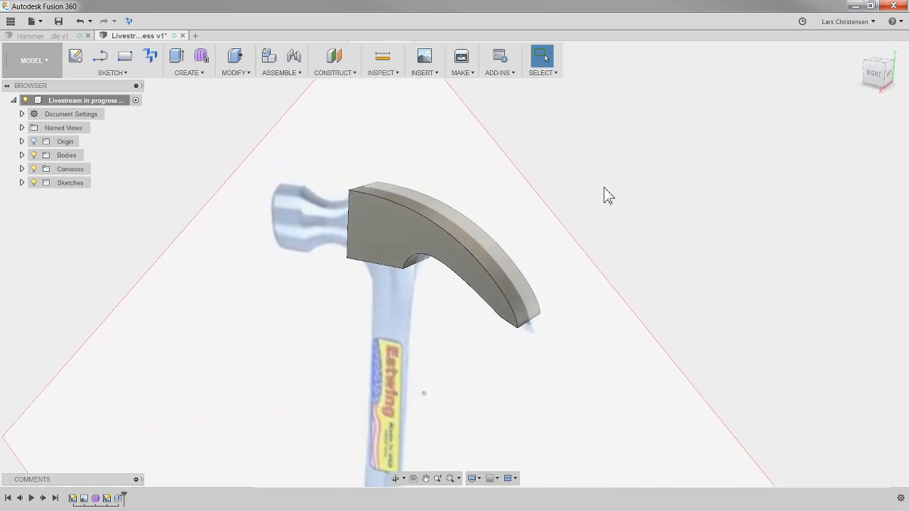
left_click(238, 78)
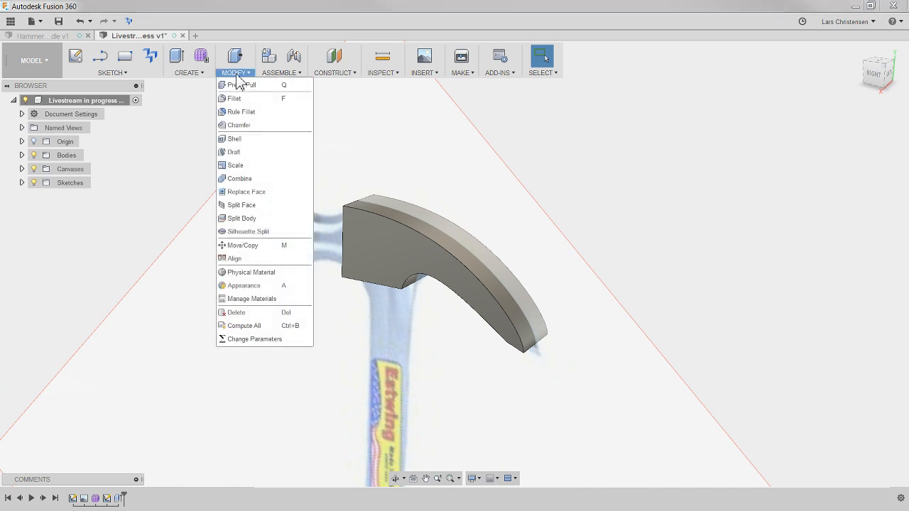
left_click(238, 112)
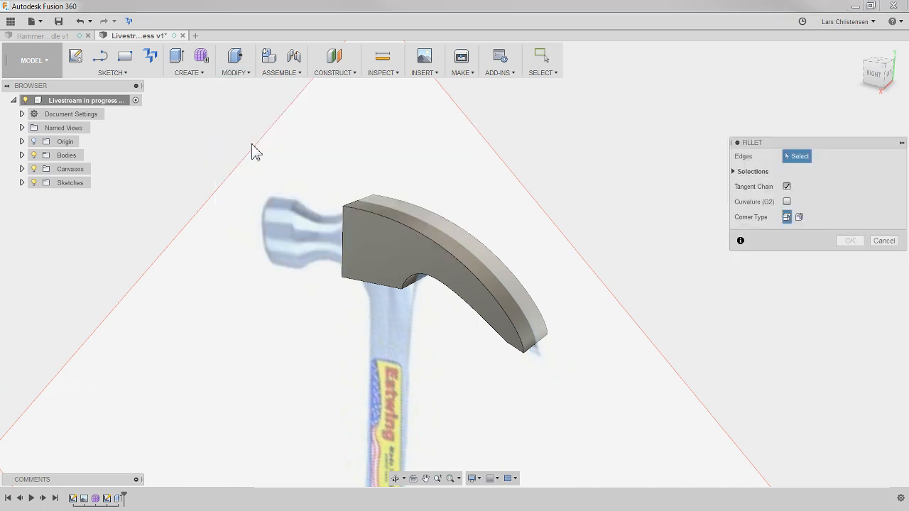
left_click(392, 221)
middle_click_drag(393, 223, 478, 304, "shift")
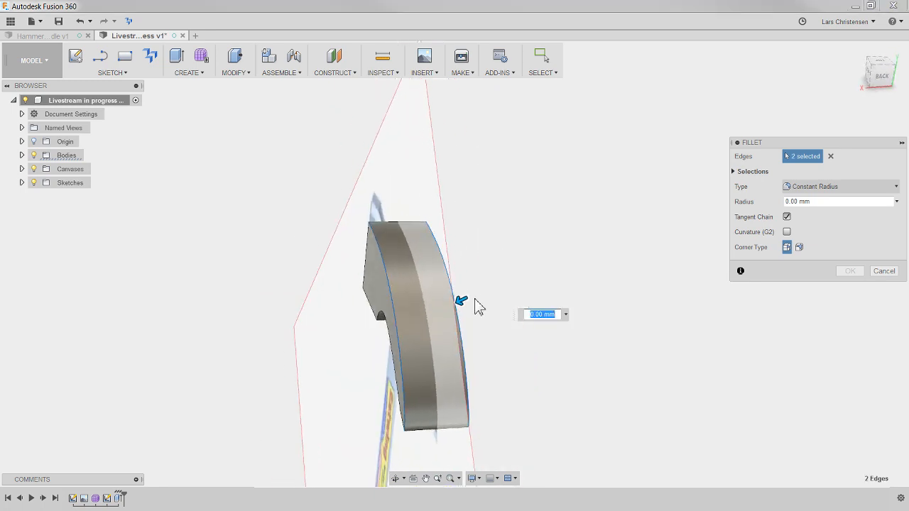
left_click(466, 301)
mouse_move(467, 301)
left_mouse_down()
mouse_move(451, 307)
mouse_move(461, 300)
left_mouse_up()
middle_click_drag(461, 301, 588, 345, "shift")
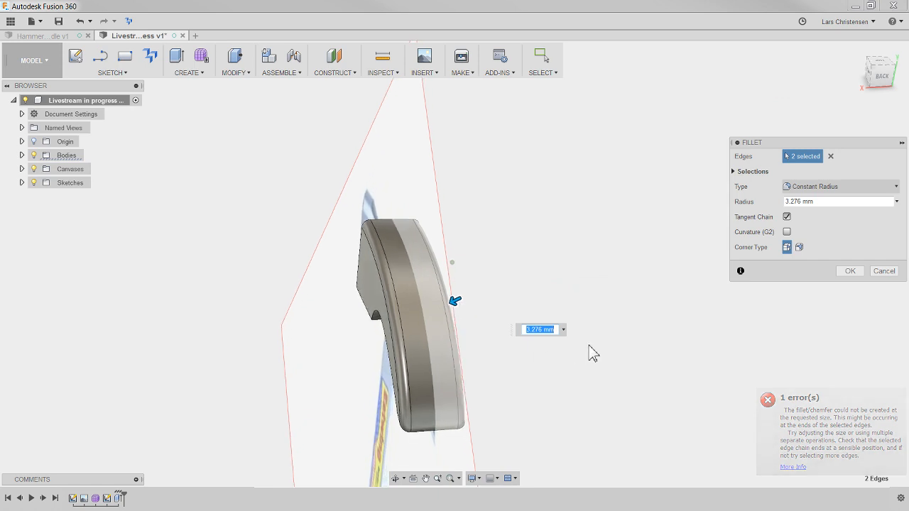
type("3")
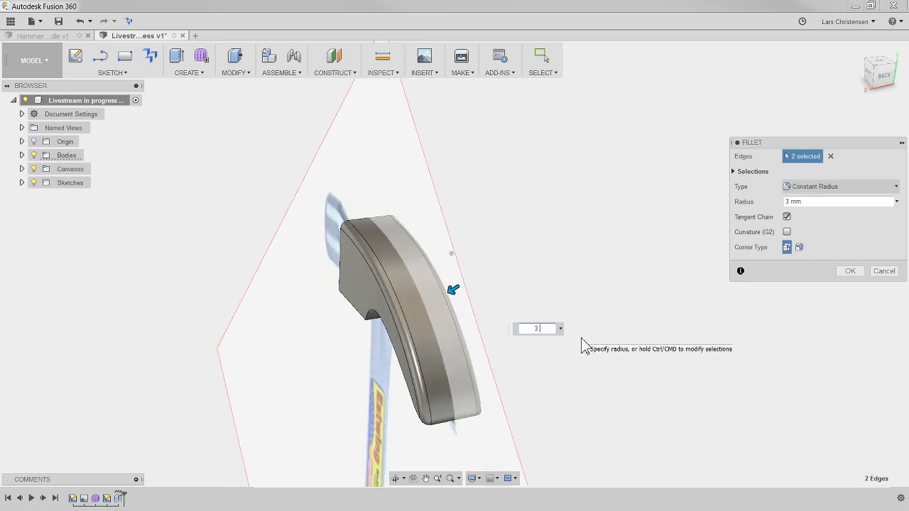
key("Return")
- Create an offset plane from the flat face opposite the claw, moved outward toward the striking head in the reference image
middle_click_drag(582, 345, 339, 218, "shift")
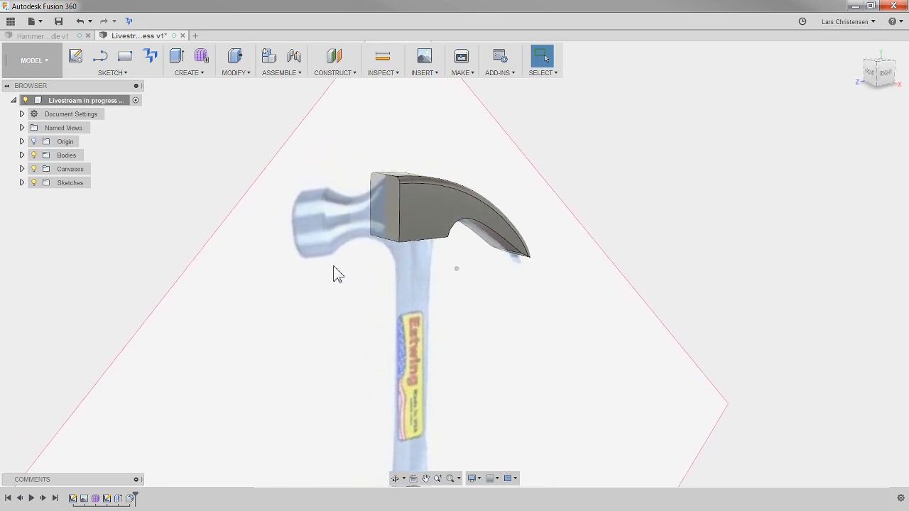
left_click(332, 58)
left_click(395, 214)
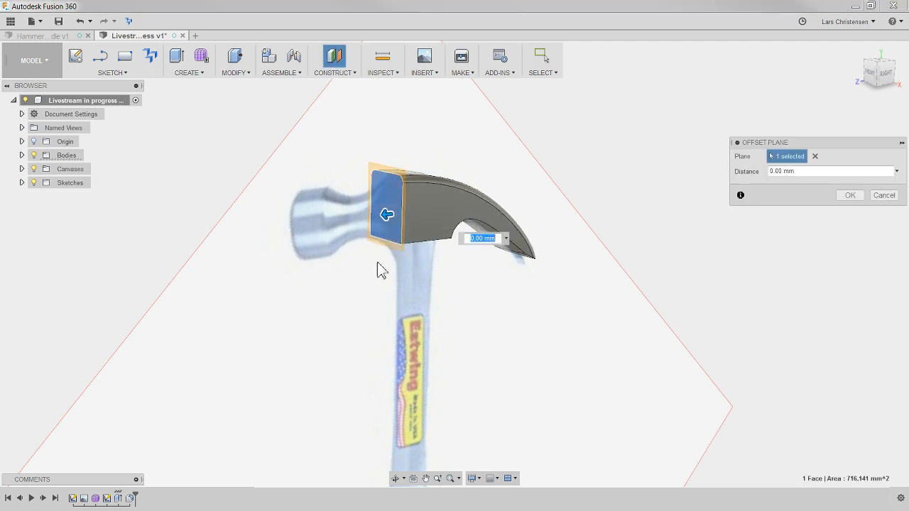
left_click(888, 75)
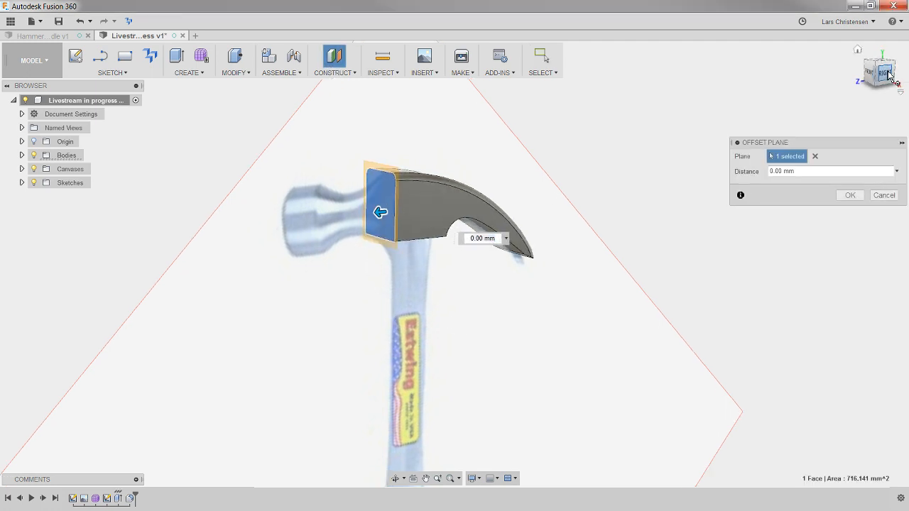
left_click_drag(318, 190, 267, 216)
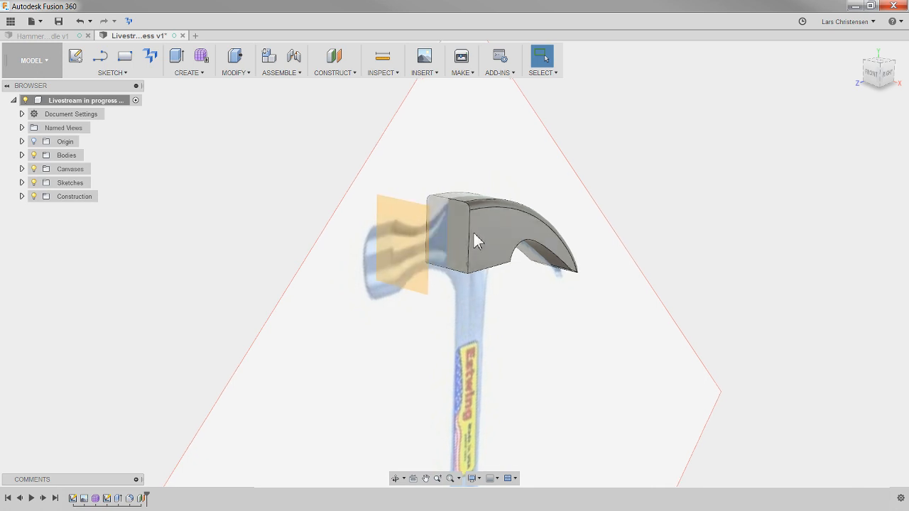
- Start a sketch on the offset plane and draw a circle centred on the origin, larger than the head's width
right_click(394, 213)
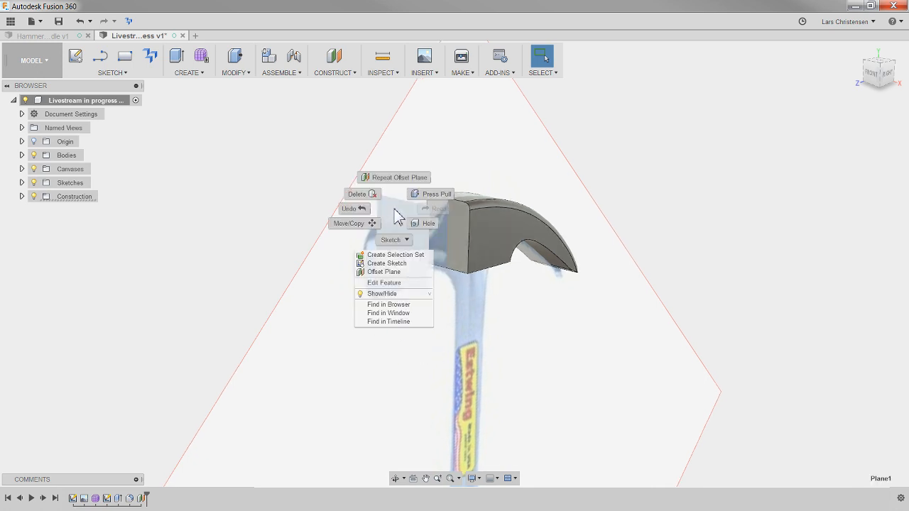
left_click(389, 263)
scroll(498, 260, "up", 4)
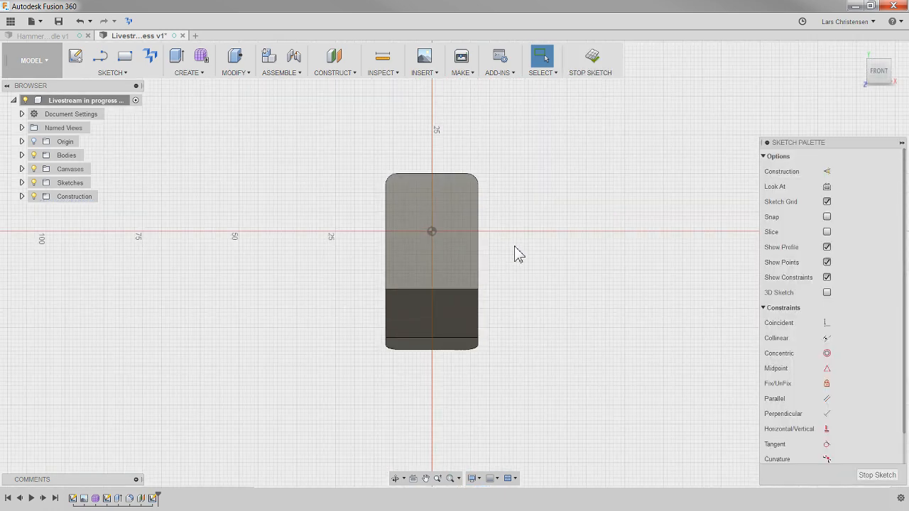
key("c")
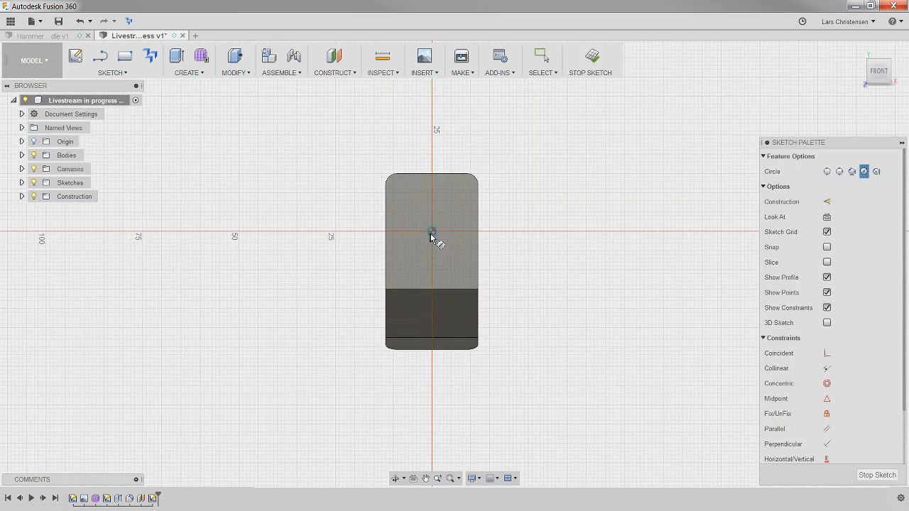
left_click(434, 232)
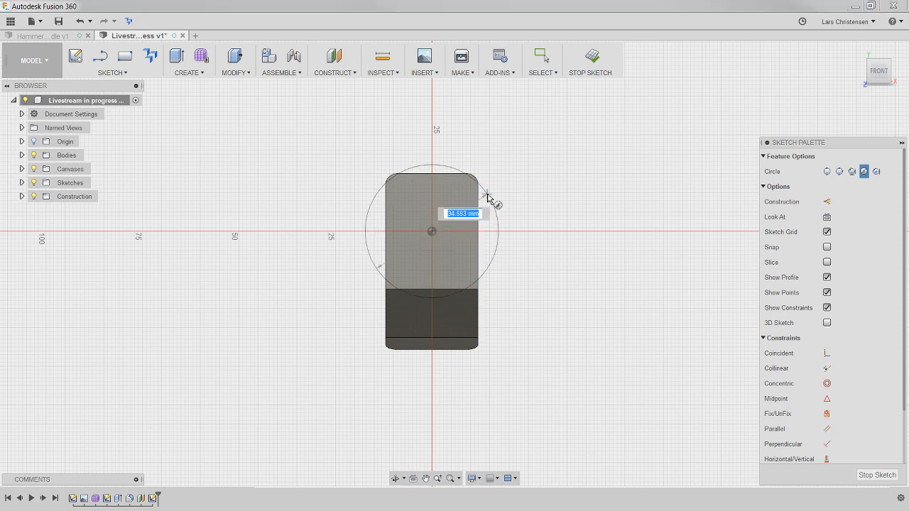
left_click(494, 186)
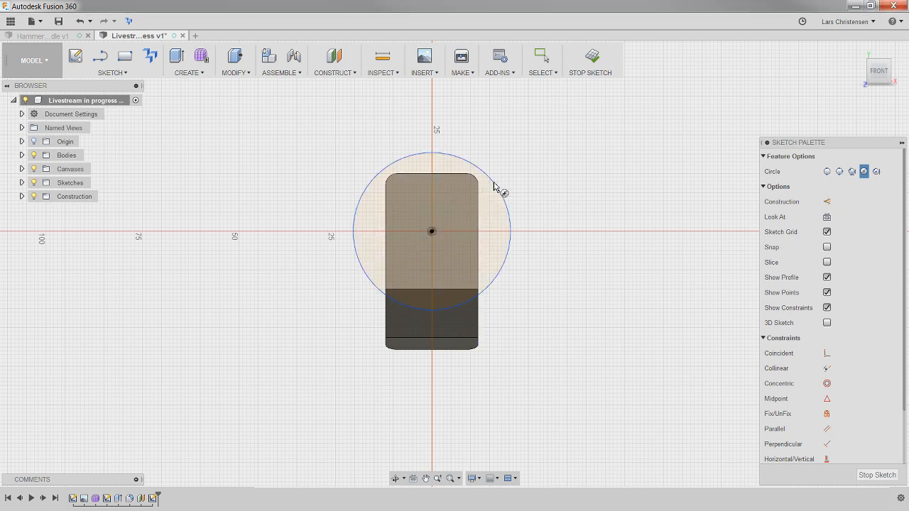
- Dimension the diameter of the circle on the offset plane as 40 mm
mouse_move(581, 261)
middle_mouse_down("shift")
mouse_move(539, 284)
mouse_move(472, 265)
mouse_move(519, 215)
mouse_move(497, 227)
mouse_move(503, 249)
middle_mouse_up("shift")
key("d")
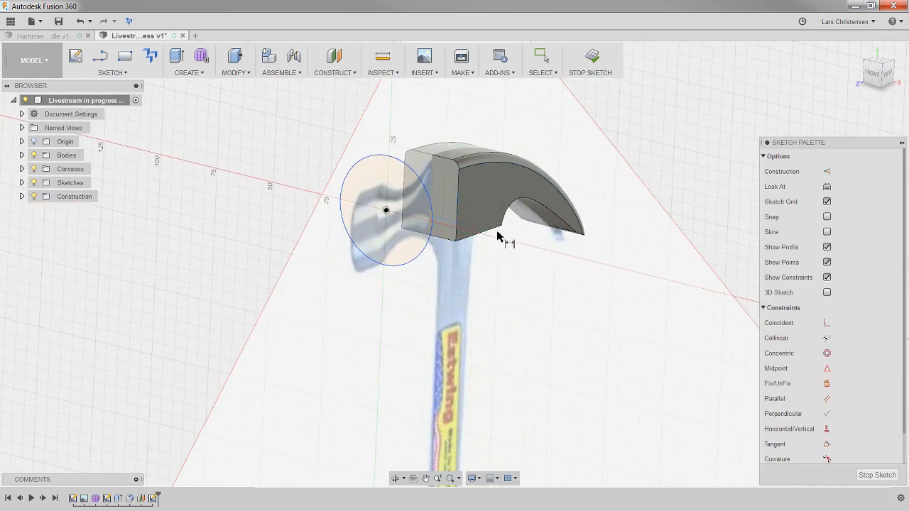
left_click(417, 177)
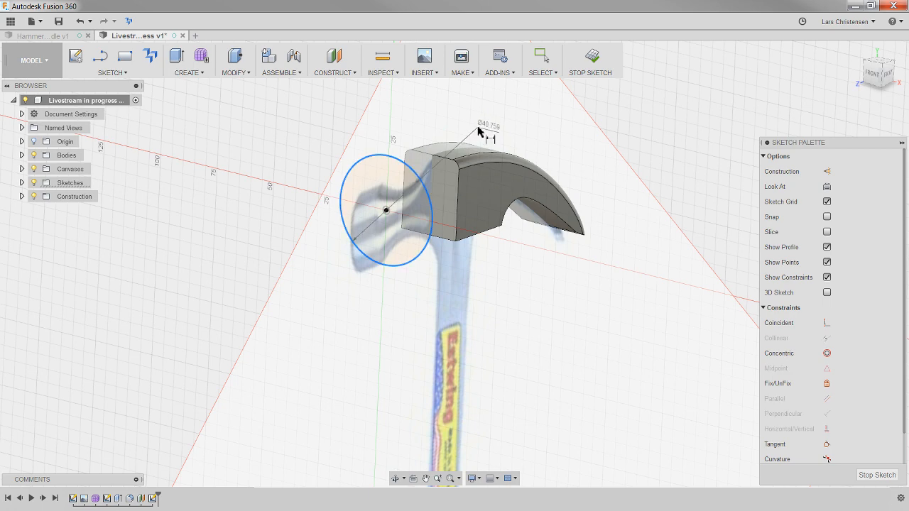
left_click(480, 129)
type("40")
key("Return")
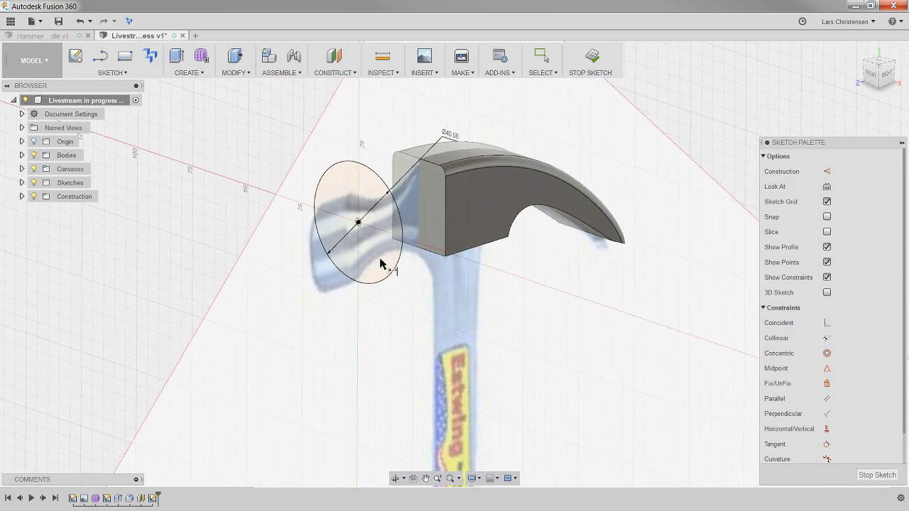
- Extrude the circle about 23.8 mm away from the claw as a new body, over the striking end in the reference image
key("q")
left_click(364, 174)
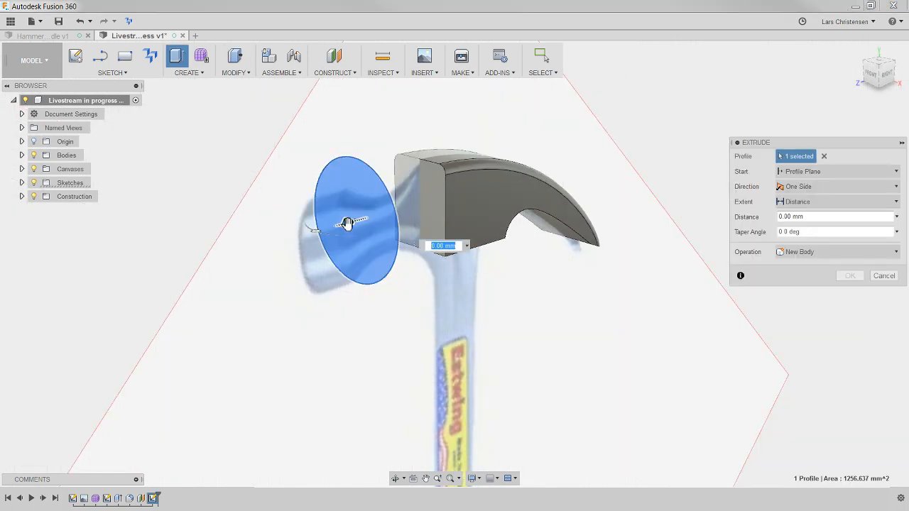
left_click_drag(347, 224, 323, 229)
left_click(886, 76)
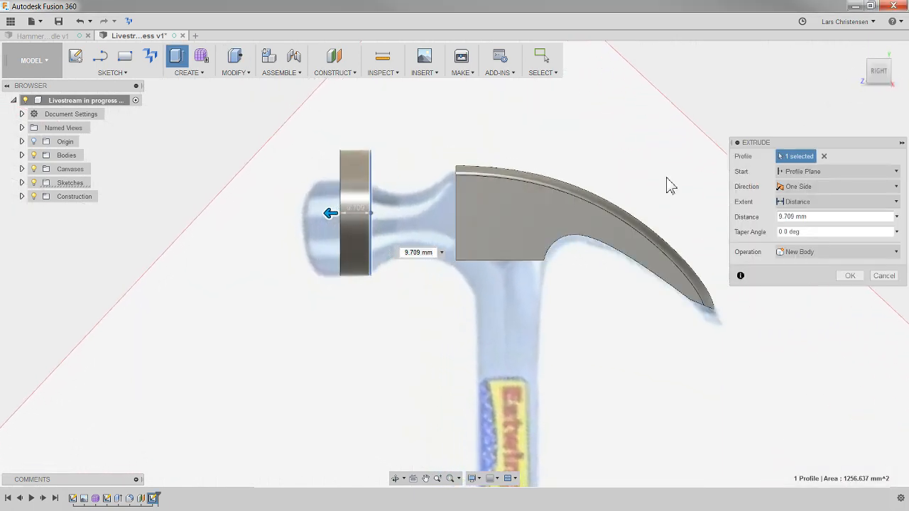
left_click_drag(337, 232, 288, 227)
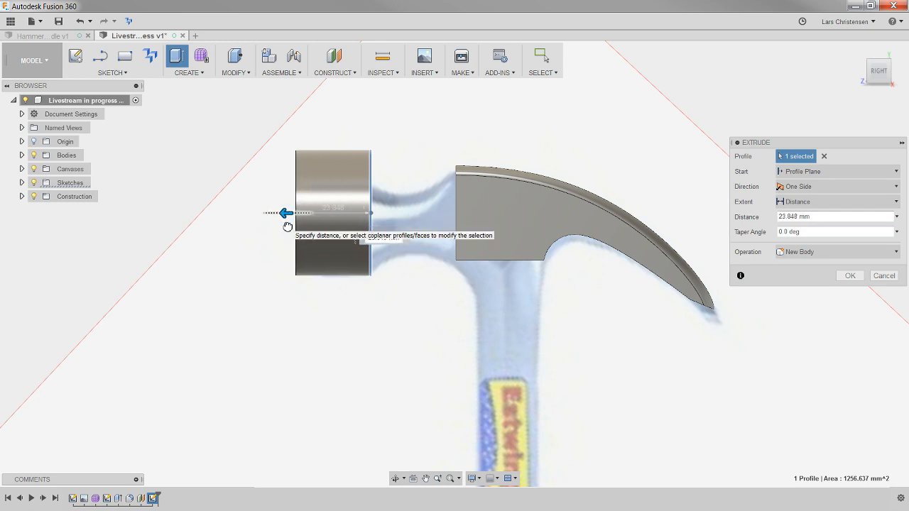
scroll(414, 284, "down", 5)
scroll(419, 206, "down", 3)
middle_click_drag(440, 203, 362, 235, "shift")
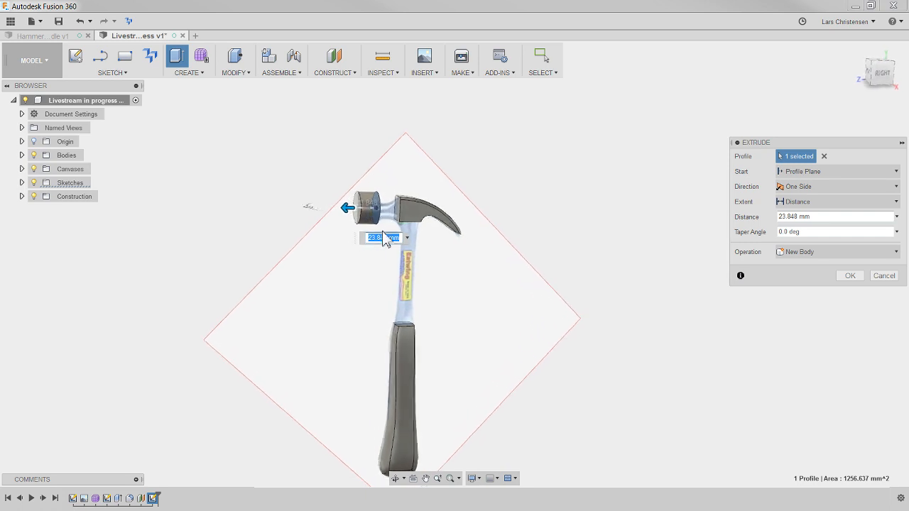
scroll(377, 234, "up", 8)
middle_click_drag(359, 299, 330, 287, "shift")
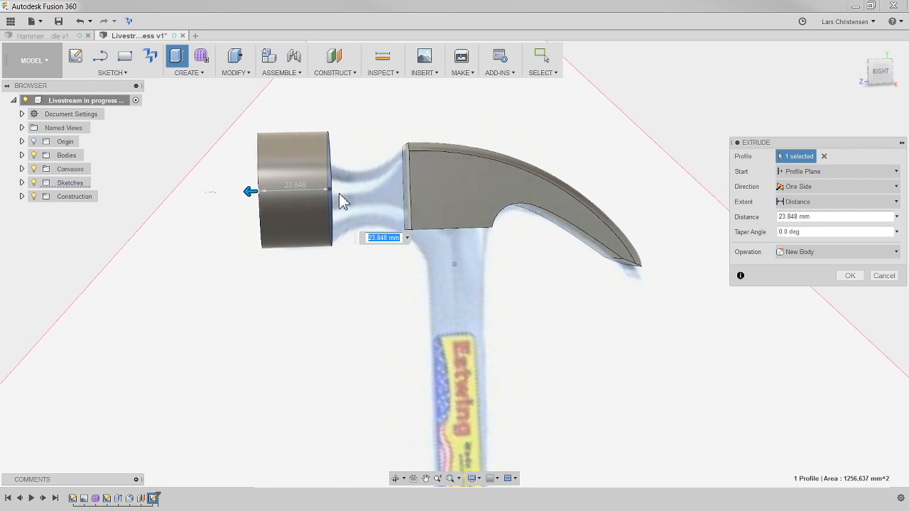
middle_click_drag(341, 198, 359, 245, "shift")
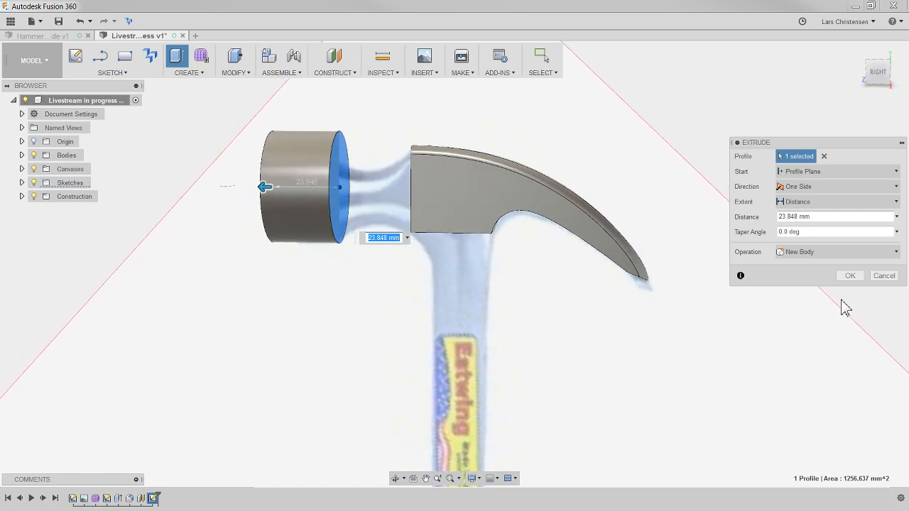
left_click(850, 275)
- Try to loft from the cylinder's inner round face to the hammer head's flat face, with the reference canvas hidden
middle_click_drag(341, 291, 347, 291, "shift")
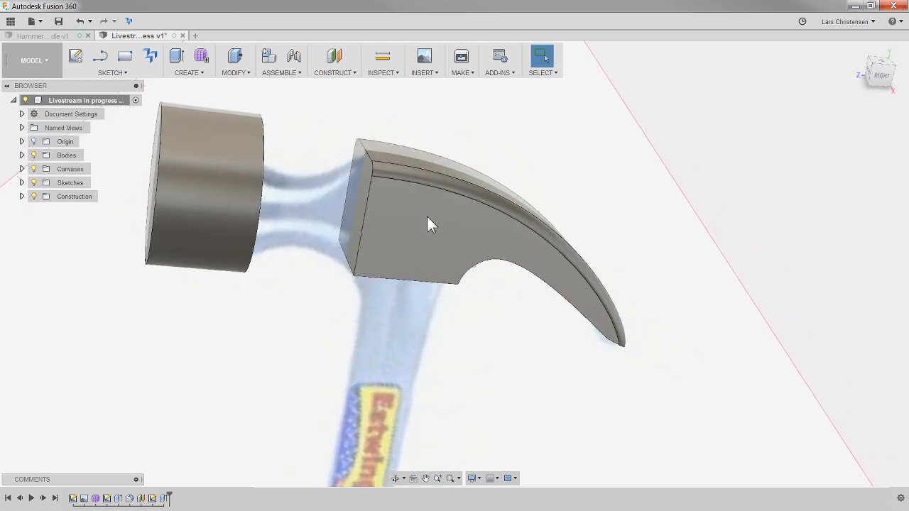
left_click(194, 76)
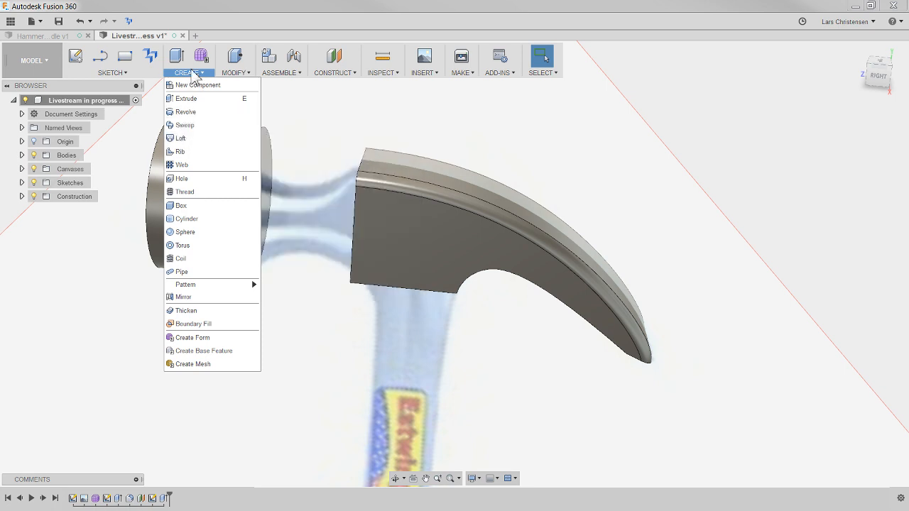
left_click(181, 138)
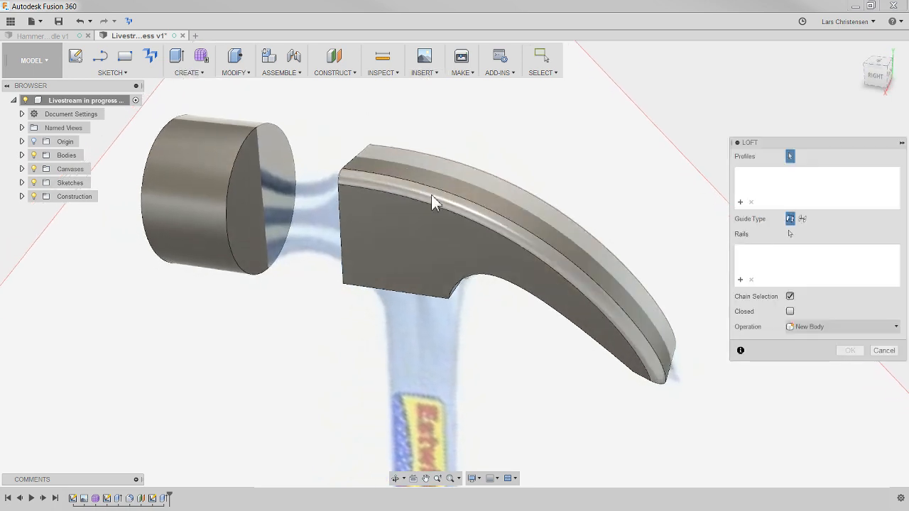
left_click(237, 207)
middle_click_drag(248, 197, 380, 284, "shift")
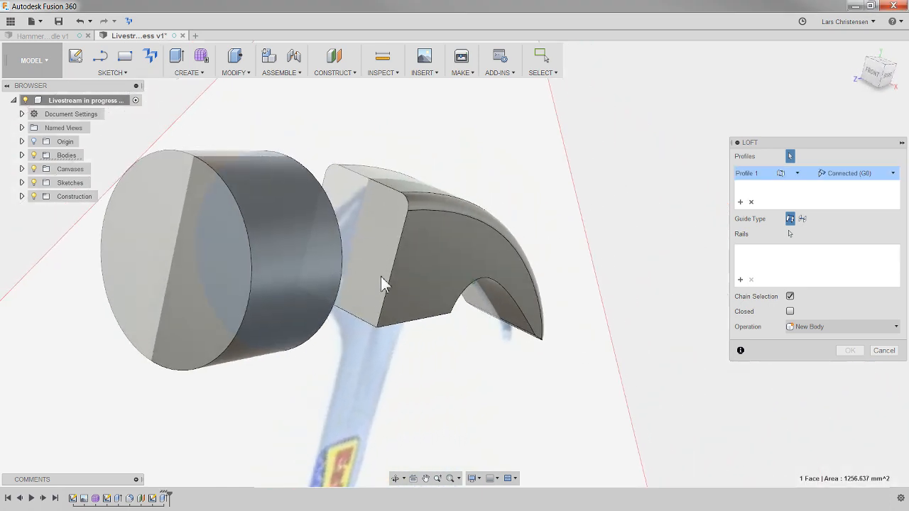
left_click(394, 223)
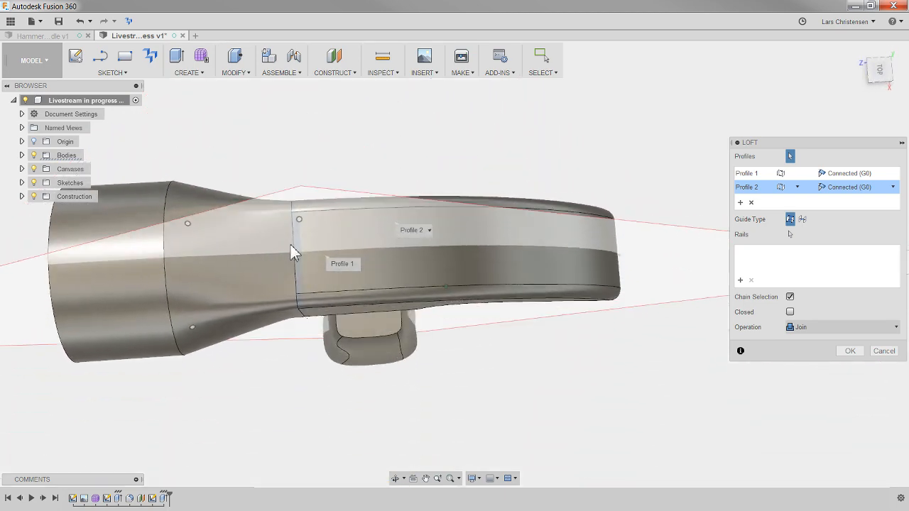
left_click(33, 170)
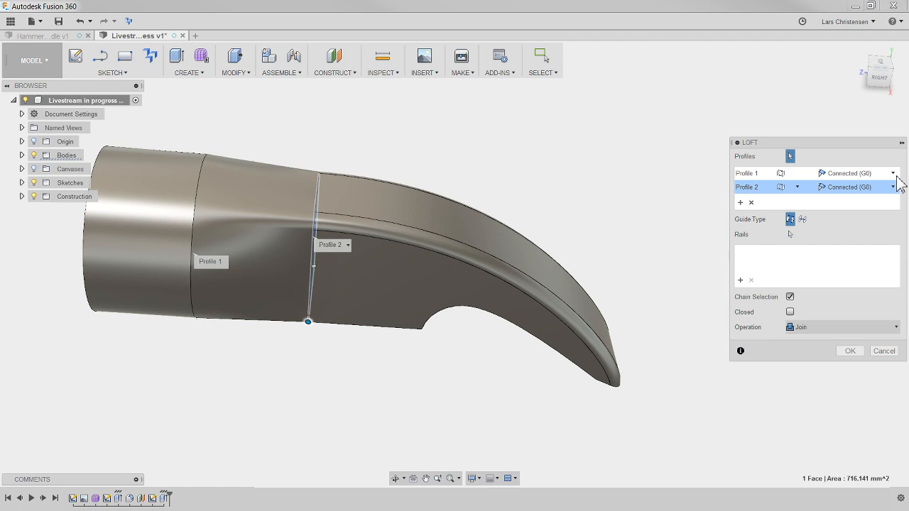
- Examine the loft preview's continuity options and its transition between the round and rectangular faces, and cancel the loft
left_click(896, 176)
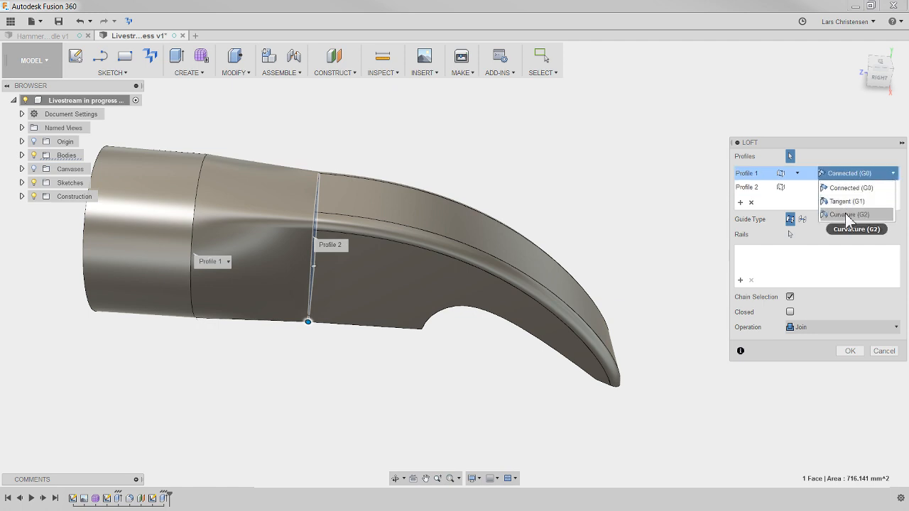
left_click(827, 162)
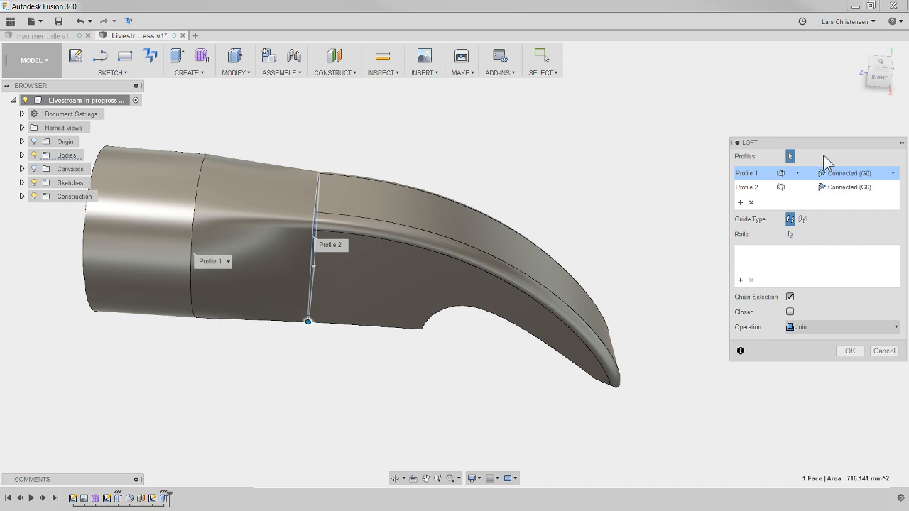
middle_click_drag(285, 226, 259, 229, "shift")
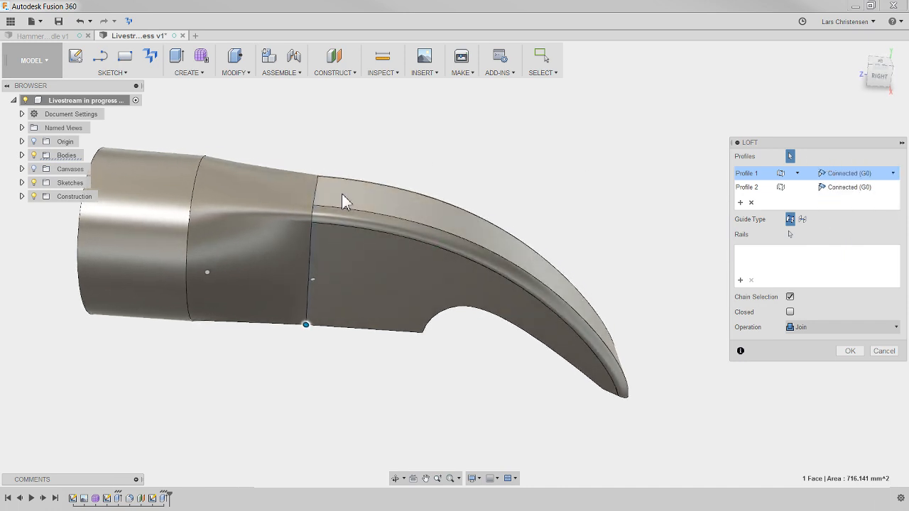
middle_click_drag(161, 208, 141, 249, "shift")
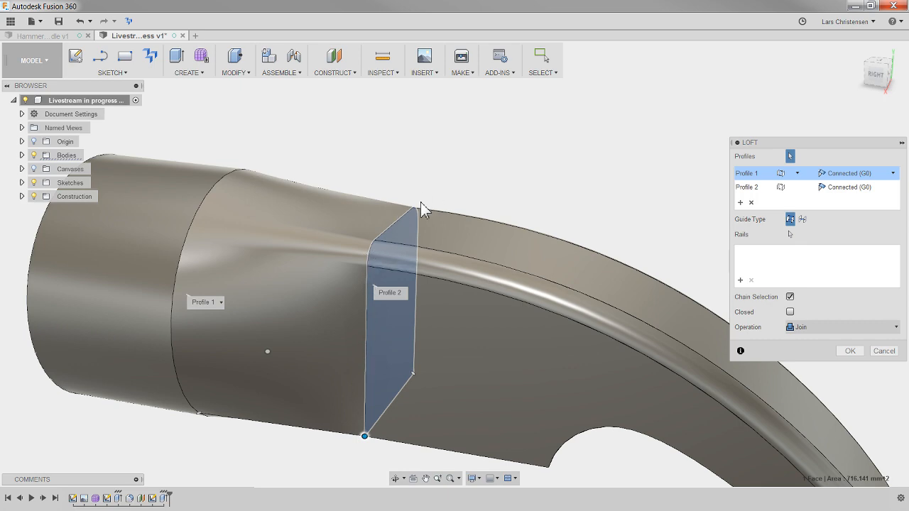
middle_click_drag(416, 207, 379, 308, "shift")
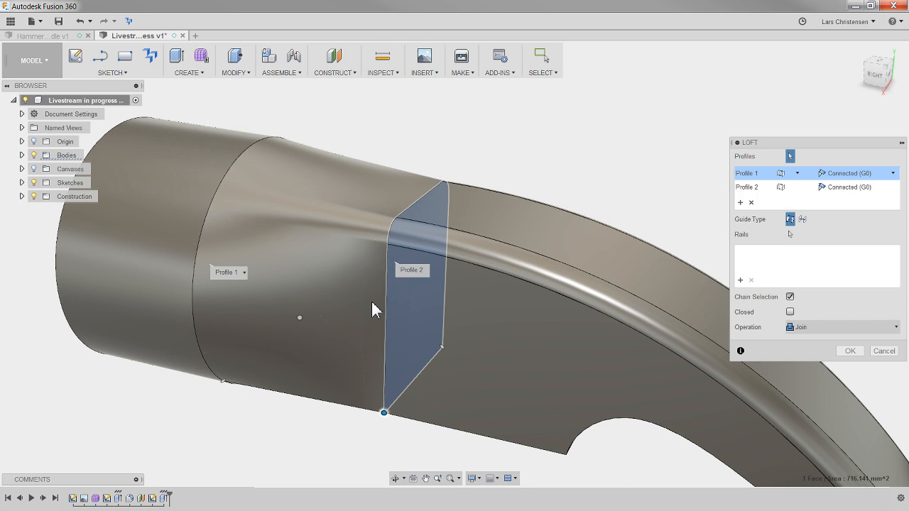
scroll(288, 224, "down", 5)
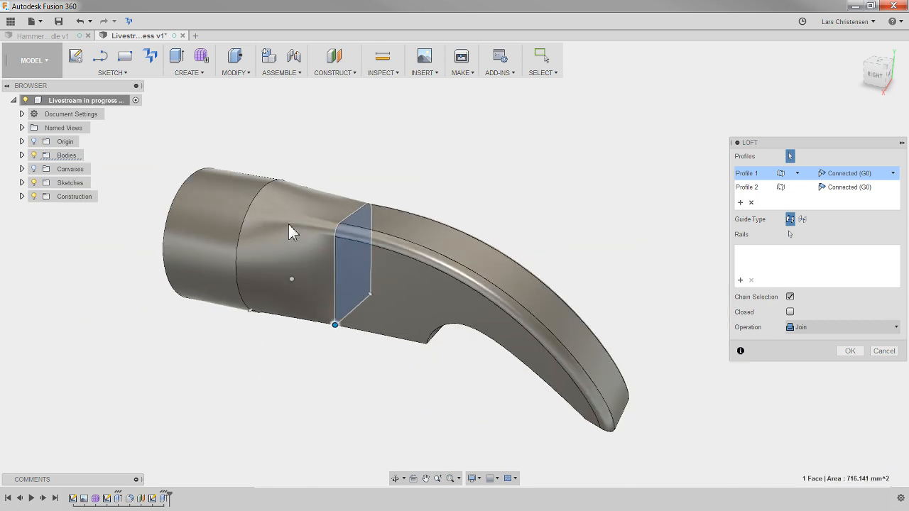
middle_click_drag(290, 244, 272, 149, "shift")
scroll(270, 149, "up", 4)
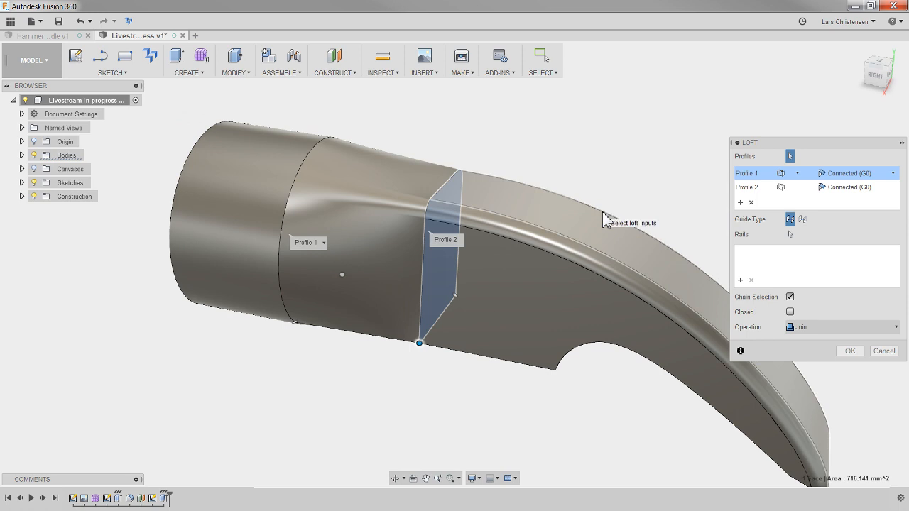
left_click(885, 351)
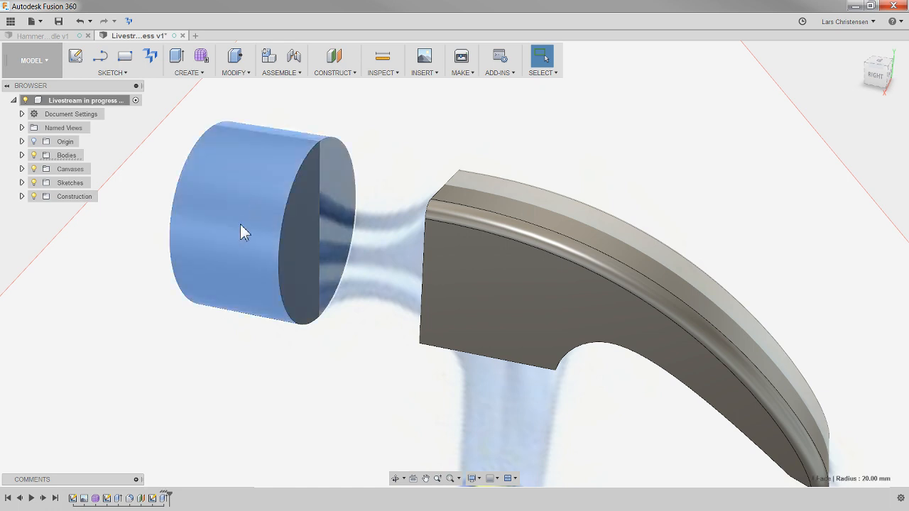
- Delete the striking-end cylinder's extrusion from the design history and expand the list of sketches
left_click(164, 498)
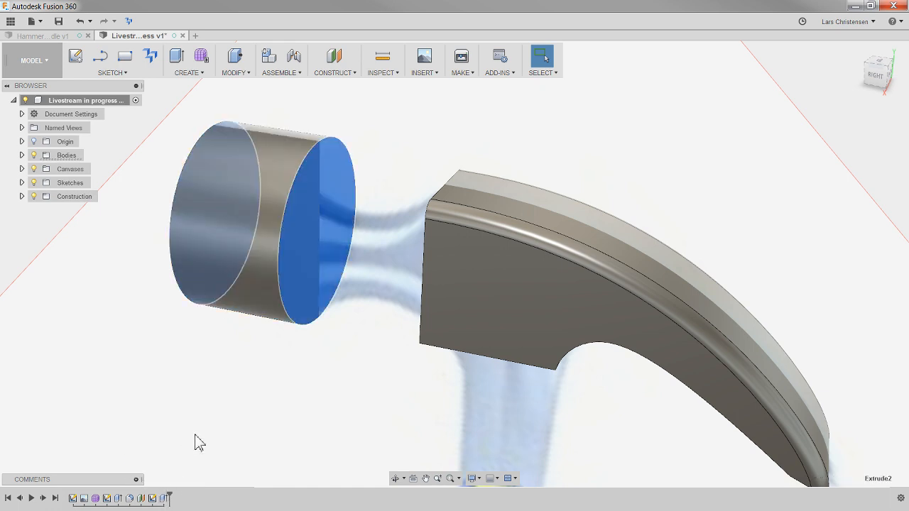
key("Delete")
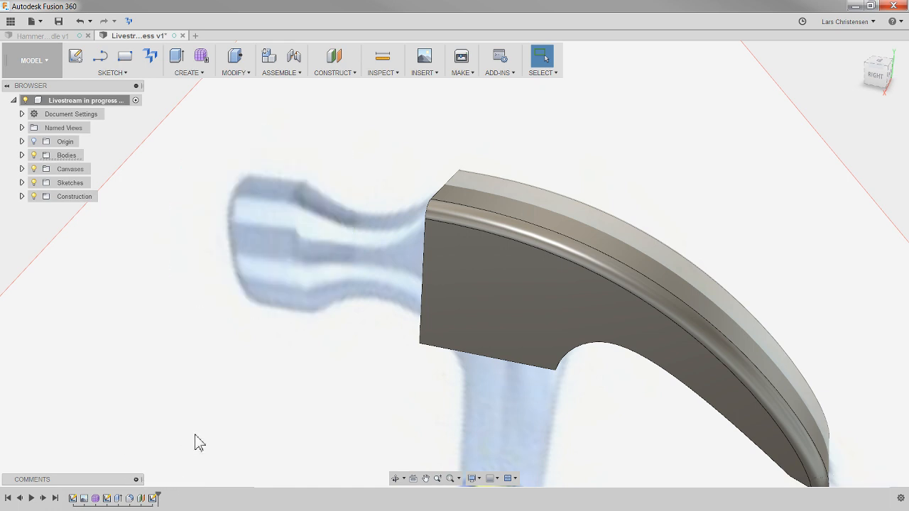
left_click(21, 183)
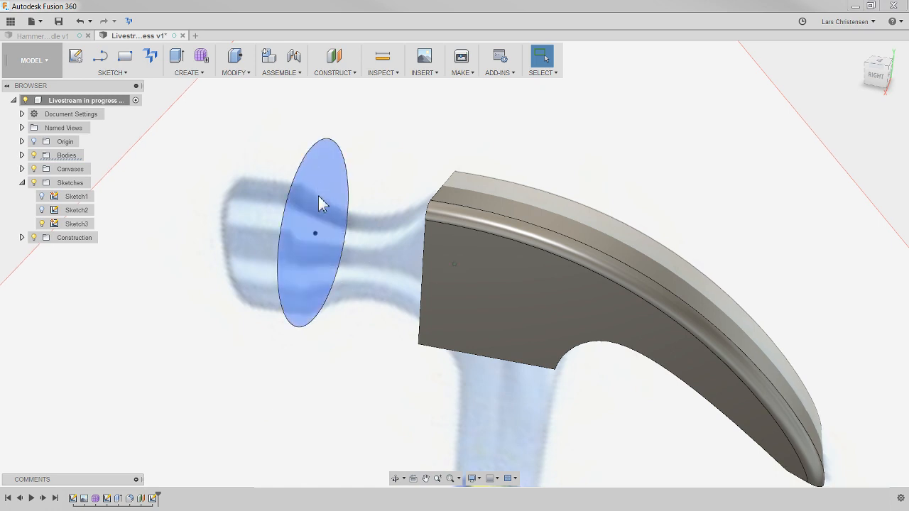
mouse_move(301, 272)
middle_mouse_down("shift")
mouse_move(325, 364)
mouse_move(398, 295)
middle_mouse_up("shift")
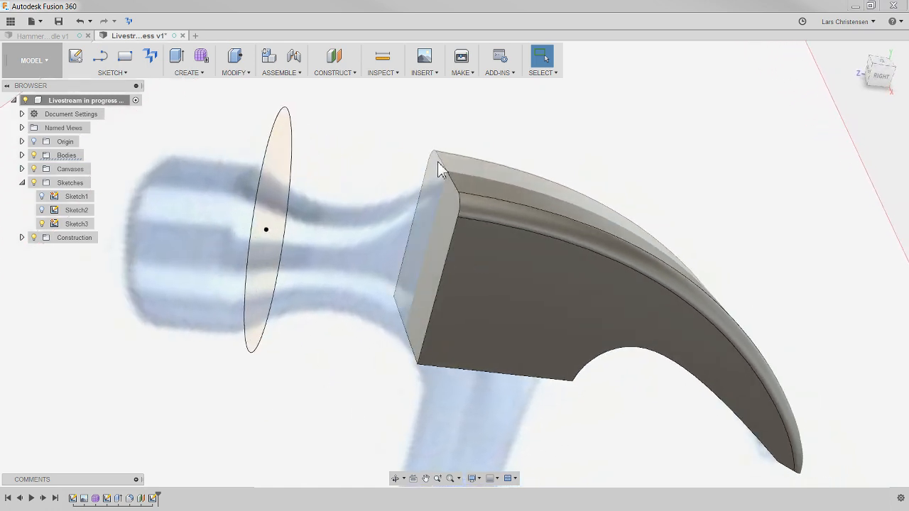
mouse_move(431, 312)
middle_mouse_down("shift")
mouse_move(433, 329)
mouse_move(411, 320)
middle_mouse_up("shift")
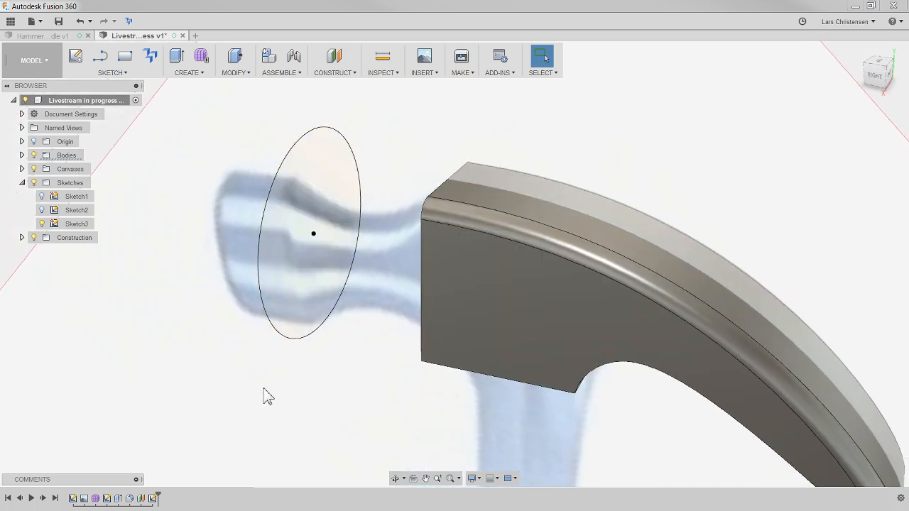
middle_click_drag(264, 388, 406, 435, "shift")
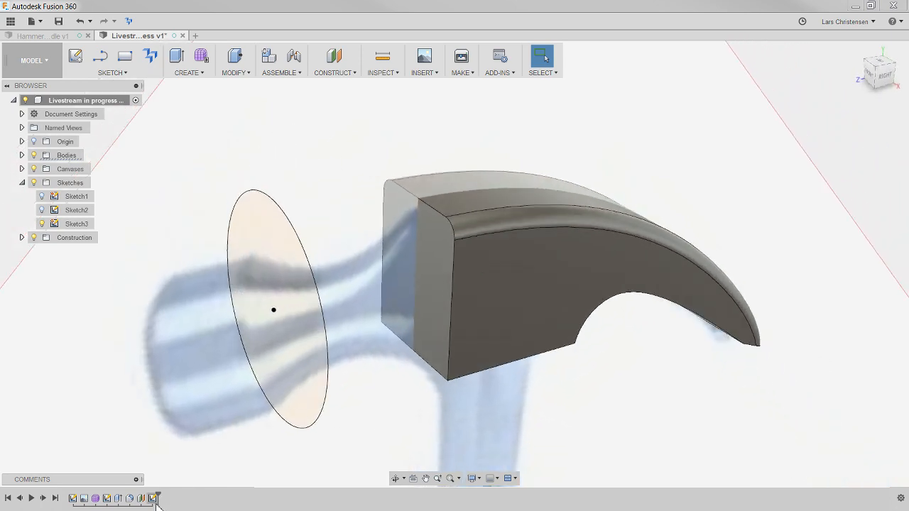
- Reopen the sketch containing the 40 mm circle for editing
right_click(153, 499)
left_click(178, 433)
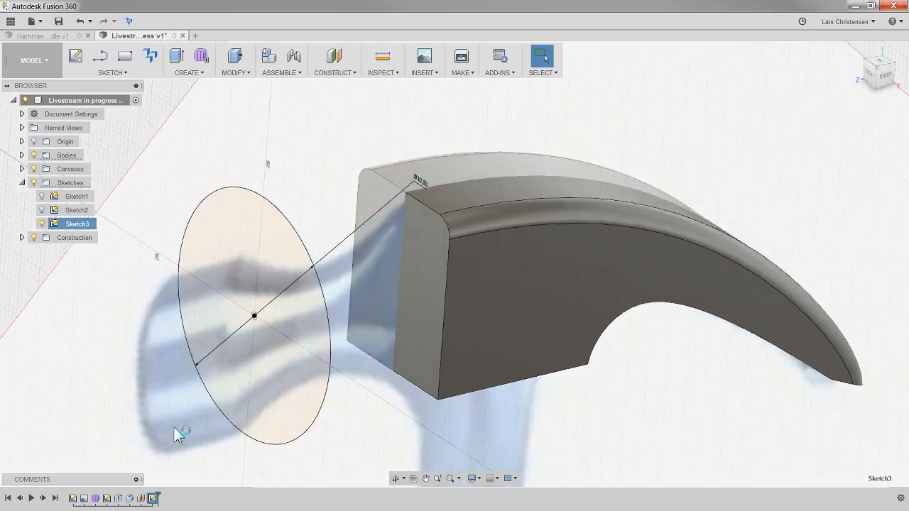
scroll(281, 166, "down", 2)
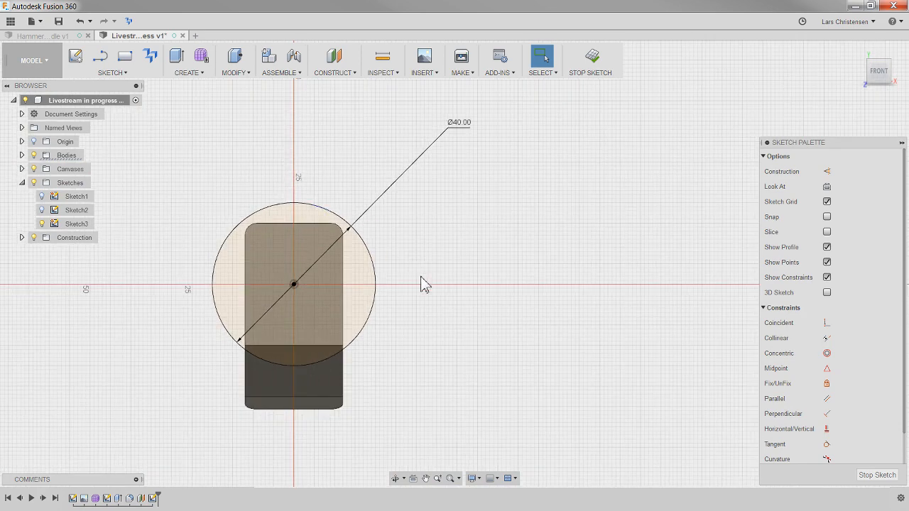
scroll(418, 270, "up", 2)
scroll(235, 307, "up", 1)
scroll(210, 213, "up", 2)
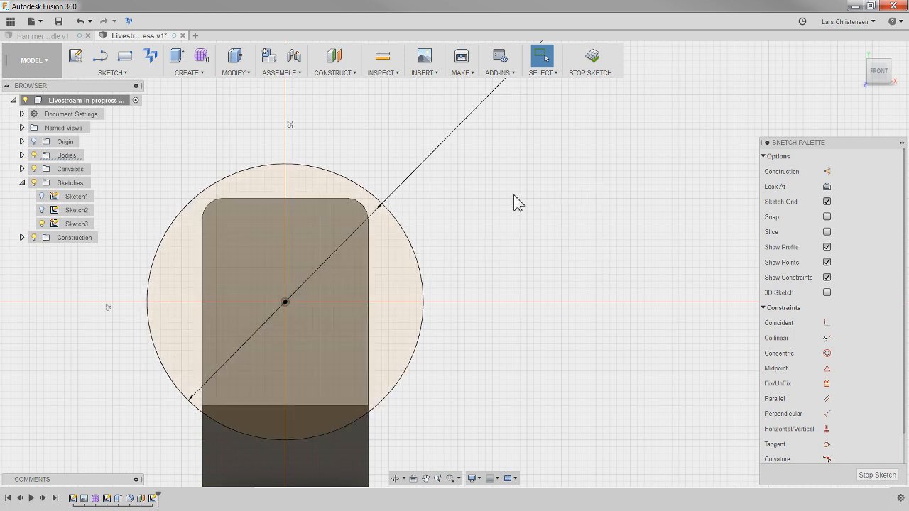
- Draw two separate lines from the hammer face's lower two corners diagonally outward, each crossing the circle
key("l")
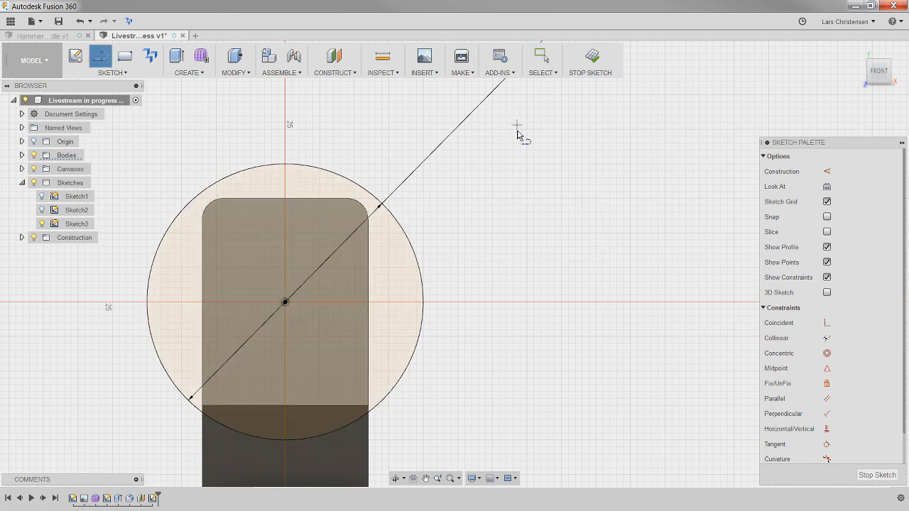
scroll(256, 110, "down", 1)
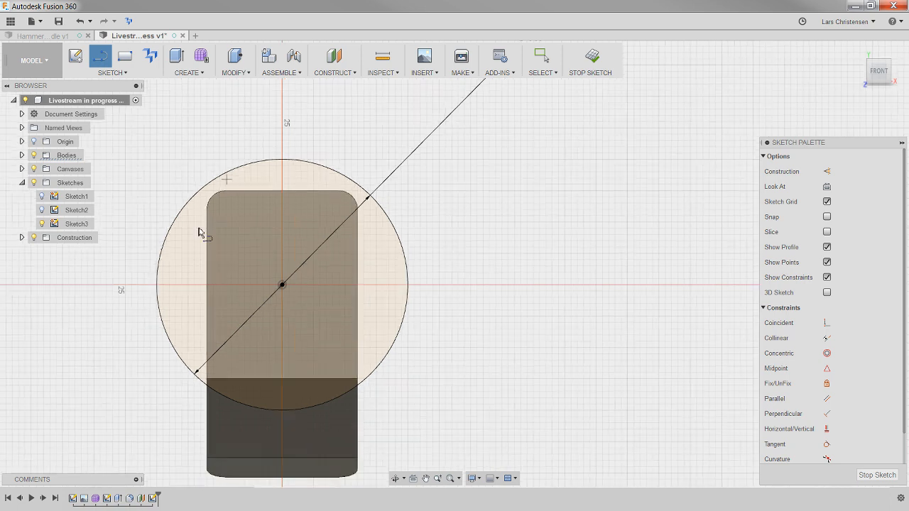
left_click(205, 379)
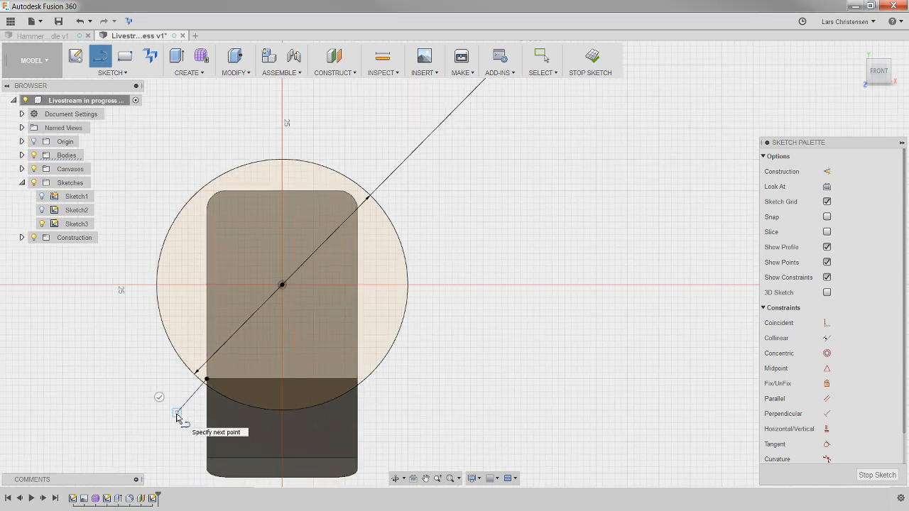
left_click(159, 398)
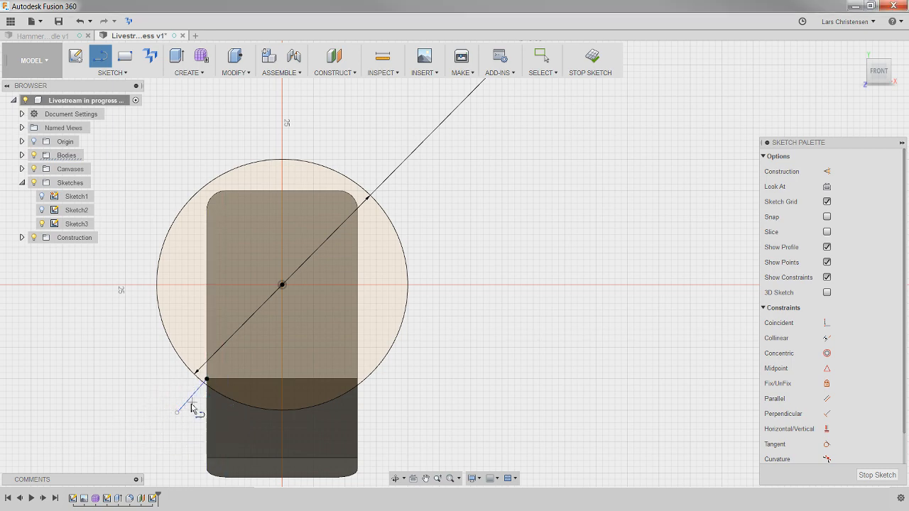
scroll(378, 391, "up", 1)
scroll(379, 389, "up", 1)
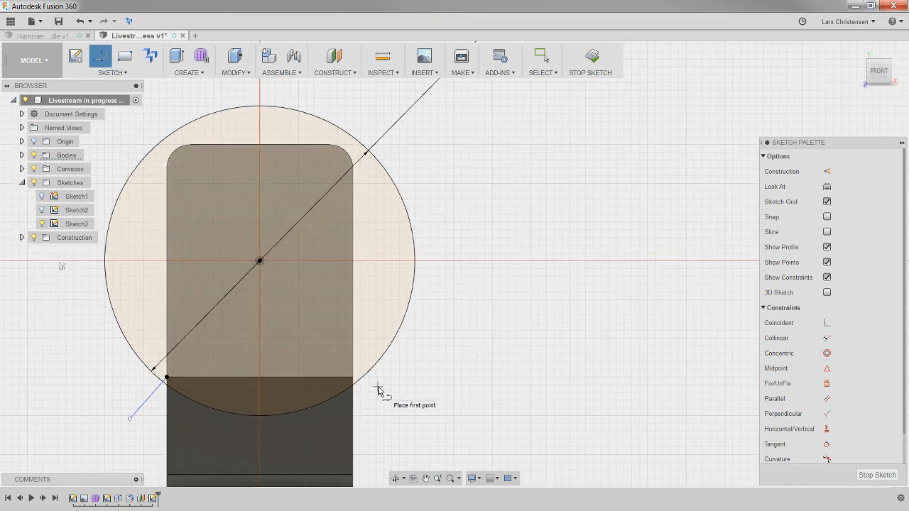
left_click(353, 378)
double_click(395, 418)
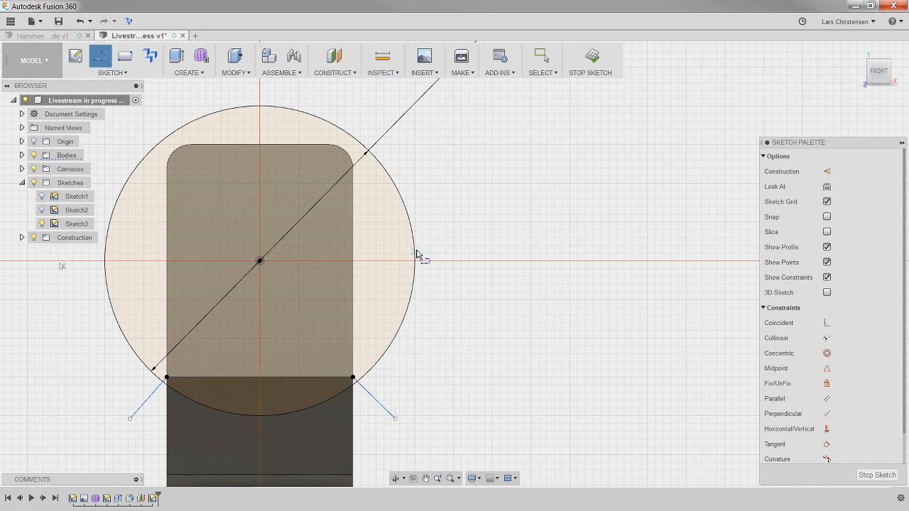
- Draw a line outward across the circle from each end of the face's upper-right rounded corner
left_click(359, 172)
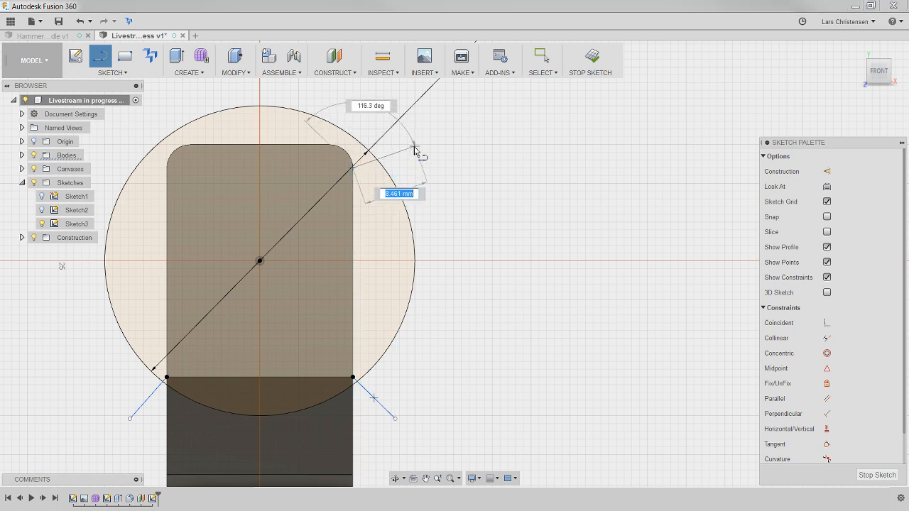
left_click(419, 141)
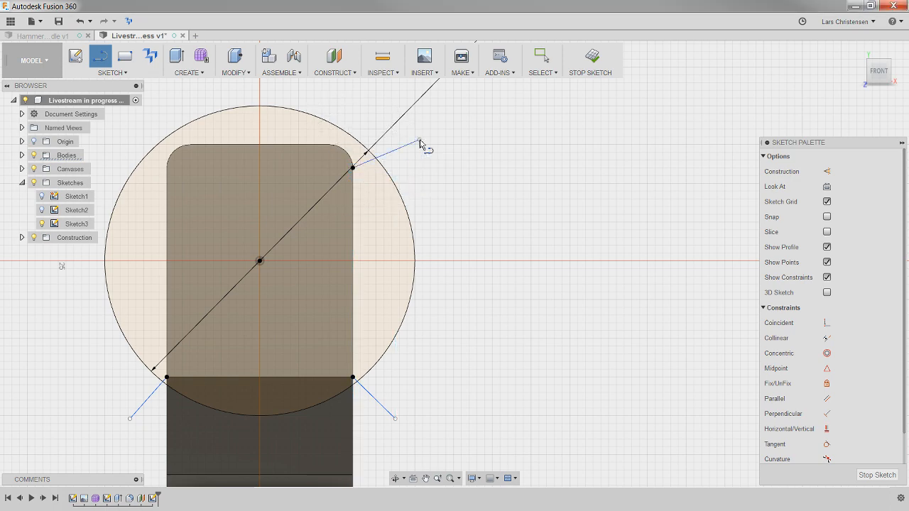
left_click(331, 145)
left_click(337, 95)
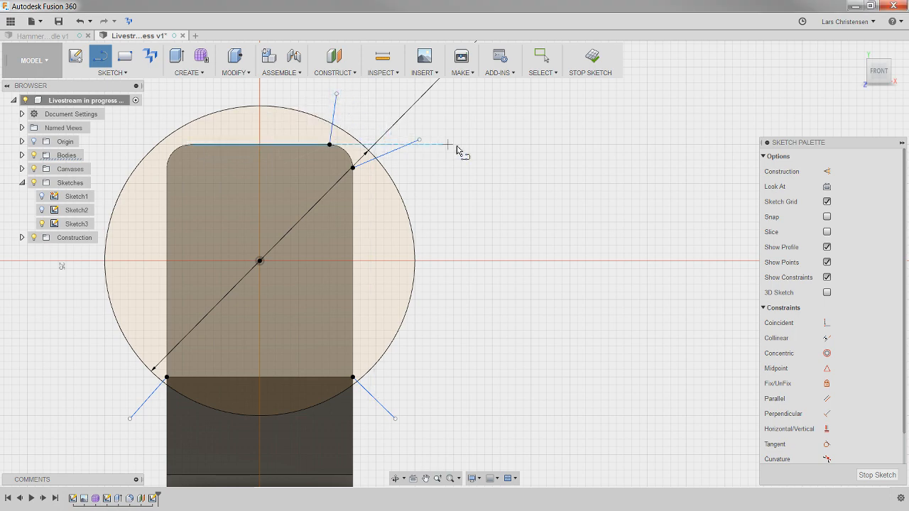
- Draw a line outward across the circle from each end of the face's upper-left rounded corner
scroll(463, 178, "down", 2)
scroll(179, 100, "up", 3)
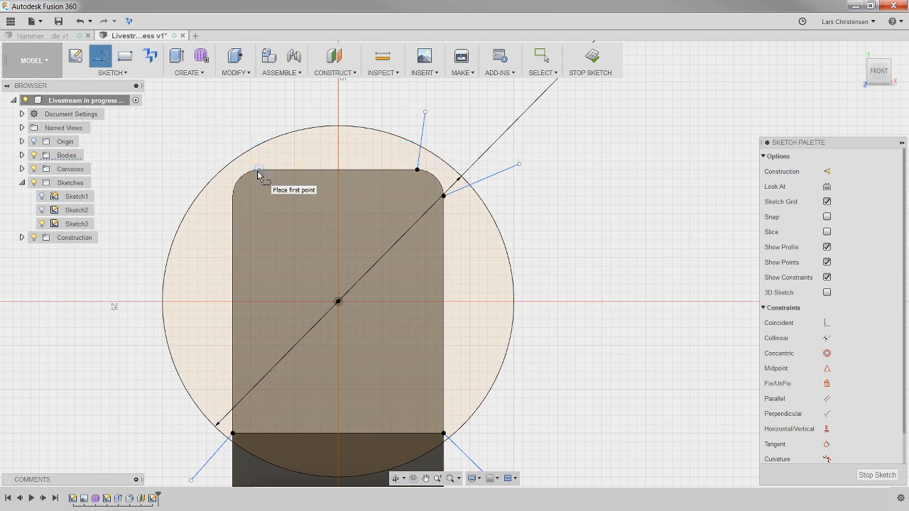
left_click(258, 170)
double_click(234, 112)
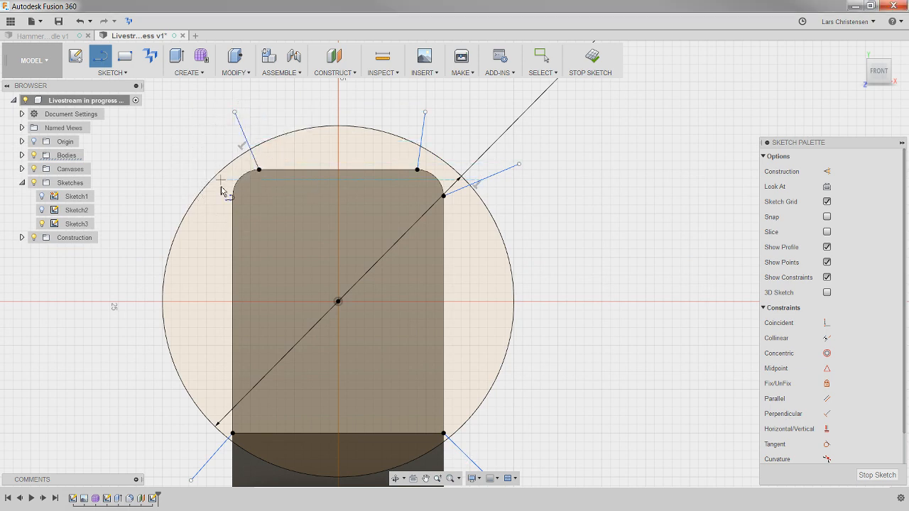
left_click(232, 195)
double_click(168, 156)
key("Escape")
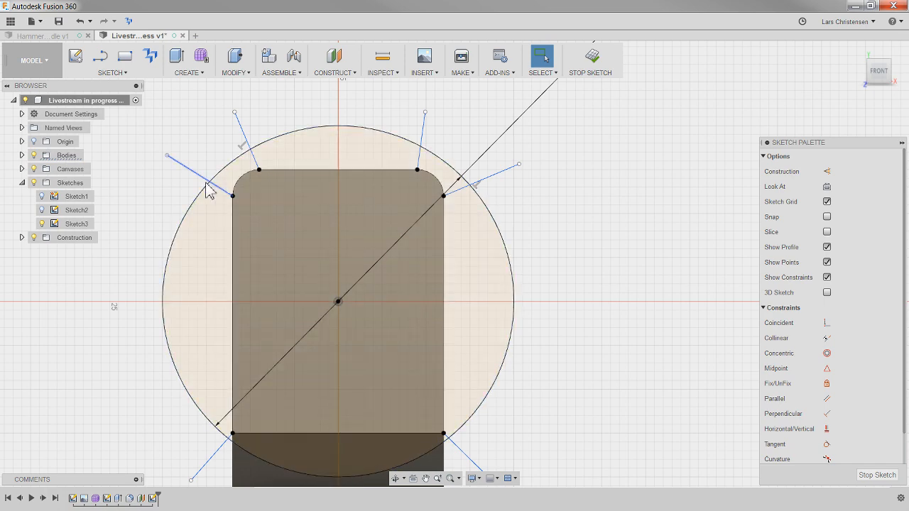
- Break the circle into separate arcs where the six outward lines cross it
scroll(218, 290, "down", 2)
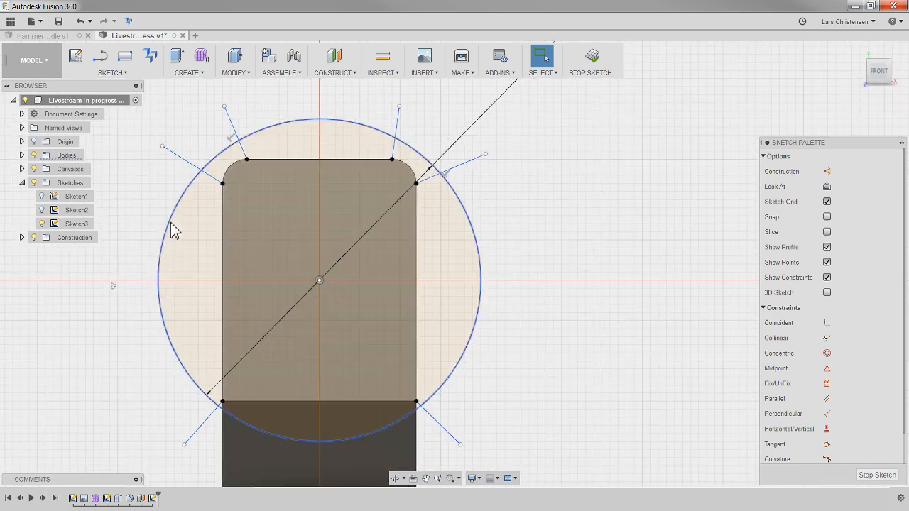
left_click(113, 72)
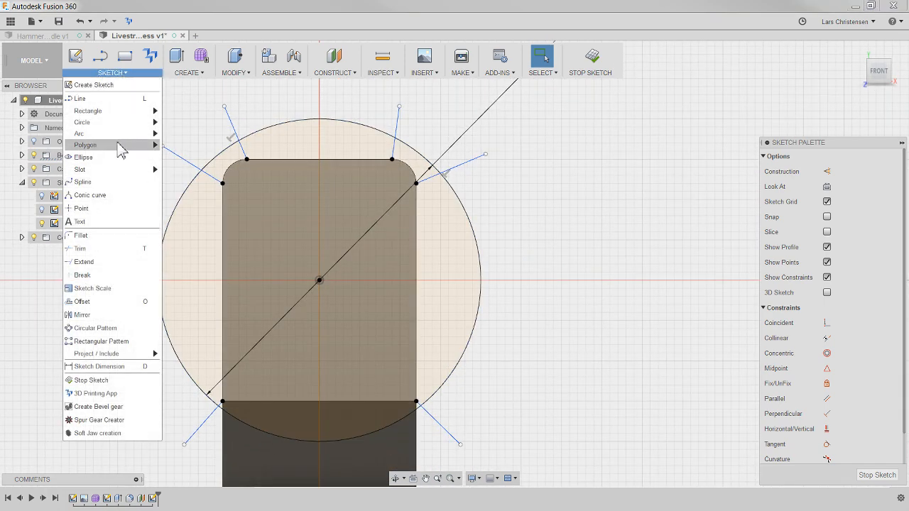
left_click(95, 278)
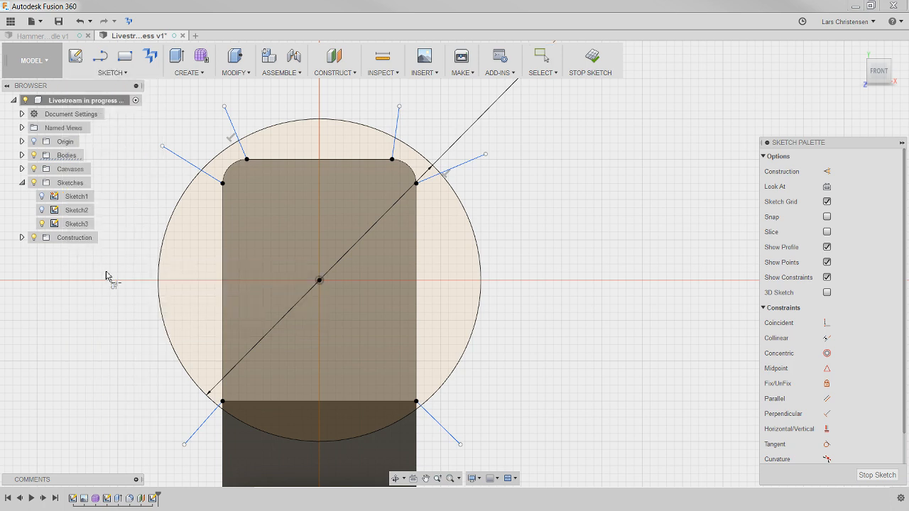
left_click(159, 274)
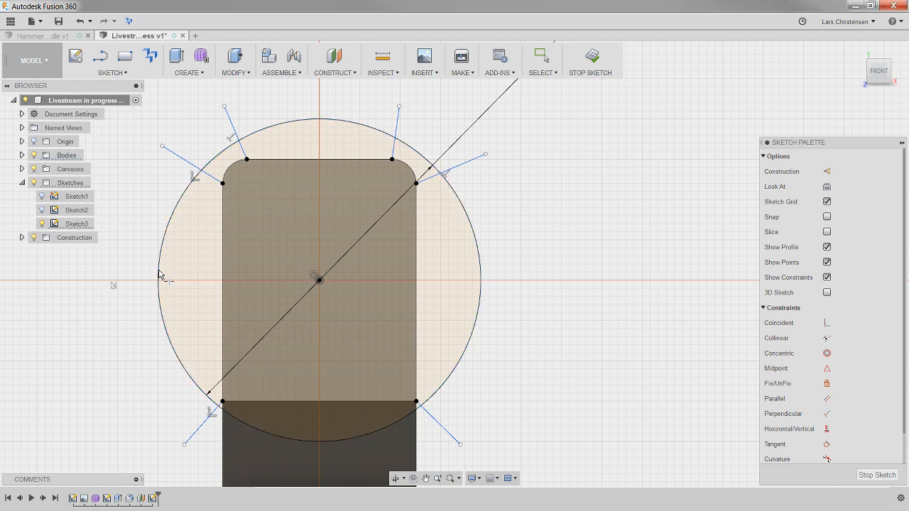
left_click(212, 164)
left_click(421, 152)
left_click(482, 303)
key("Escape")
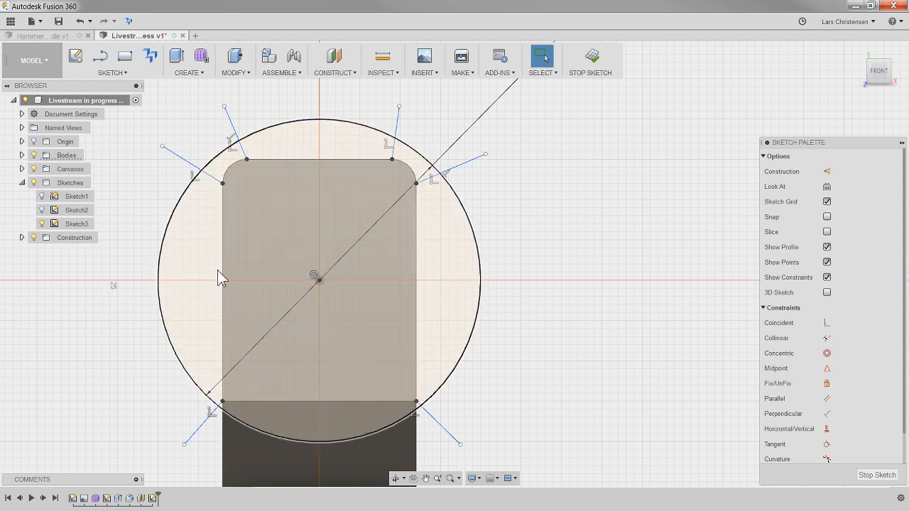
- Convert the six outward lines around the circle to construction lines and finish the sketch
left_click(206, 419)
left_click(438, 423, "ctrl")
left_click(474, 158, "ctrl")
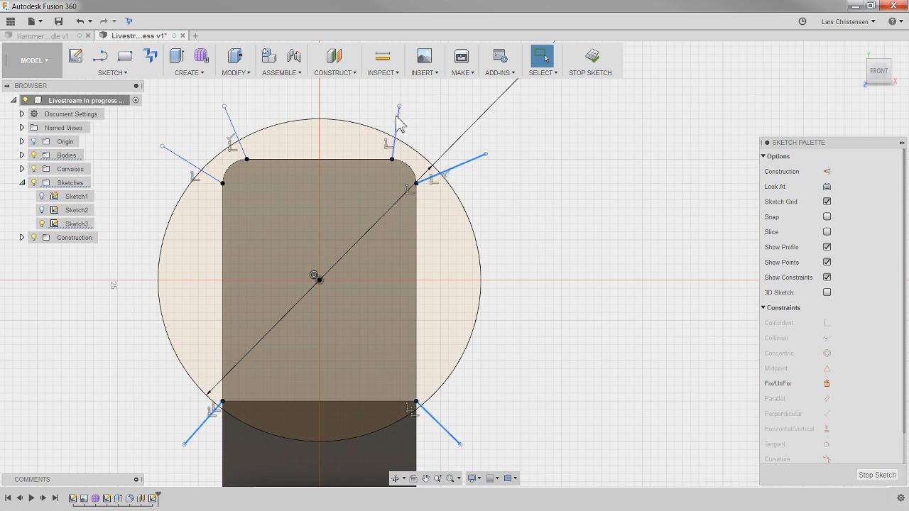
left_click(397, 127, "ctrl")
left_click(233, 127, "ctrl")
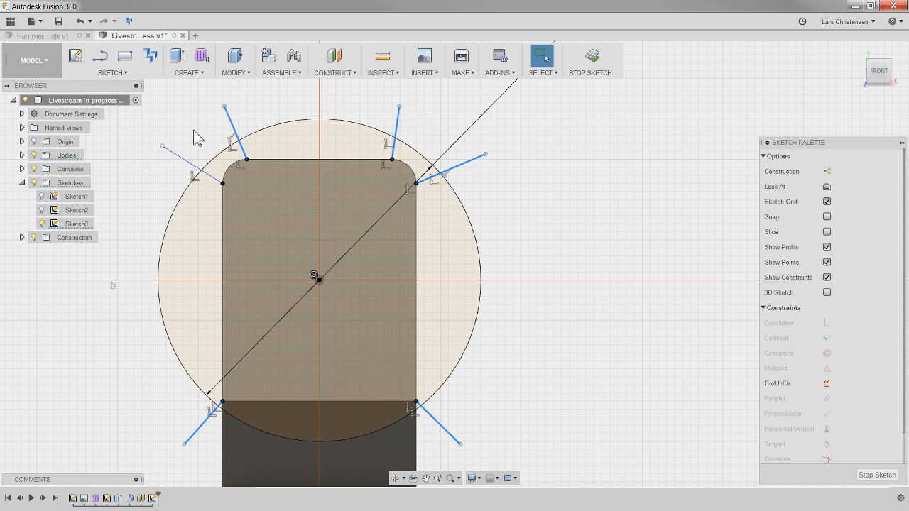
left_click(177, 159, "ctrl")
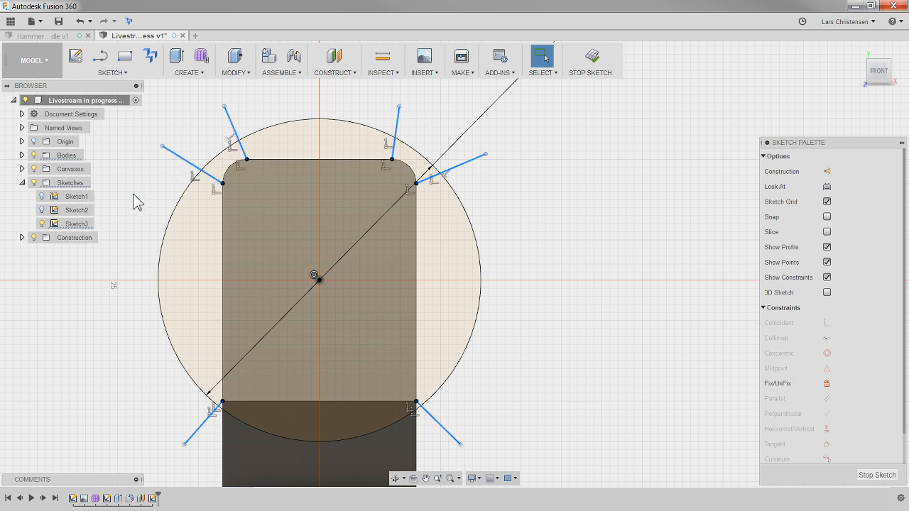
key("x")
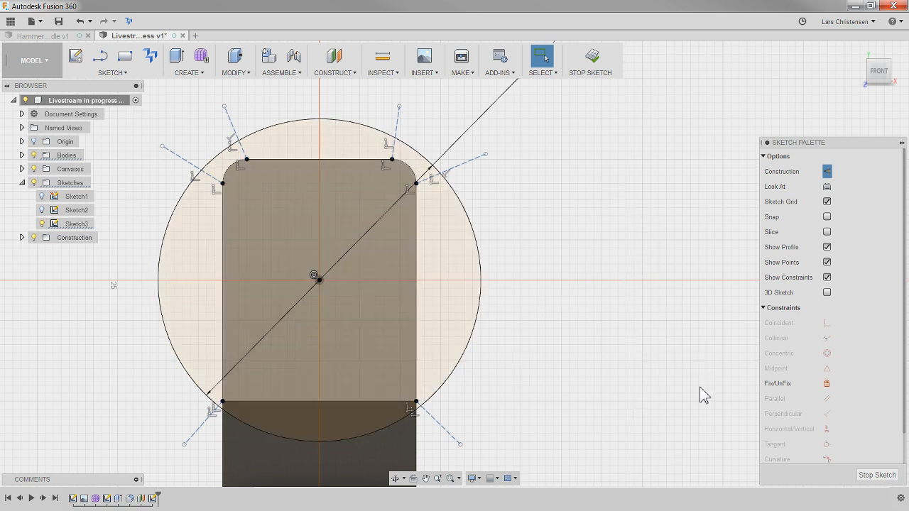
left_click(877, 474)
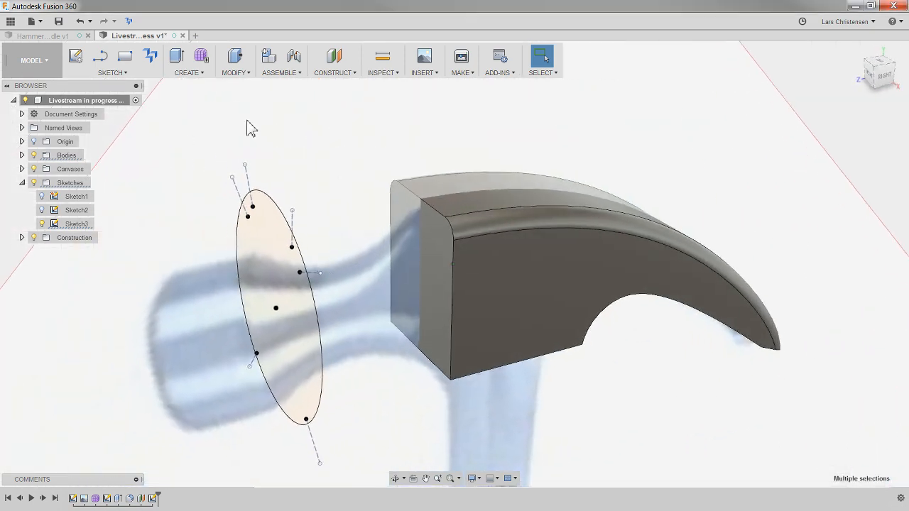
left_click(188, 73)
left_click(216, 134)
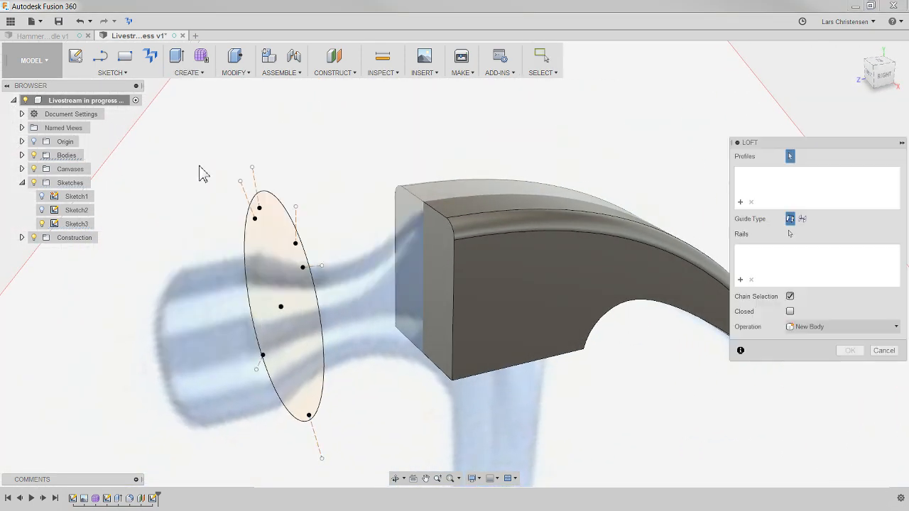
left_click(289, 224)
middle_click_drag(310, 234, 614, 367, "shift")
left_click(434, 265)
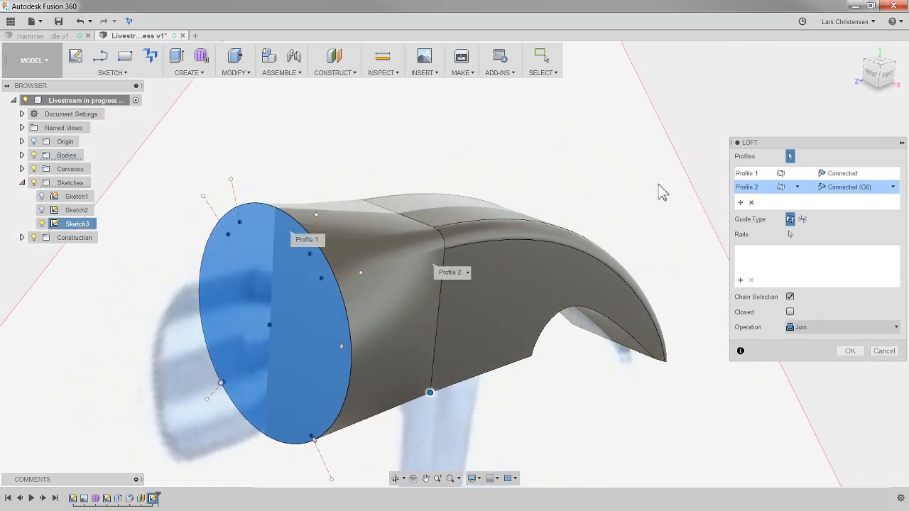
middle_click_drag(473, 177, 208, 414, "shift")
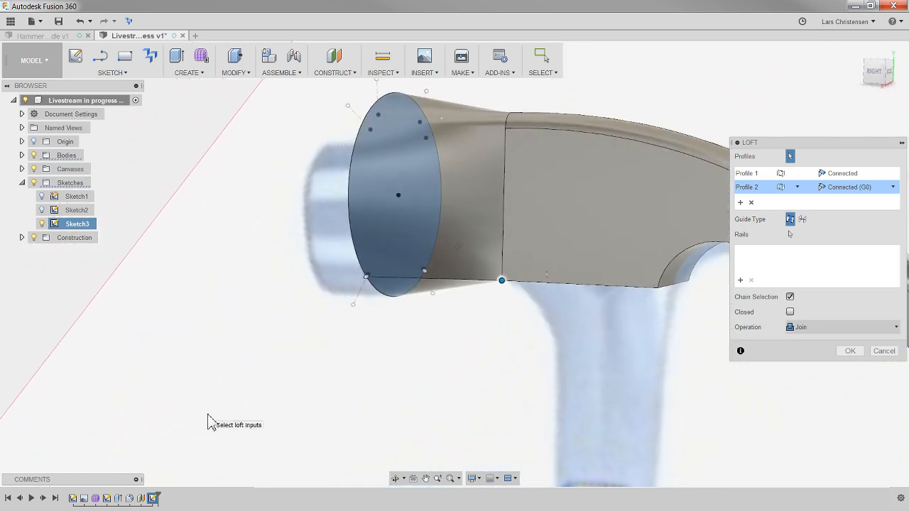
middle_click_drag(415, 398, 431, 400, "shift")
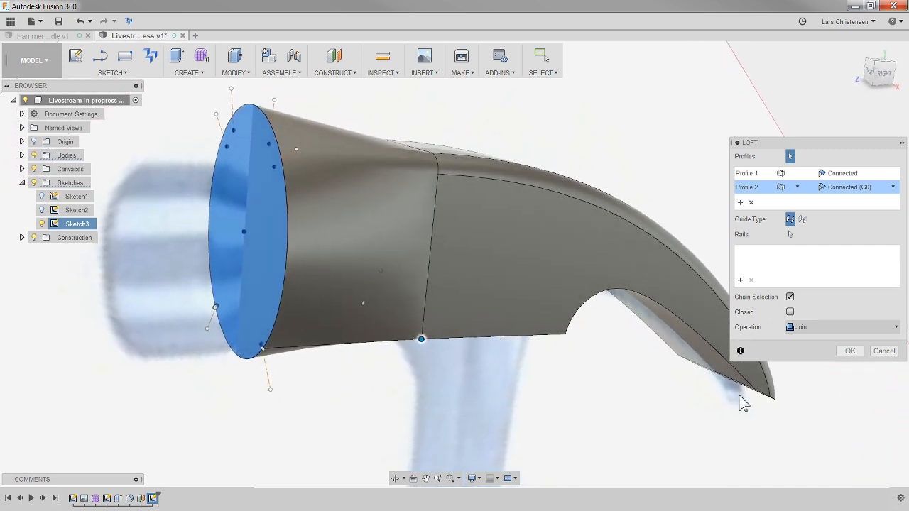
left_click(880, 352)
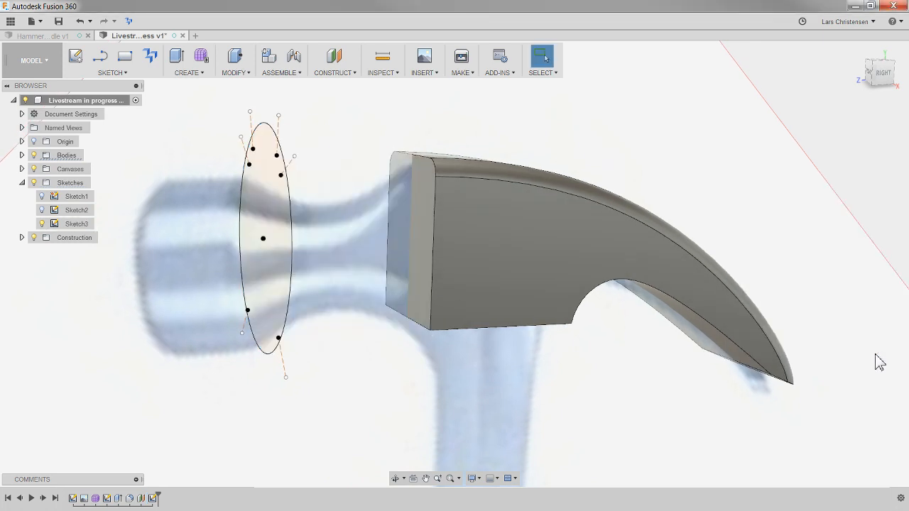
- Start a new sketch on the origin plane facing the hammer's right side view
left_click(882, 72)
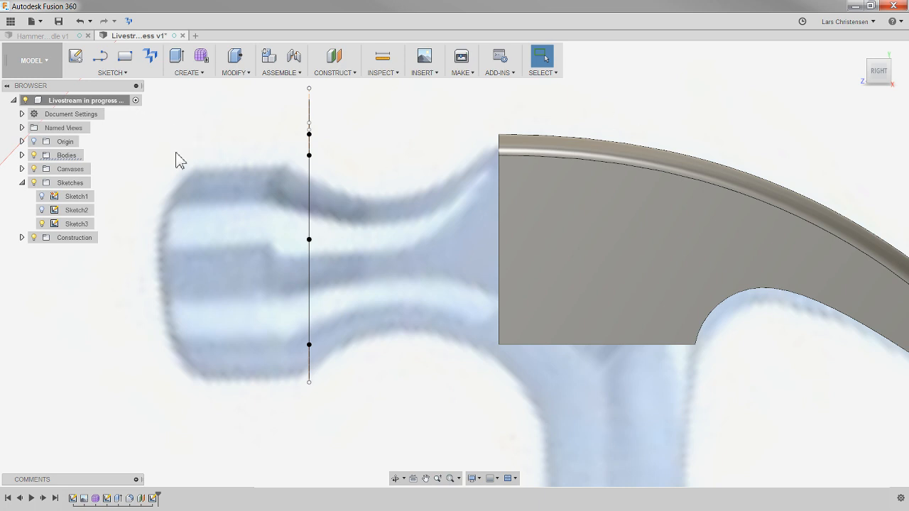
left_click(77, 58)
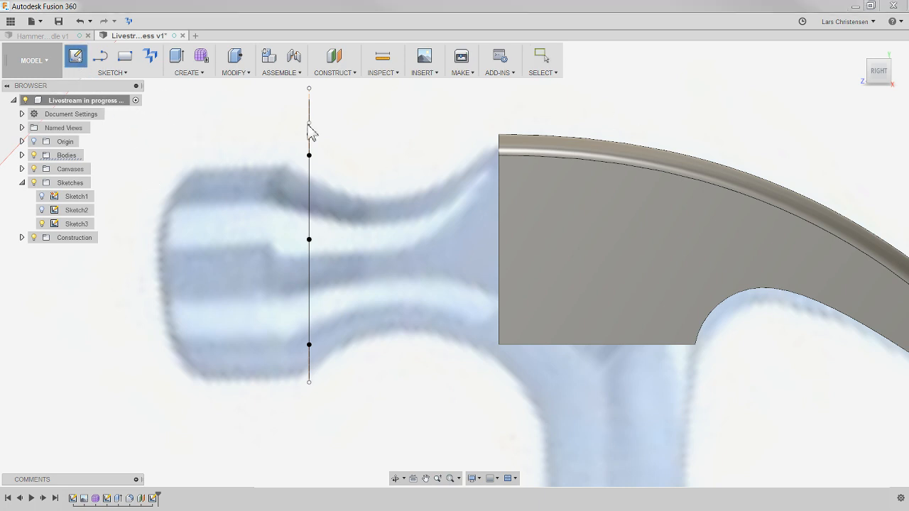
left_click(337, 458)
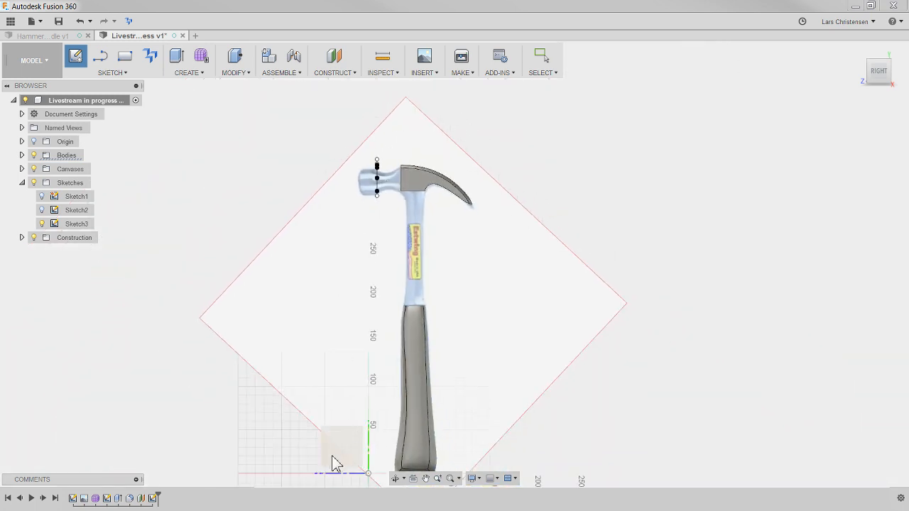
scroll(320, 416, "down", 5)
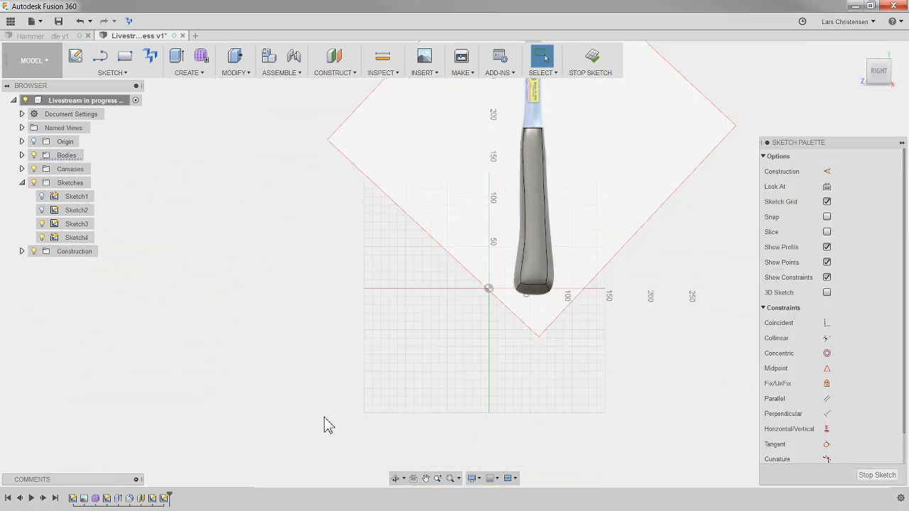
scroll(448, 174, "up", 8)
scroll(440, 173, "up", 5)
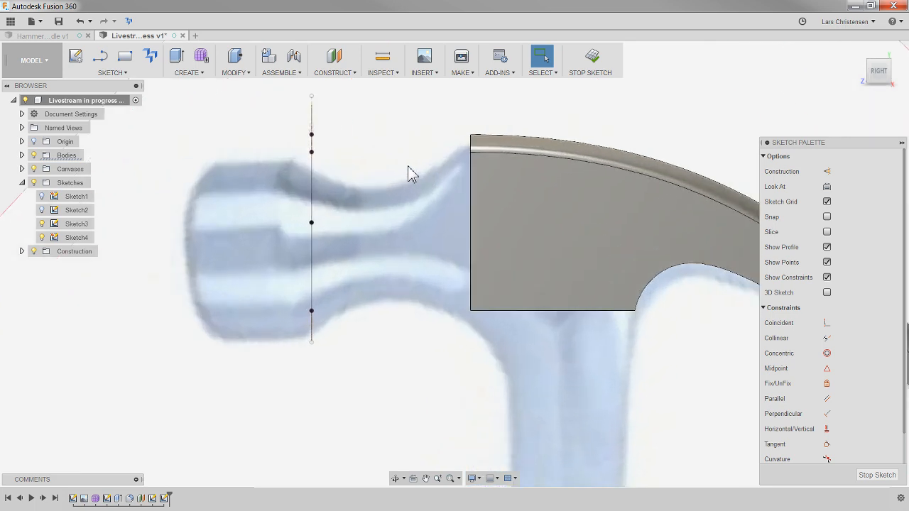
- Draw two two-point splines across the neck, from the circle's plane to the upper and lower corners of the claw body's face
left_click(112, 73)
mouse_move(131, 180)
left_click(166, 181)
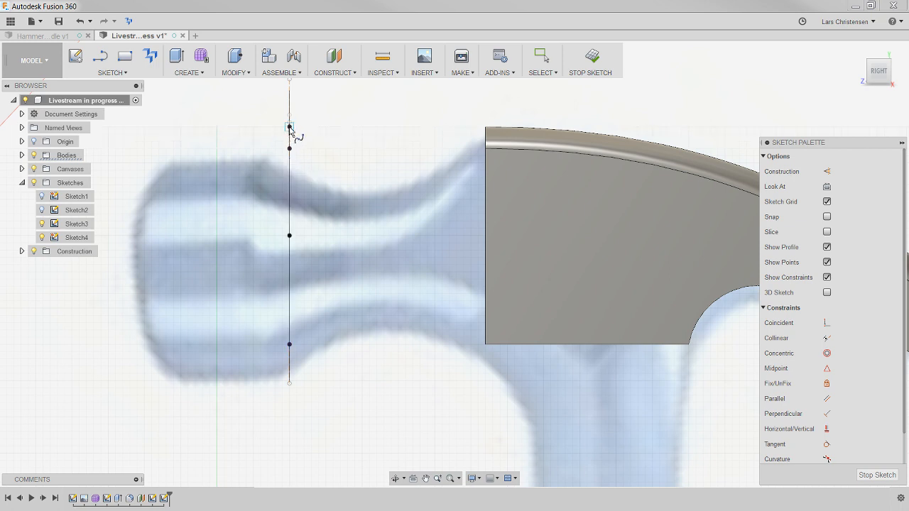
left_click(289, 127)
left_click(486, 128)
left_click(487, 105)
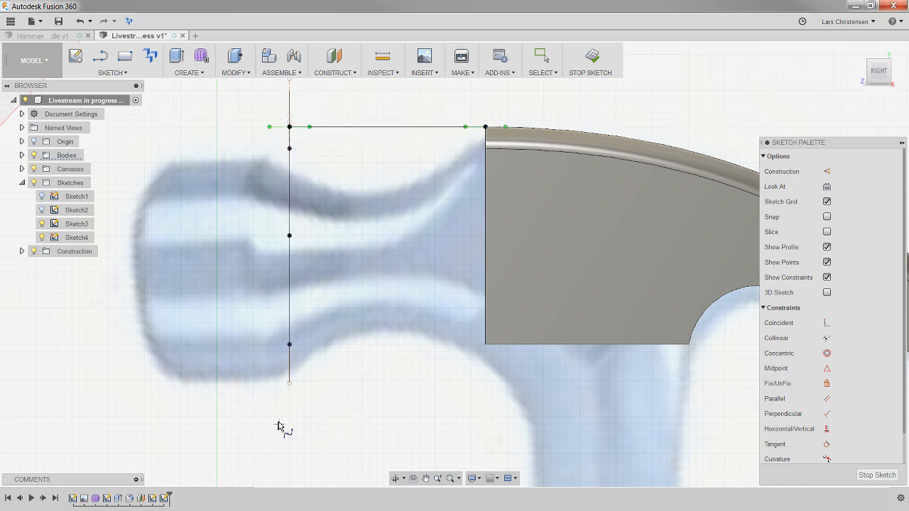
left_click(289, 383)
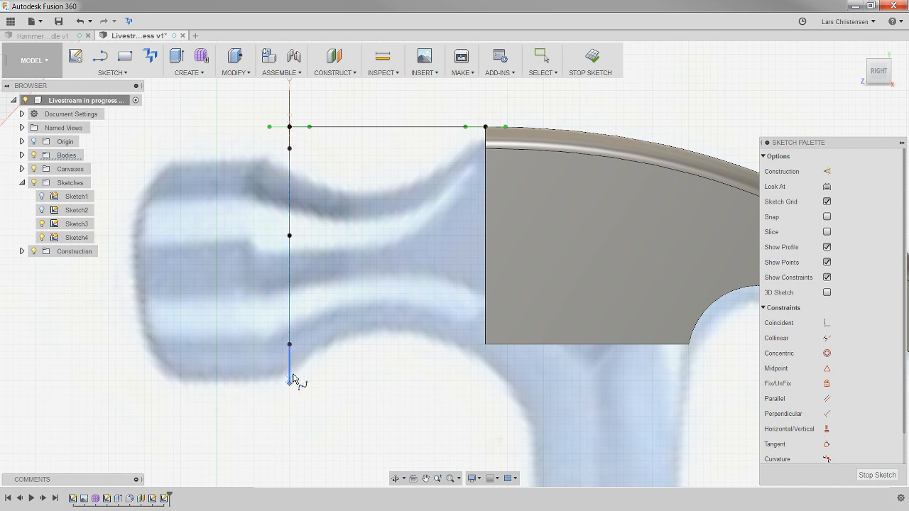
left_click(485, 345)
left_click(480, 321)
key("Escape")
- Bend both splines at their circle ends to follow the neck outline in the reference image, and finish the sketch
left_click_drag(309, 127, 303, 157)
left_click(319, 387)
left_click(326, 383)
left_click_drag(308, 380, 310, 361)
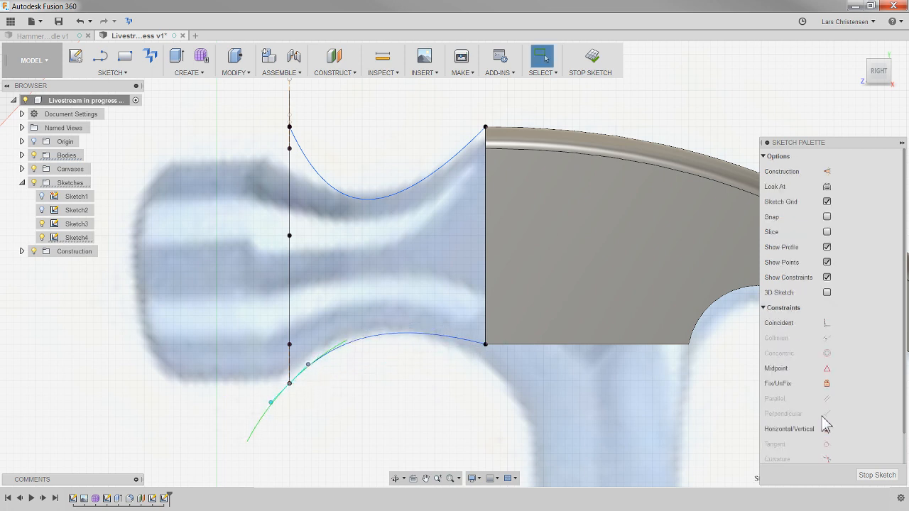
left_click(877, 475)
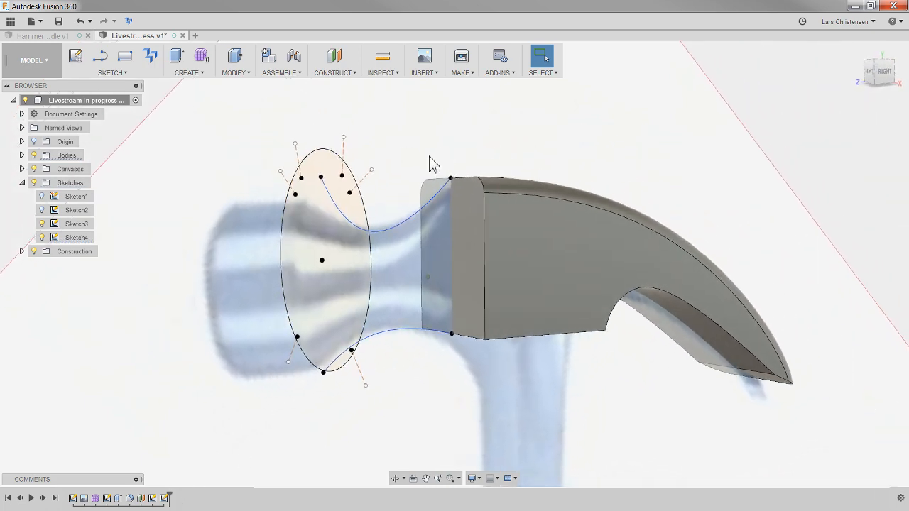
- Try to loft from the circle to the claw body's face, using the upper spline as a rail
left_click(188, 74)
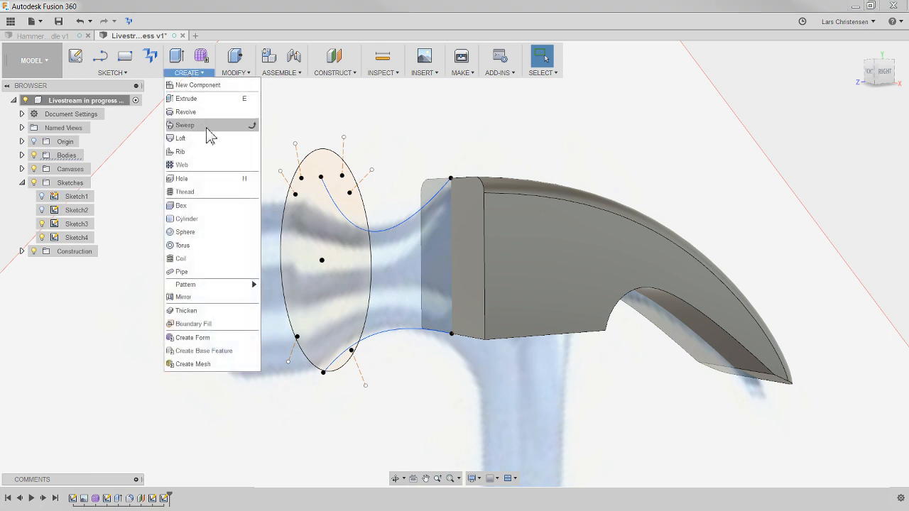
left_click(234, 135)
left_click(295, 263)
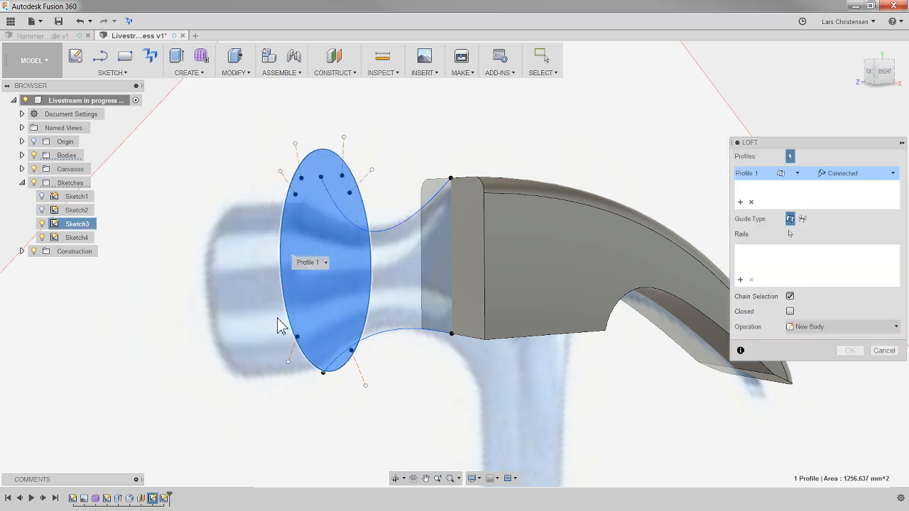
left_click(471, 275)
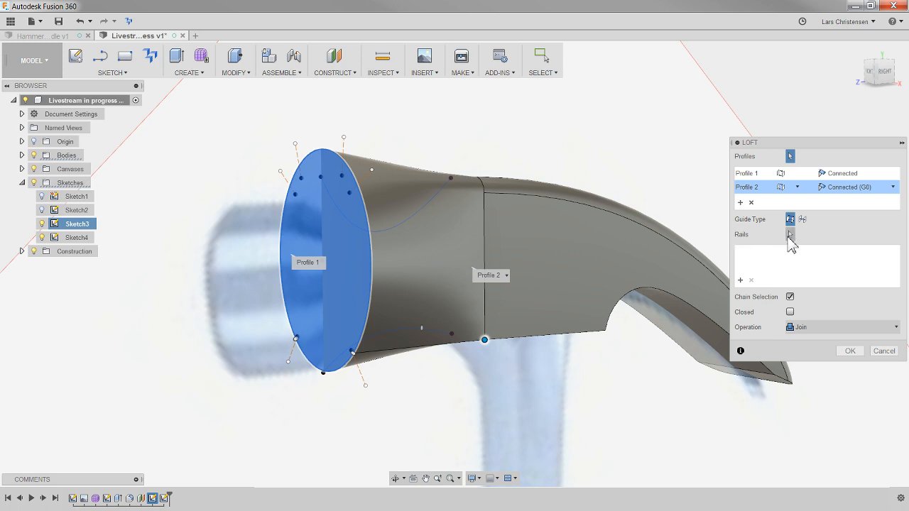
left_click(788, 235)
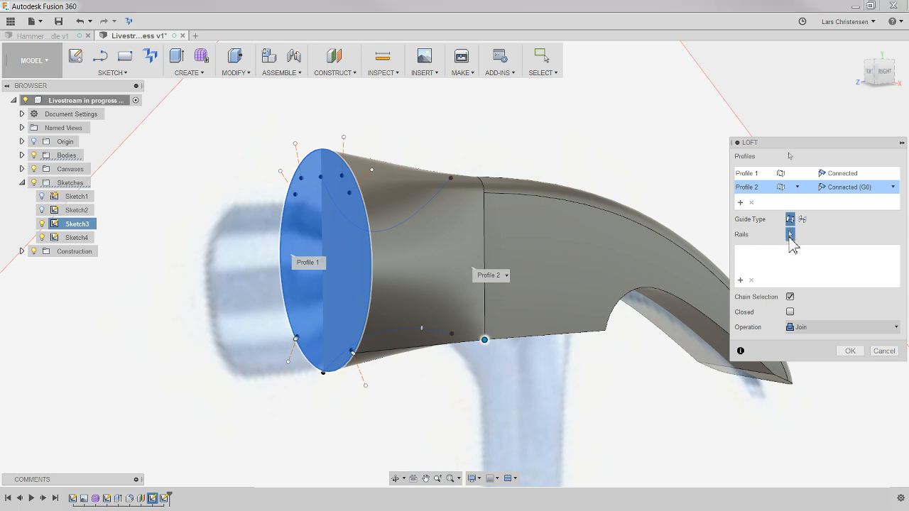
left_click(392, 223)
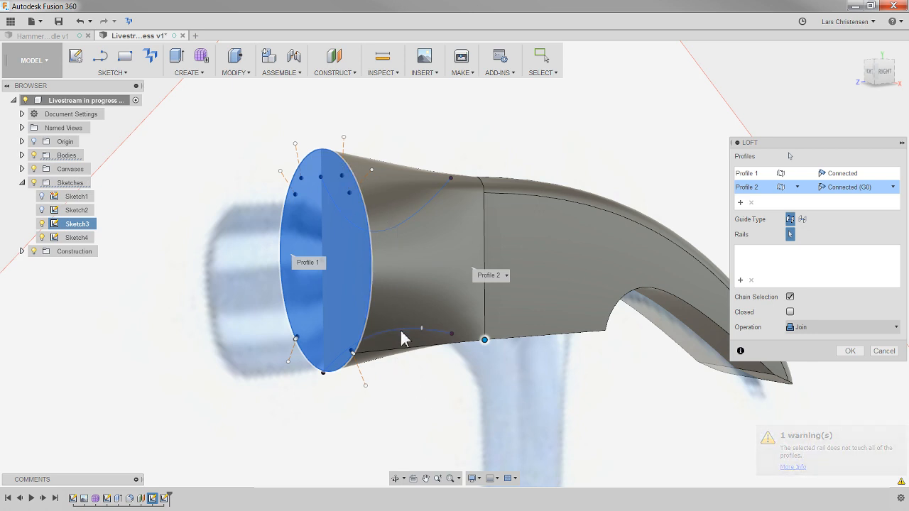
left_click(842, 350)
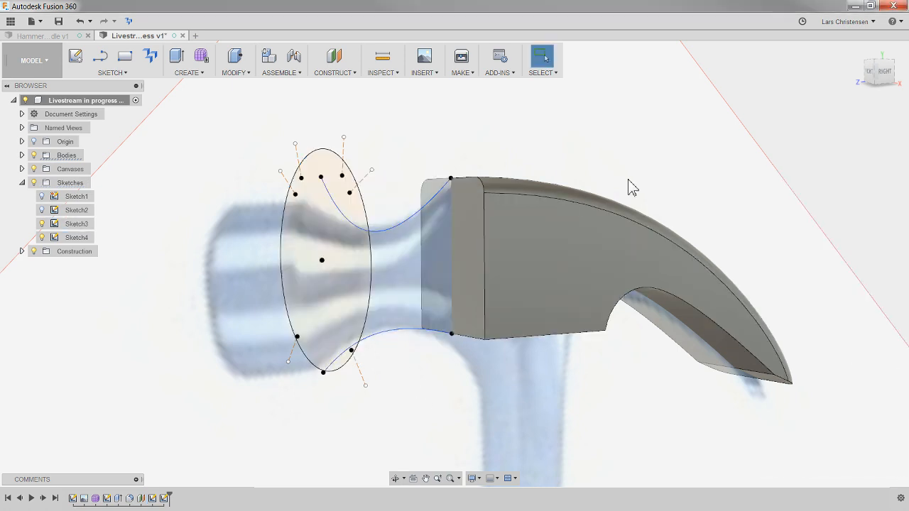
- Edit the spline sketch, tilting the upper spline's tangent at the circle end to follow the neck outline, and finish the sketch
middle_click_drag(388, 405, 888, 81, "shift")
left_click(881, 74)
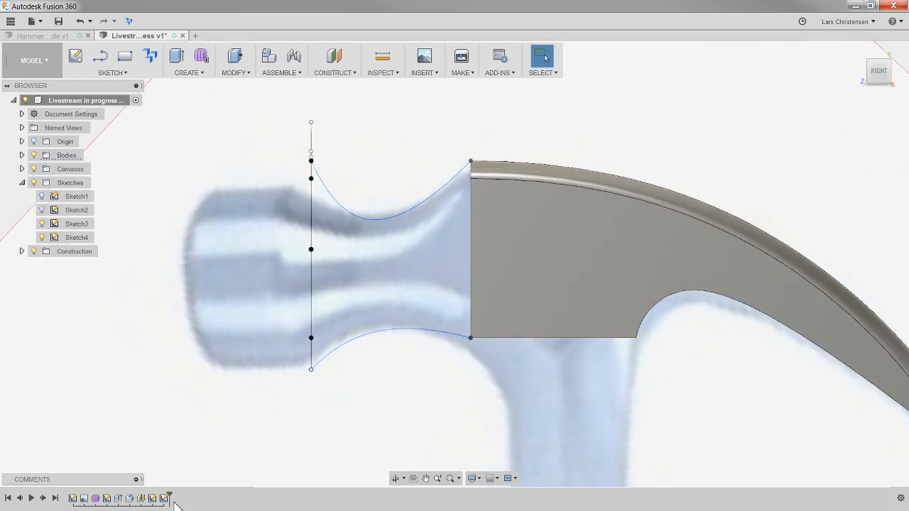
right_click(165, 498)
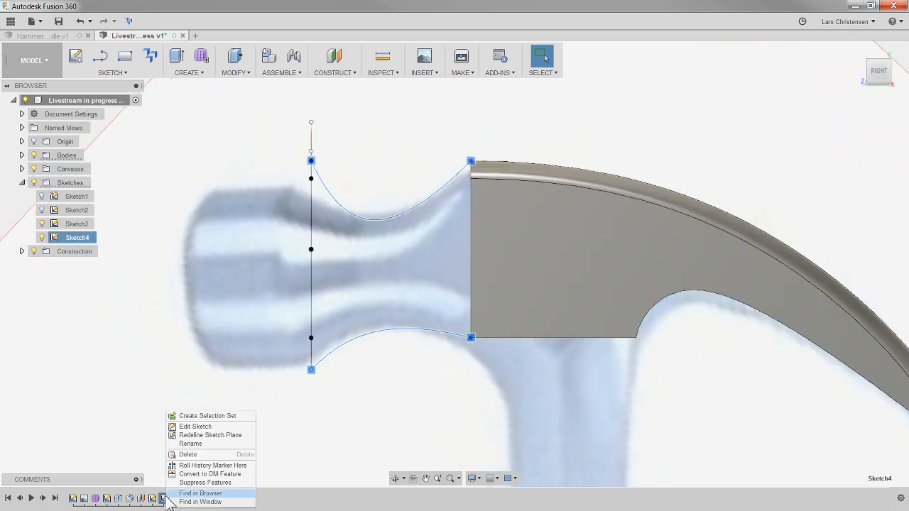
left_click(191, 428)
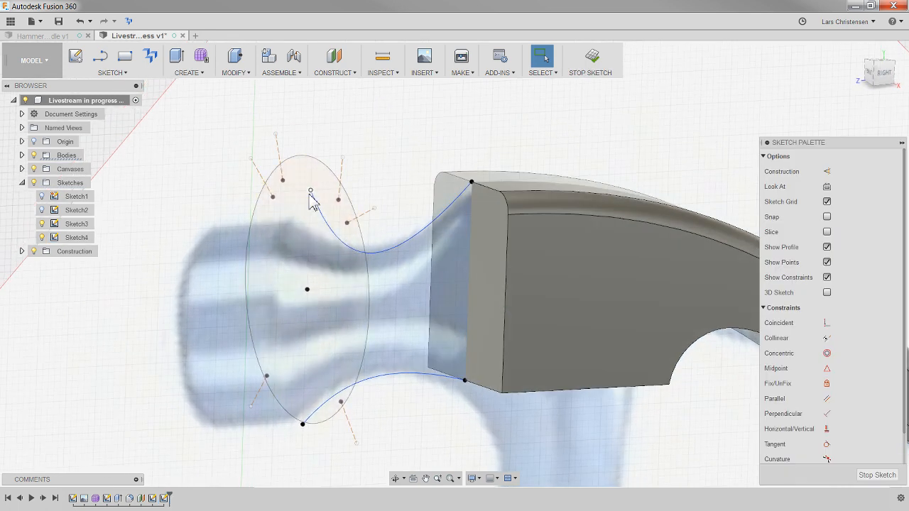
left_click_drag(311, 195, 310, 174)
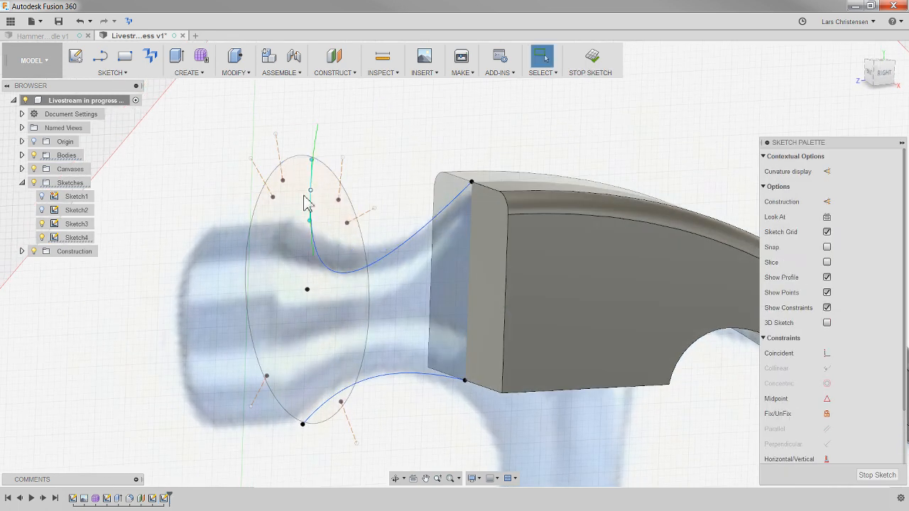
left_click(303, 426)
mouse_move(348, 456)
middle_mouse_down("shift")
mouse_move(313, 440)
mouse_move(340, 426)
mouse_move(259, 93)
mouse_move(325, 162)
mouse_move(517, 130)
middle_mouse_up("shift")
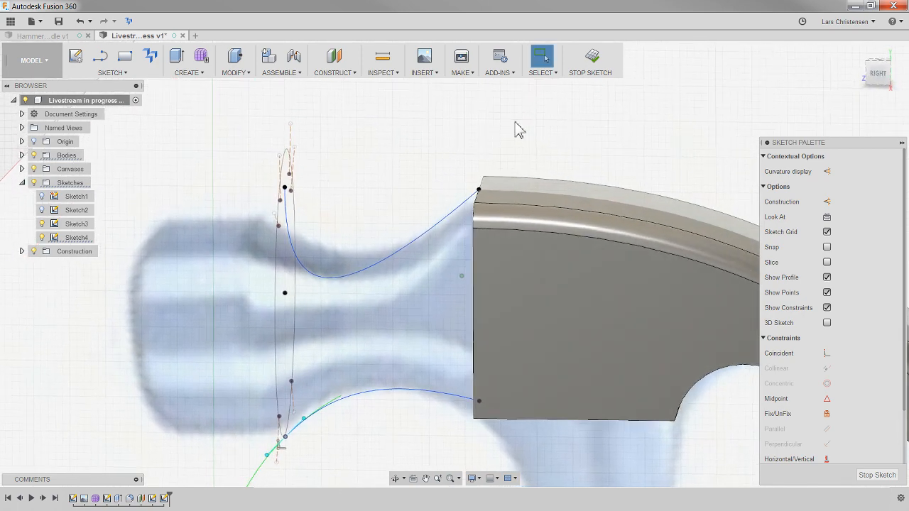
left_click(878, 75)
left_click(373, 267)
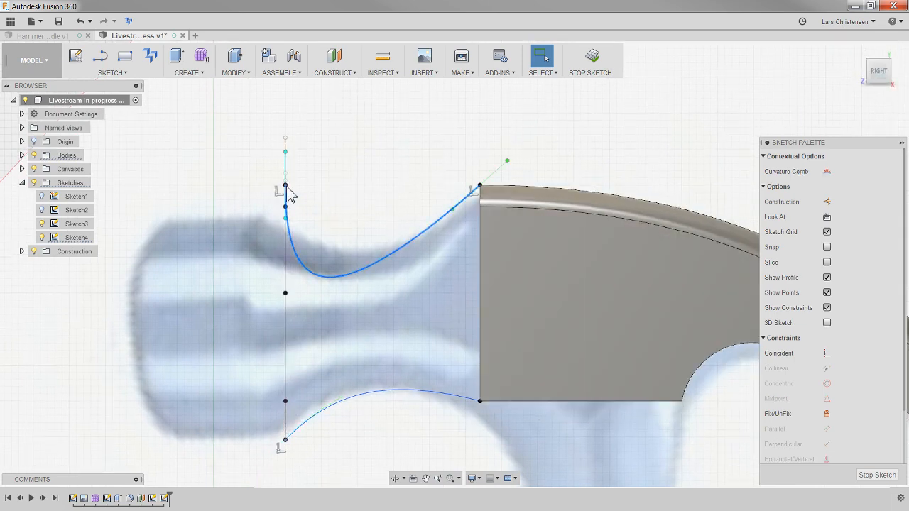
left_click_drag(287, 156, 270, 155)
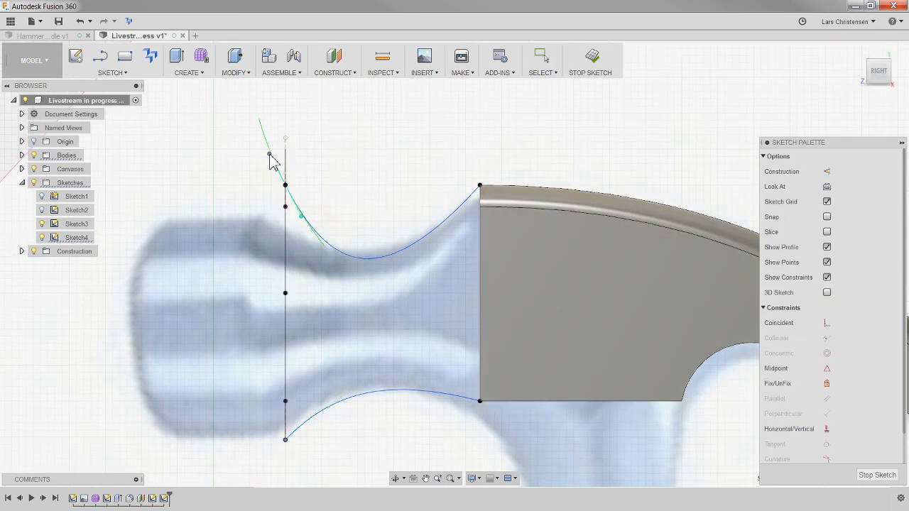
left_click(876, 474)
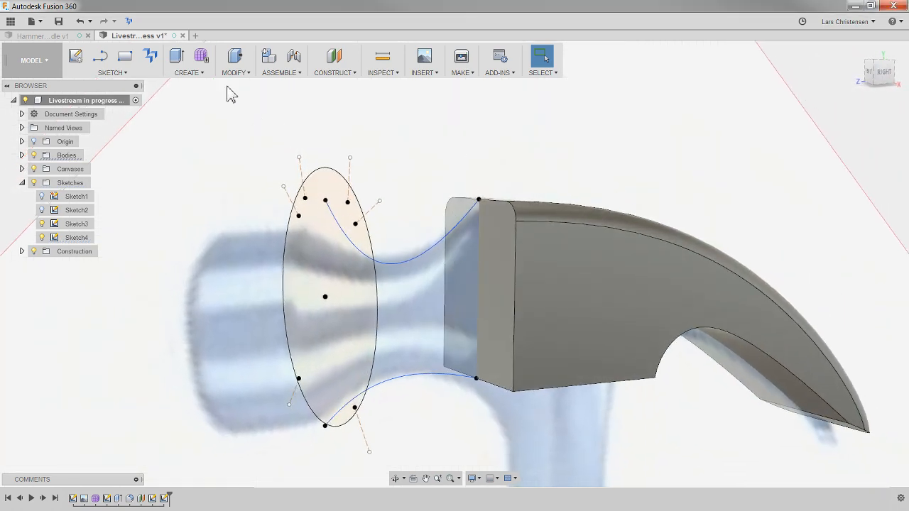
- Try to loft from the circle to the claw body's face with the upper and lower splines as rails
left_click(188, 72)
left_click(186, 137)
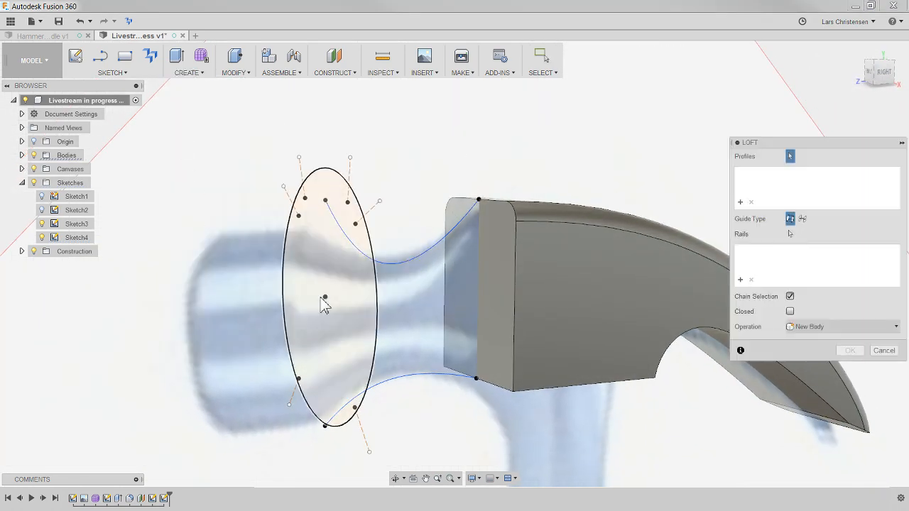
left_click(305, 300)
left_click(493, 314)
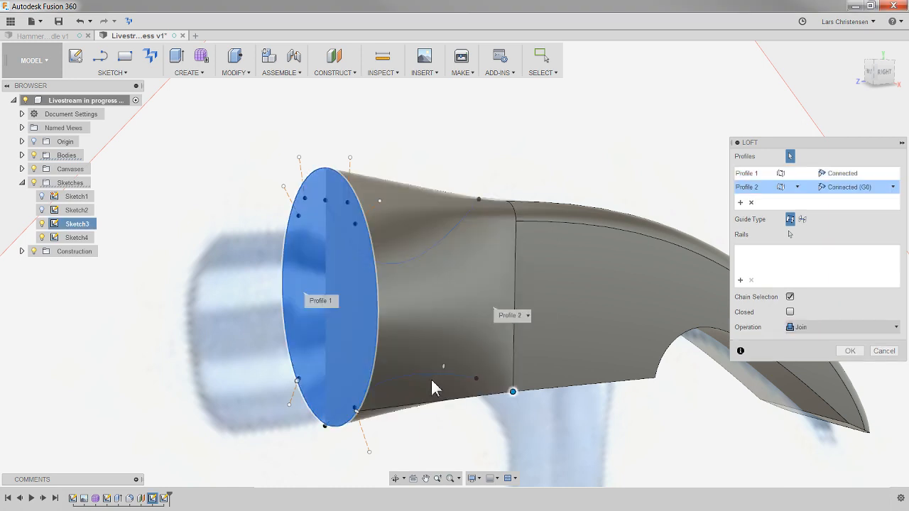
left_click(789, 235)
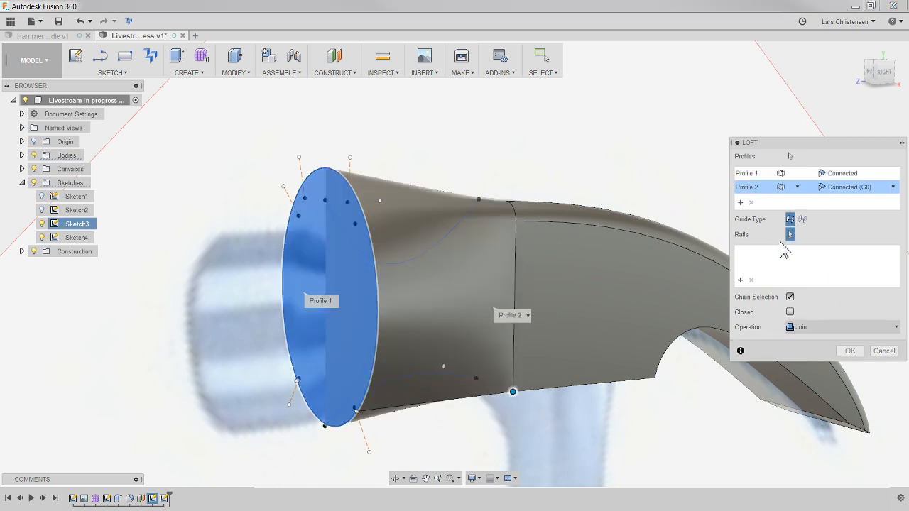
left_click(404, 262)
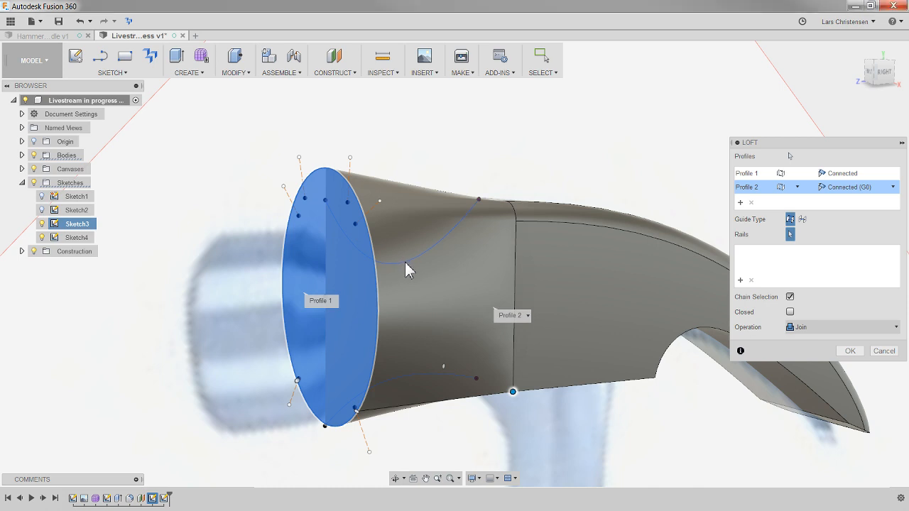
left_click(400, 369)
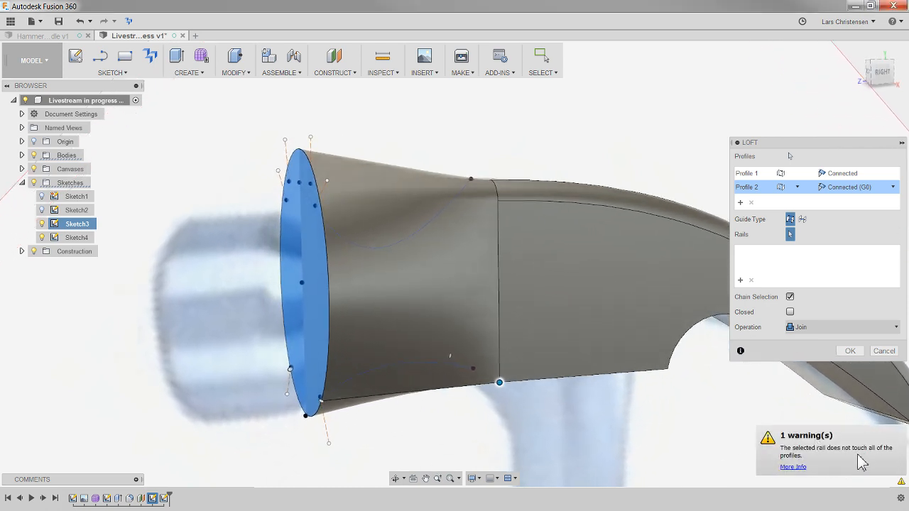
left_click(884, 351)
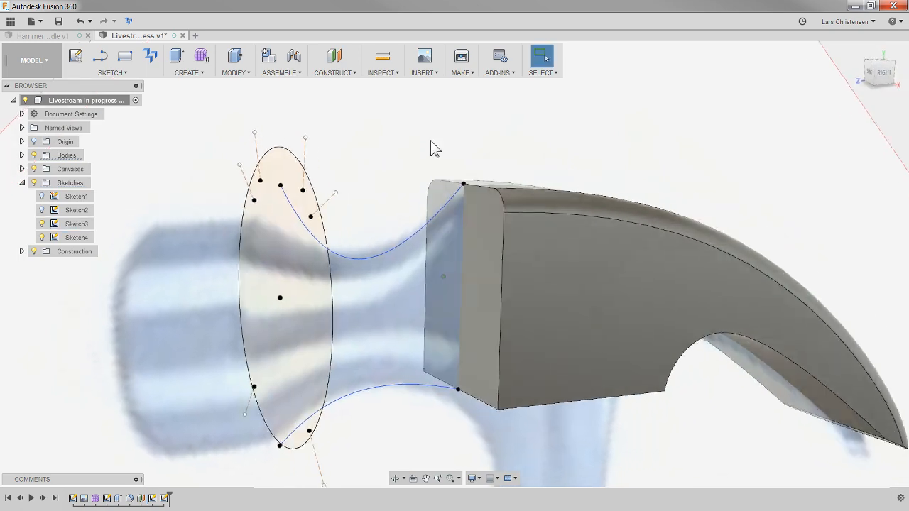
- Reopen the spline sketch for editing and project the circle's geometry into it
left_click(164, 498)
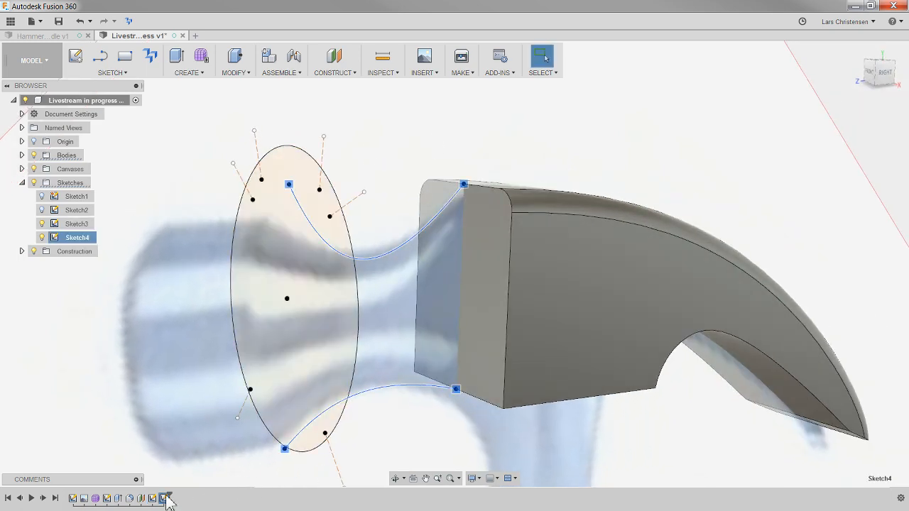
right_click(168, 499)
left_click(204, 433)
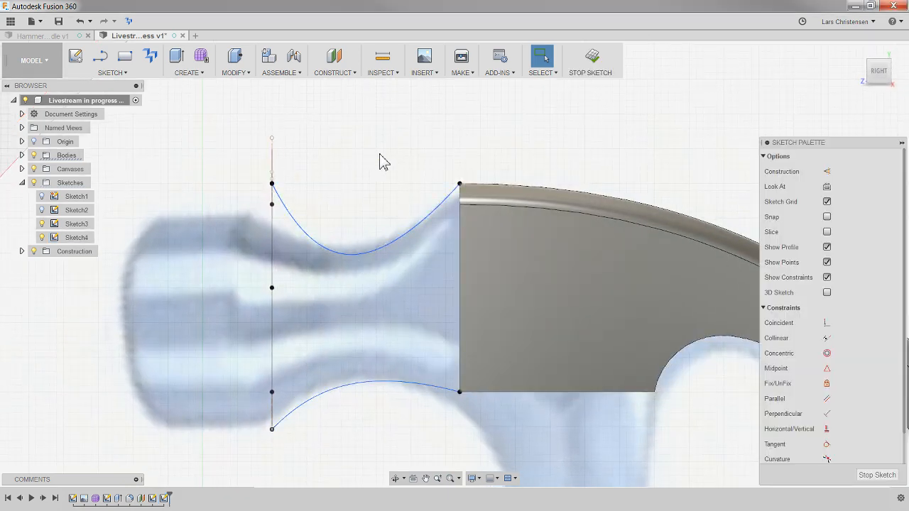
key("p")
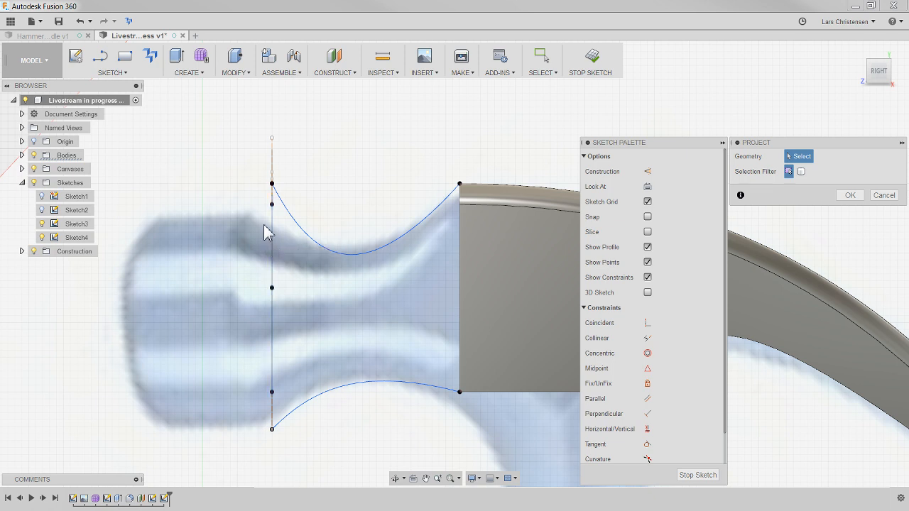
left_click(272, 160)
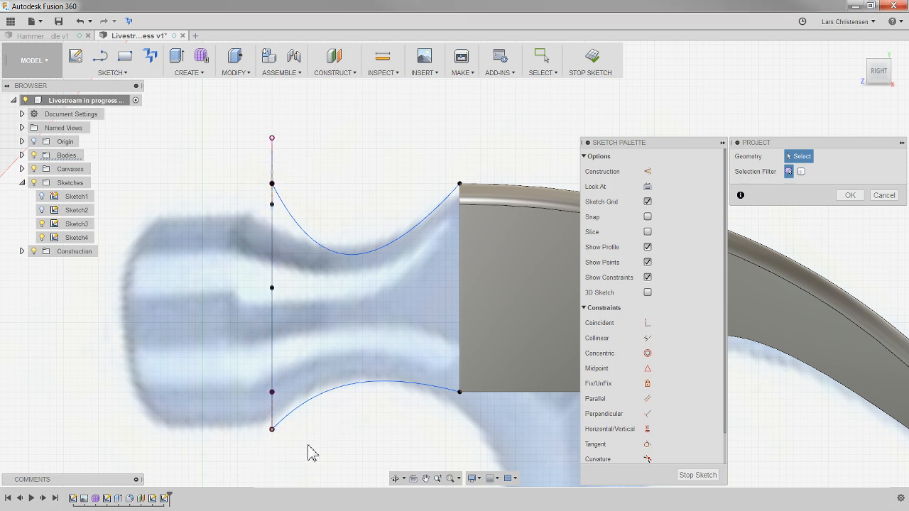
key("Escape")
- Move the upper spline's circle-end point up to the topmost point of the circle
left_click(253, 199)
middle_click_drag(250, 207, 329, 233, "shift")
scroll(312, 230, "up", 2)
left_click(250, 214)
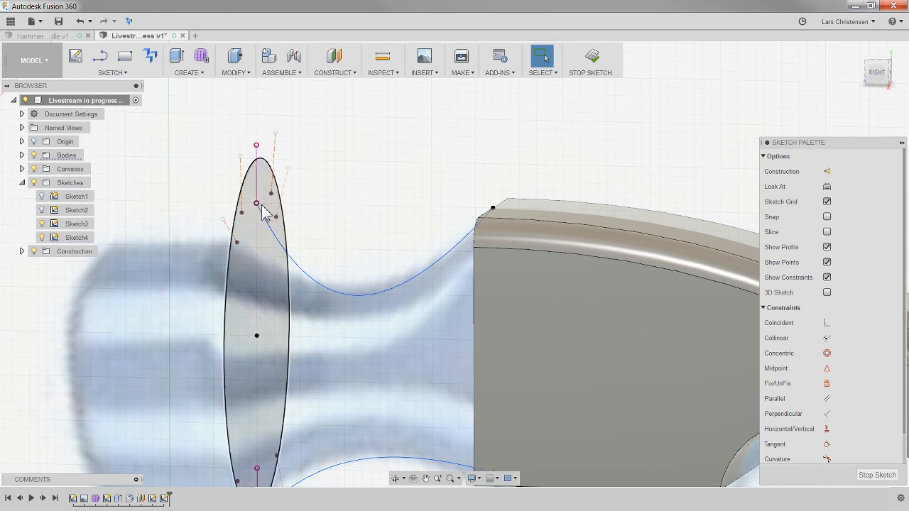
left_click_drag(257, 203, 256, 161)
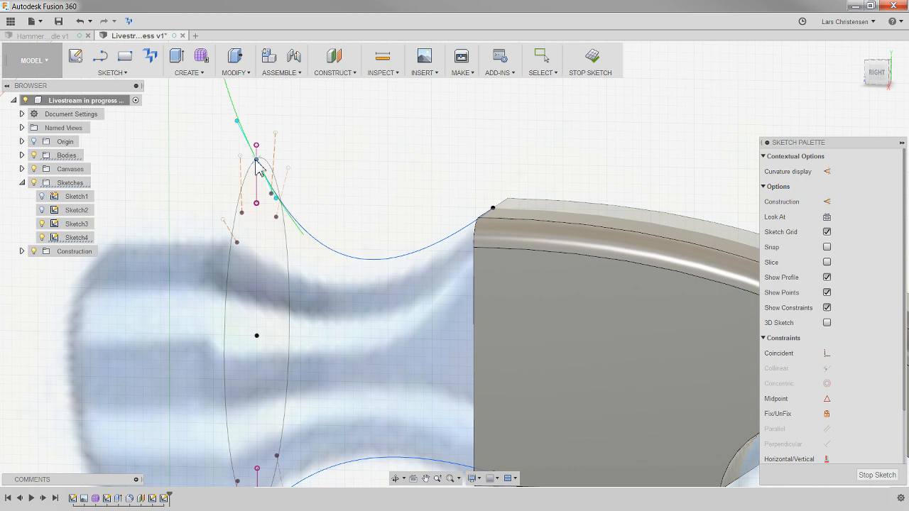
left_click(368, 149)
- Move the lower spline's circle-end point down to the lowest point of the circle
mouse_move(365, 319)
middle_mouse_down("shift")
mouse_move(328, 449)
mouse_move(296, 438)
mouse_move(251, 367)
mouse_move(288, 321)
middle_mouse_up("shift")
left_click(282, 312)
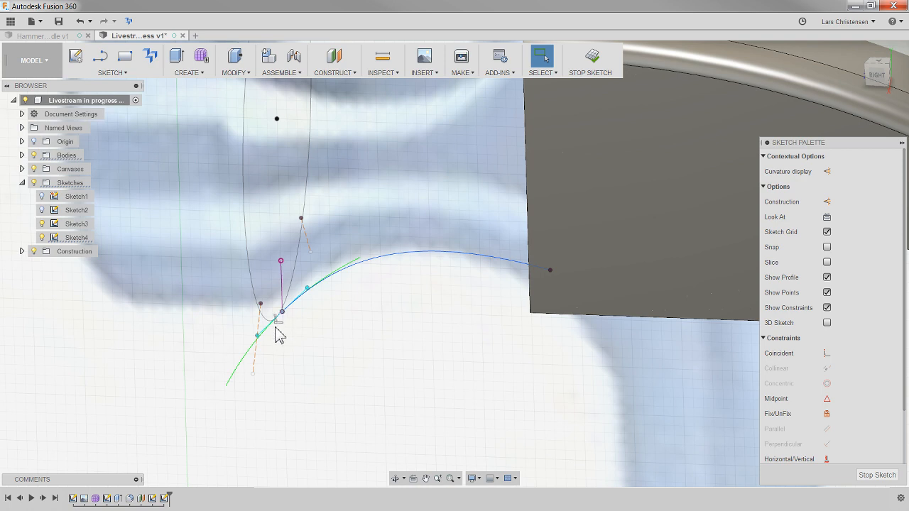
left_click(280, 335)
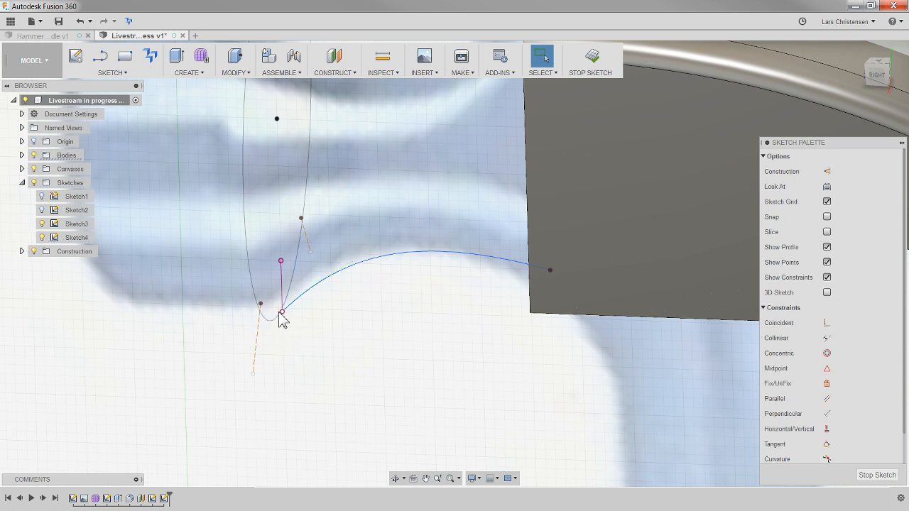
left_click_drag(281, 316, 274, 327)
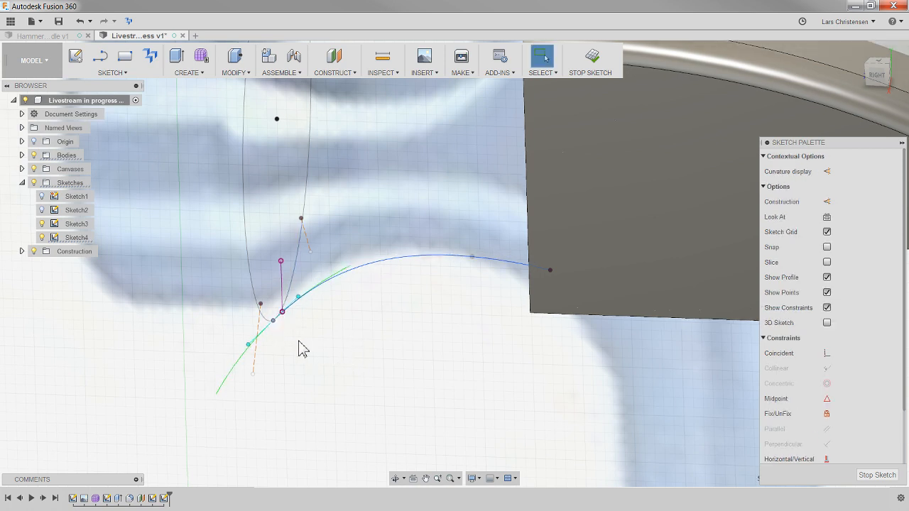
left_click(413, 362)
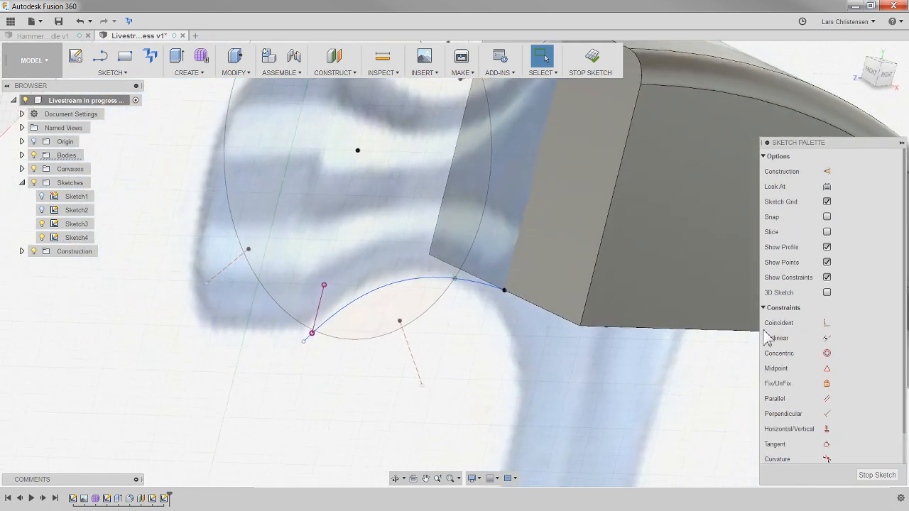
- Try to apply a Coincident constraint to the lower spline's circle-end point, and finish the sketch
left_click(826, 323)
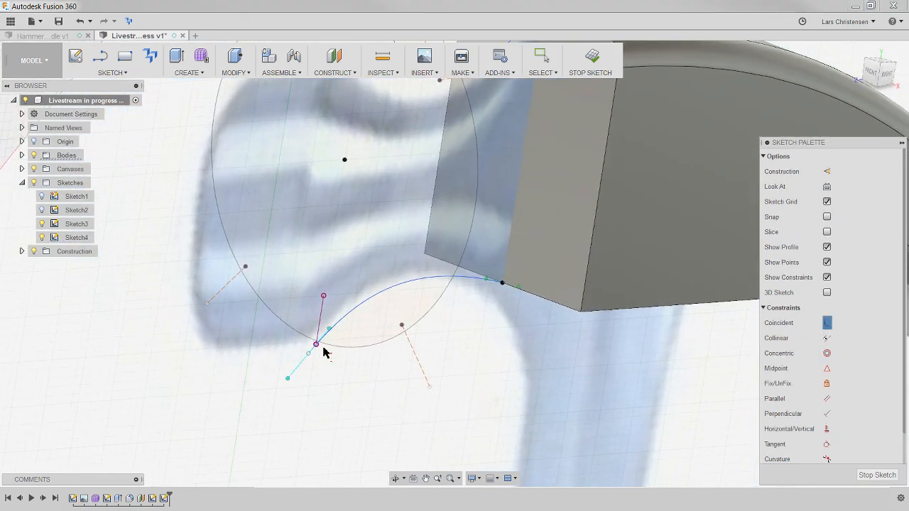
left_click(308, 353)
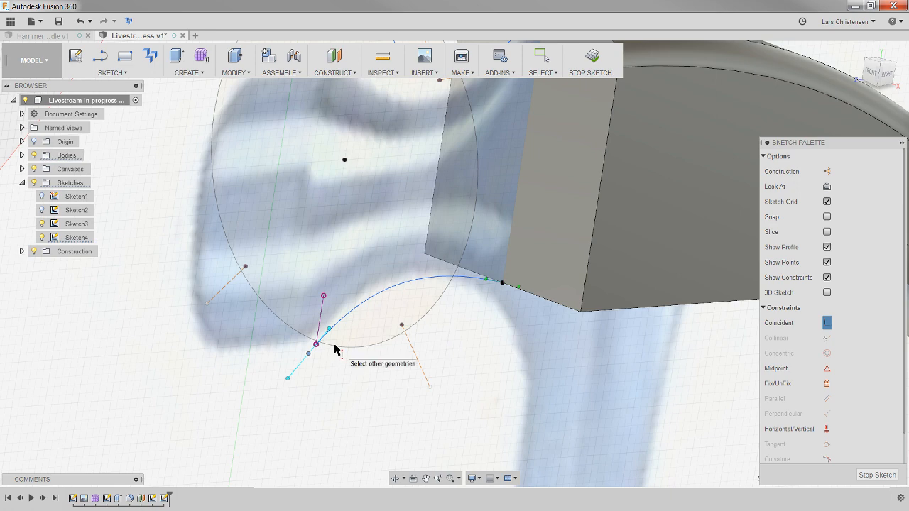
left_click(877, 475)
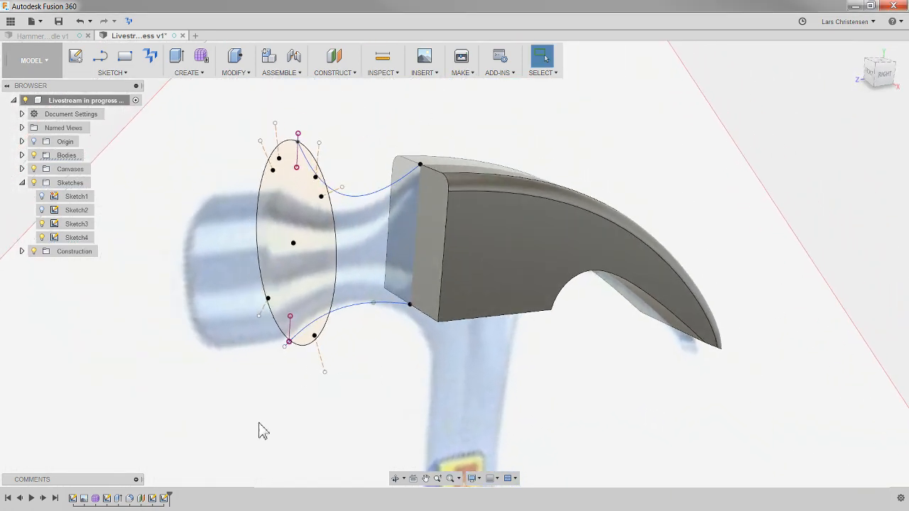
- Retry the loft between the circle and the claw body's face, using the edited upper spline as a rail
left_click(186, 72)
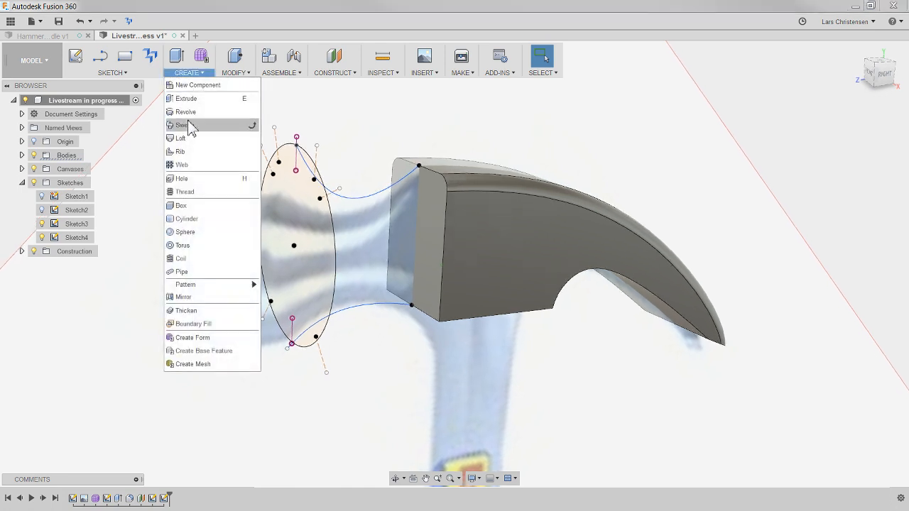
left_click(190, 140)
left_click(307, 245)
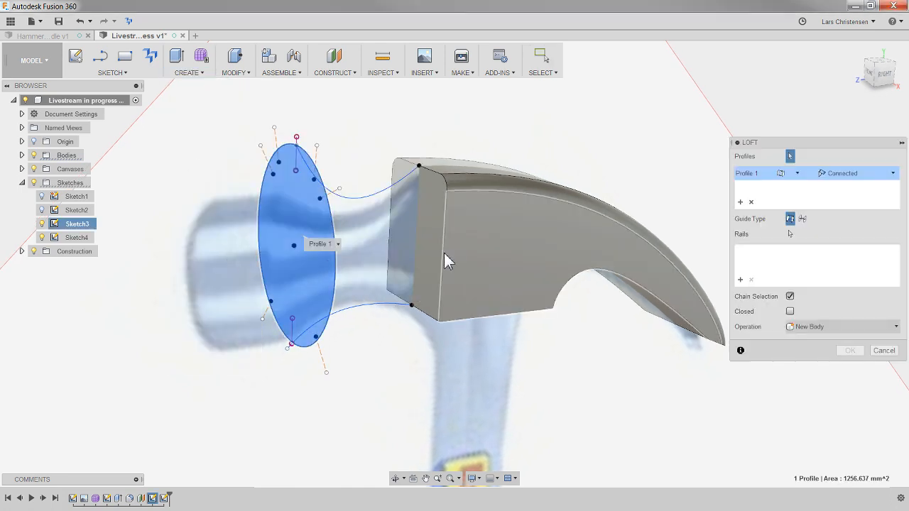
left_click(435, 255)
left_click(789, 234)
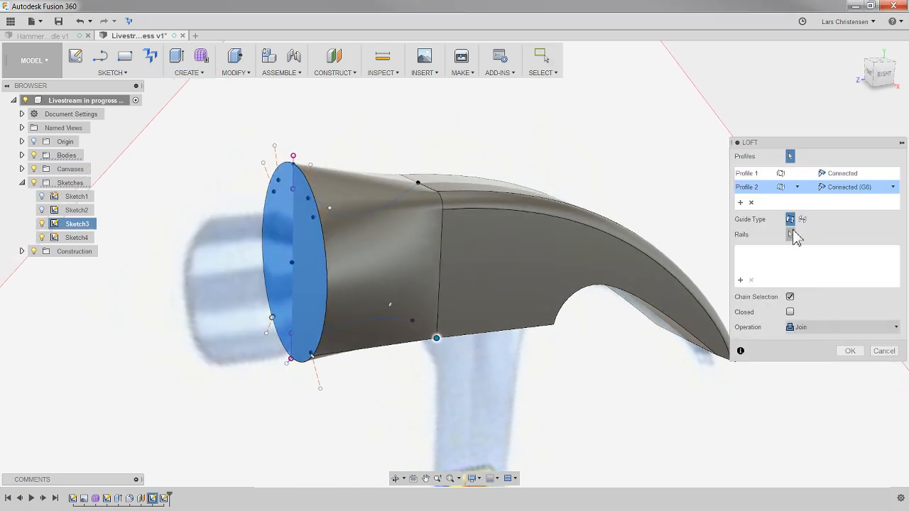
left_click(380, 211)
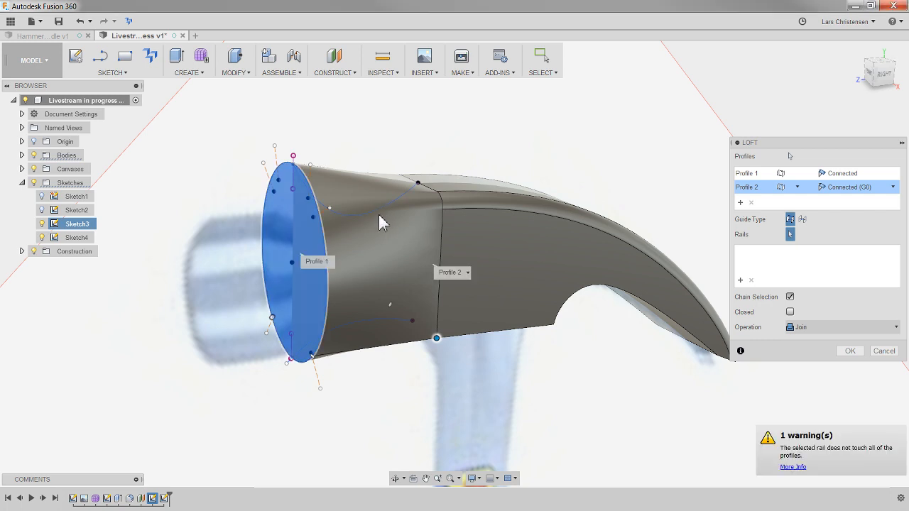
middle_click_drag(407, 177, 387, 179, "shift")
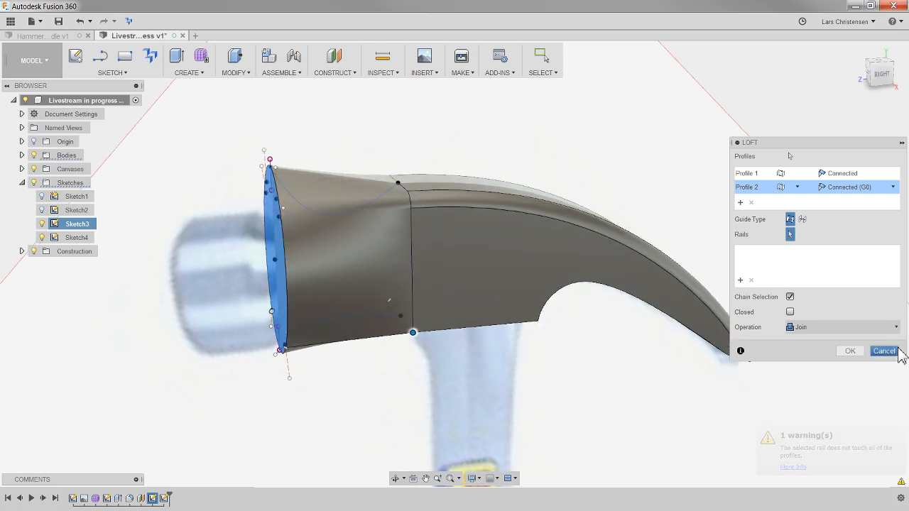
left_click(894, 351)
- Delete the sketch containing the two rail splines
middle_click_drag(234, 234, 369, 155, "shift")
left_click(166, 498)
key("Delete")
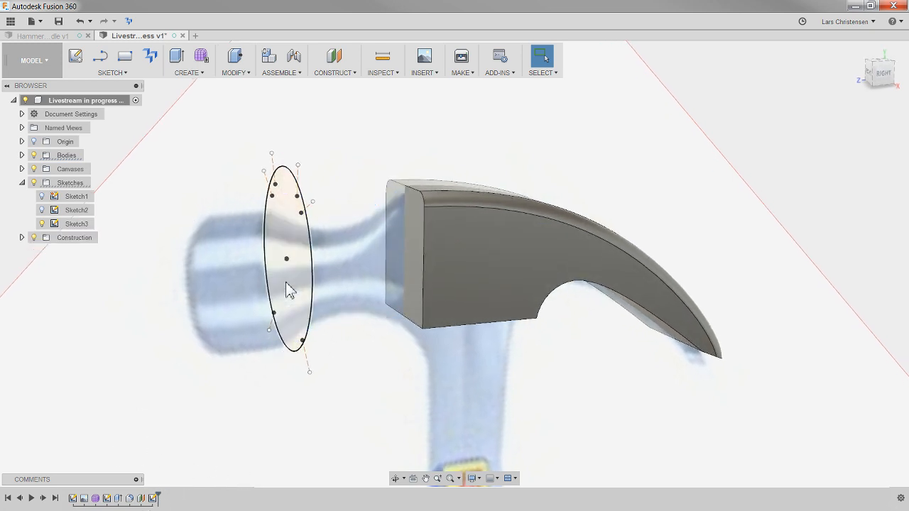
- Loft the neck from the circle to the claw body's face without rails, joining it to the body
left_click(188, 73)
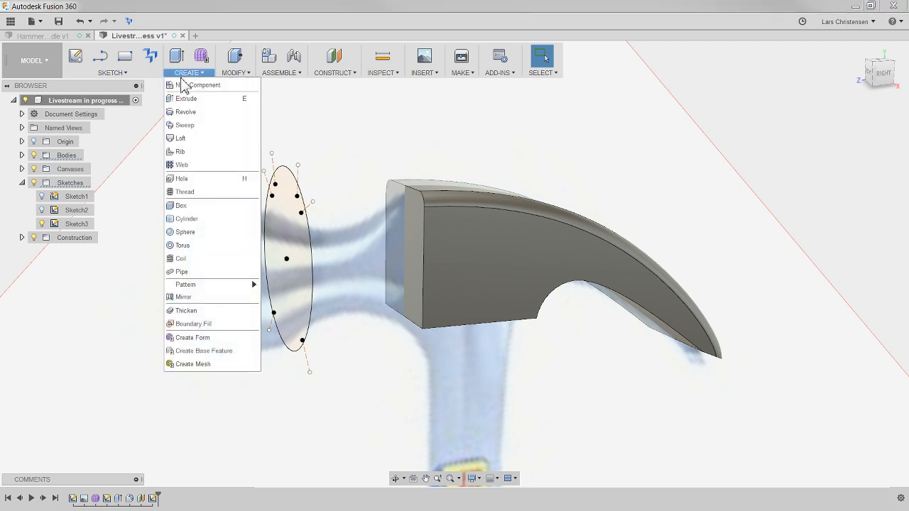
left_click(186, 135)
left_click(294, 278)
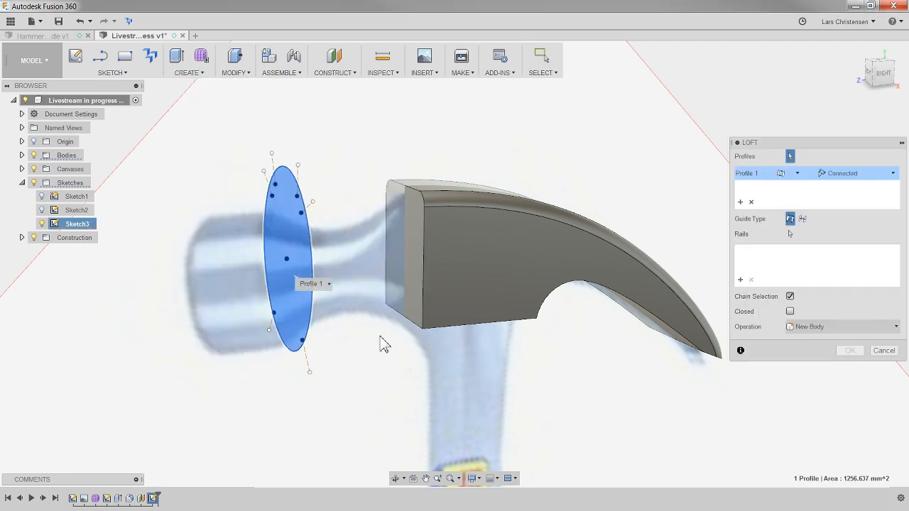
left_click(416, 247)
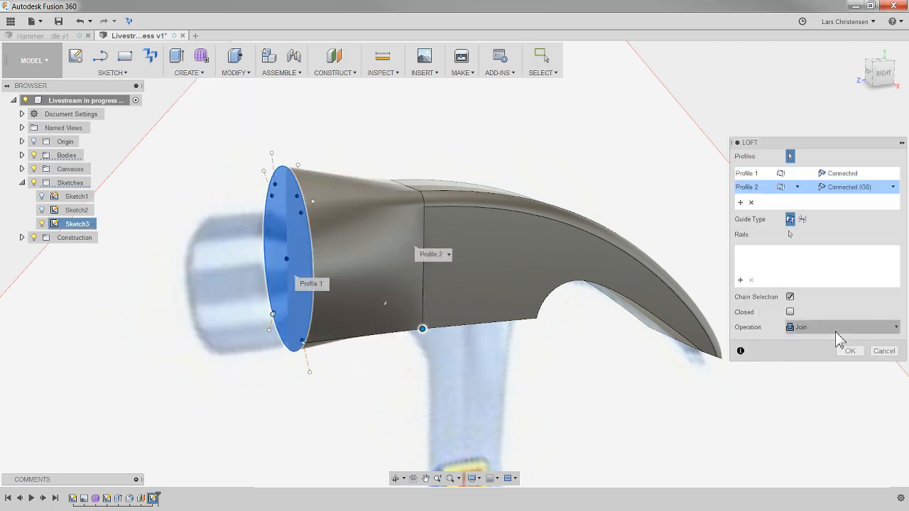
left_click(852, 351)
middle_click_drag(459, 235, 234, 99, "shift")
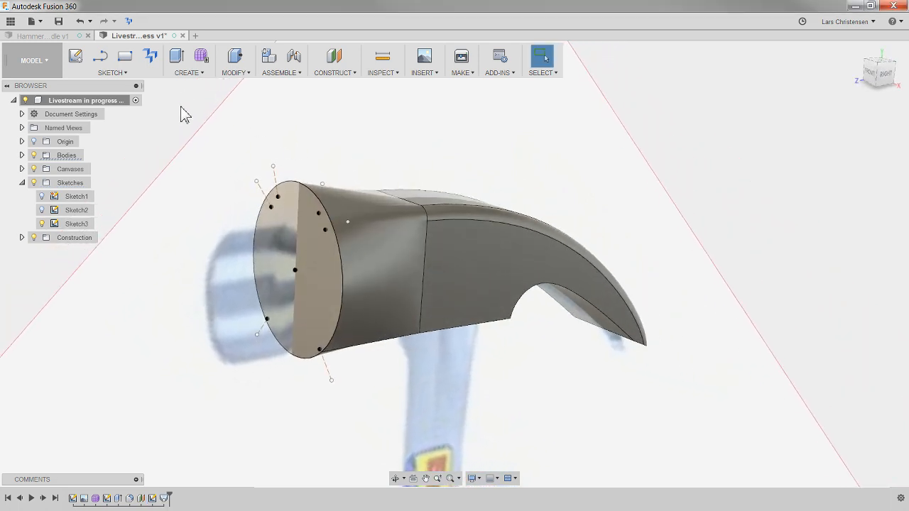
- Extend the neck's circular end face outward with Press Pull to form the cylindrical striking end, and hide the circle sketch
key("q")
left_click(306, 238)
left_click_drag(286, 279, 215, 290)
middle_click_drag(778, 304, 812, 287, "shift")
left_click(846, 279)
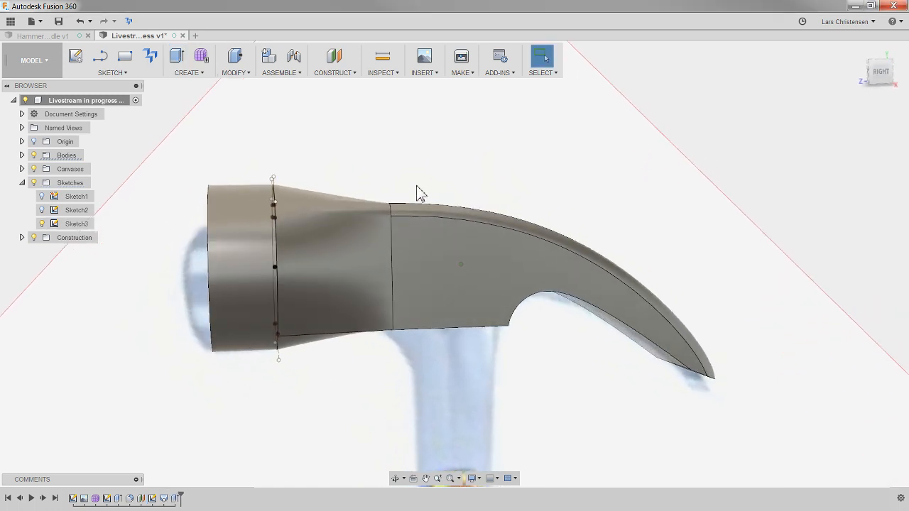
left_click(41, 224)
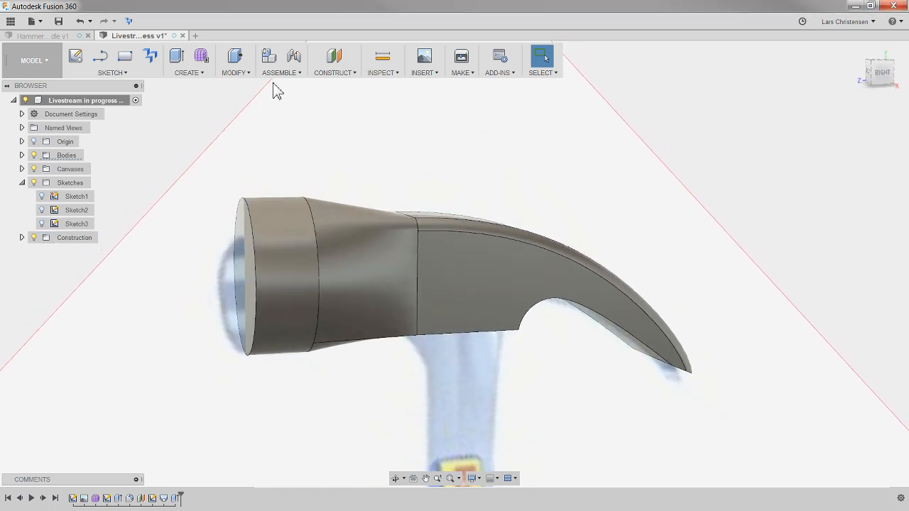
- Fillet the outer circular edge of the striking end with a 4.422 mm constant radius
left_click(244, 76)
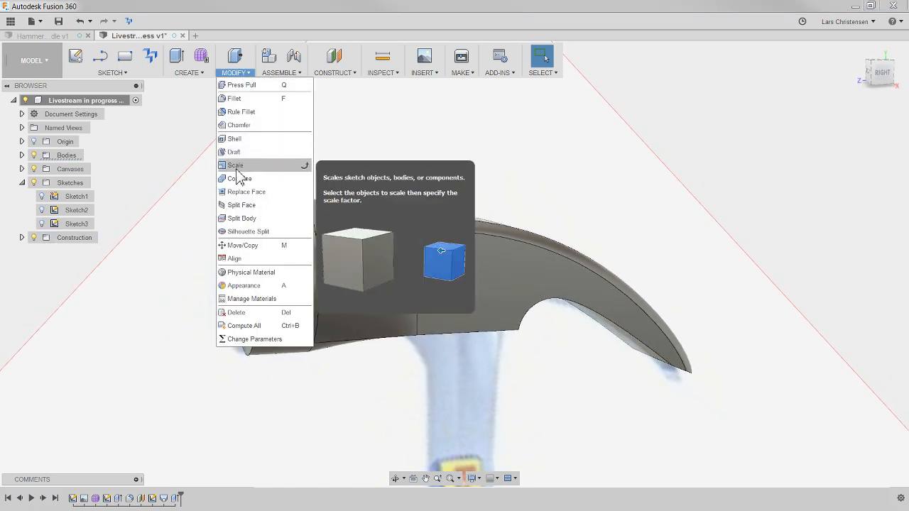
left_click(237, 98)
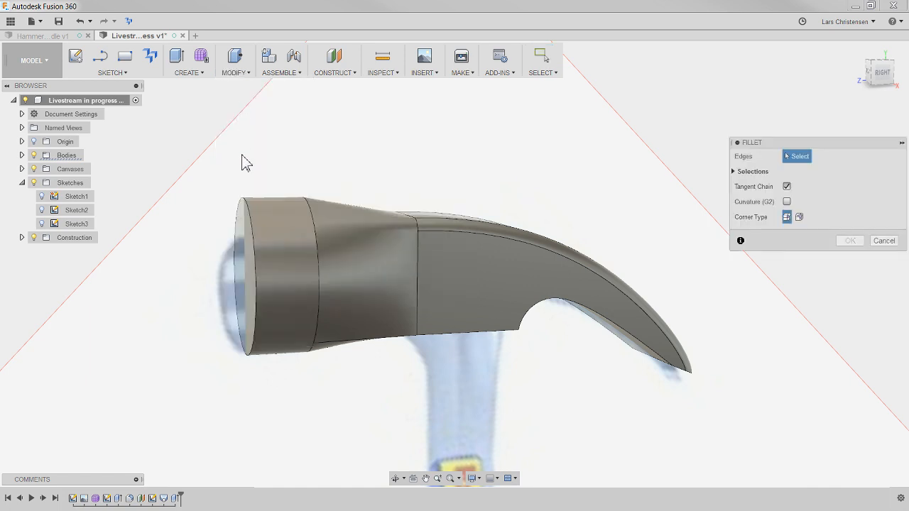
left_click(249, 211)
mouse_move(249, 211)
left_mouse_down()
mouse_move(237, 195)
mouse_move(252, 215)
left_mouse_up()
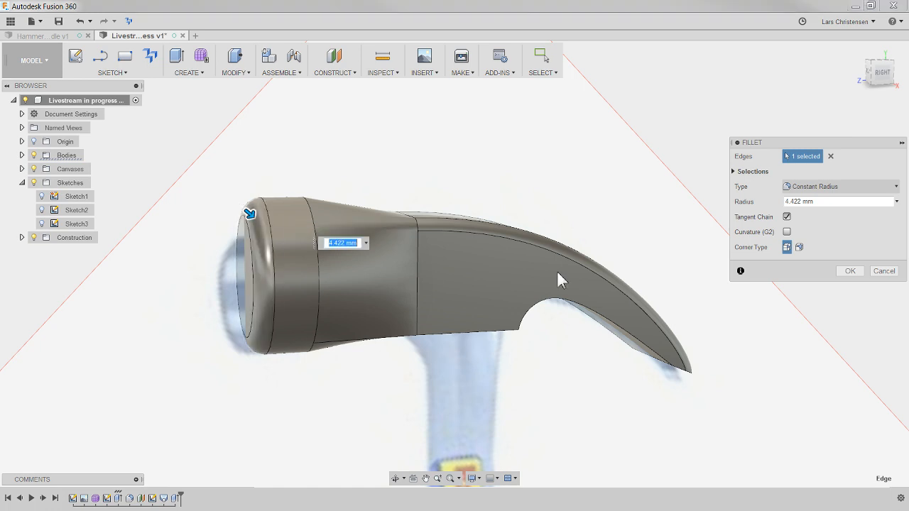
left_click(840, 274)
scroll(349, 277, "down", 2)
middle_click_drag(349, 277, 376, 202, "shift")
middle_click_drag(680, 346, 577, 387, "shift")
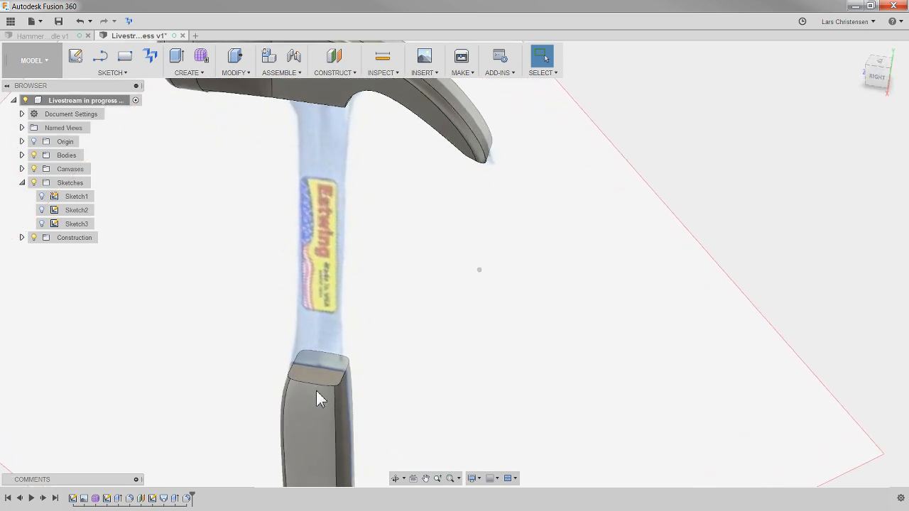
left_click(321, 372)
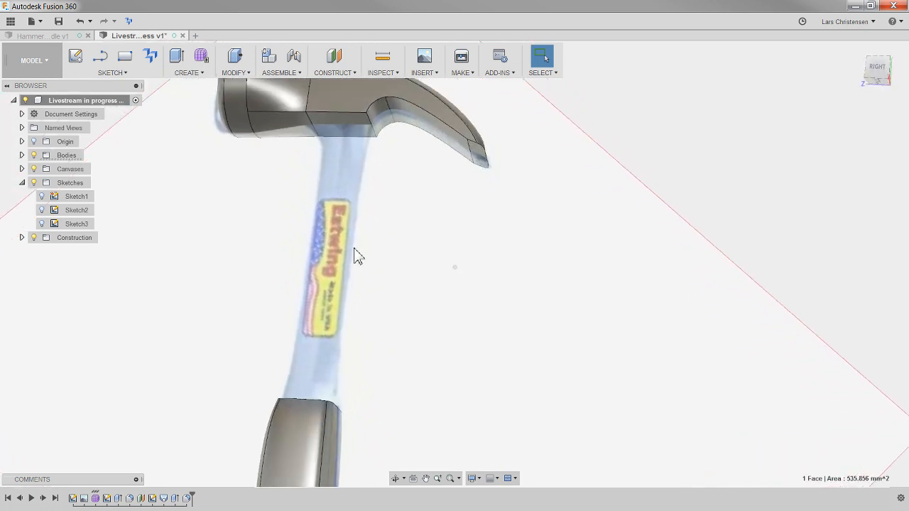
left_click(729, 149)
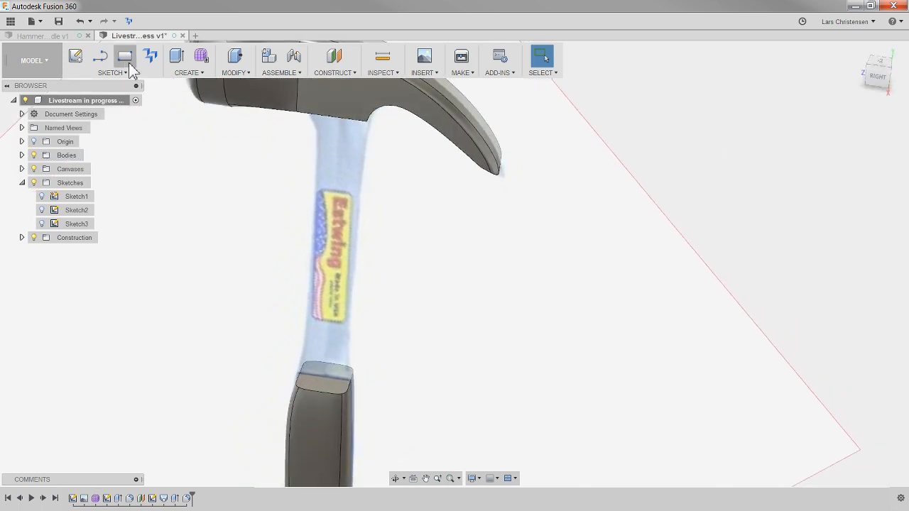
left_click(81, 56)
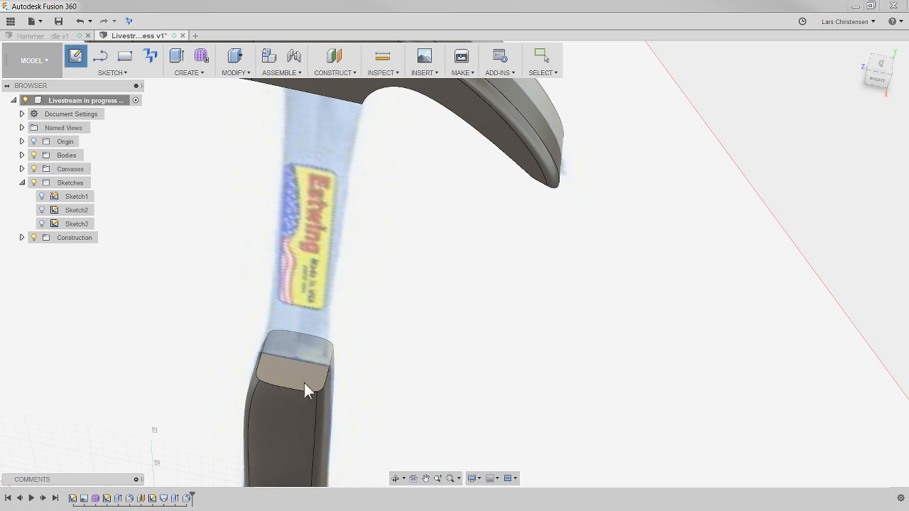
middle_click_drag(287, 386, 421, 208, "shift")
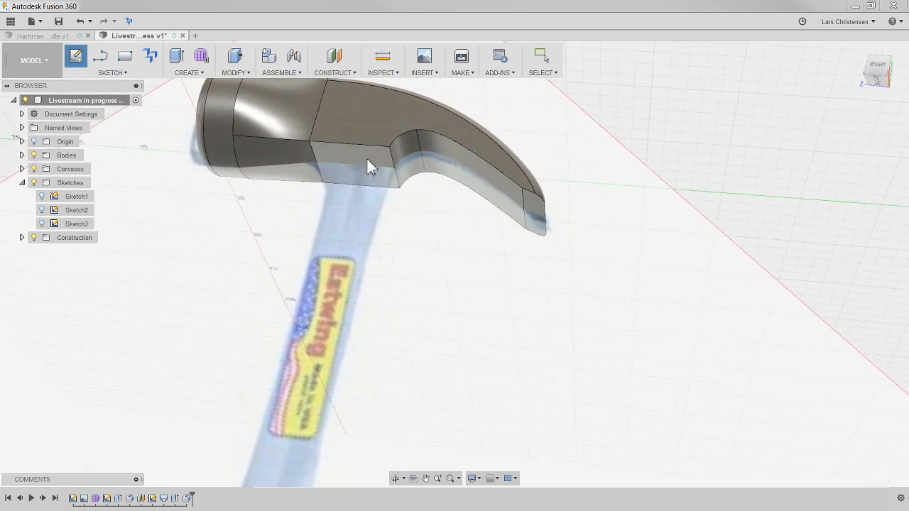
middle_click_drag(350, 153, 315, 298, "shift")
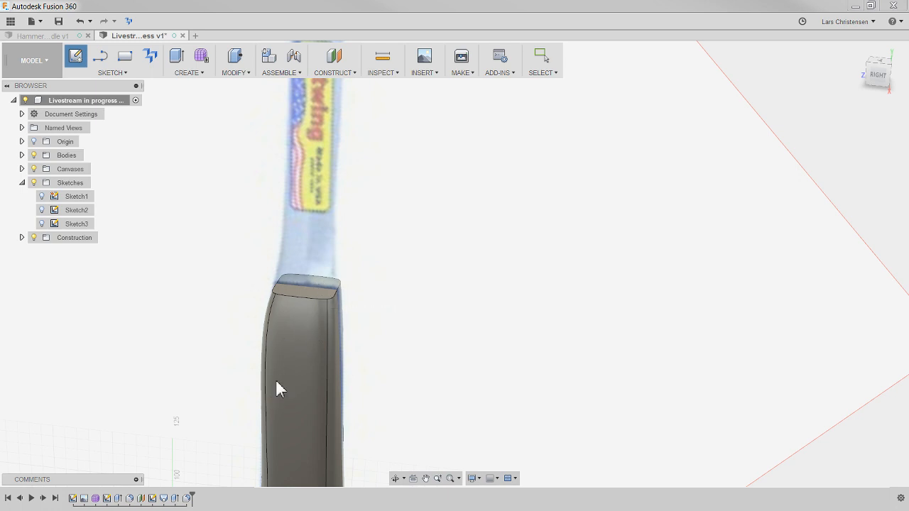
middle_click_drag(124, 311, 270, 371, "shift")
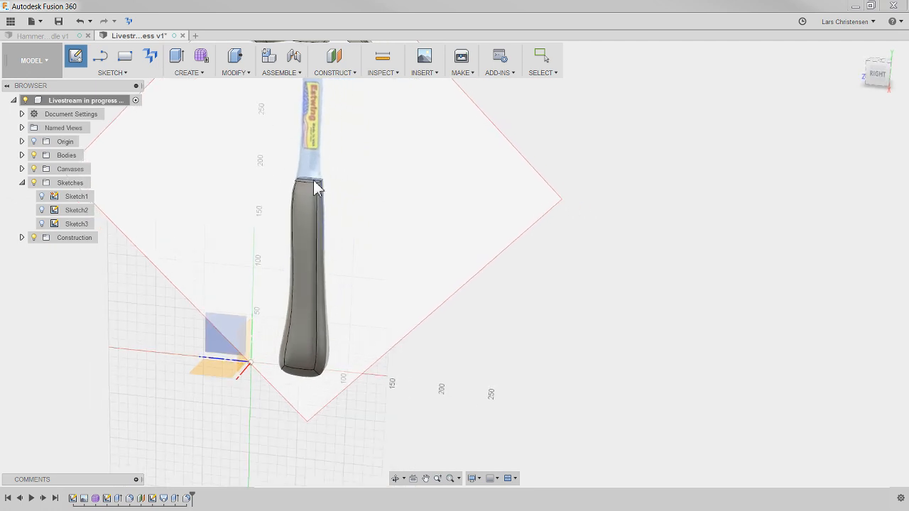
middle_click_drag(319, 189, 324, 191, "shift")
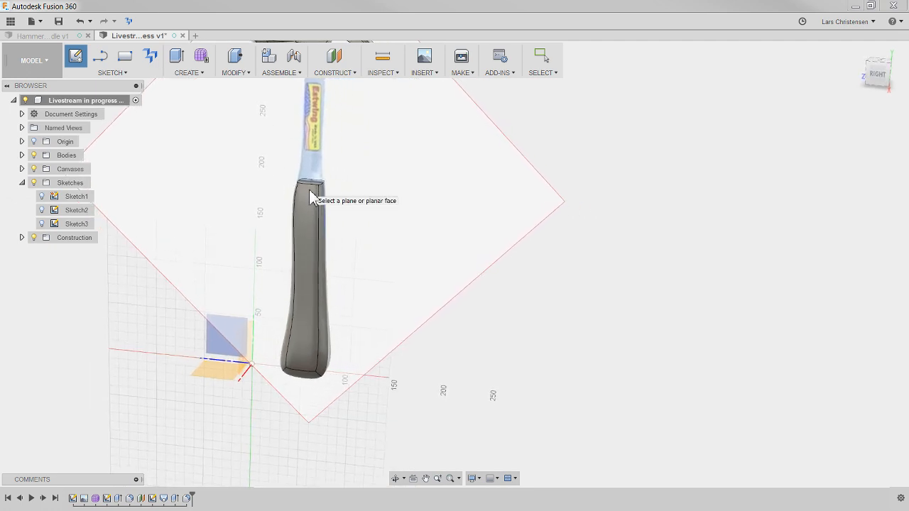
scroll(359, 203, "up", 2)
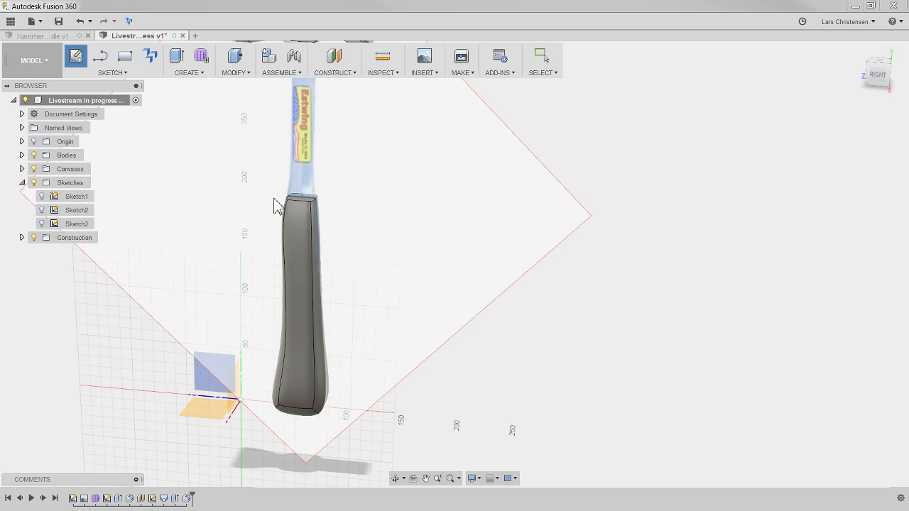
mouse_move(557, 348)
middle_mouse_down("shift")
mouse_move(603, 322)
mouse_move(381, 258)
middle_mouse_up("shift")
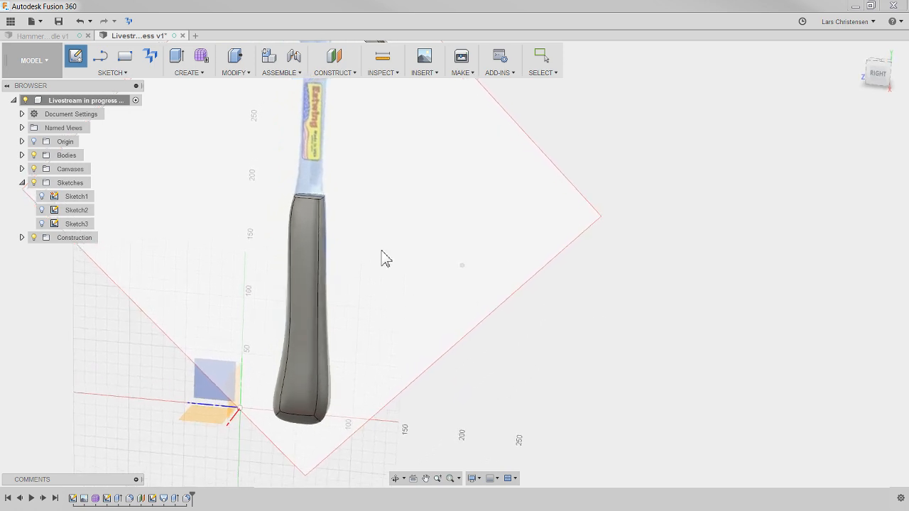
- Show the origin and create a construction plane offset 189.313 mm from the XZ plane, just below the grip's upper end
left_click(333, 57)
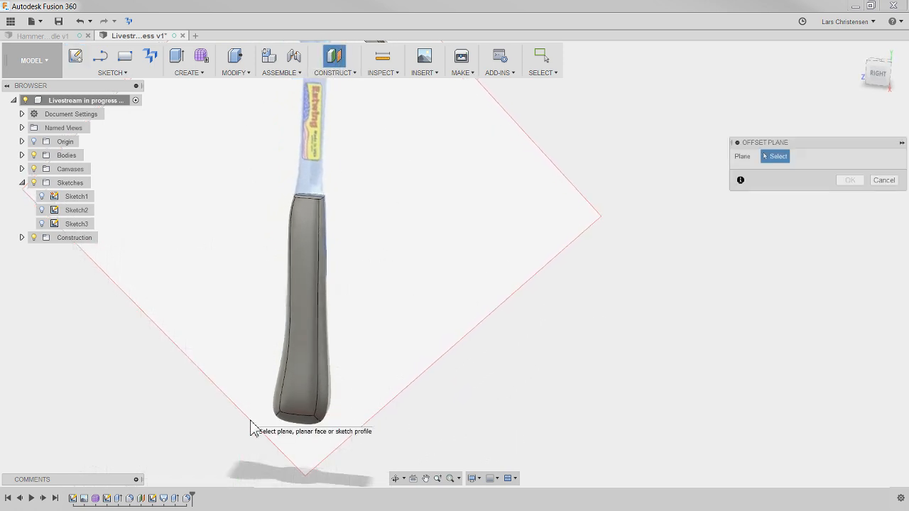
middle_click_drag(252, 394, 320, 387, "shift")
left_click(34, 142)
left_click(237, 366)
left_click_drag(257, 371, 253, 212)
left_click(888, 71)
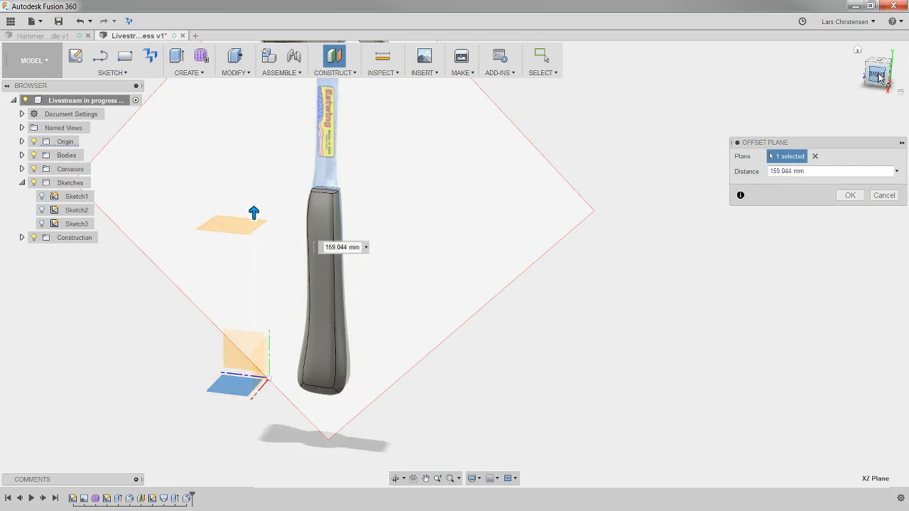
left_click_drag(230, 247, 229, 210)
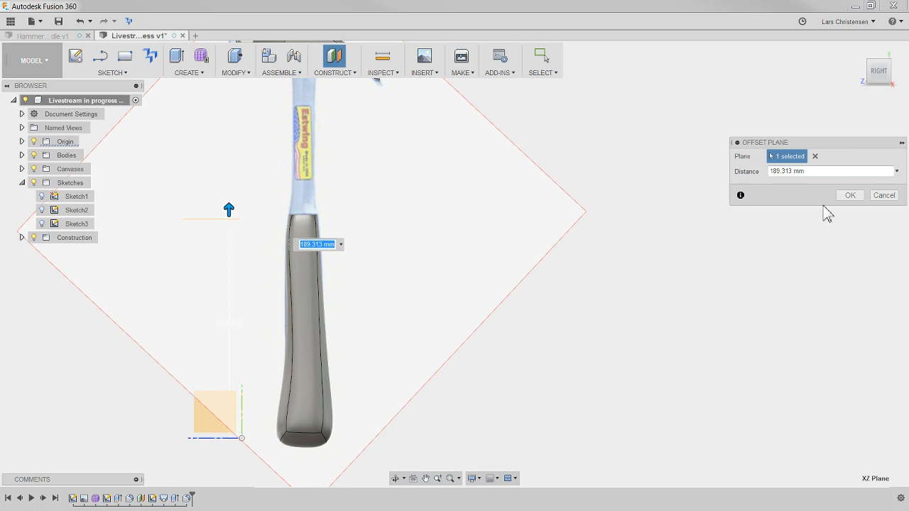
left_click(848, 196)
middle_click_drag(847, 196, 638, 196, "shift")
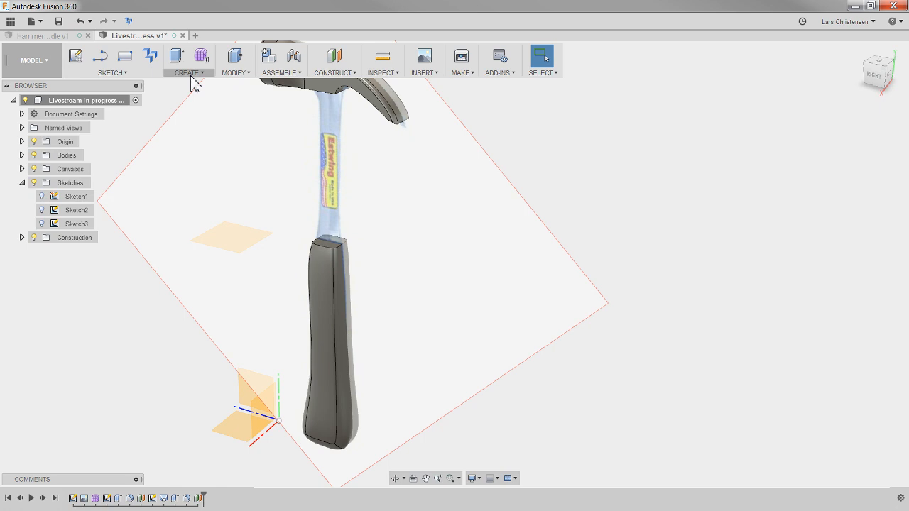
- Split the grip body with the offset plane near its upper end
left_click(233, 72)
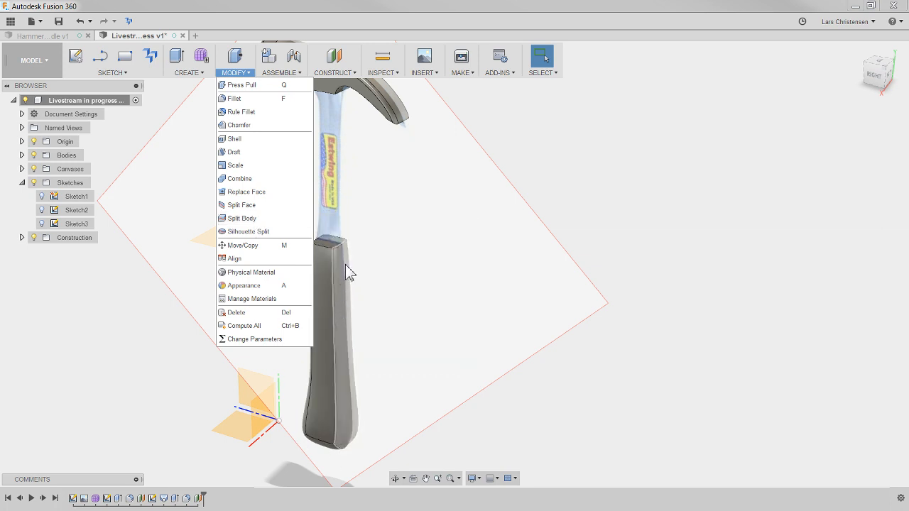
left_click(241, 220)
scroll(233, 182, "up", 1)
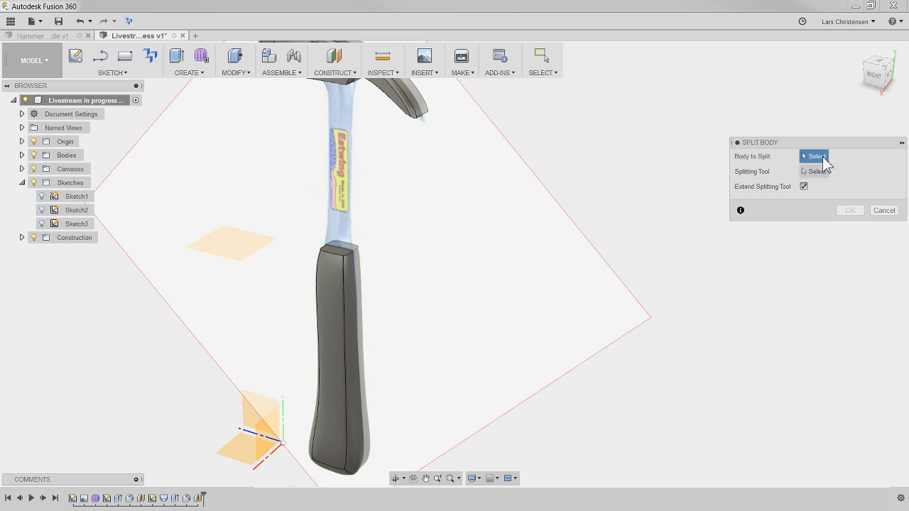
left_click(369, 339)
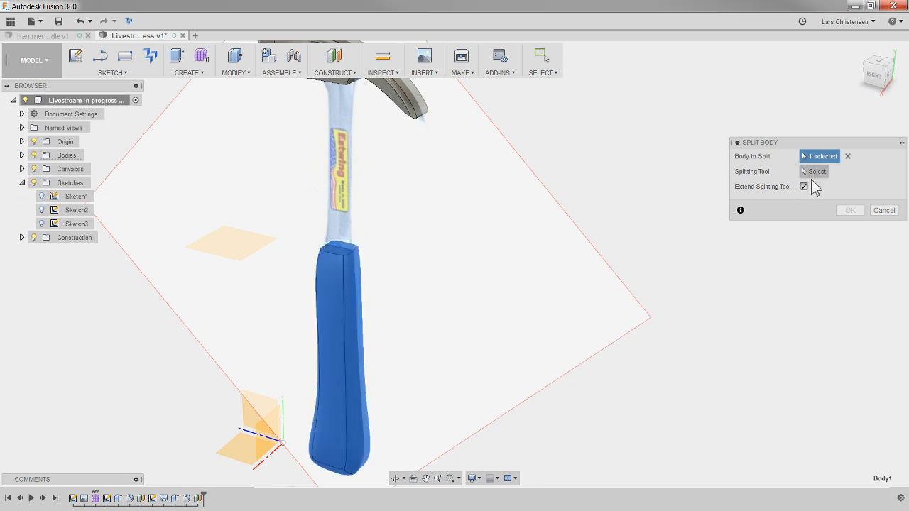
left_click(814, 172)
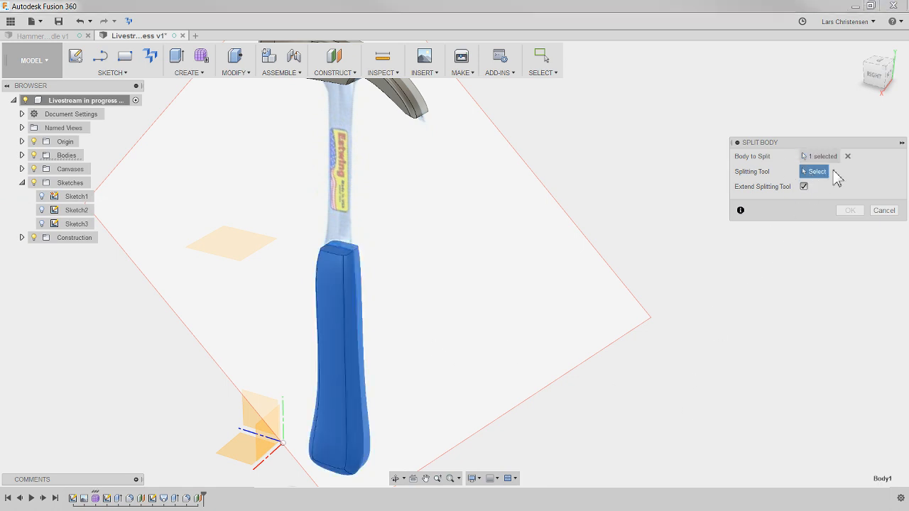
left_click(231, 246)
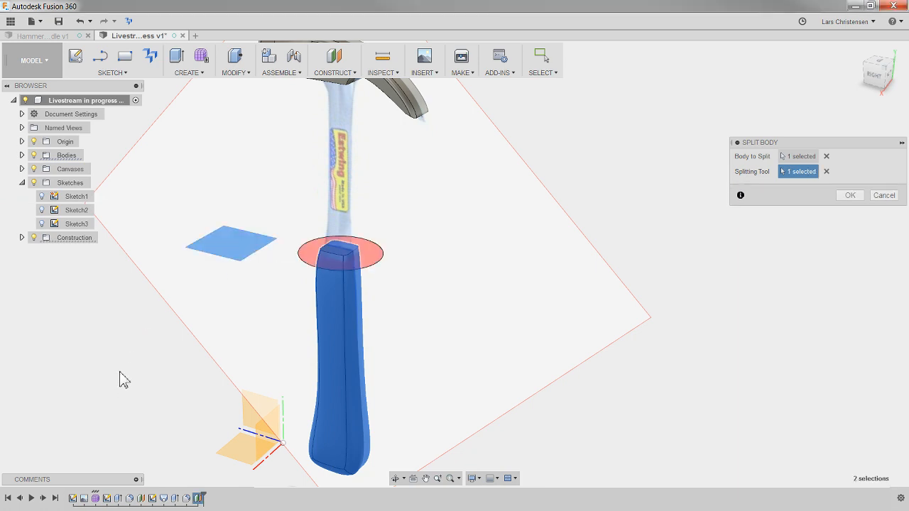
middle_click_drag(438, 291, 387, 312, "shift")
scroll(430, 294, "up", 3)
mouse_move(367, 284)
middle_mouse_down("shift")
mouse_move(388, 274)
mouse_move(376, 279)
middle_mouse_up("shift")
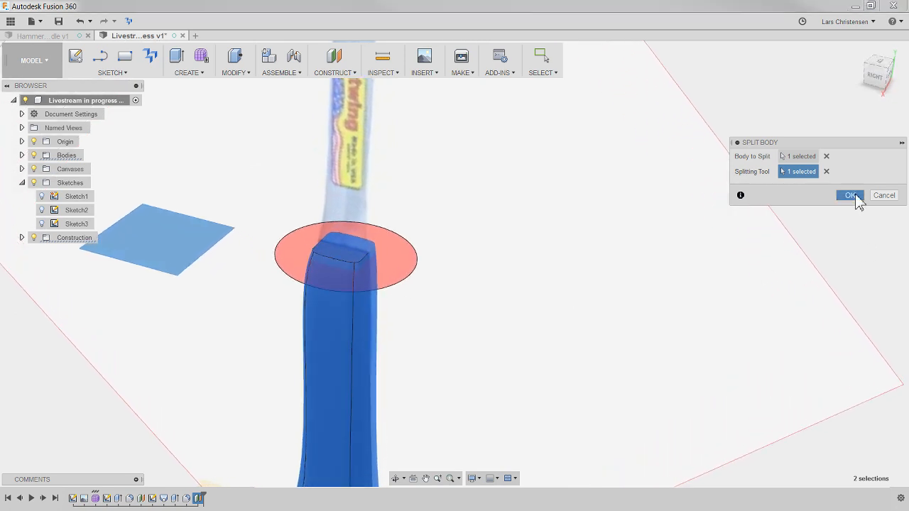
left_click(850, 195)
mouse_move(335, 325)
middle_mouse_down("shift")
mouse_move(360, 324)
mouse_move(318, 287)
mouse_move(296, 292)
mouse_move(290, 309)
middle_mouse_up("shift")
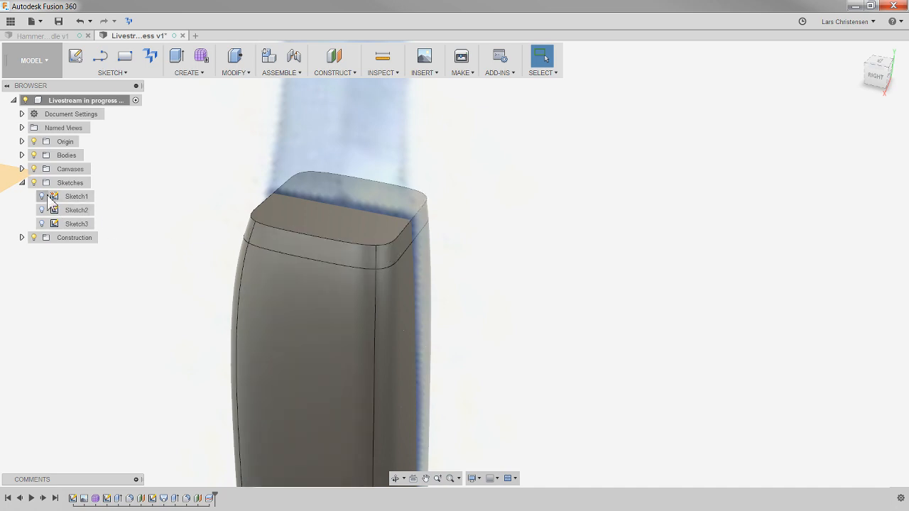
- Highlight the listed bodies one by one to identify the grip, the head and the thin slice split off the grip
left_click(22, 154)
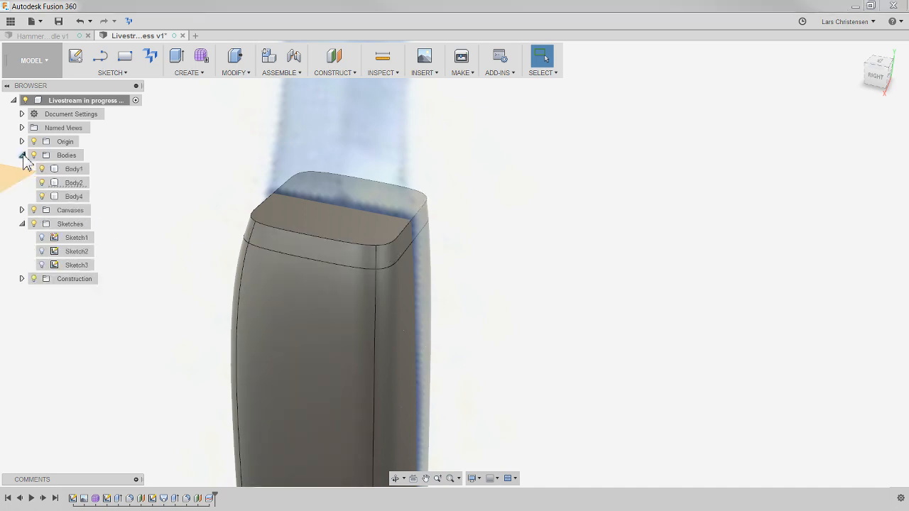
left_click(71, 170)
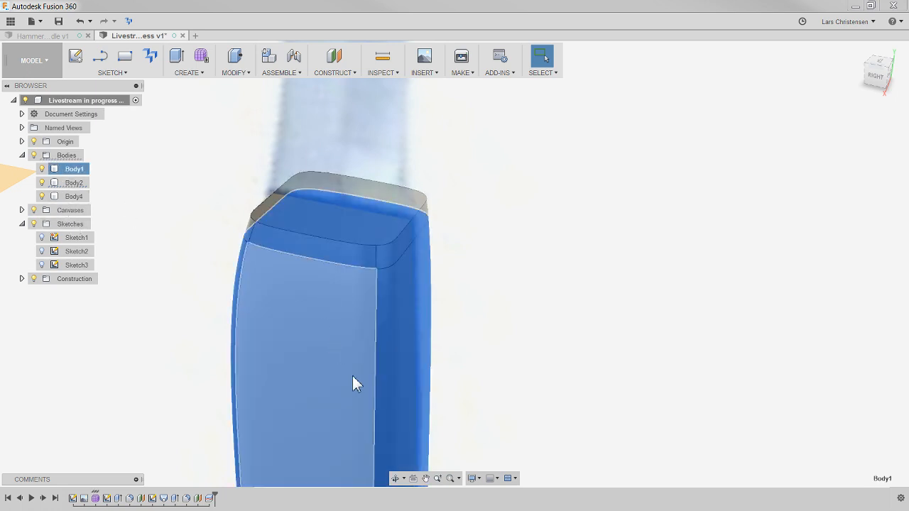
left_click(74, 183)
left_click(74, 196, "ctrl")
scroll(272, 245, "down", 5)
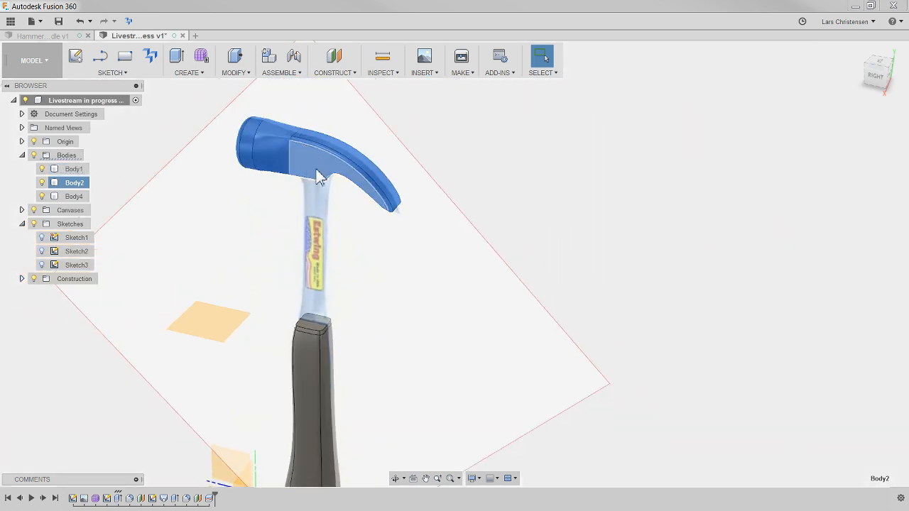
left_click(71, 196)
scroll(315, 341, "up", 6)
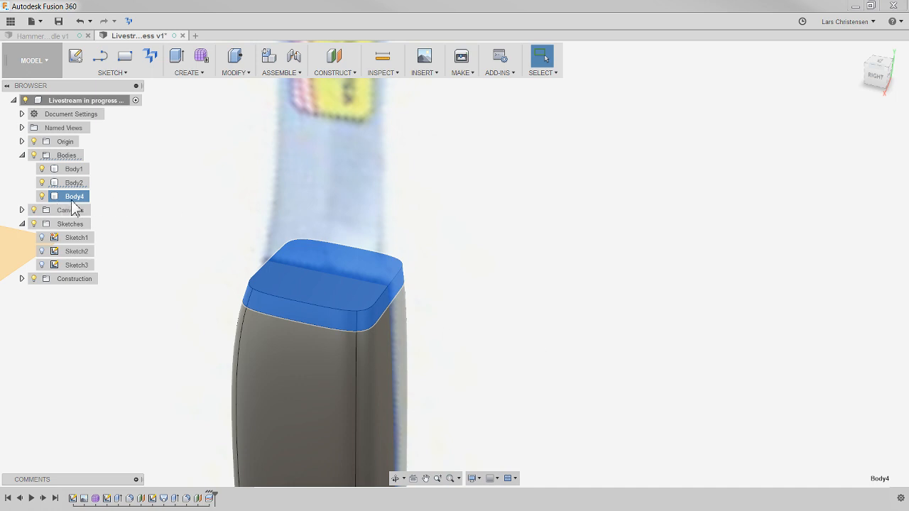
- Try to delete the thin slice body on top of the grip, and undo the deletion
right_click(73, 201)
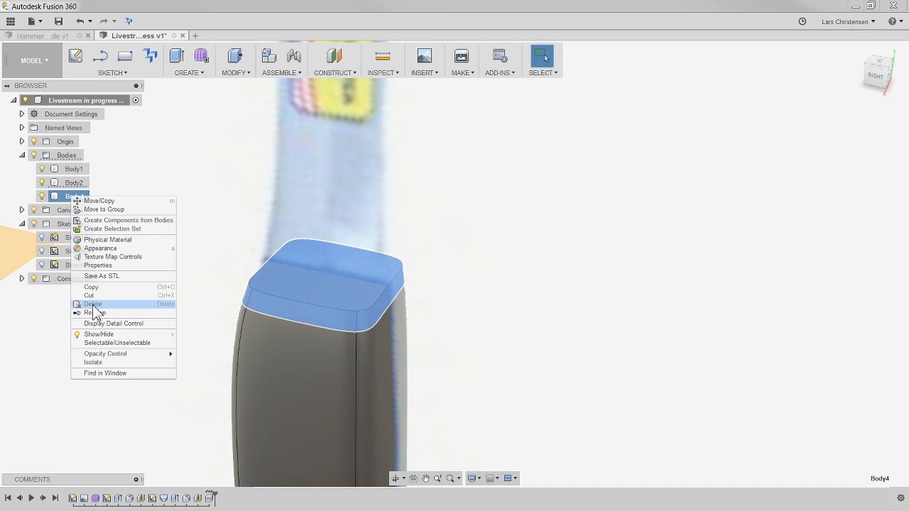
left_click(94, 305)
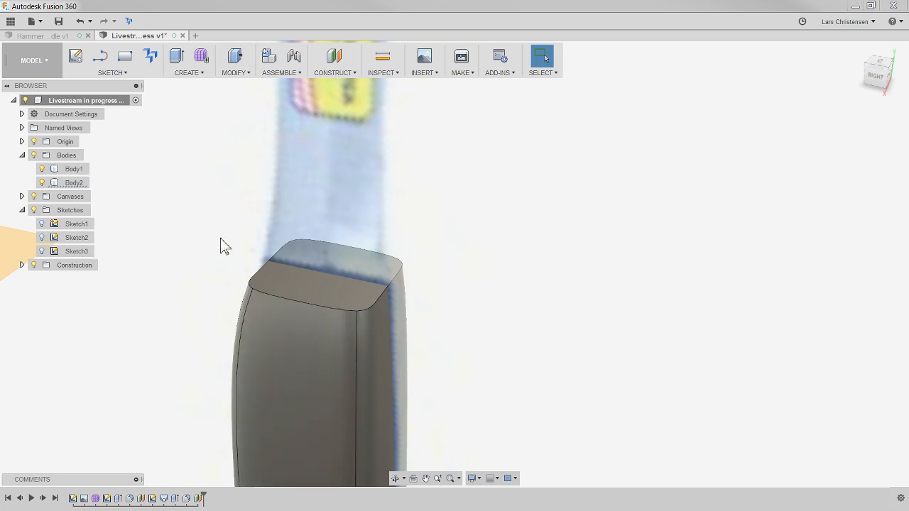
key("ctrl+z")
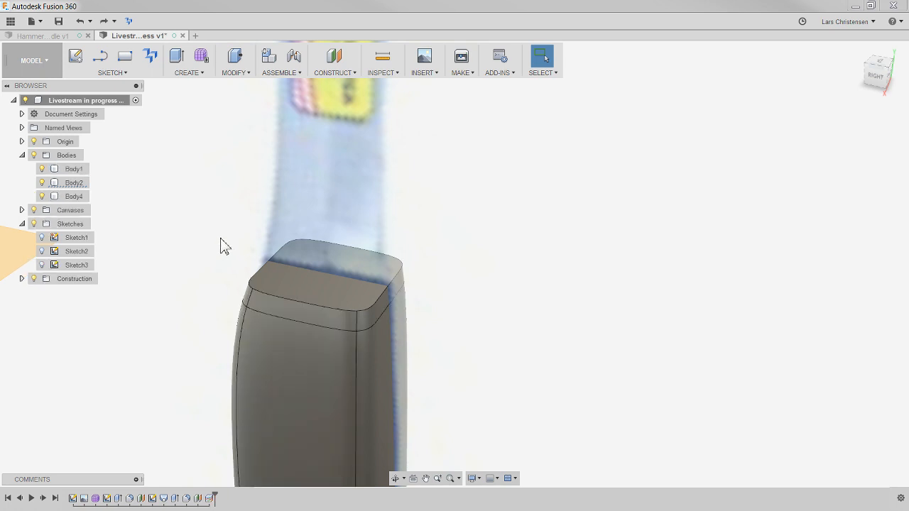
right_click(84, 196)
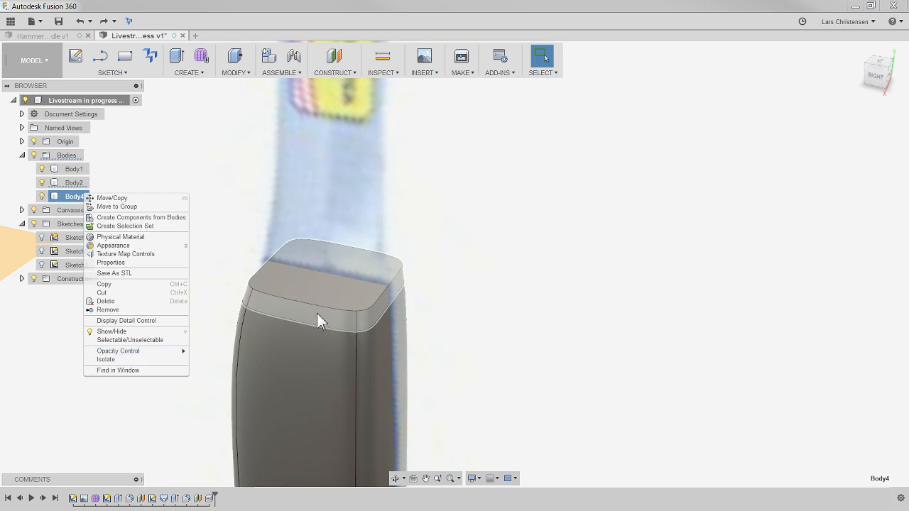
left_click(104, 302)
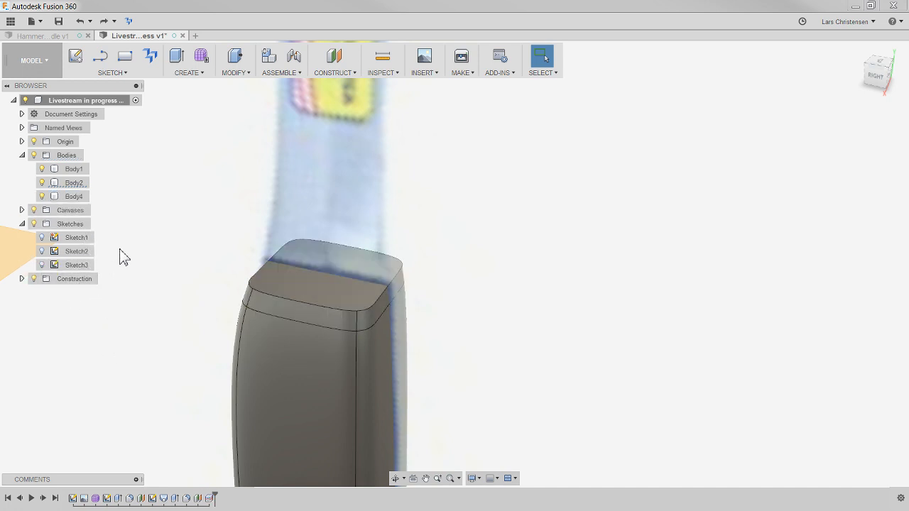
- Take the thin slice body off the grip's upper end with Remove, keeping the split in the design history
left_click(79, 197)
right_click(80, 197)
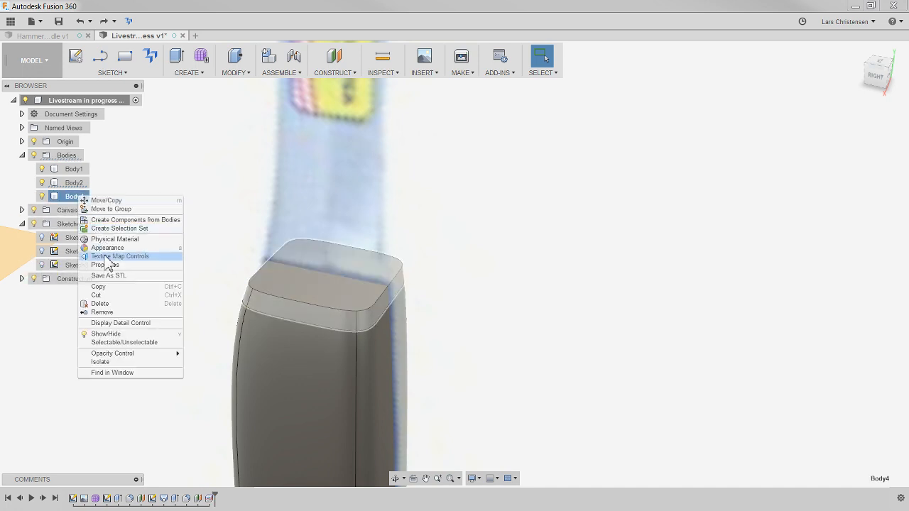
left_click(102, 313)
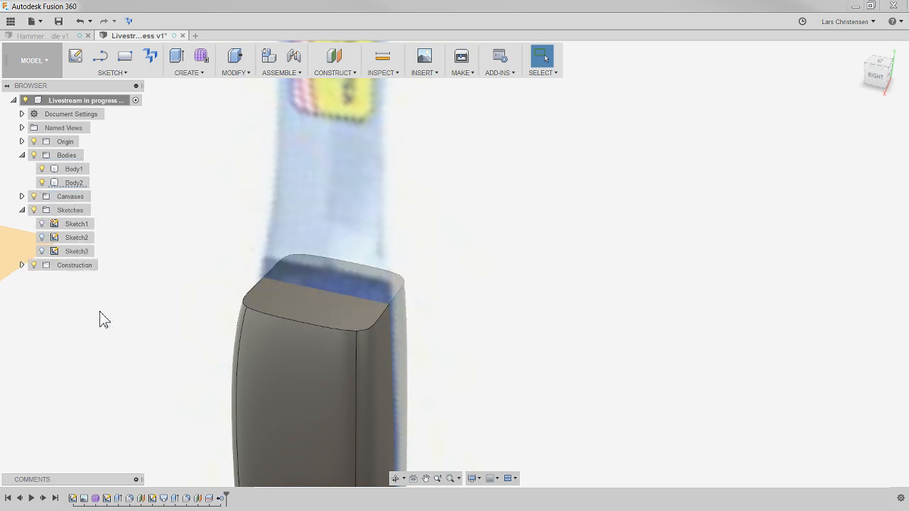
left_click(309, 313)
left_click(152, 329)
left_click(291, 312)
left_click(163, 282)
left_click(305, 317)
left_click(135, 307)
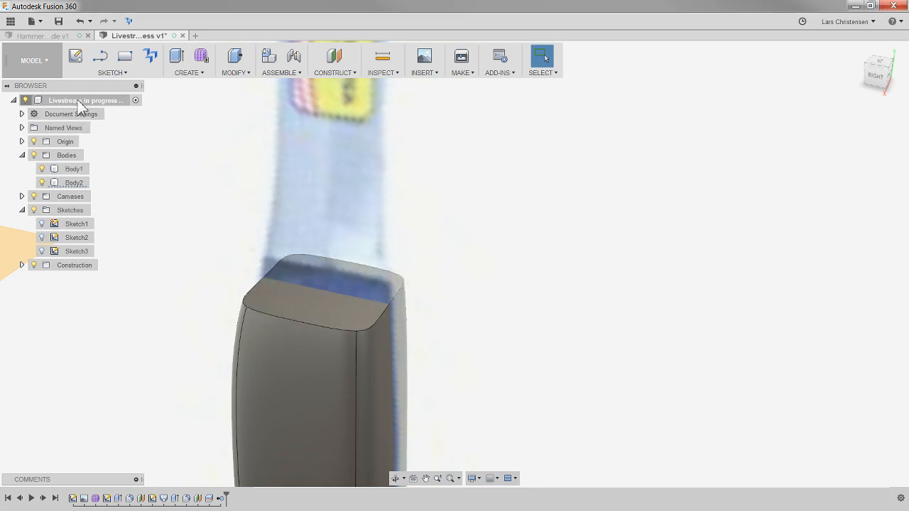
left_click(77, 59)
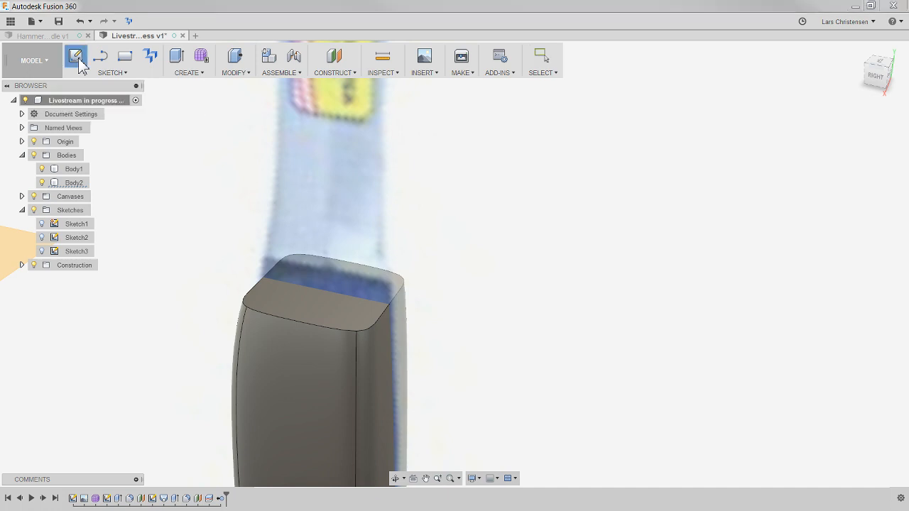
left_click(331, 312)
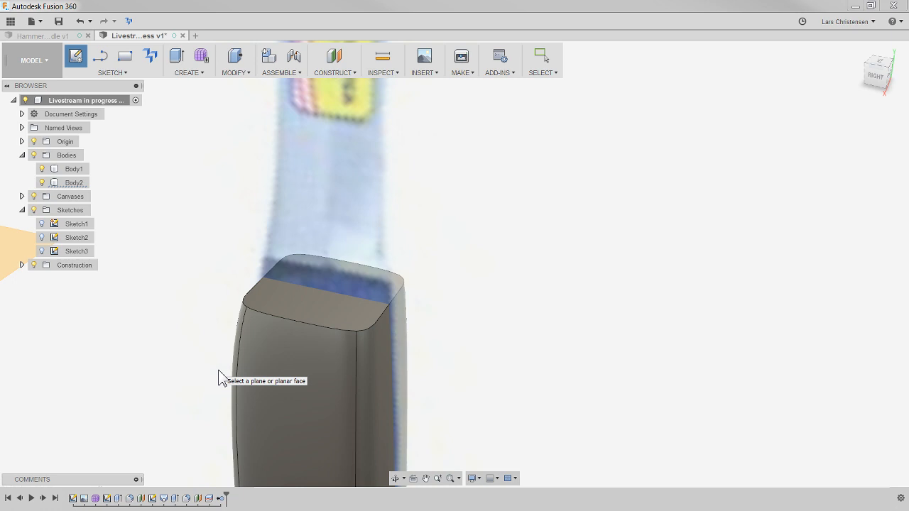
left_click(313, 311)
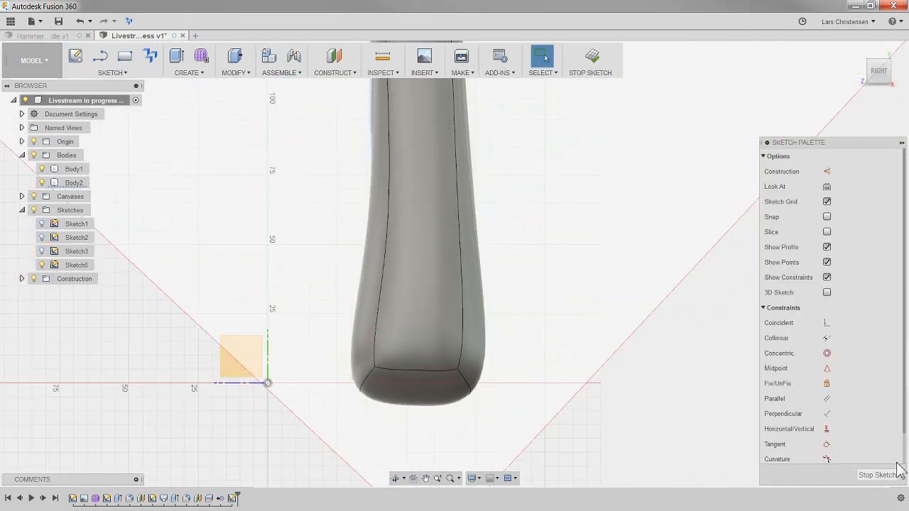
left_click(896, 472)
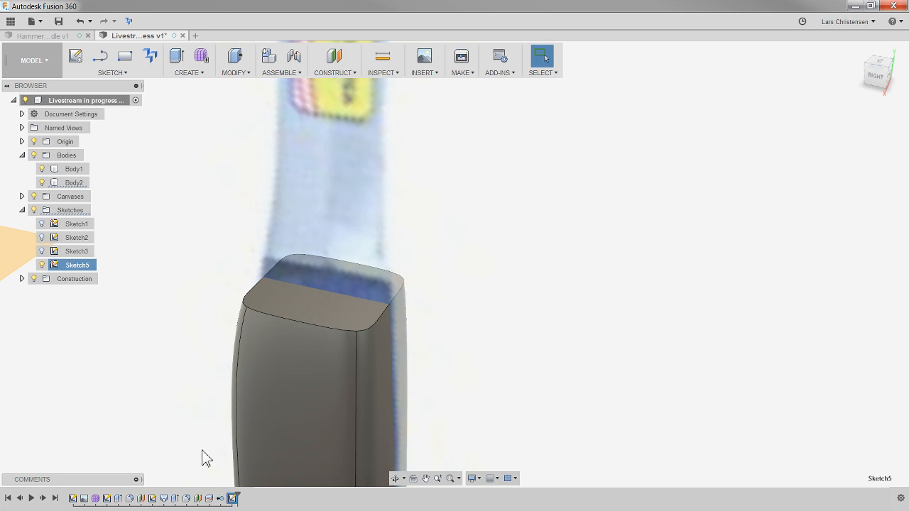
key("Delete")
- Loft a shaft from the grip's flat upper face to the flat underside face of the hammer head, using the Join operation
middle_click_drag(128, 364, 308, 385, "shift")
left_click(188, 73)
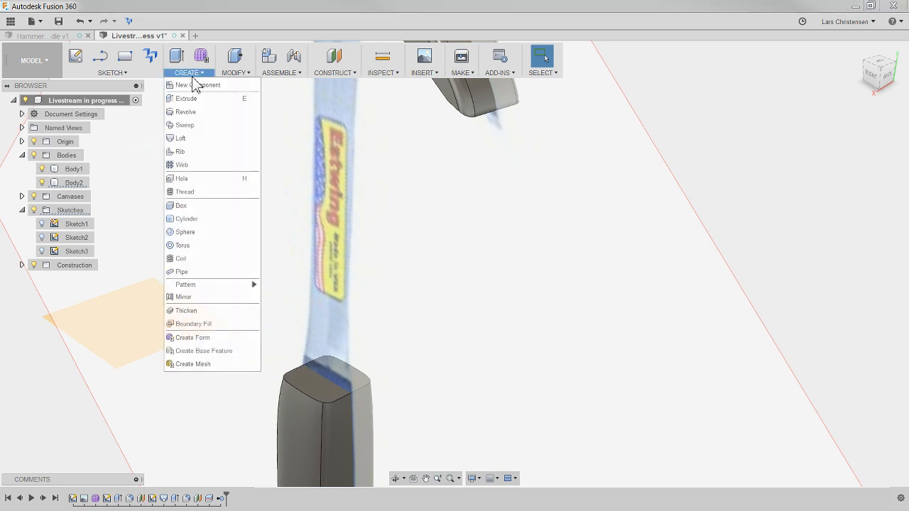
left_click(193, 141)
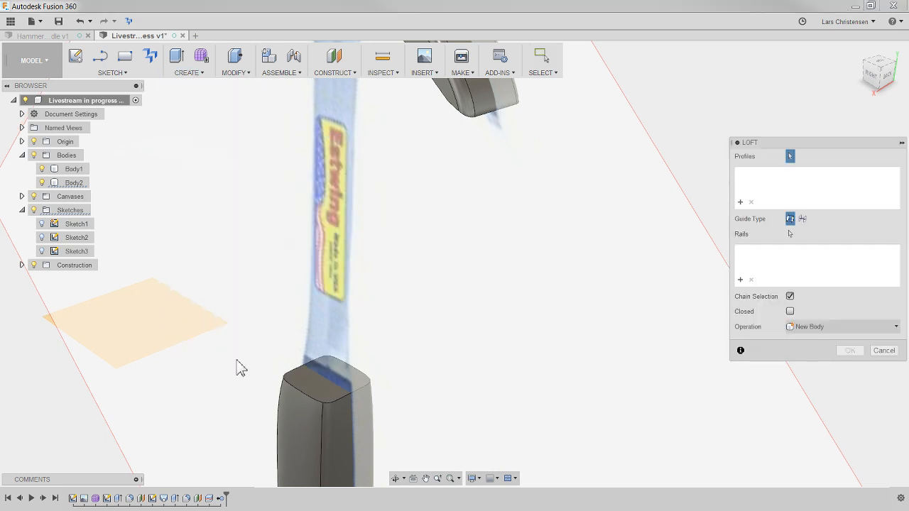
left_click(314, 389)
middle_click_drag(298, 384, 385, 219, "shift")
left_click(385, 216)
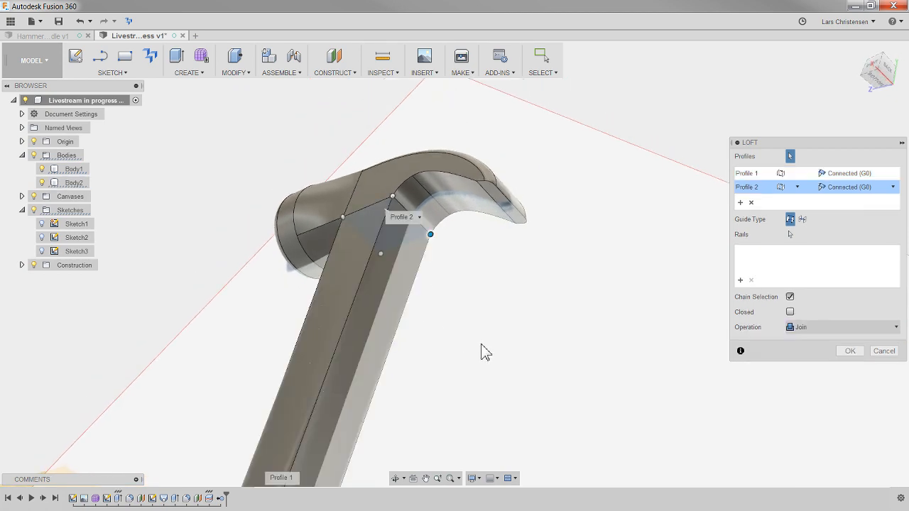
mouse_move(481, 351)
middle_mouse_down("shift")
mouse_move(459, 334)
mouse_move(475, 355)
middle_mouse_up("shift")
middle_click_drag(328, 200, 456, 217, "shift")
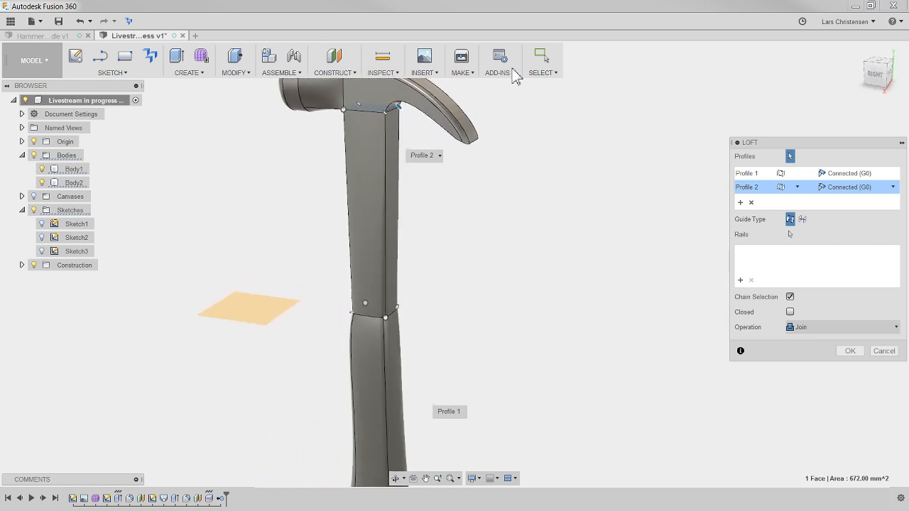
left_click(849, 351)
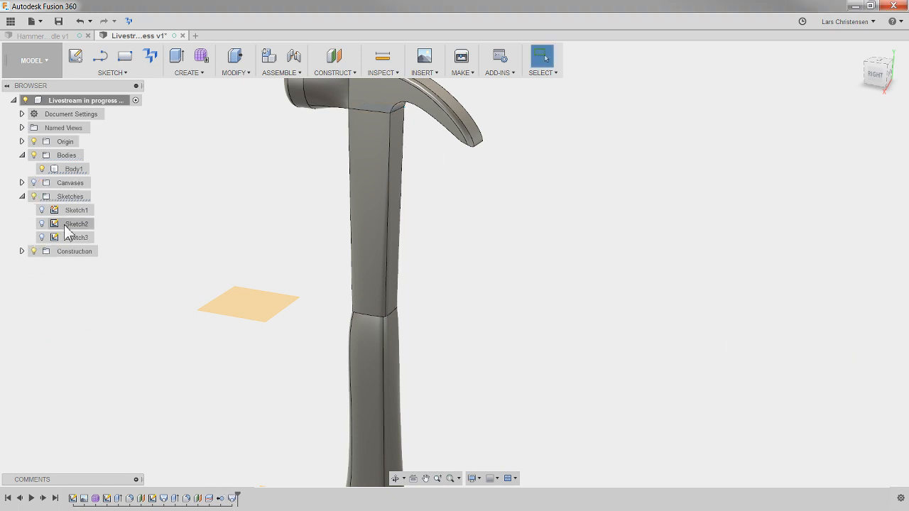
- Highlight the joined body and examine how the lofted shaft connects the grip and the head
left_click(63, 172)
scroll(212, 202, "down", 4)
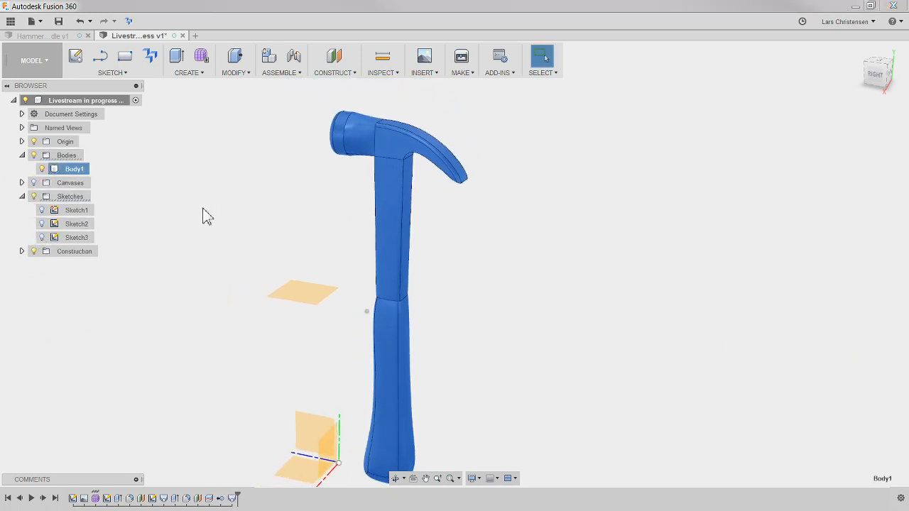
left_click(469, 334)
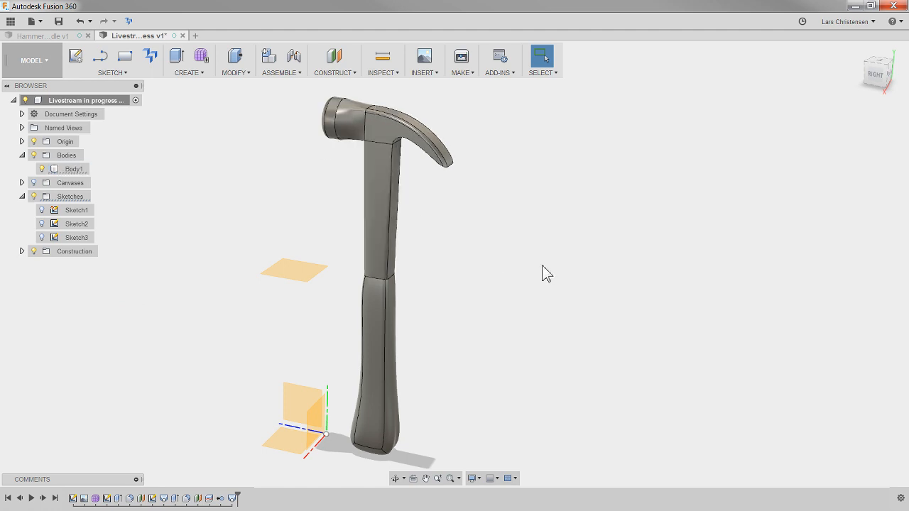
scroll(376, 172, "up", 3)
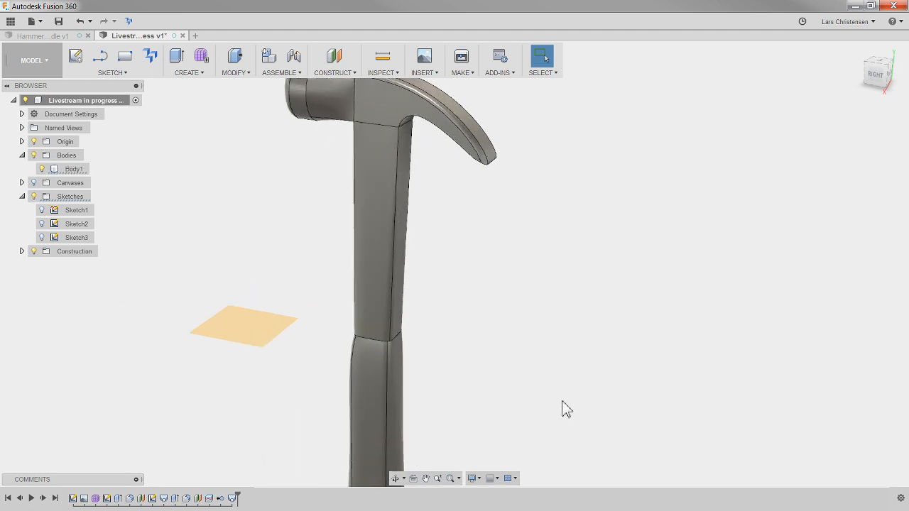
- Show the reference canvas again and delete the loft between the grip and the head
left_click(34, 183)
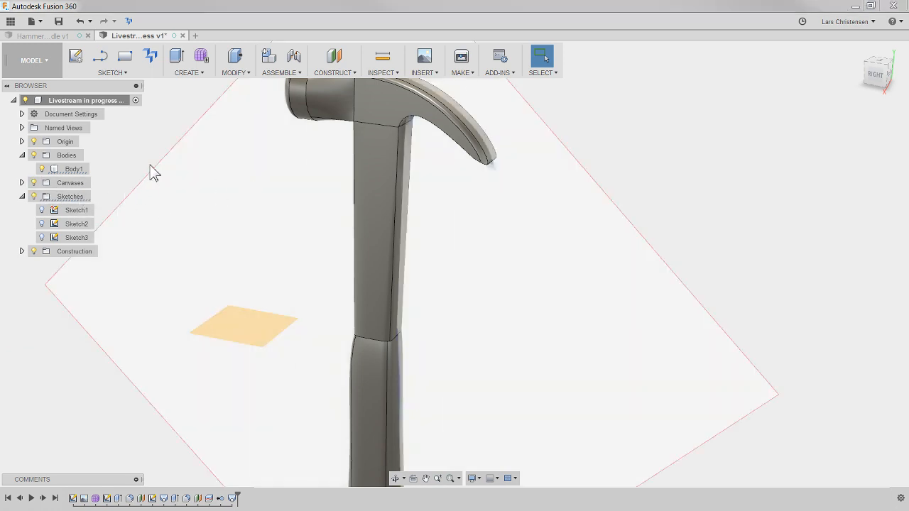
left_click(232, 499)
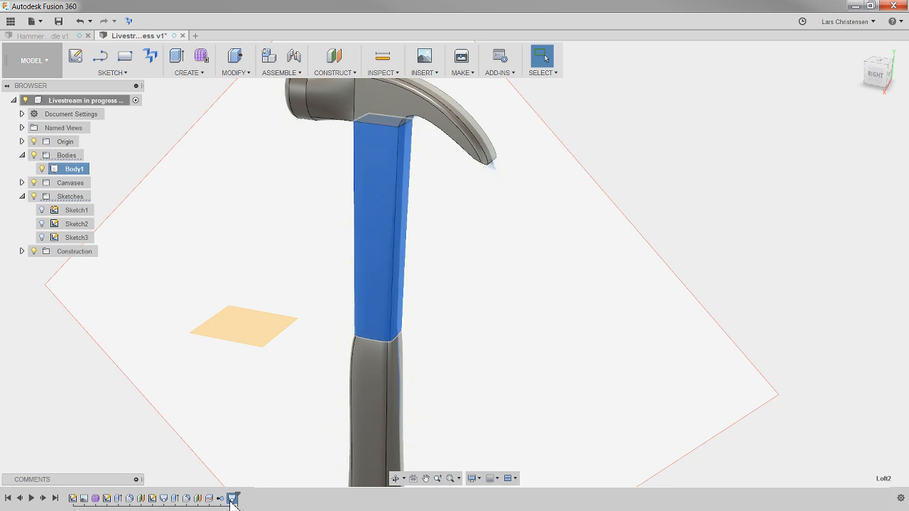
key("Delete")
- Create a construction plane offset 10 mm above the grip's flat upper face
middle_click_drag(469, 204, 376, 148, "shift")
middle_click_drag(389, 276, 355, 312, "shift")
middle_click_drag(656, 238, 369, 388, "shift")
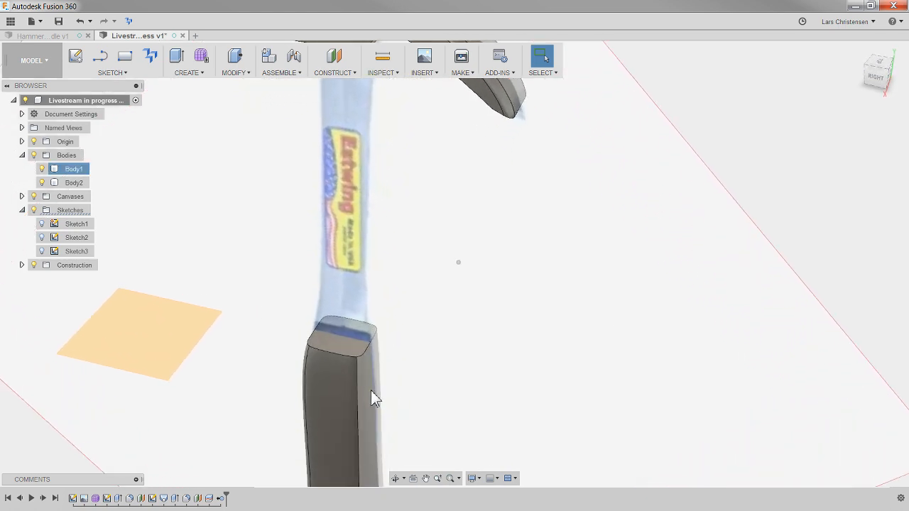
middle_click_drag(505, 419, 372, 342, "shift")
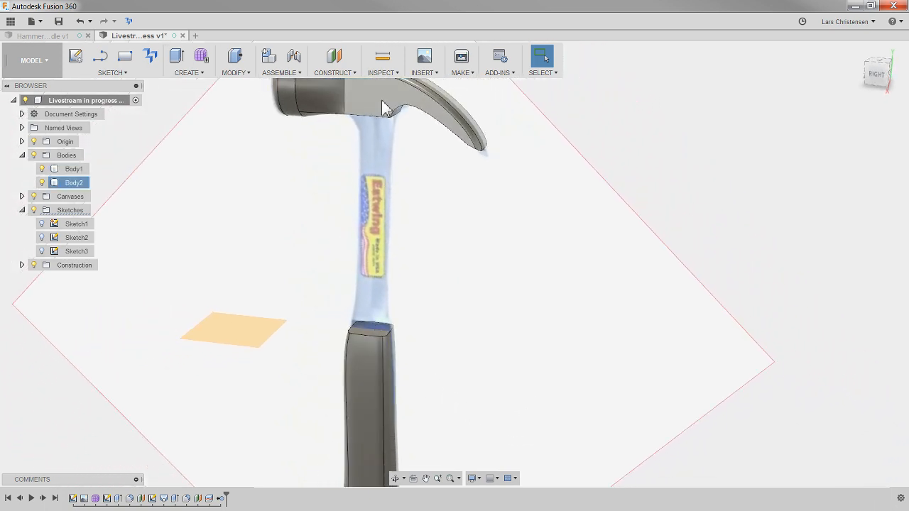
middle_click_drag(612, 320, 618, 318, "shift")
scroll(730, 210, "up", 5)
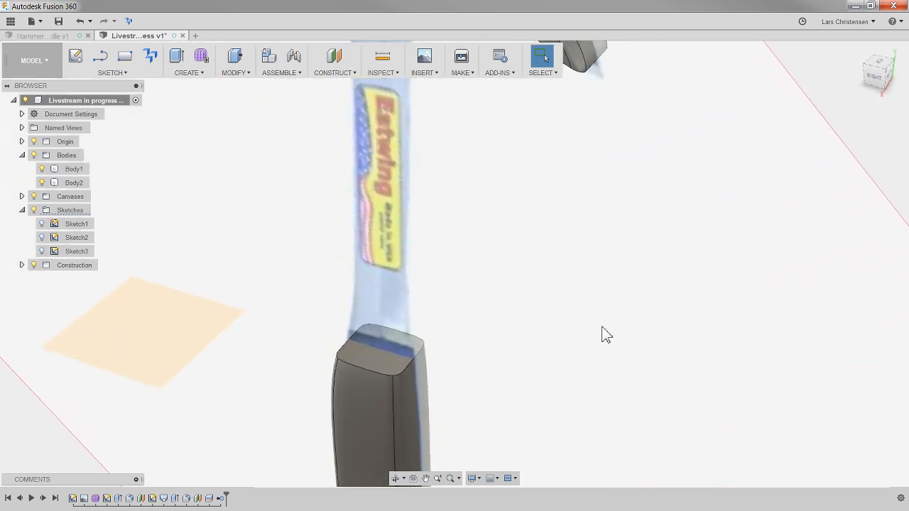
left_click(335, 56)
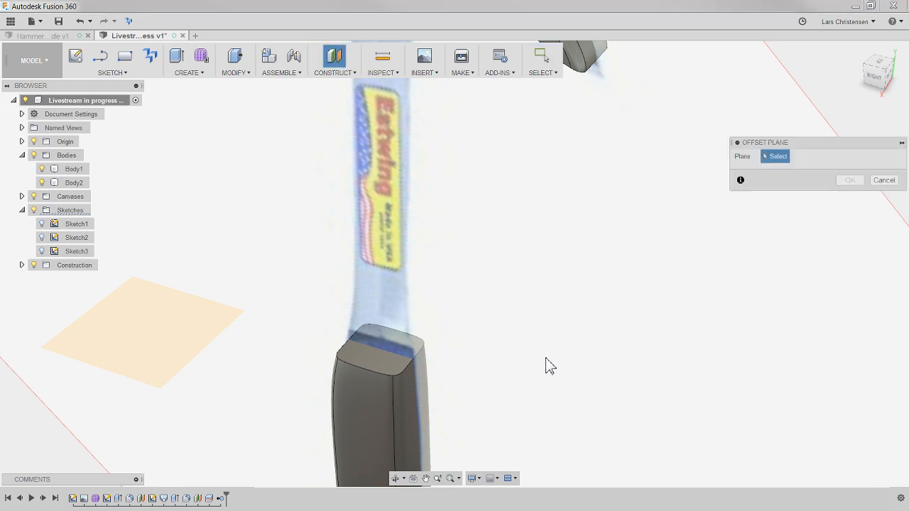
left_click(370, 363)
left_click_drag(370, 349, 370, 330)
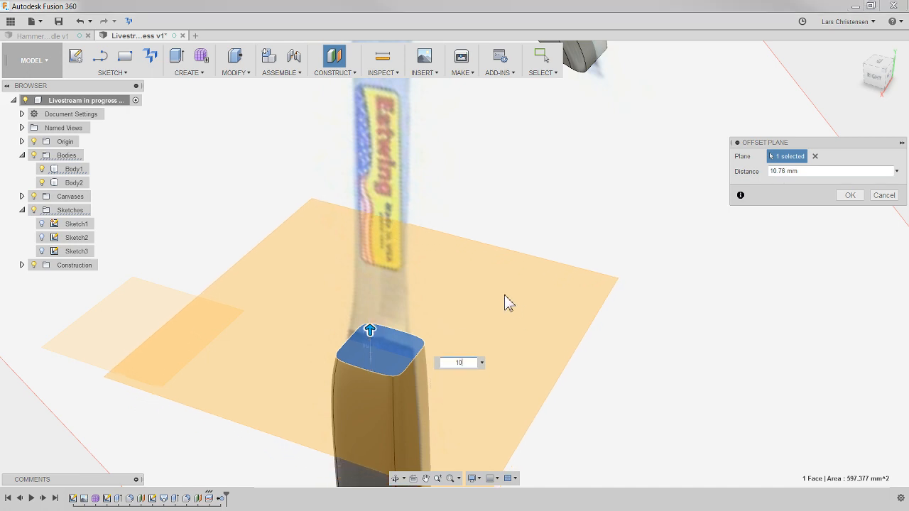
key("Return")
- Start a sketch on the new offset plane and hide the hammer head body to expose the grip's upper face
middle_click_drag(675, 215, 663, 277, "shift")
middle_click_drag(486, 355, 590, 331, "shift")
left_click(503, 357)
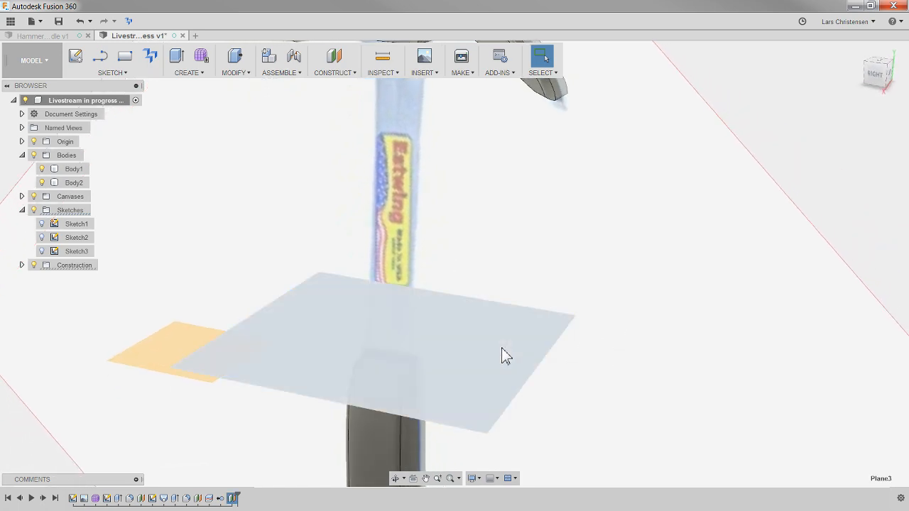
right_click(503, 357)
left_click(497, 403)
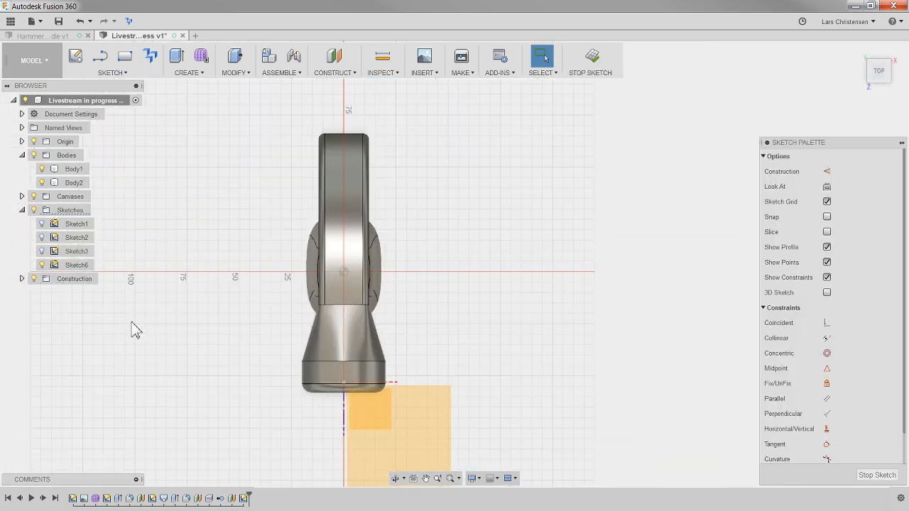
left_click(46, 170)
left_click(42, 183)
scroll(354, 292, "up", 3)
scroll(314, 285, "up", 3)
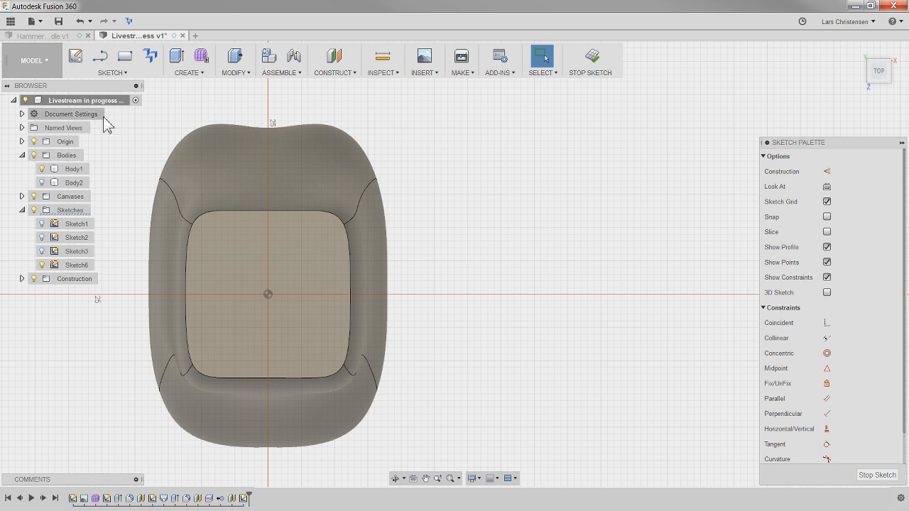
left_click(125, 61)
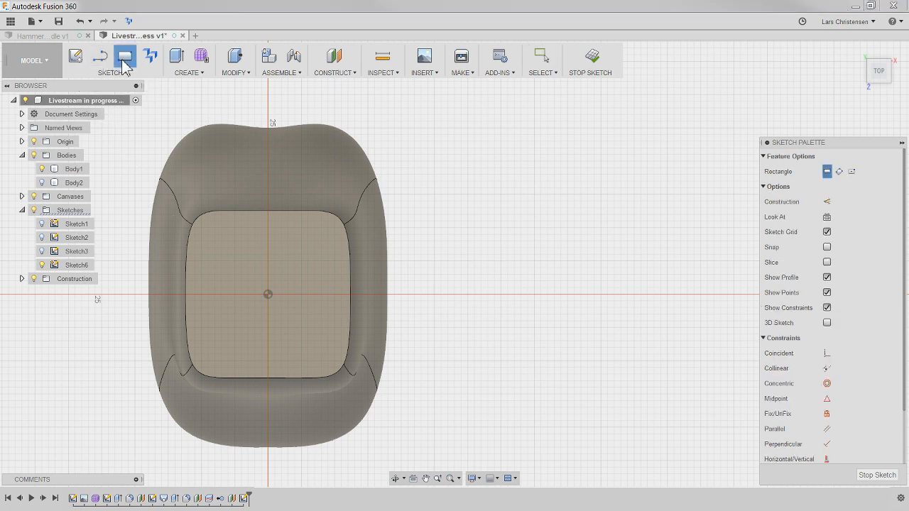
left_click(267, 294)
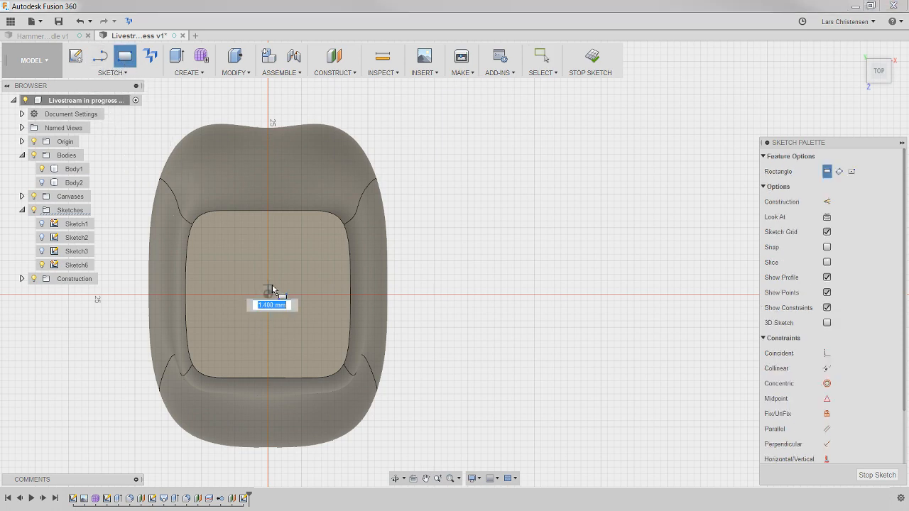
key("Escape")
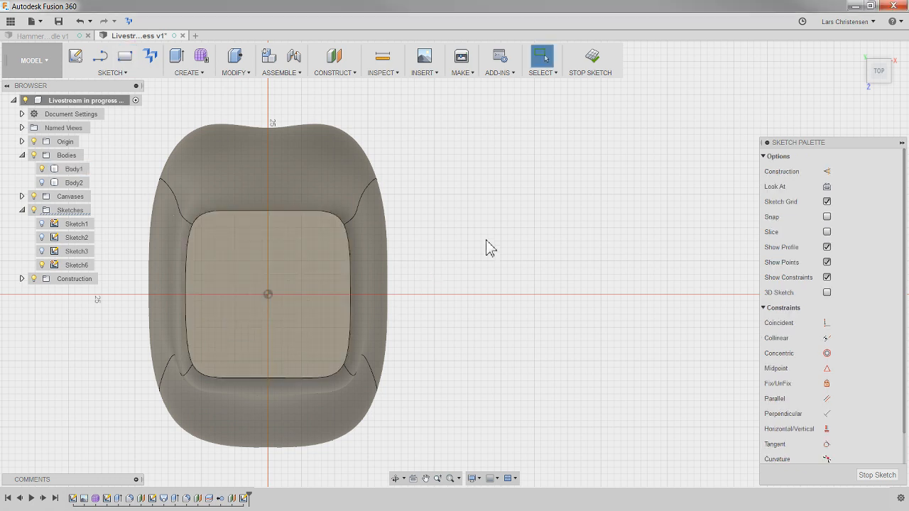
- Sketch a center rectangle about 7 by 19 mm around the center point, with its long side running front to back on the hammer
key("s")
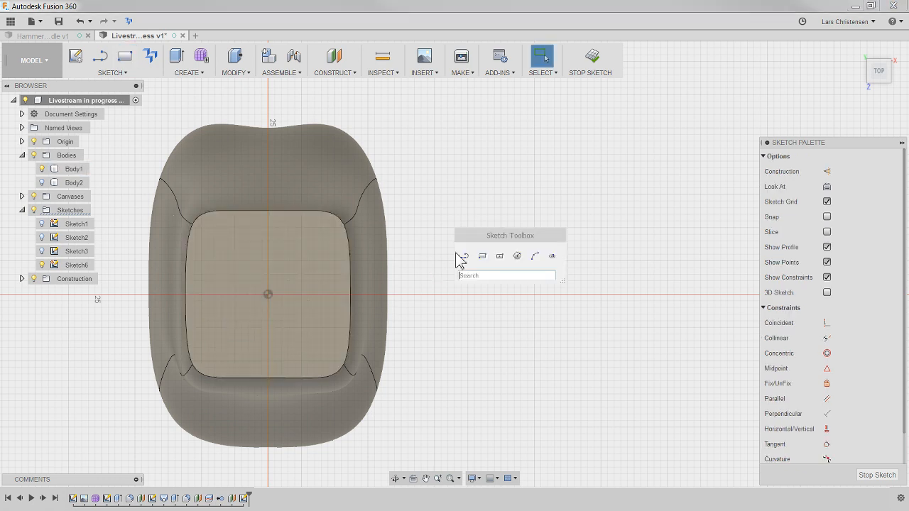
left_click(497, 253)
left_click(269, 293)
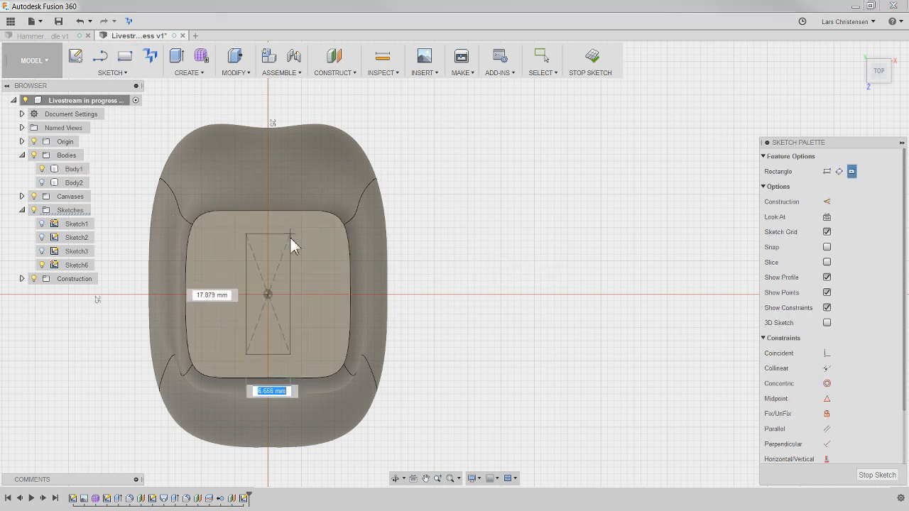
left_click(293, 230)
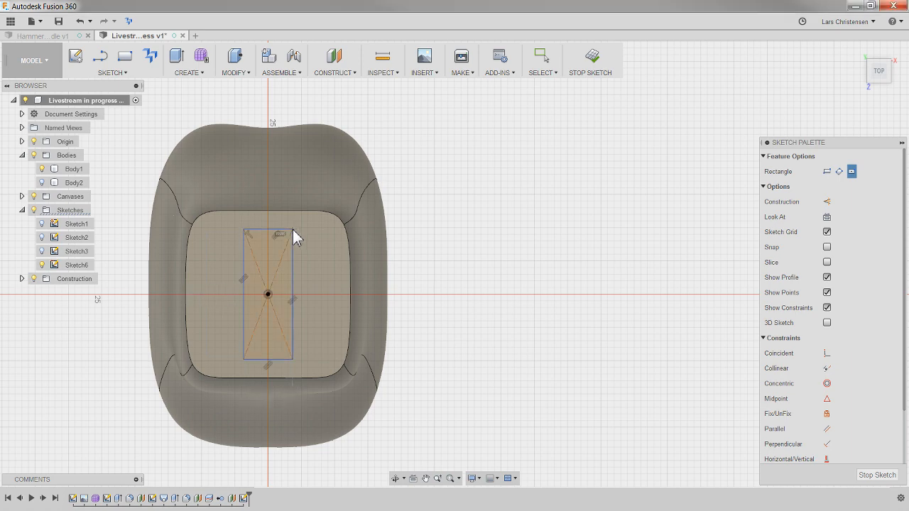
- Fillet all four corners of the center rectangle with a 2 mm radius and finish the sketch
scroll(152, 255, "up", 2)
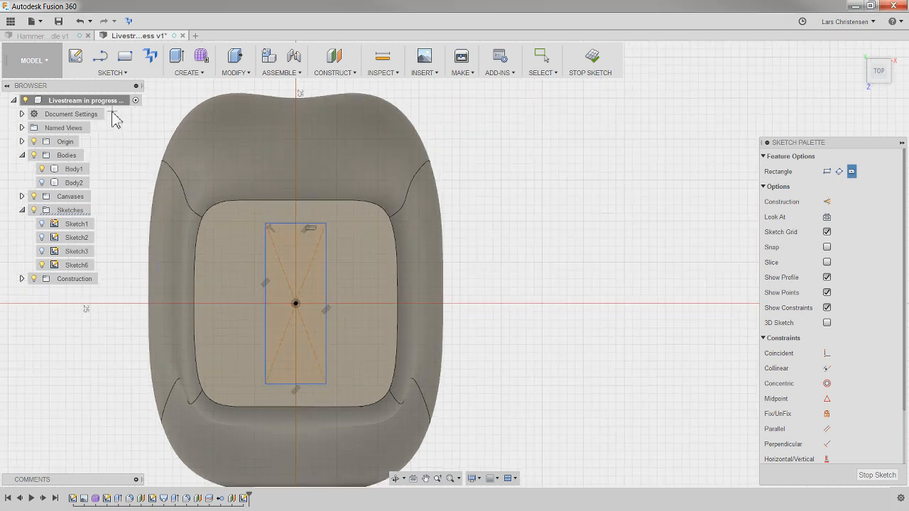
left_click(110, 73)
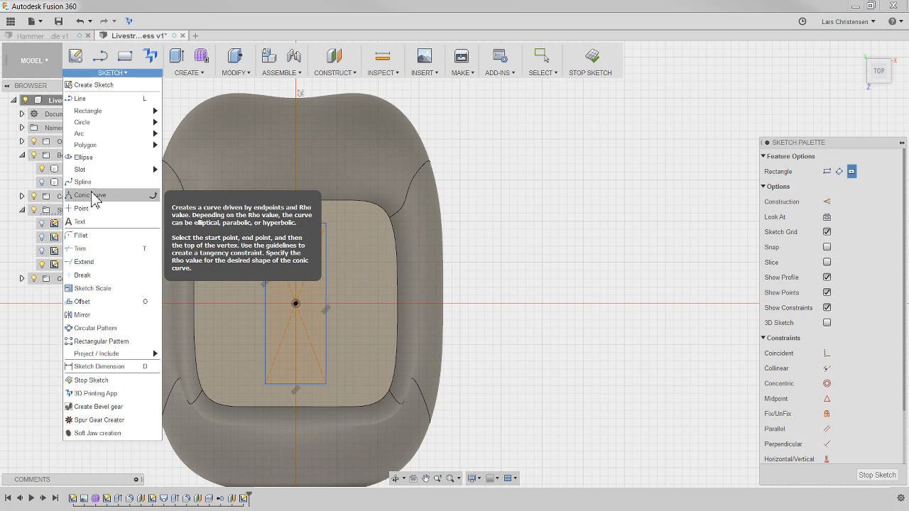
left_click(93, 243)
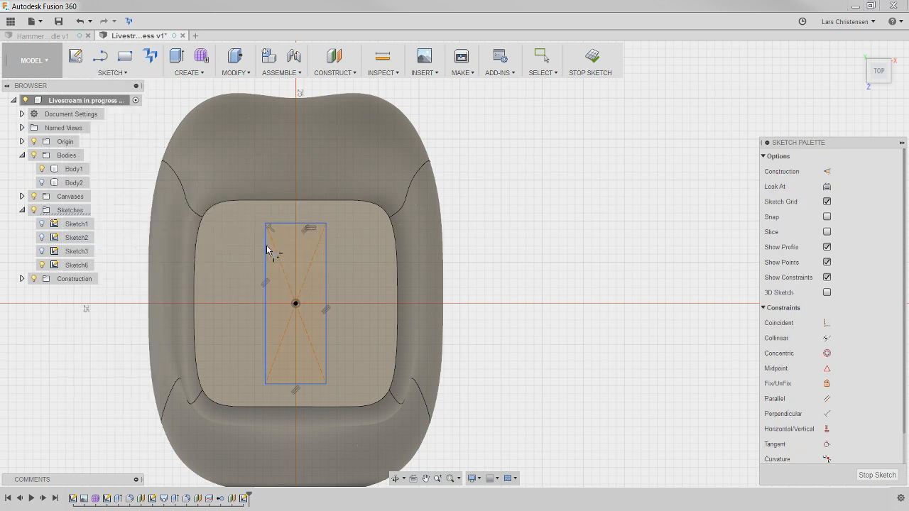
left_click(283, 229)
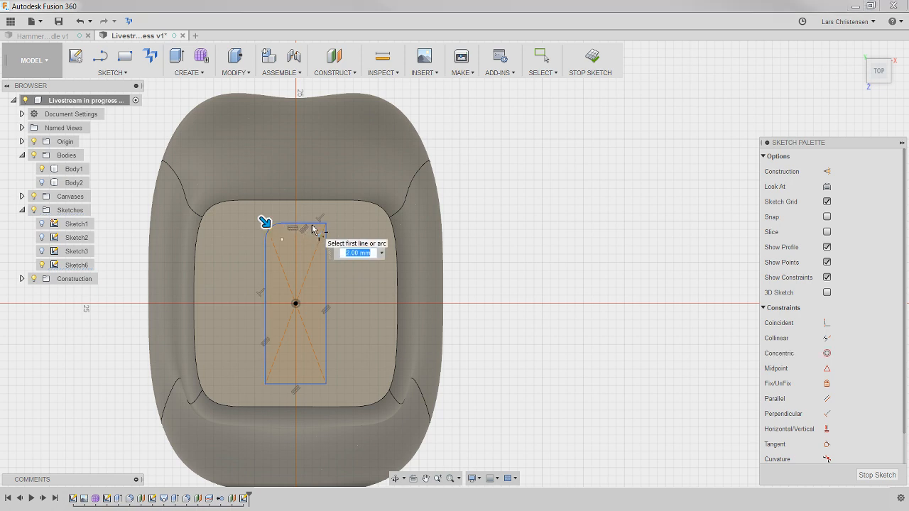
key("Return")
left_click(326, 244)
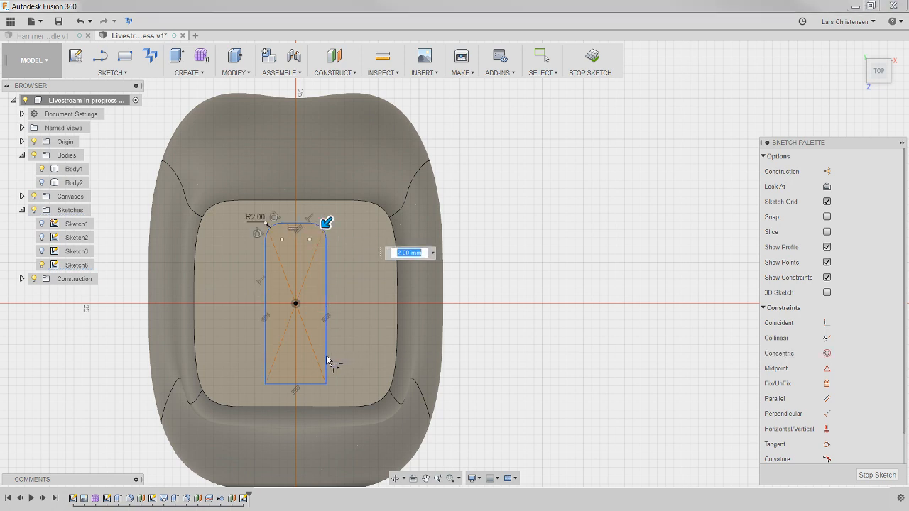
key("Return")
left_click(316, 385)
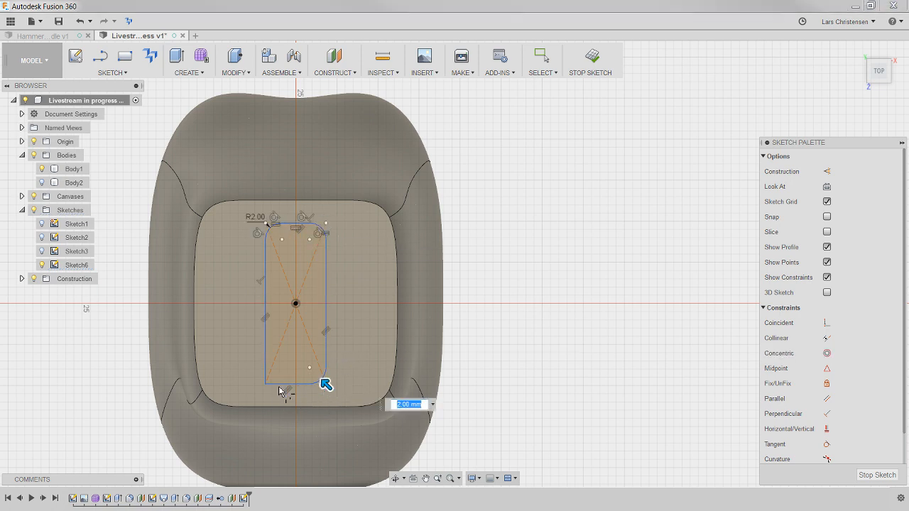
key("Return")
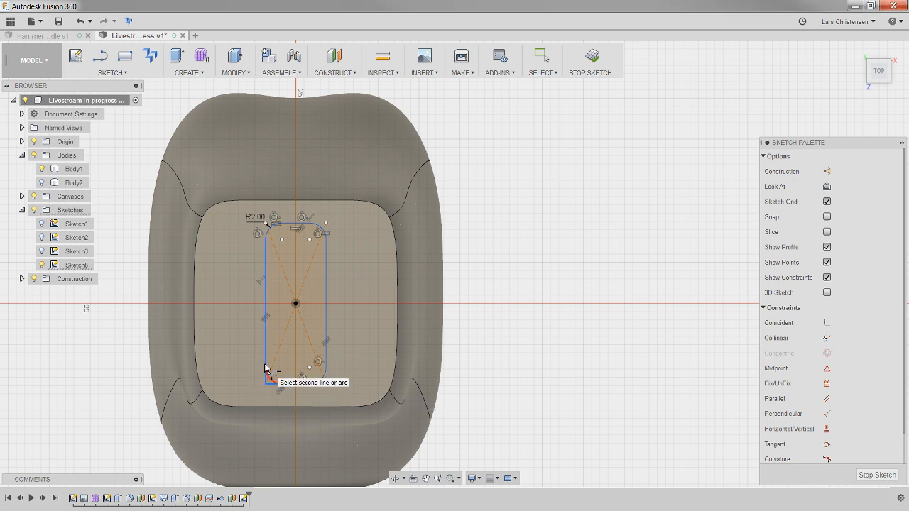
left_click(264, 368)
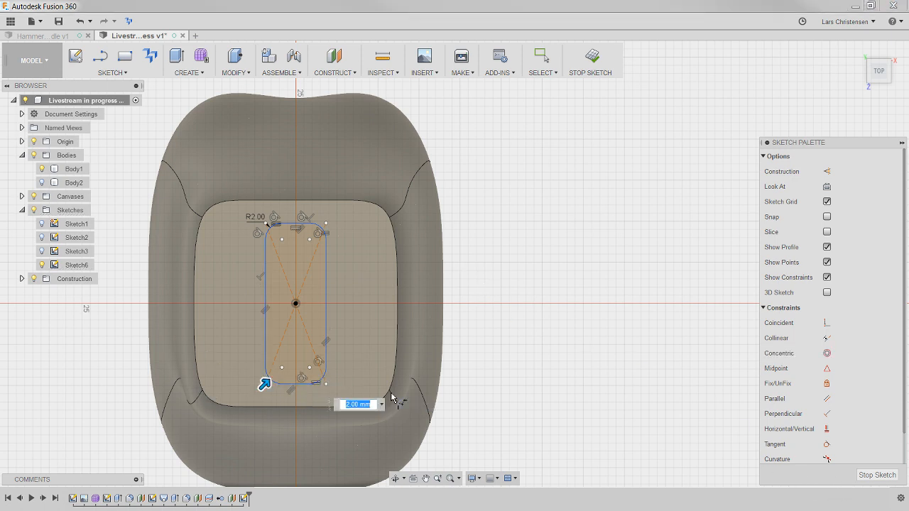
left_click(871, 477)
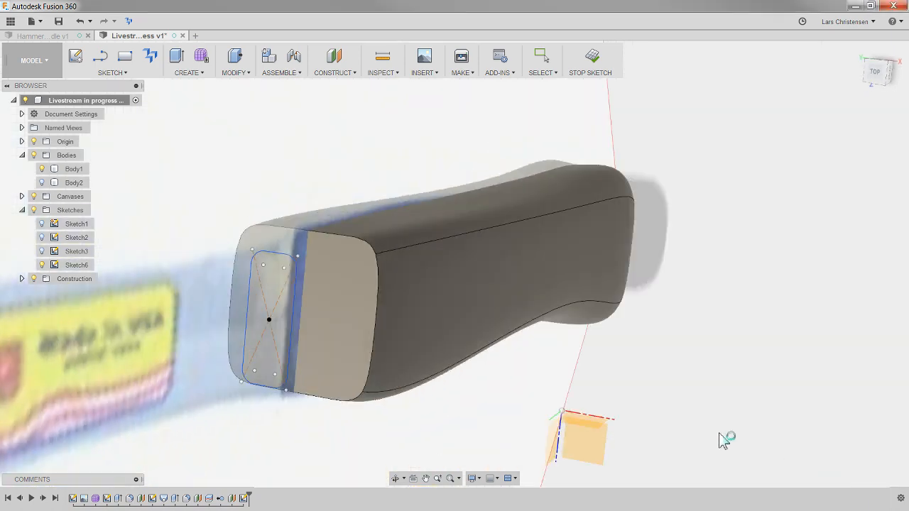
- Hide the reference canvas to clear the view of the grip's upper face and the rounded rectangle
scroll(545, 263, "up", 5)
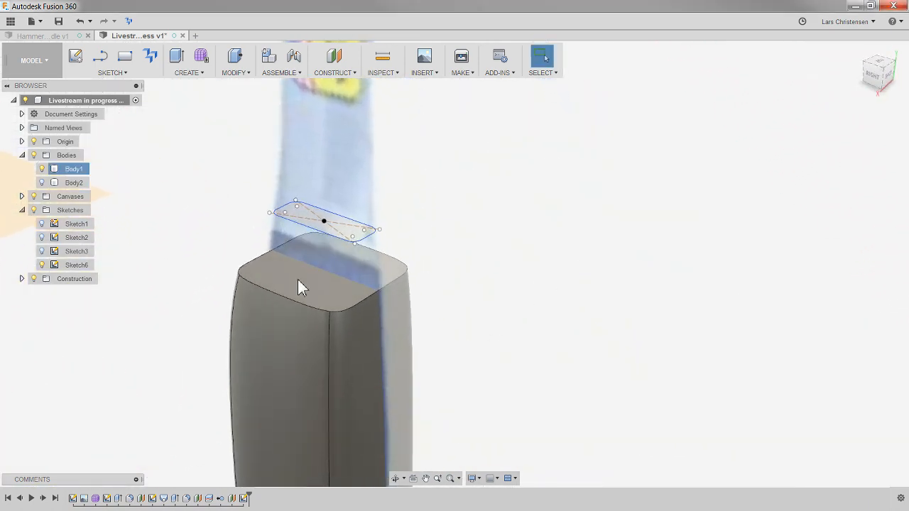
left_click(239, 284)
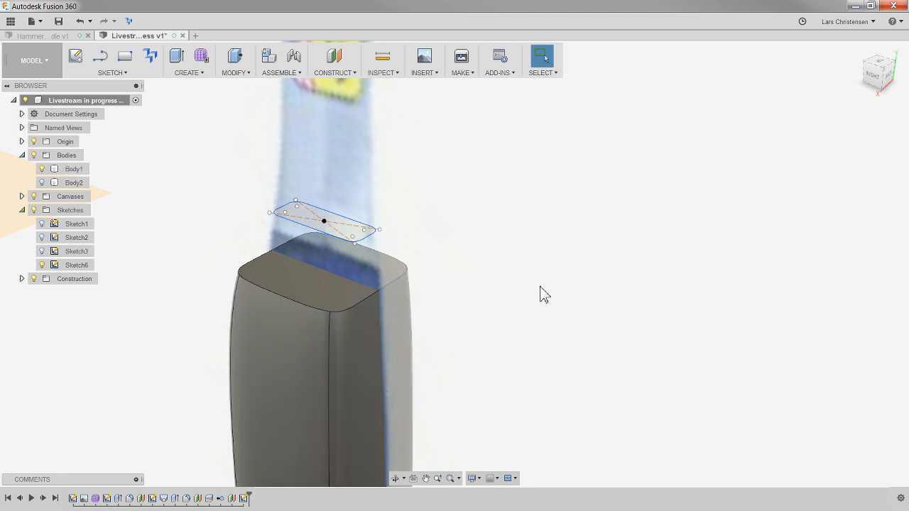
scroll(238, 249, "up", 3)
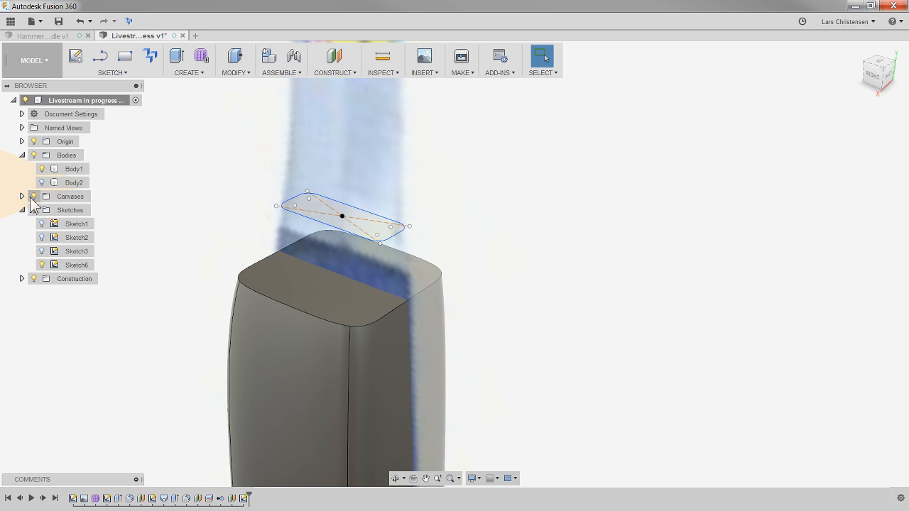
- Try to loft from the grip's upper face to the rounded rectangle above it
left_click(191, 74)
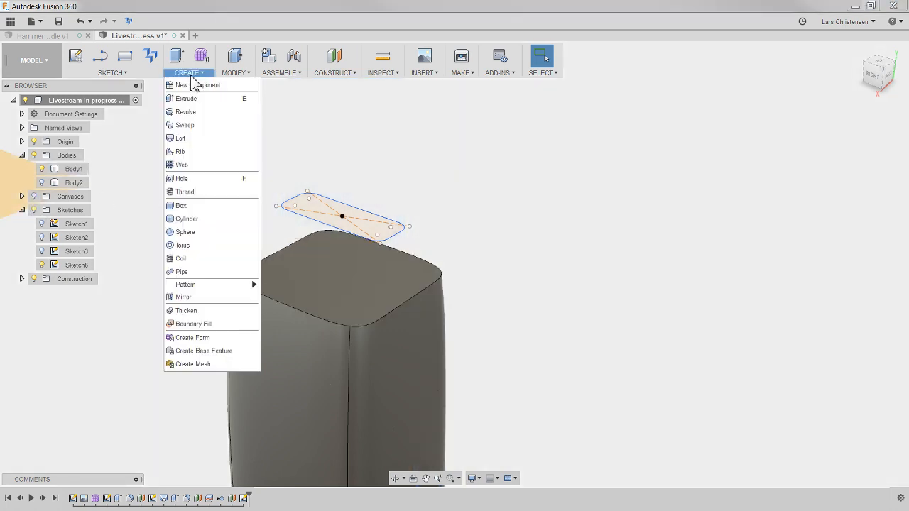
left_click(186, 139)
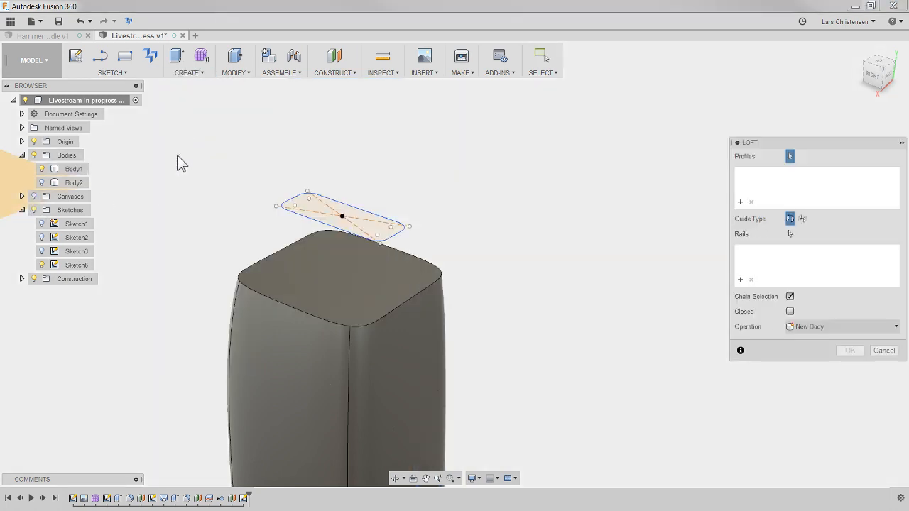
left_click(314, 298)
left_click(341, 220)
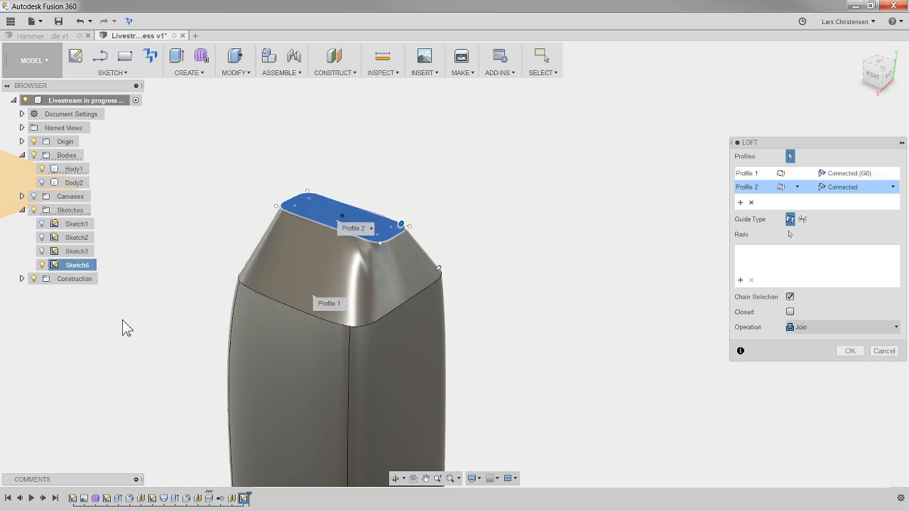
middle_click_drag(585, 185, 342, 250, "shift")
scroll(315, 255, "up", 6)
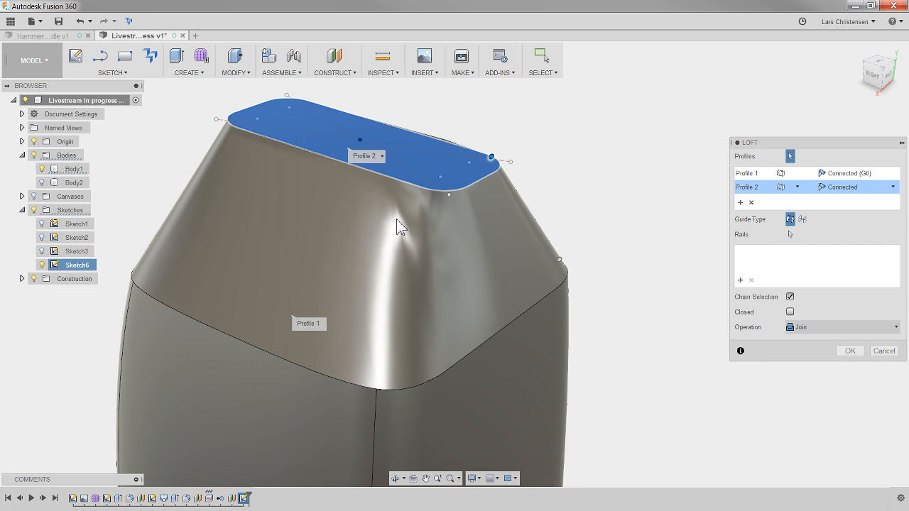
left_click(884, 351)
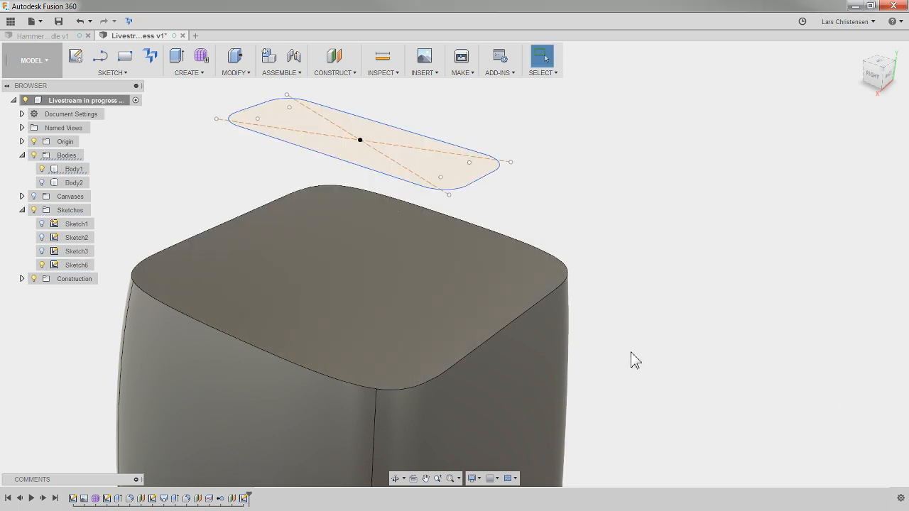
- Compare the edge segments around the grip's upper face with the lines and corner arcs of the rounded rectangle
middle_click_drag(515, 365, 504, 384, "shift")
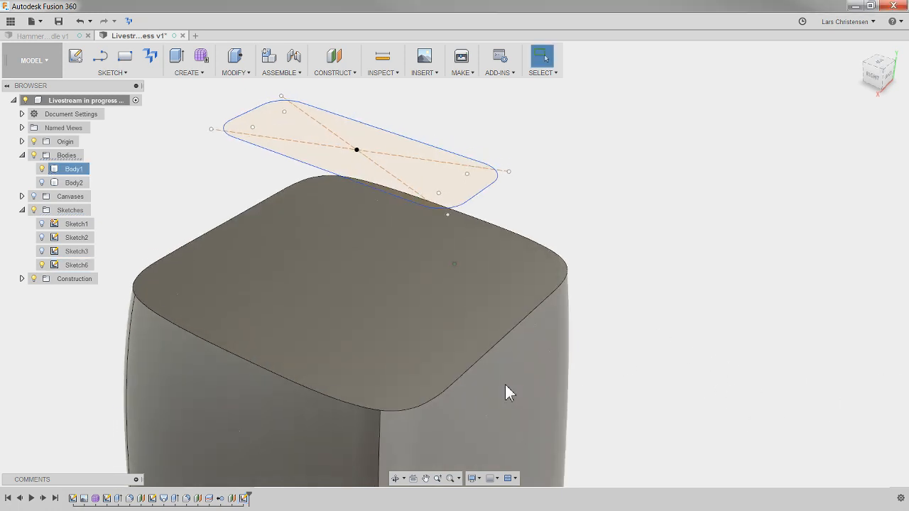
left_click(457, 377)
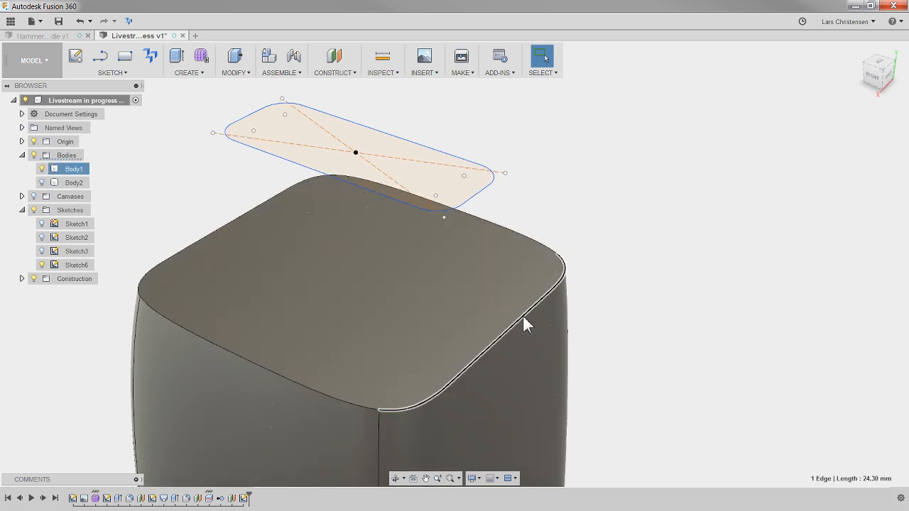
middle_click_drag(680, 264, 232, 354, "shift")
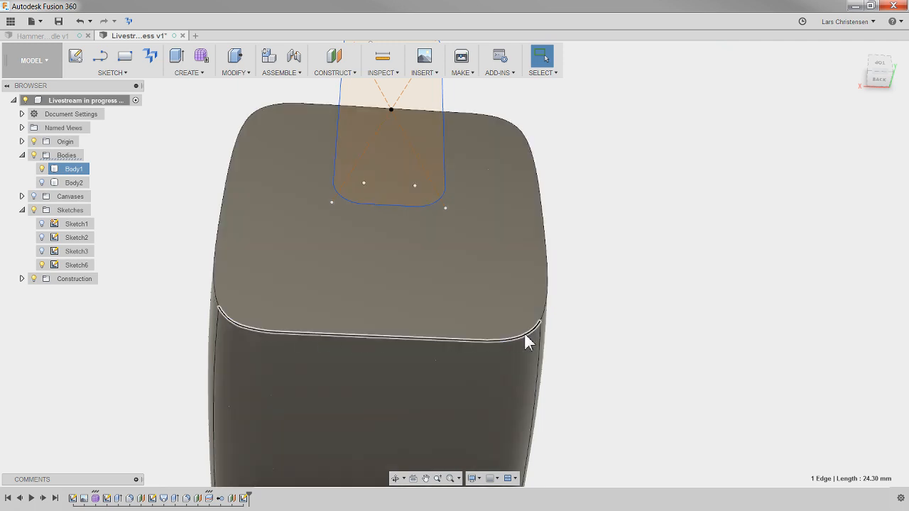
left_click(546, 294)
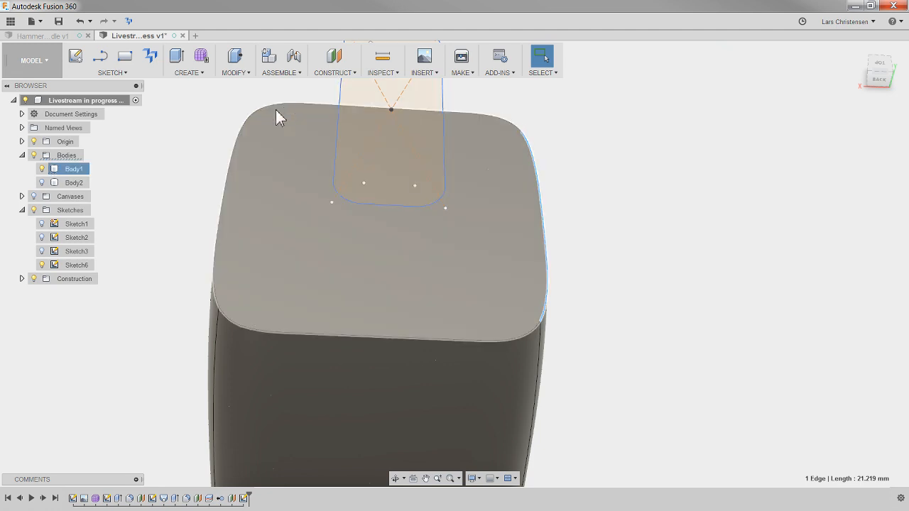
left_click(731, 313)
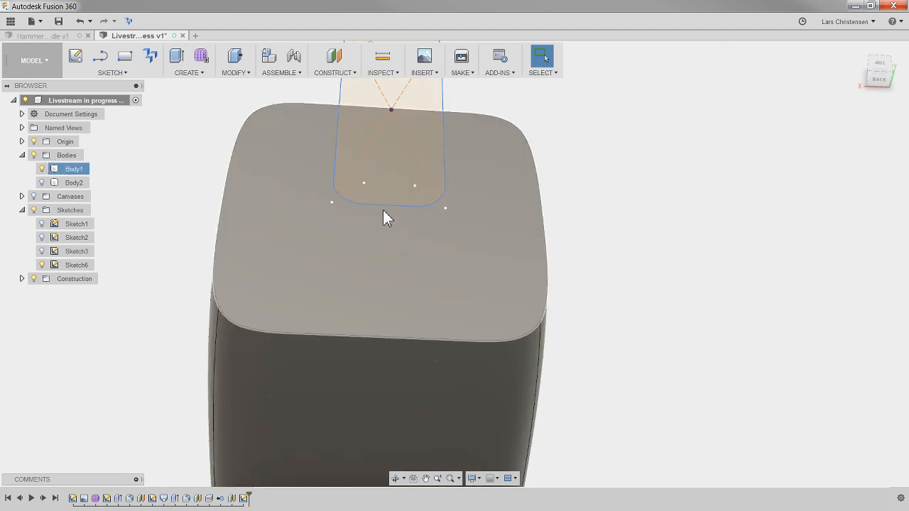
left_click(344, 206)
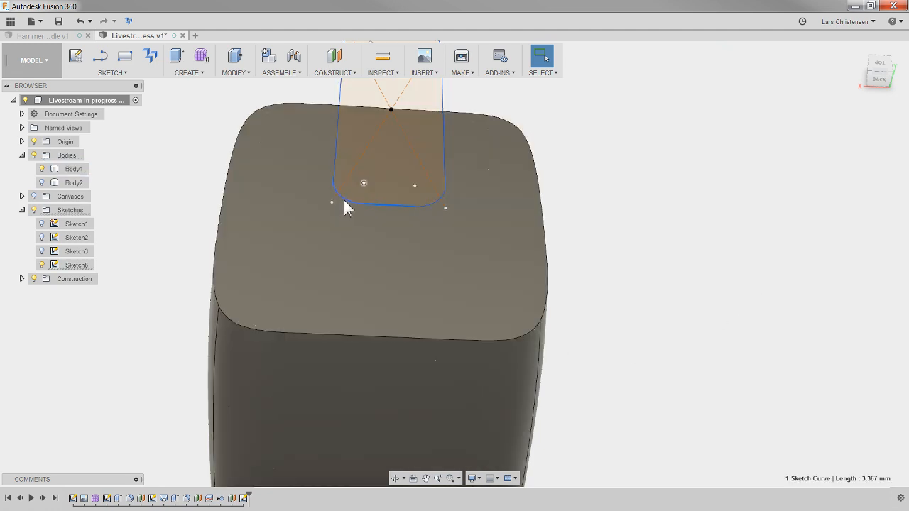
left_click(131, 249)
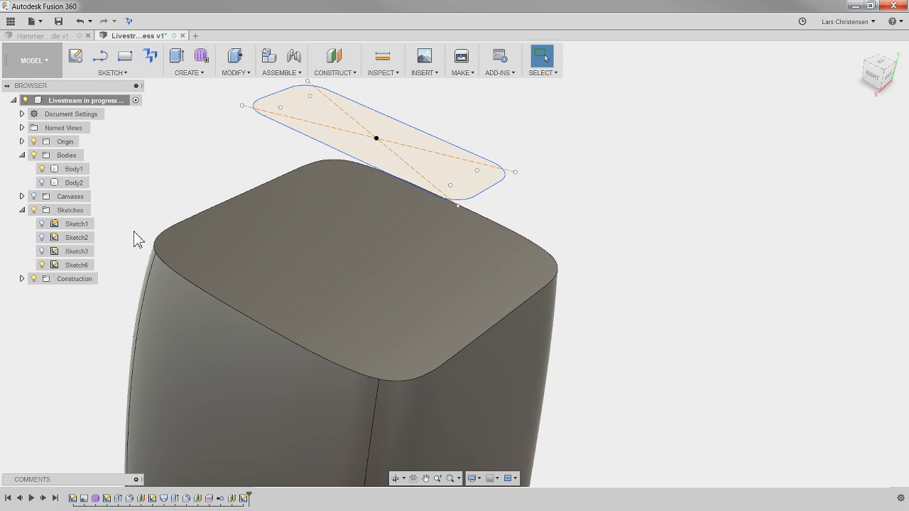
mouse_move(815, 191)
middle_mouse_down("shift")
mouse_move(730, 258)
mouse_move(712, 285)
middle_mouse_up("shift")
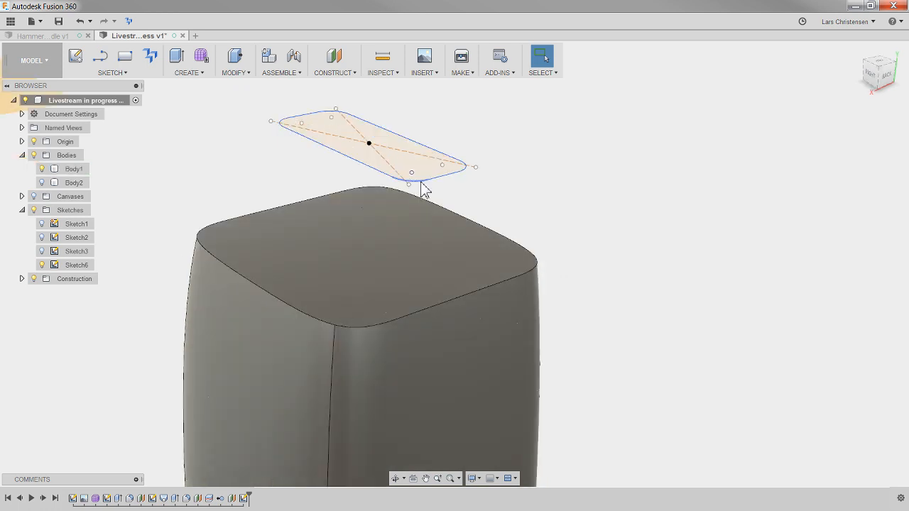
mouse_move(421, 182)
middle_mouse_down("shift")
mouse_move(593, 190)
mouse_move(644, 177)
mouse_move(643, 167)
middle_mouse_up("shift")
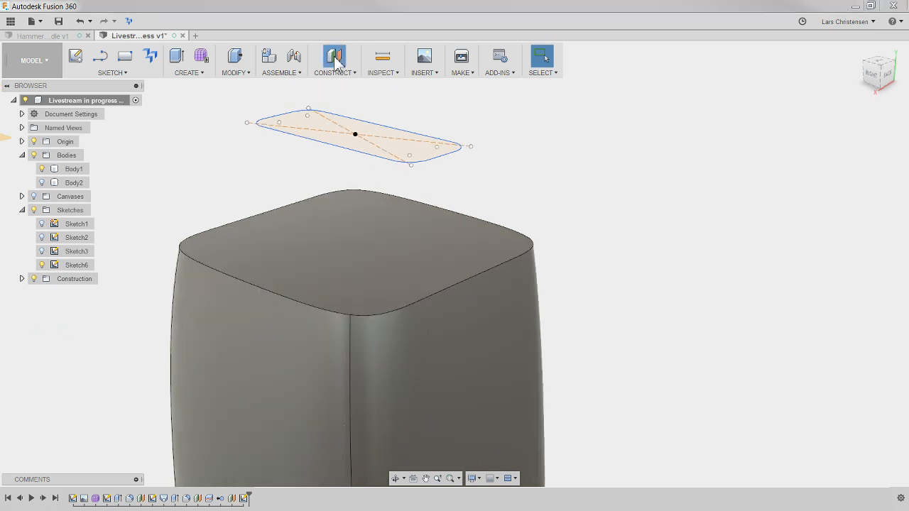
- Create a construction plane offset 5 mm from the grip's upper face
left_click(335, 59)
left_click(331, 276)
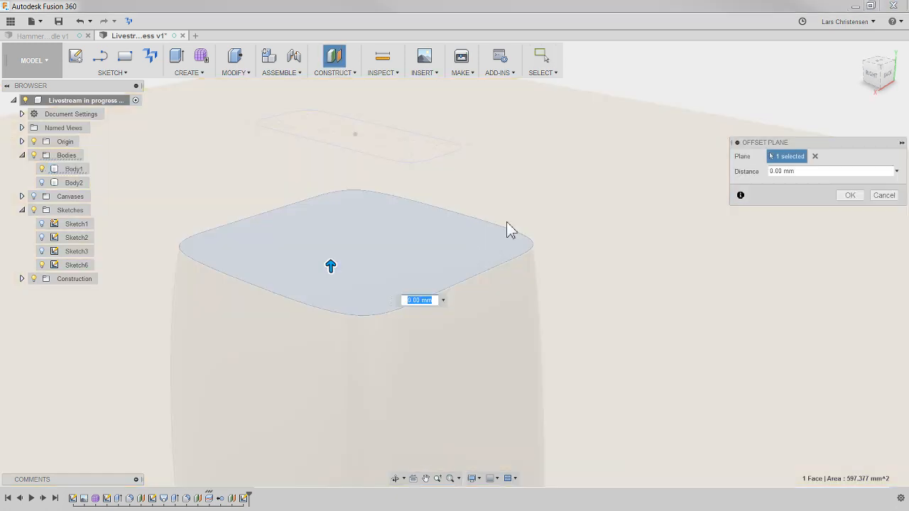
type("5")
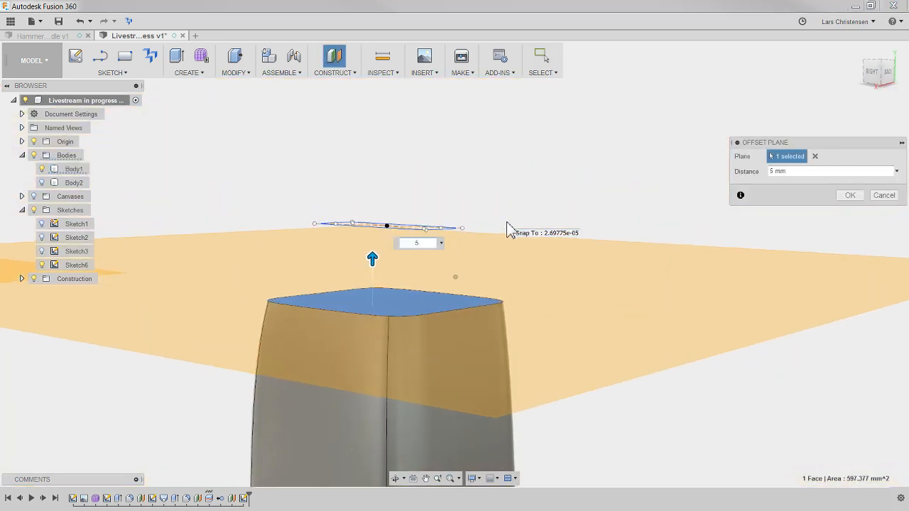
key("Return")
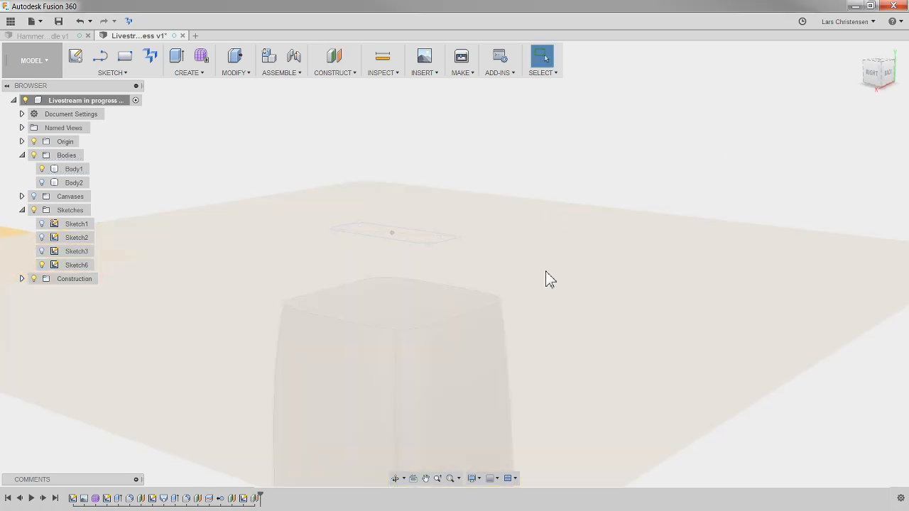
- Start a sketch on the plane between the grip's upper face and the rounded rectangle
right_click(546, 278)
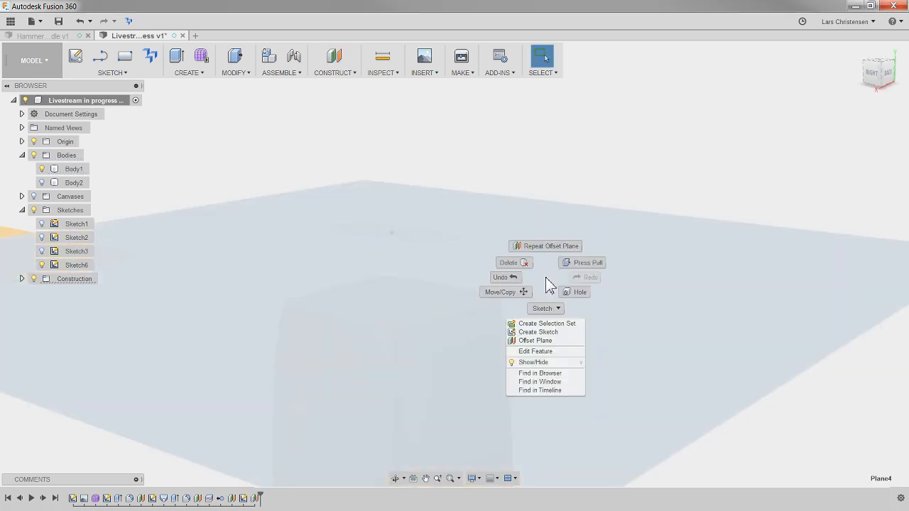
left_click(548, 333)
scroll(305, 221, "down", 3)
scroll(295, 387, "up", 6)
scroll(261, 299, "up", 2)
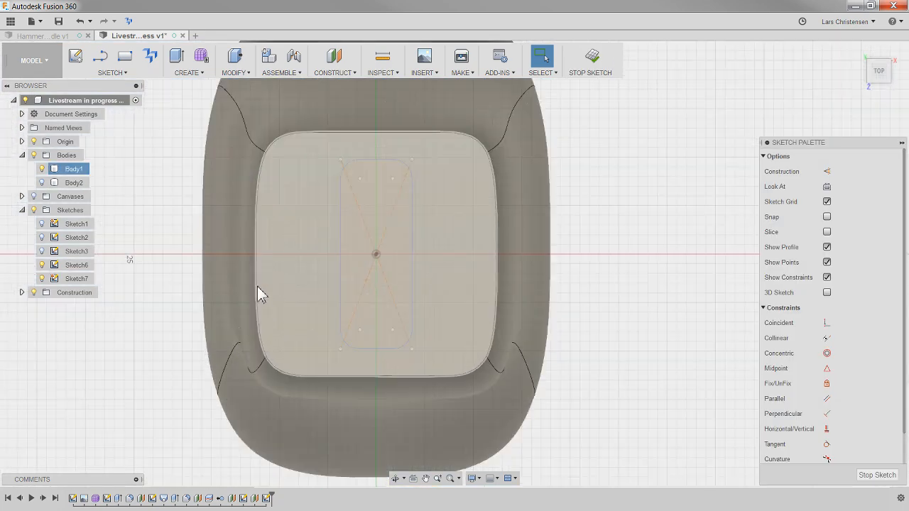
- Project the four boundary edges of the grip's upper face into the sketch
key("p")
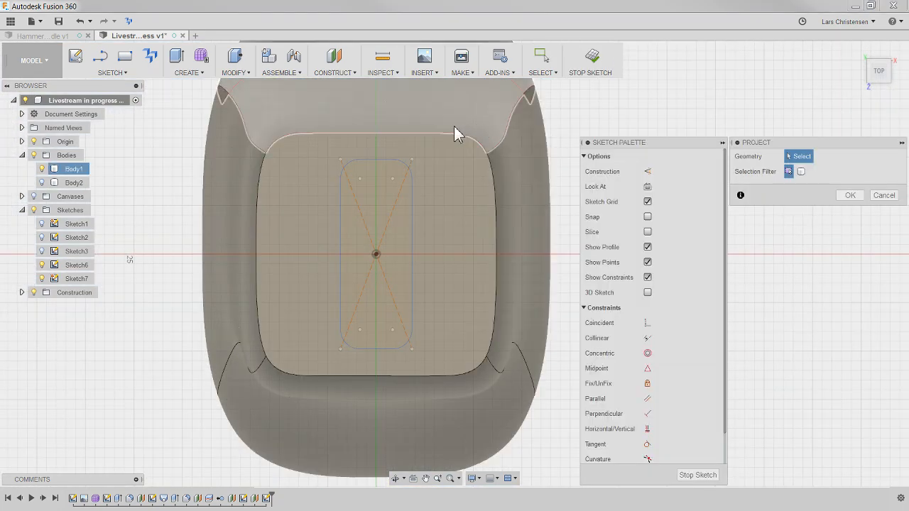
left_click(444, 134)
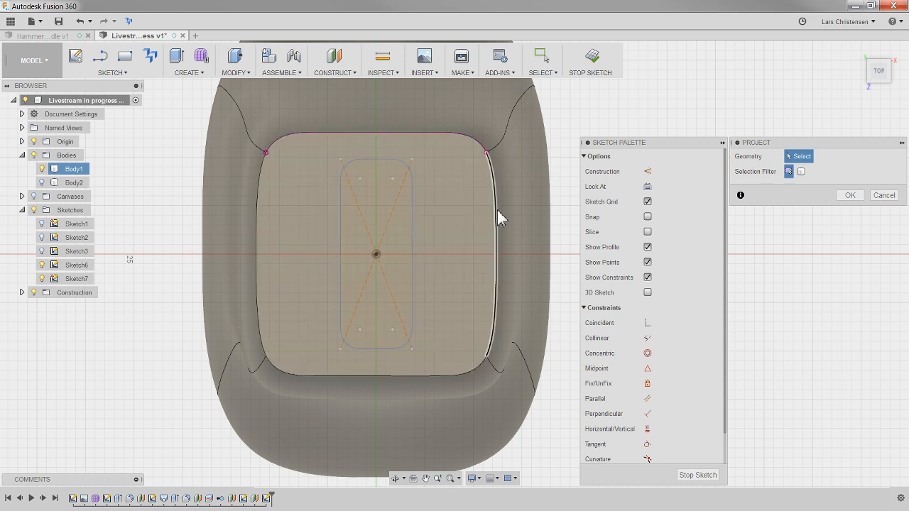
left_click(498, 218)
left_click(395, 372)
left_click(259, 319)
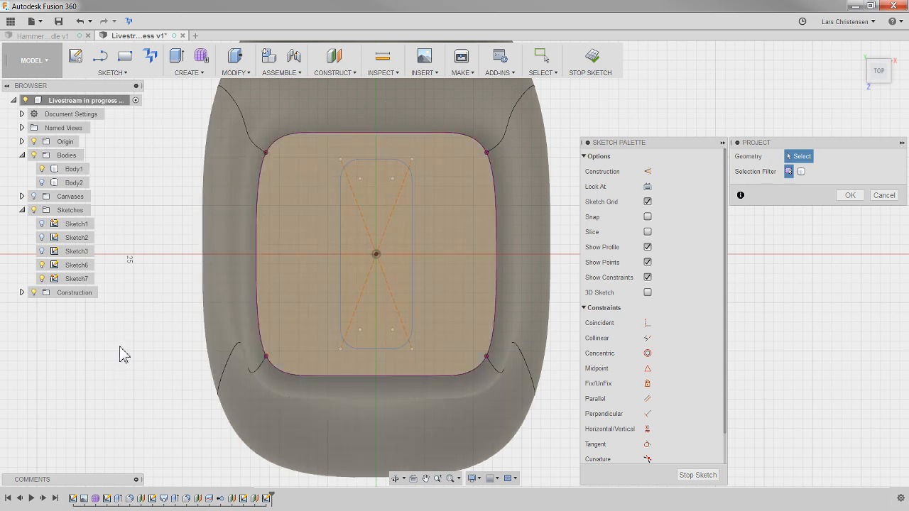
- Offset the projected outline of the grip's upper face inward by about 2.2 mm
key("o")
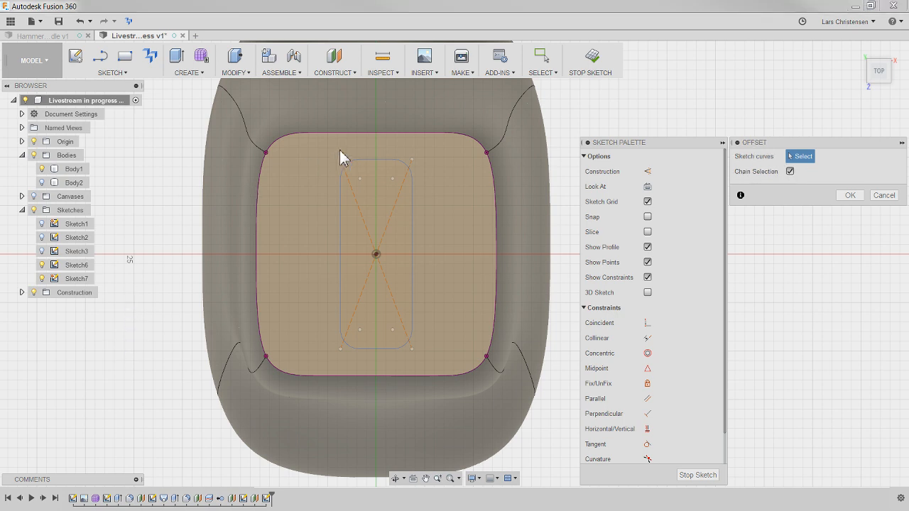
left_click(350, 134)
left_click_drag(349, 122, 350, 157)
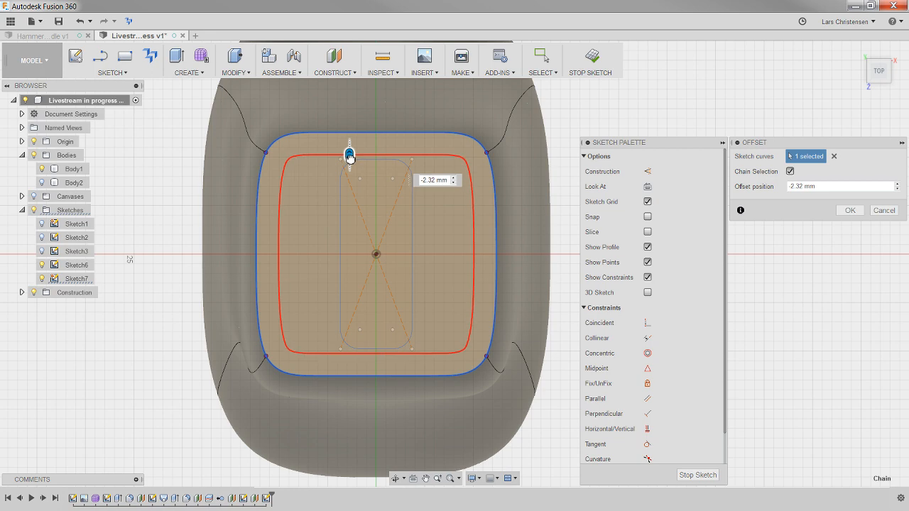
left_click(850, 211)
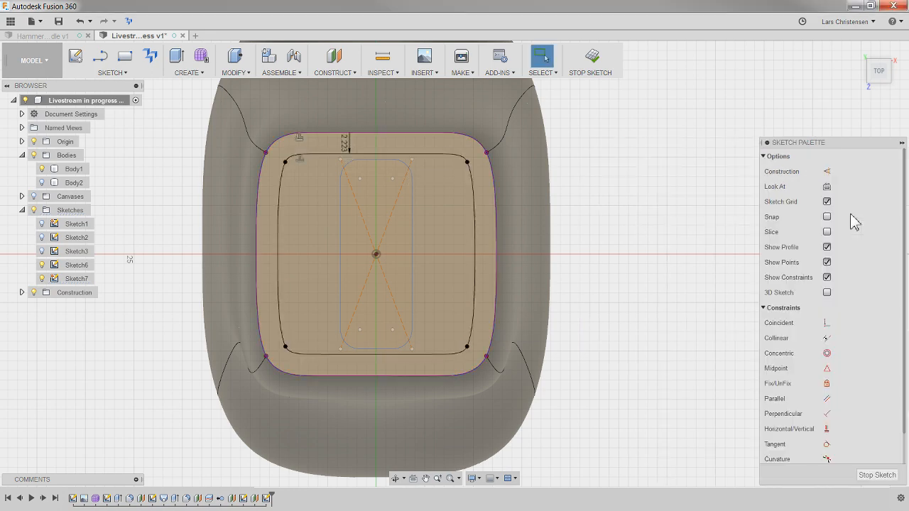
- Loft from the grip's upper face to the inner offset outline, joining the result to the grip
middle_click_drag(511, 343, 436, 372, "shift")
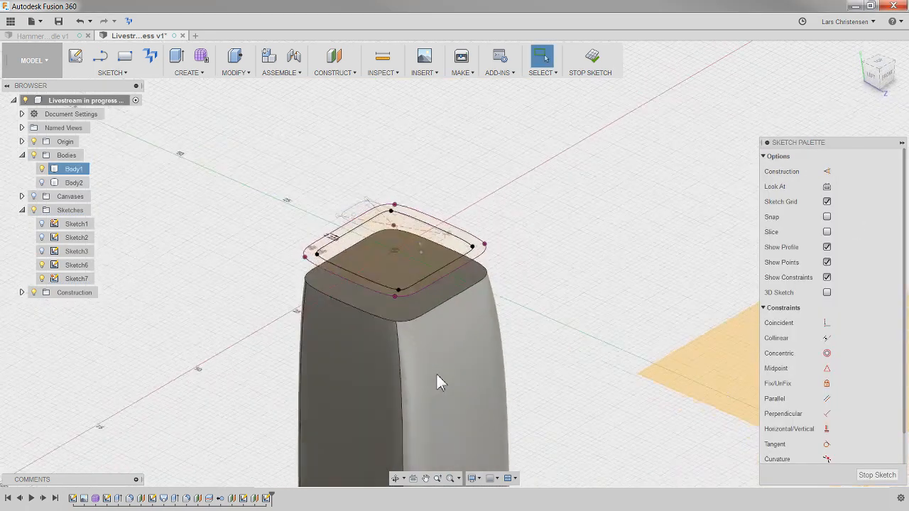
scroll(438, 373, "up", 3)
scroll(420, 375, "up", 1)
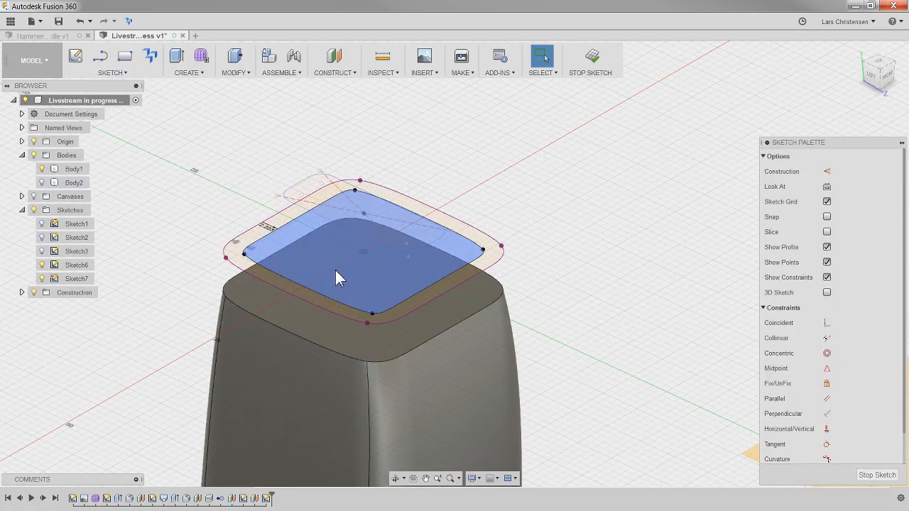
left_click(202, 75)
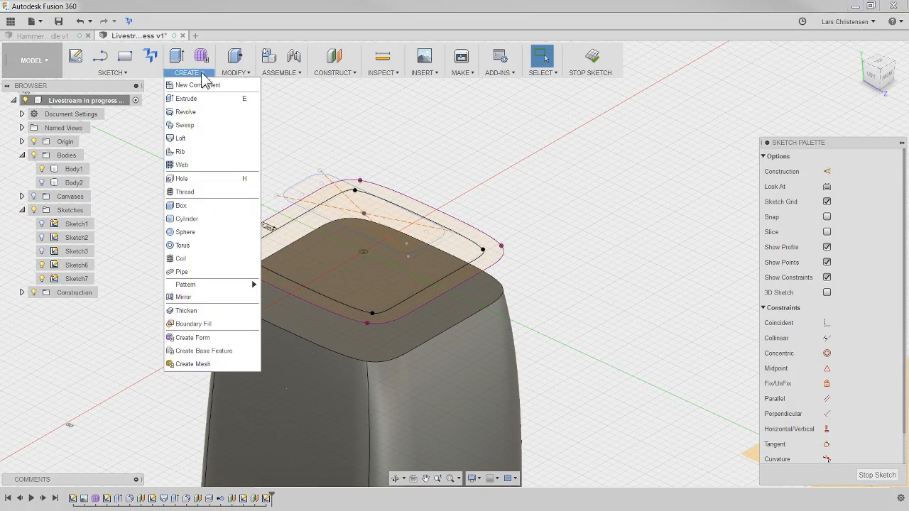
left_click(203, 139)
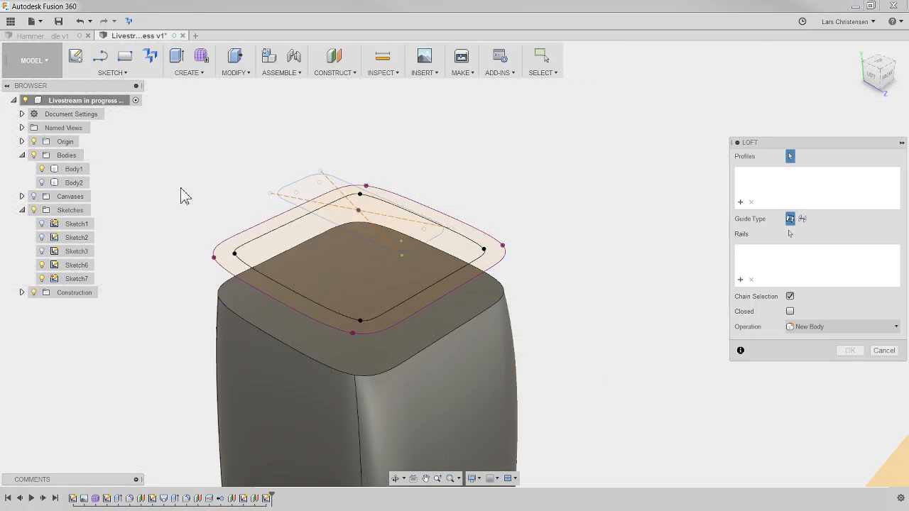
left_click(277, 327)
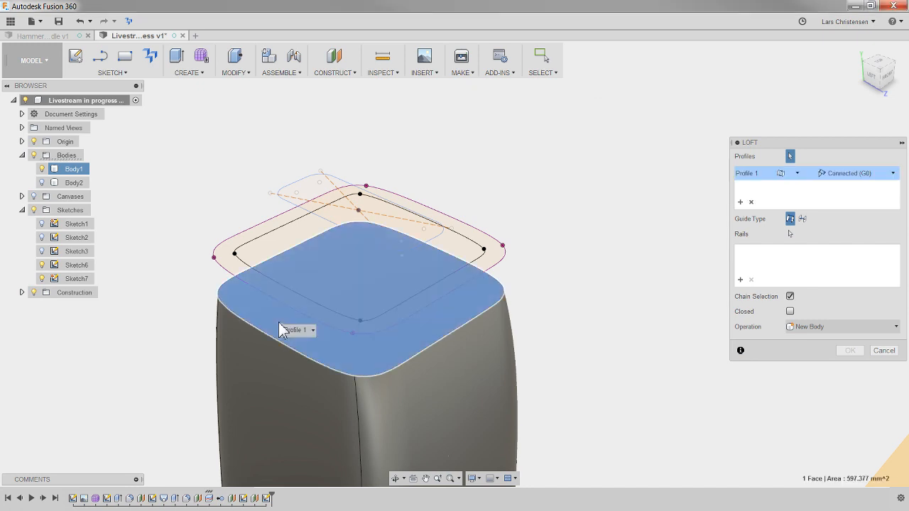
left_click(323, 274)
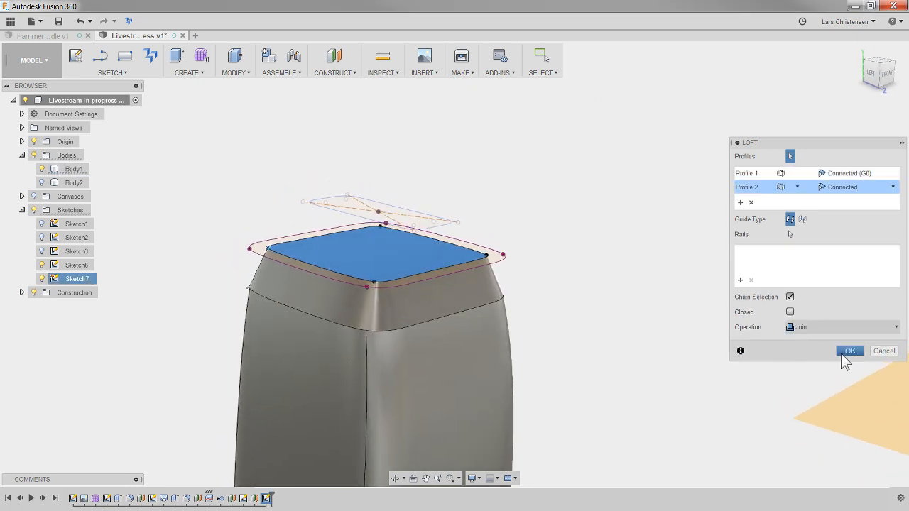
left_click(841, 353)
mouse_move(449, 377)
middle_mouse_down("shift")
mouse_move(341, 314)
mouse_move(357, 337)
mouse_move(647, 199)
middle_mouse_up("shift")
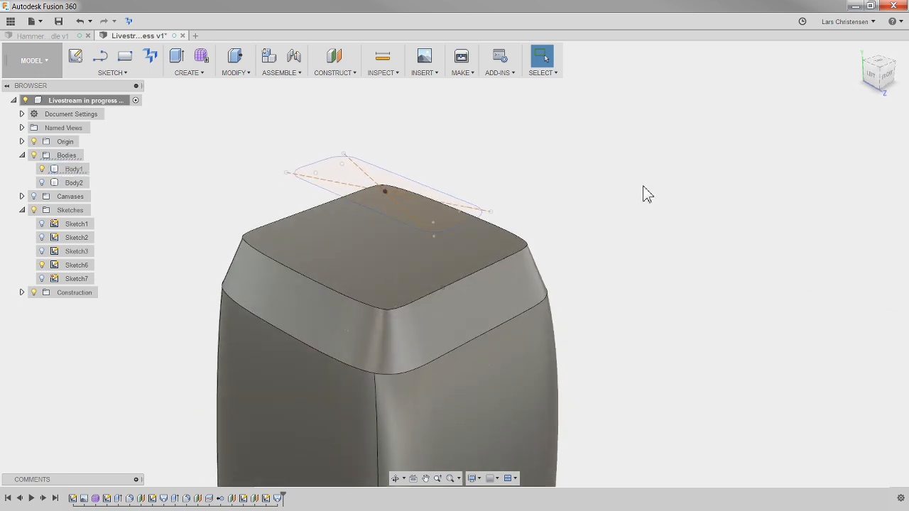
left_click(188, 73)
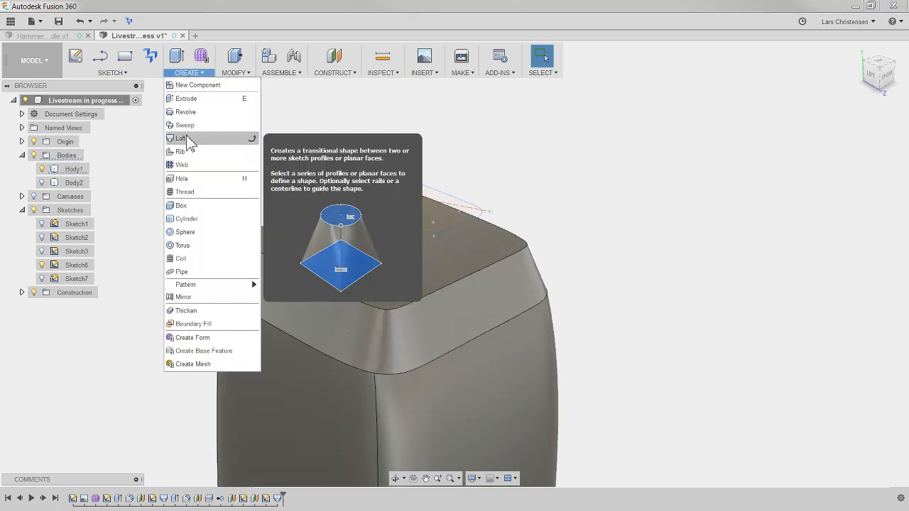
left_click(186, 138)
left_click(341, 266)
left_click(429, 208)
middle_click_drag(602, 177, 482, 346, "shift")
left_click(884, 351)
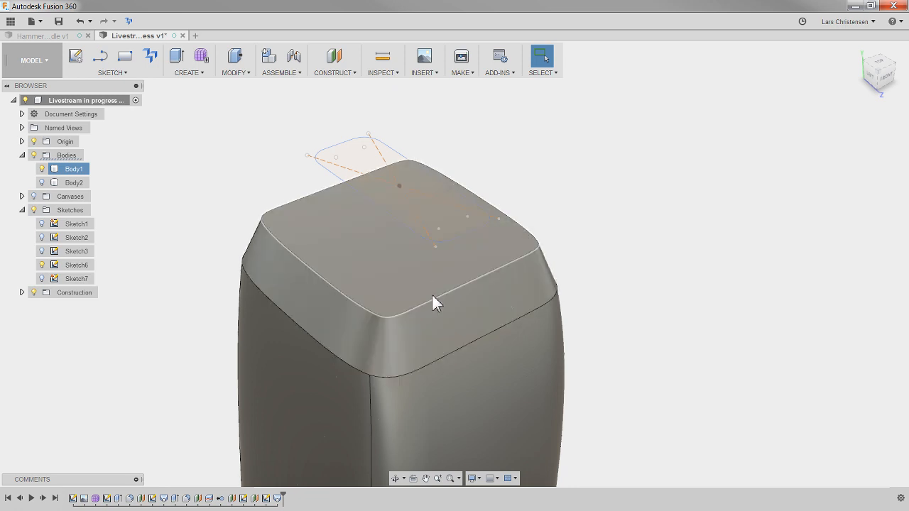
left_click(419, 311)
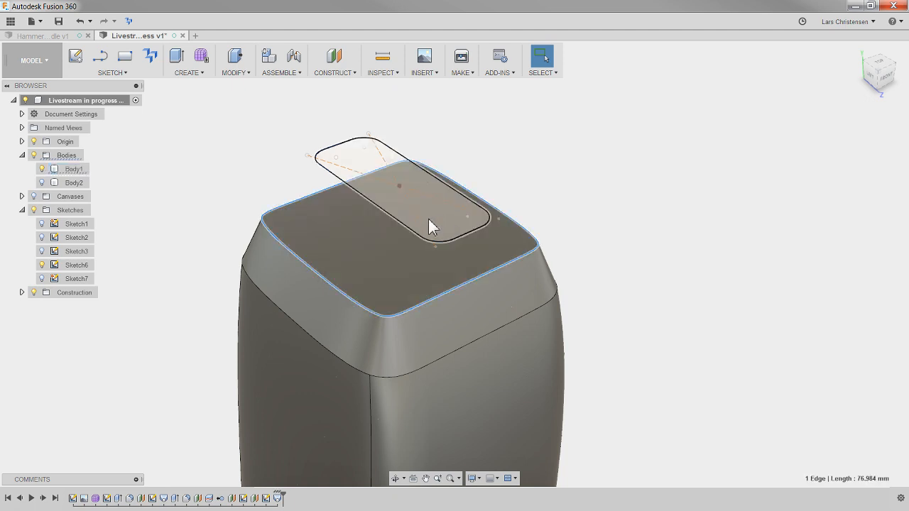
left_click(705, 227)
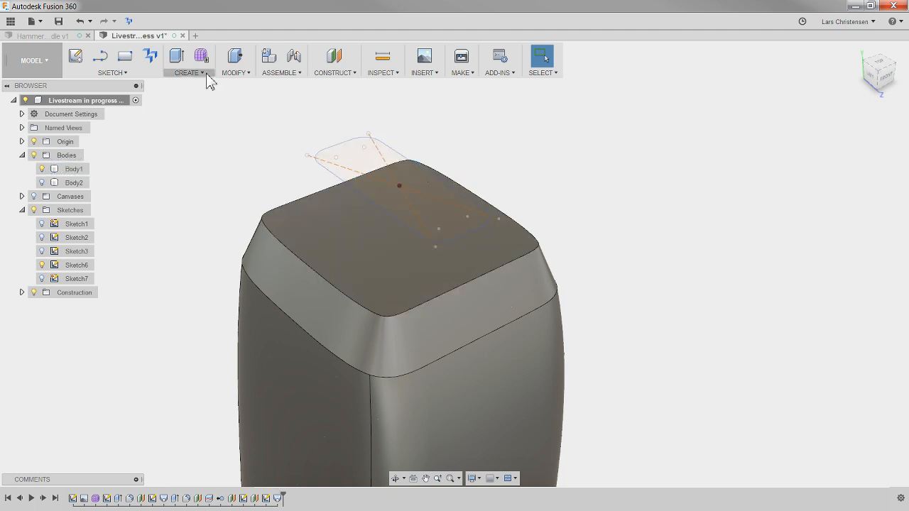
- Loft from the grip's new upper face to the rounded rectangle above it using the Join operation
left_click(205, 73)
left_click(193, 136)
left_click(343, 249)
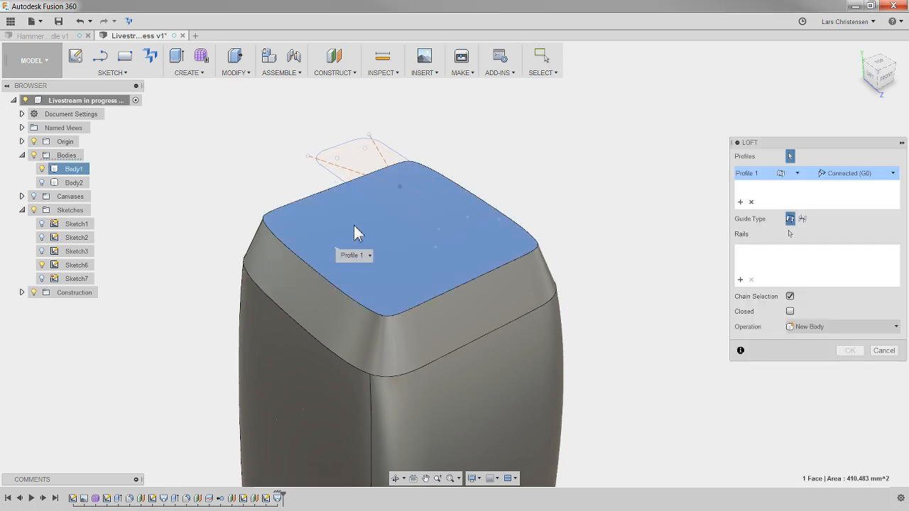
left_click(362, 162)
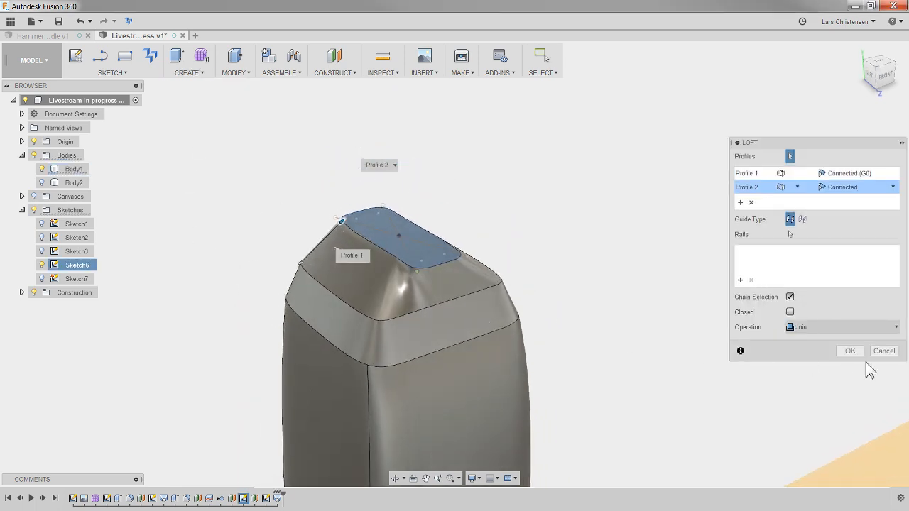
left_click(850, 351)
- Show the hammer head body, Body2, above the grip
middle_click_drag(852, 357, 323, 307, "shift")
left_click(44, 183)
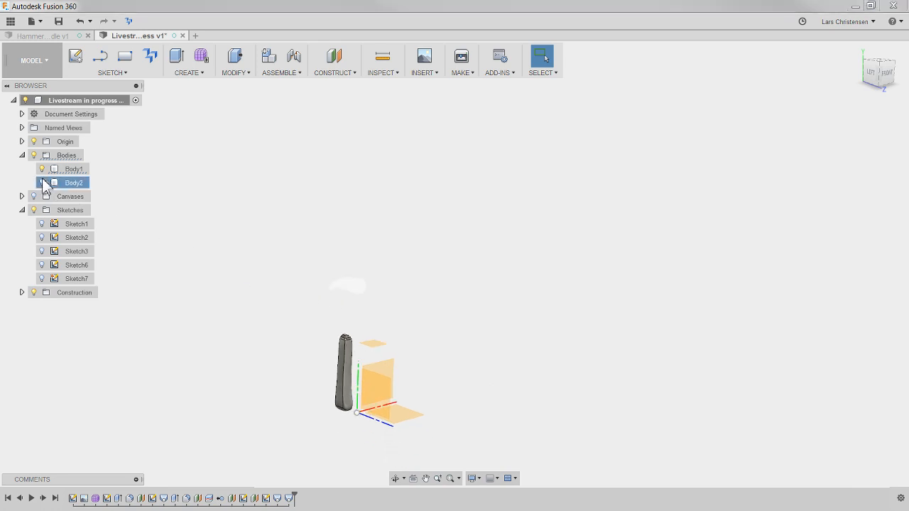
scroll(365, 300, "up", 6)
middle_click_drag(433, 328, 343, 347, "shift")
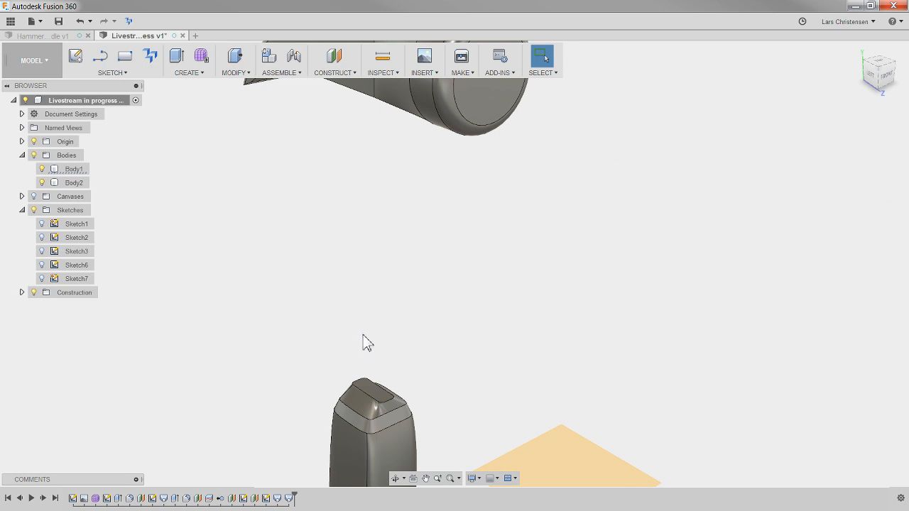
- Try to extend the grip by offsetting its small rounded top face upward toward the hammer head
key("q")
left_click(380, 384)
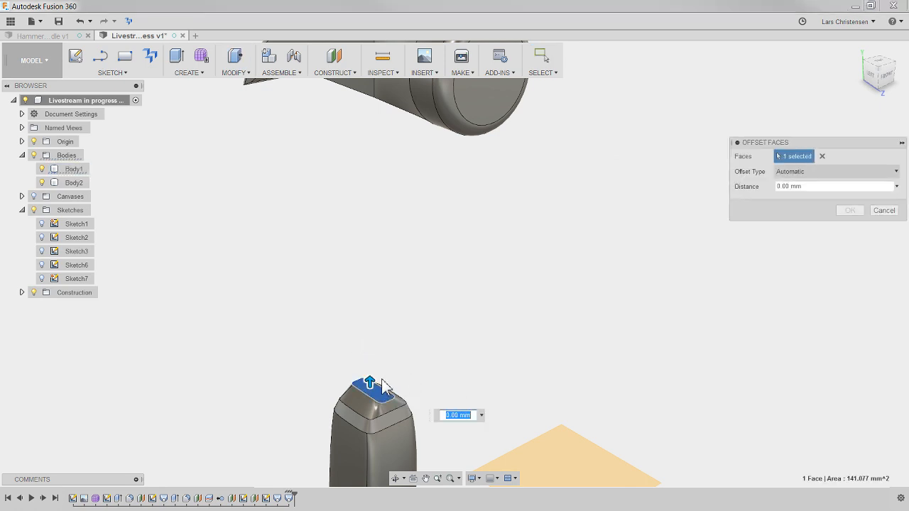
left_click_drag(370, 379, 365, 341)
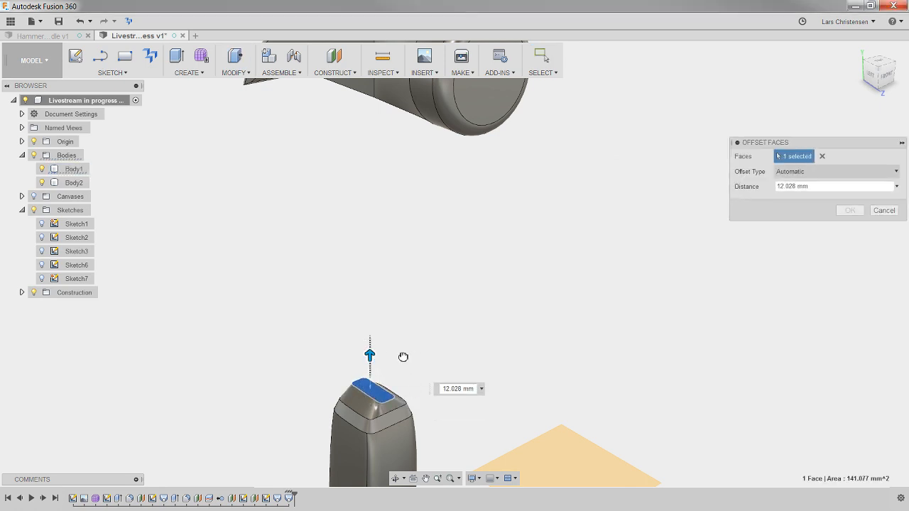
key("Escape")
middle_click_drag(456, 381, 494, 331, "shift")
key("q")
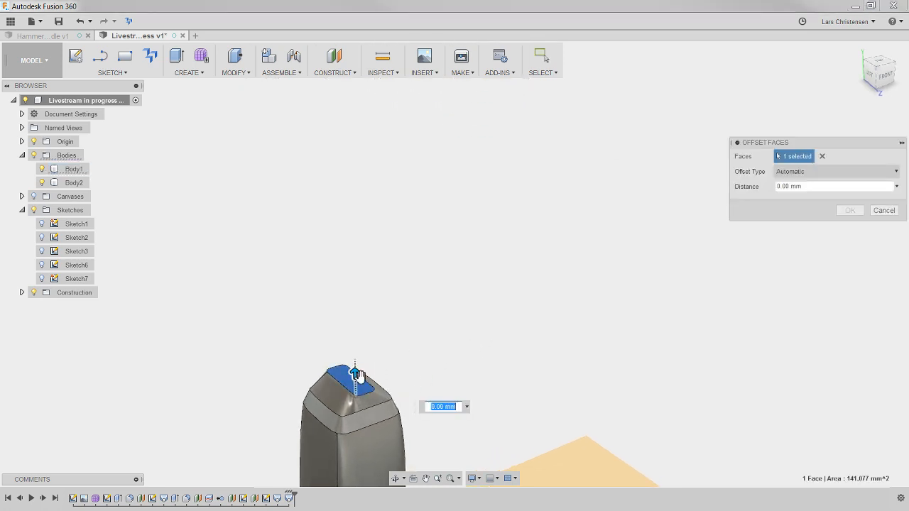
left_click_drag(355, 375, 357, 347)
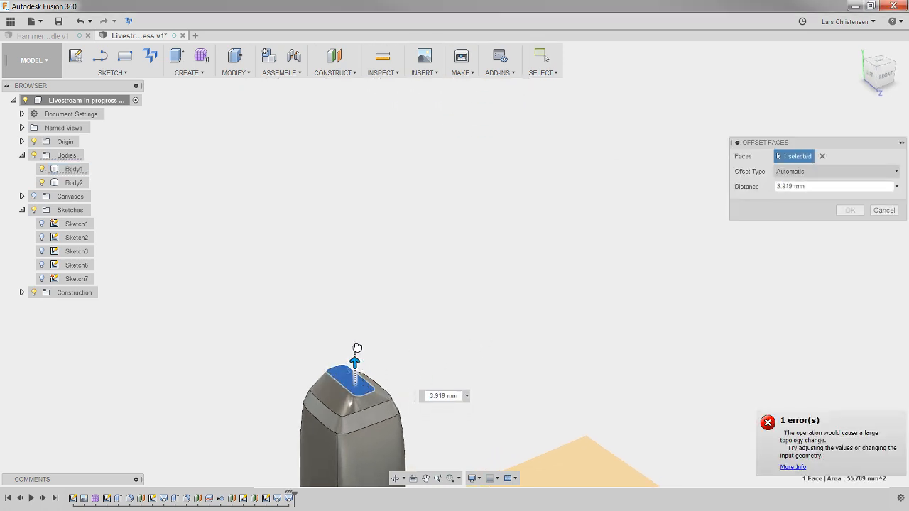
key("Escape")
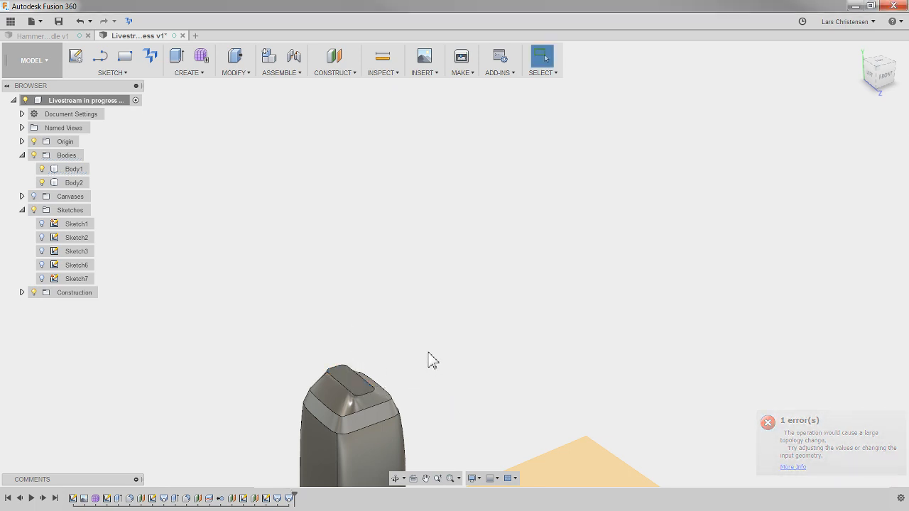
- Create a construction plane offset downward from the flat underside of the hammer head
scroll(424, 326, "down", 3)
scroll(424, 327, "down", 2)
scroll(474, 304, "up", 2)
middle_click_drag(474, 304, 458, 305, "shift")
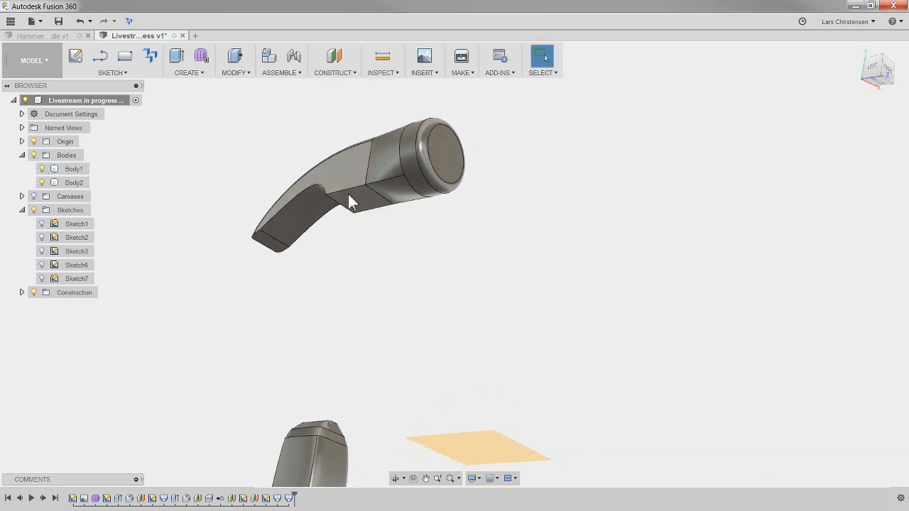
left_click(335, 67)
left_click(362, 201)
middle_click_drag(362, 201, 369, 264, "shift")
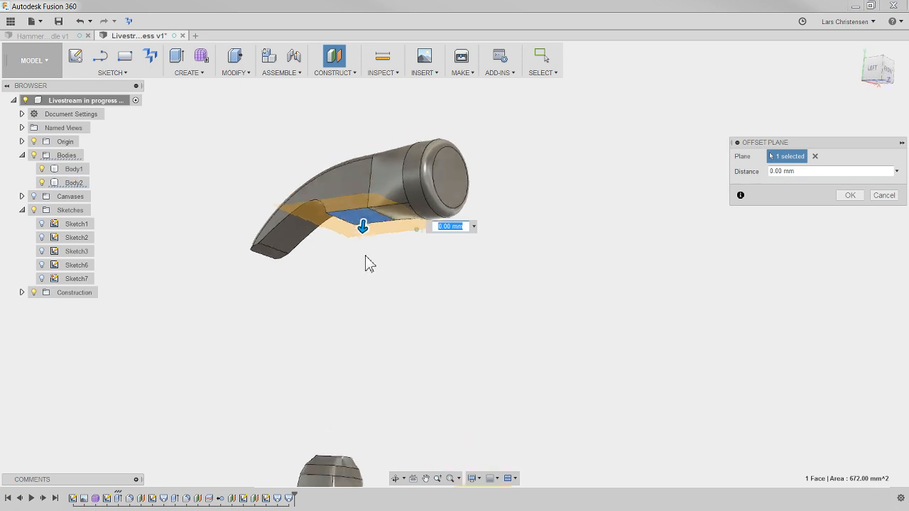
left_click_drag(361, 238, 363, 270)
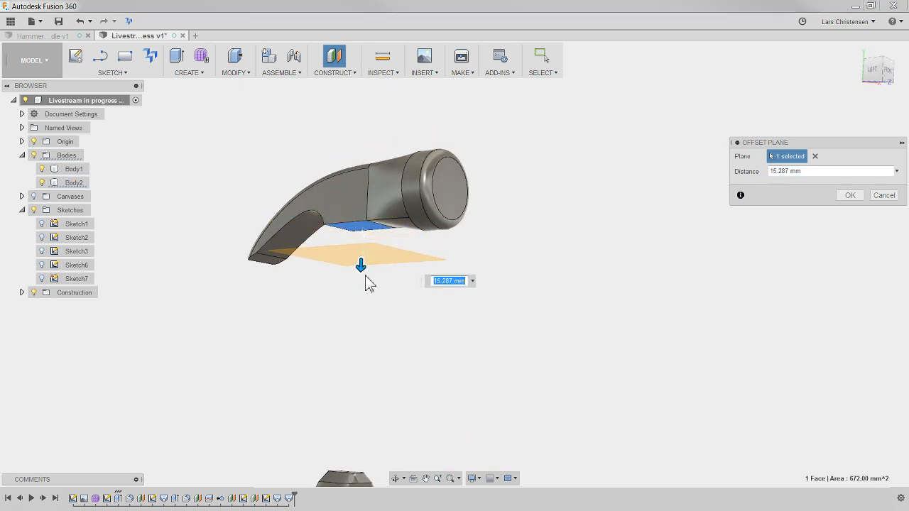
key("Return")
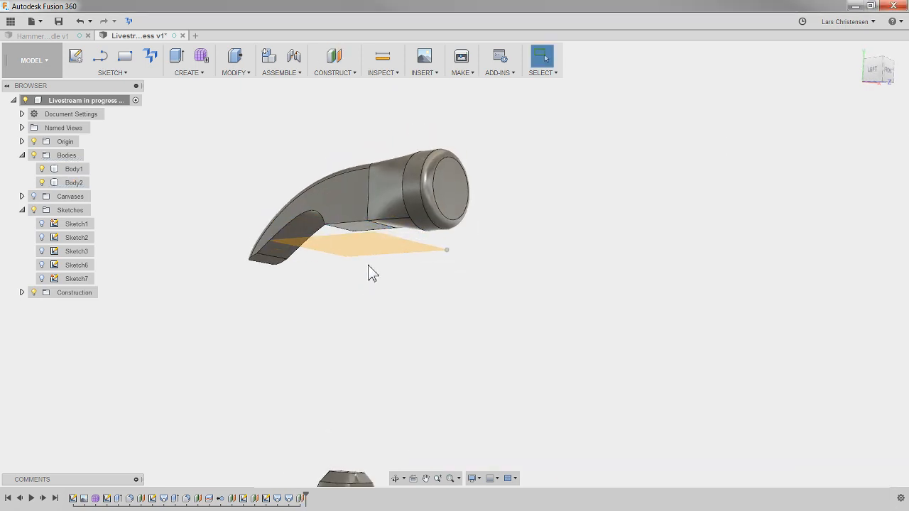
- Start a sketch on the plane below the hammer head and project the outline of the grip's small top face into it
middle_click_drag(401, 277, 406, 319, "shift")
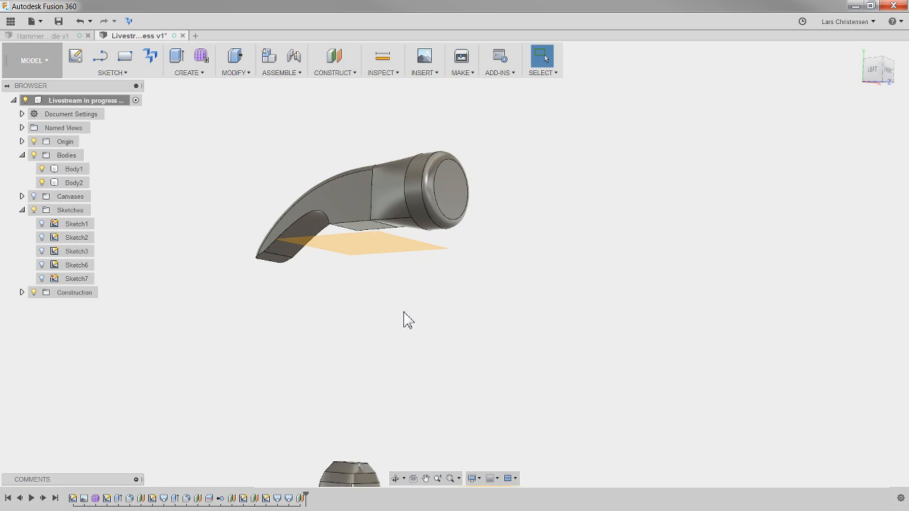
right_click(364, 249)
left_click(368, 297)
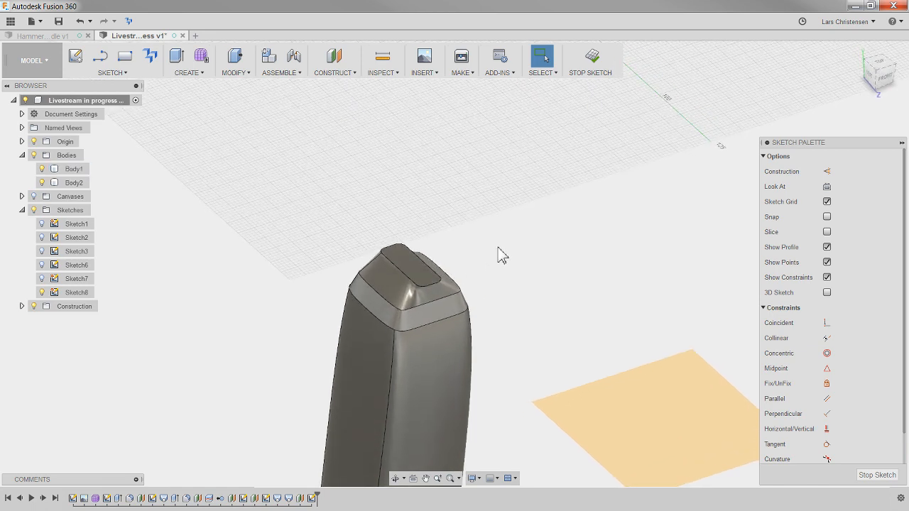
key("p")
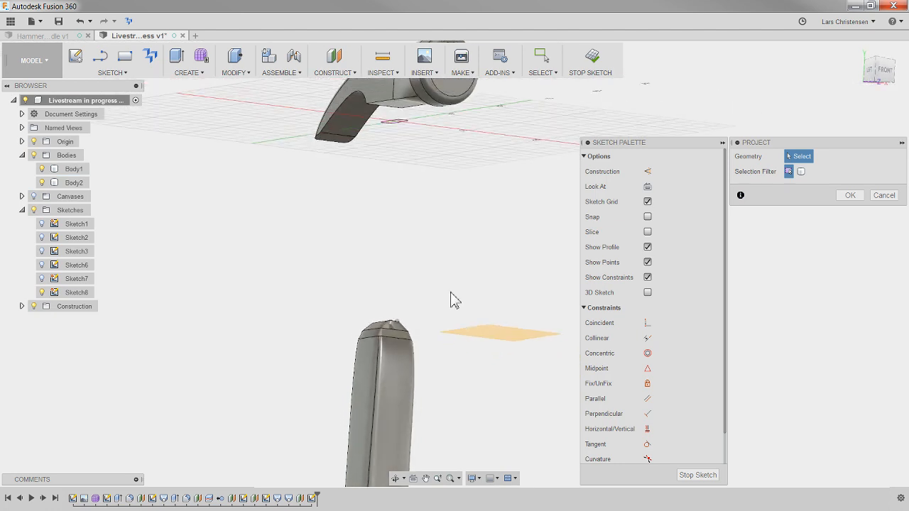
left_click(849, 196)
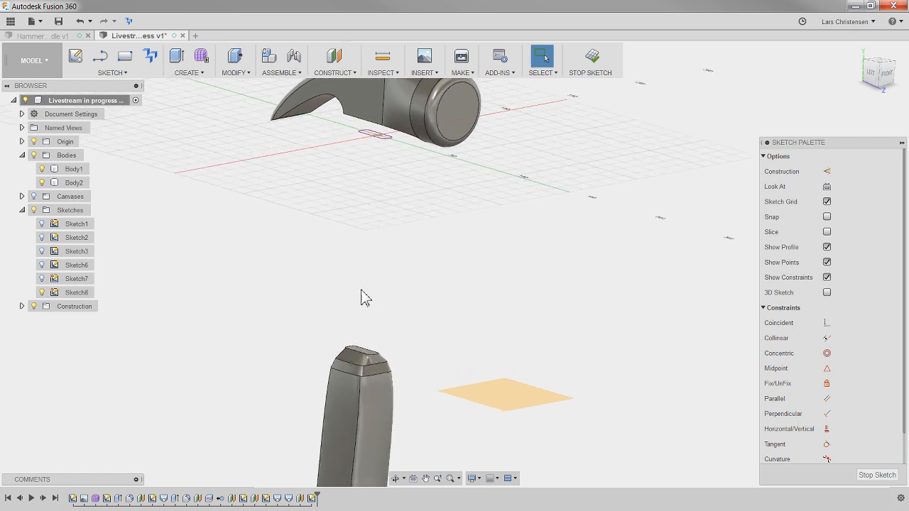
- Loft the grip's small top face up to the projected profile below the hammer head, joining it as the handle shaft
left_click(186, 72)
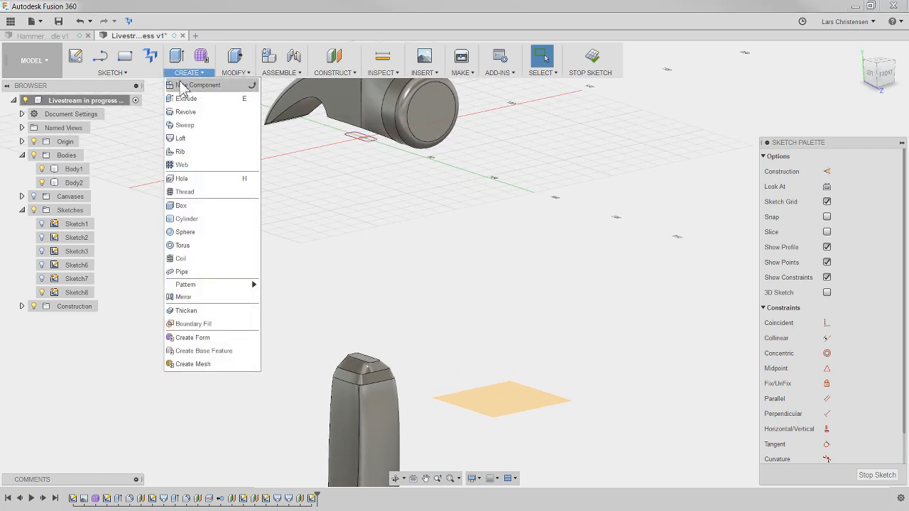
left_click(179, 138)
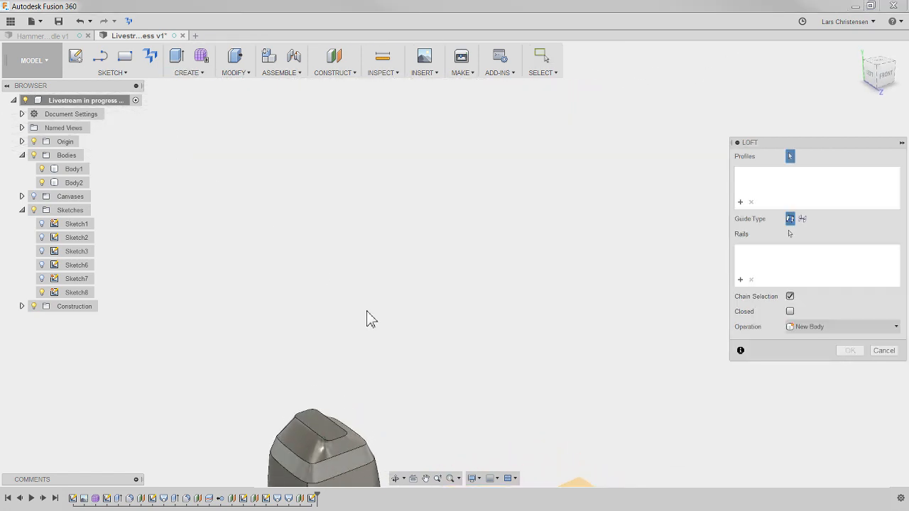
left_click(330, 428)
middle_click_drag(401, 347, 411, 291, "shift")
scroll(404, 235, "up", 3)
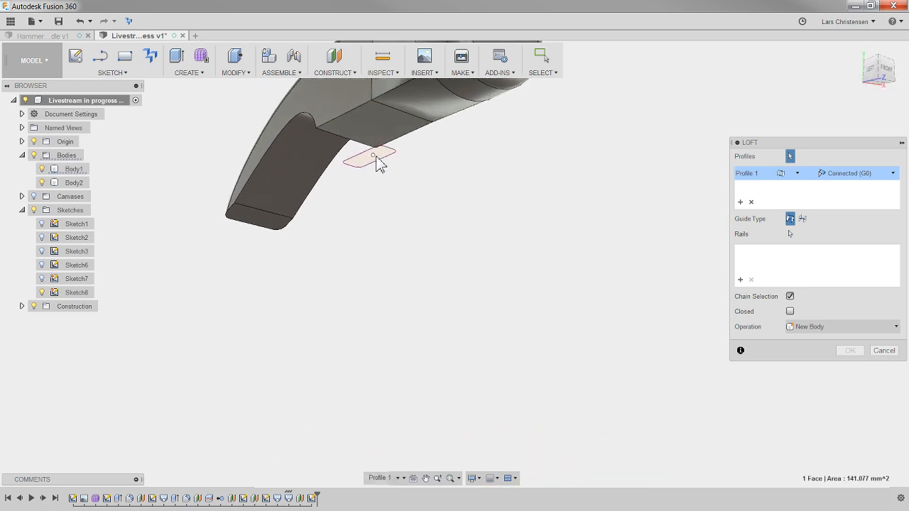
left_click(383, 158)
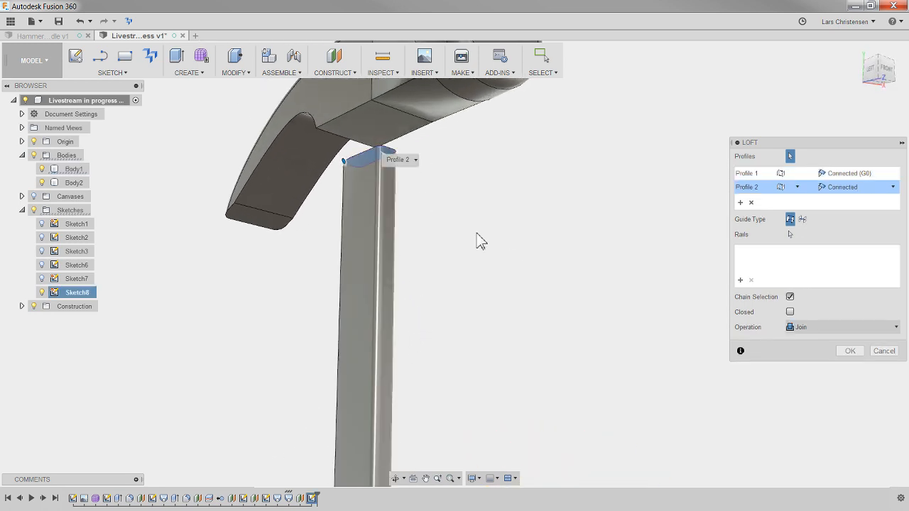
left_click(850, 349)
- Set up a joining loft between the flat underside of the hammer head and the top face of the shaft
scroll(547, 274, "up", 5)
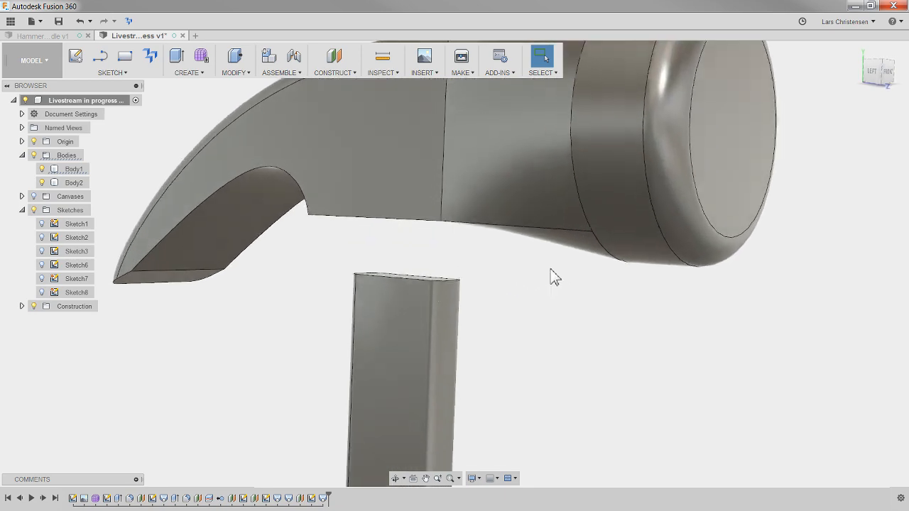
middle_click_drag(238, 305, 242, 316, "shift")
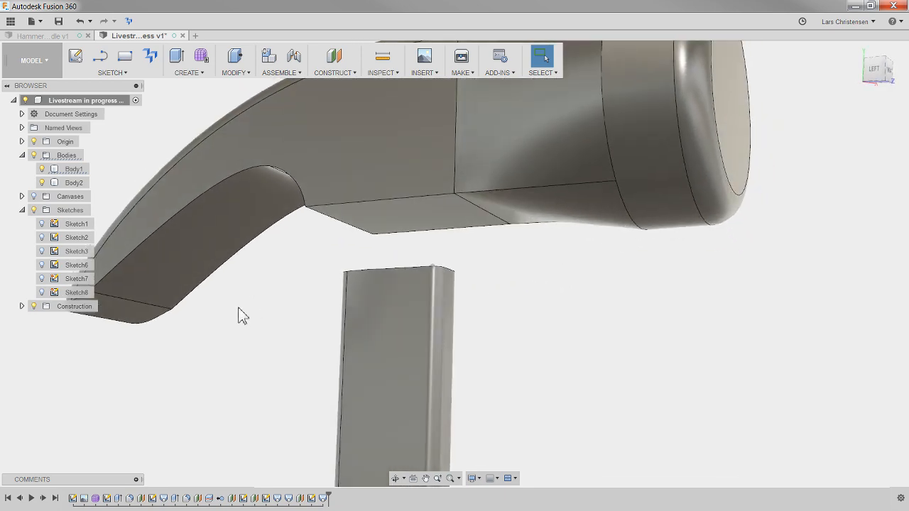
left_click(186, 72)
left_click(182, 124)
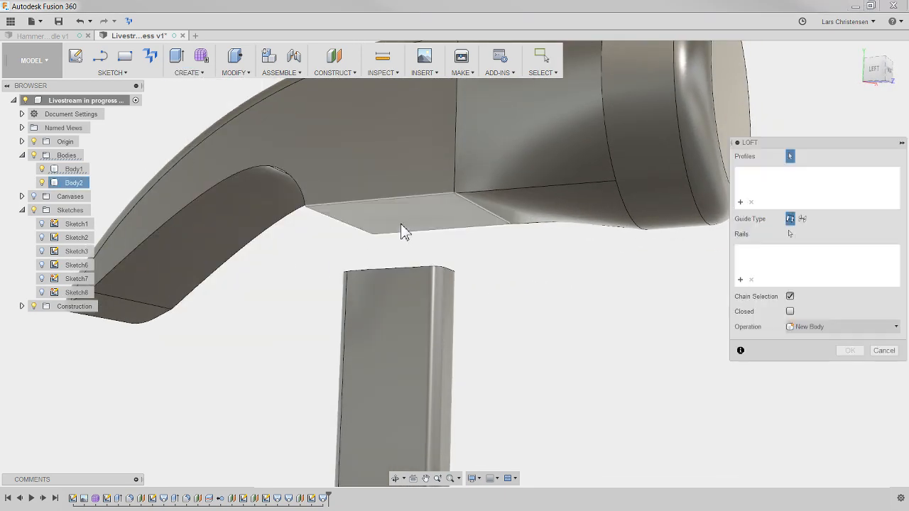
left_click(398, 233)
middle_click_drag(466, 263, 410, 310, "shift")
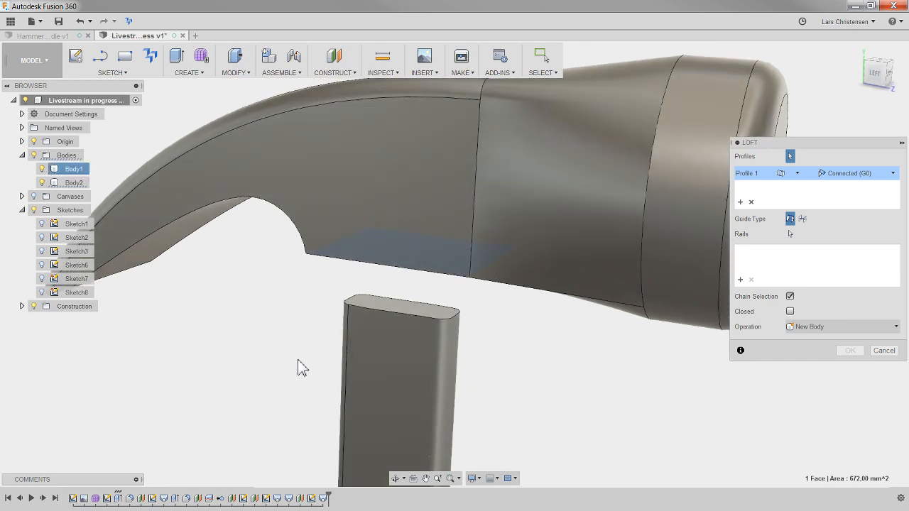
left_click(408, 307)
middle_click_drag(290, 364, 416, 393, "shift")
middle_click_drag(519, 317, 419, 210, "shift")
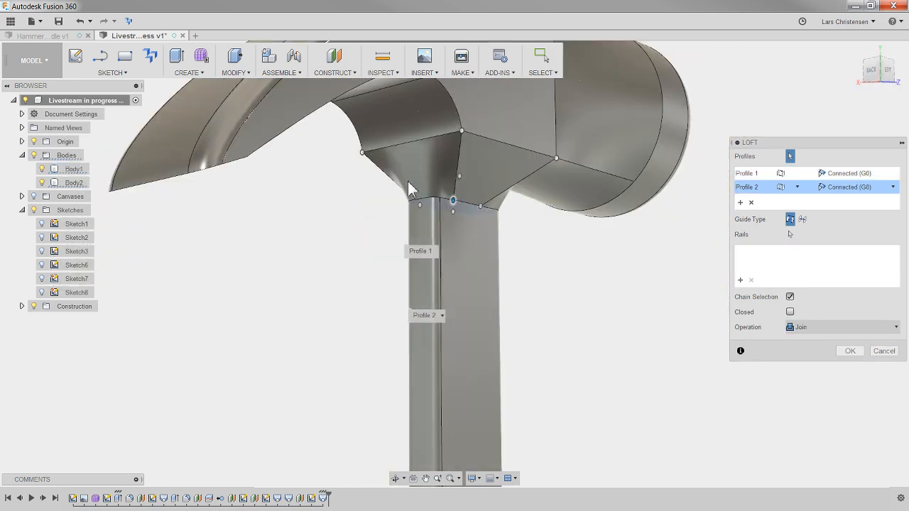
- Shift the loft's mapping points to the shaft's vertical corner edge and along the head's underside edge, and complete the joined loft
scroll(485, 204, "up", 4)
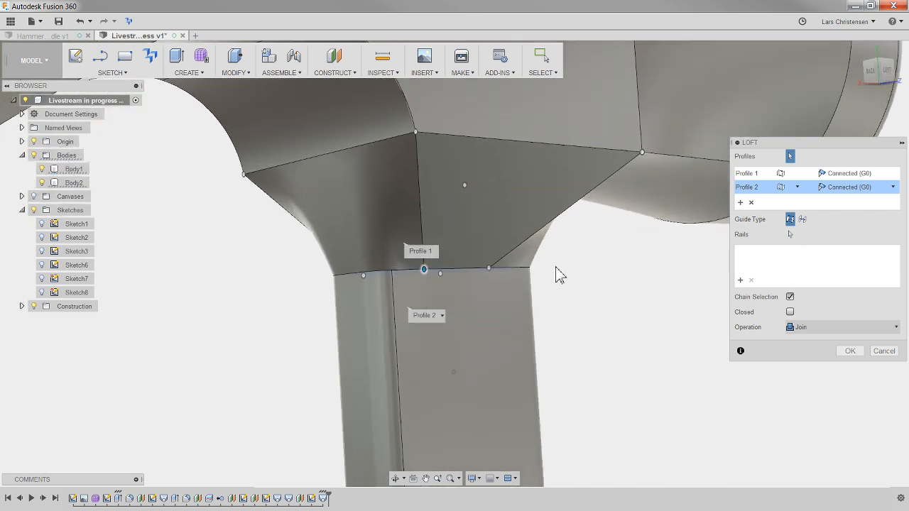
middle_click_drag(556, 267, 556, 264, "shift")
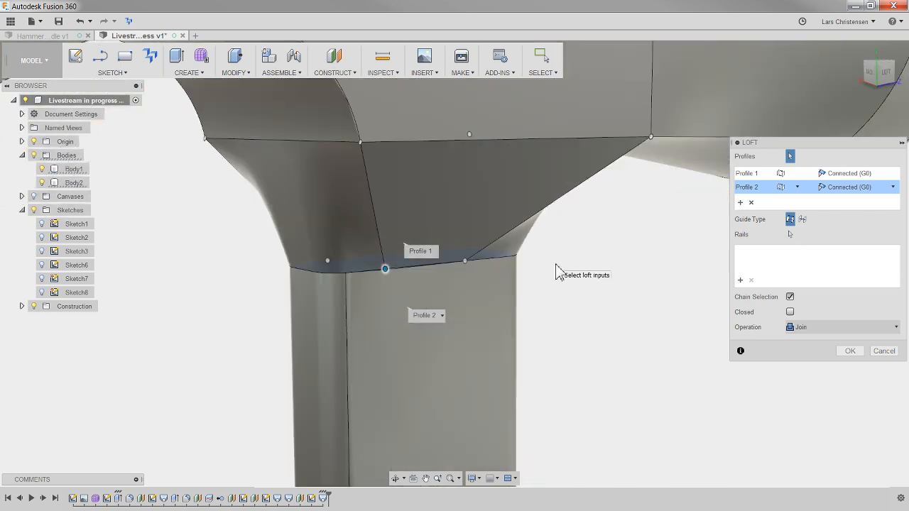
left_click(388, 271)
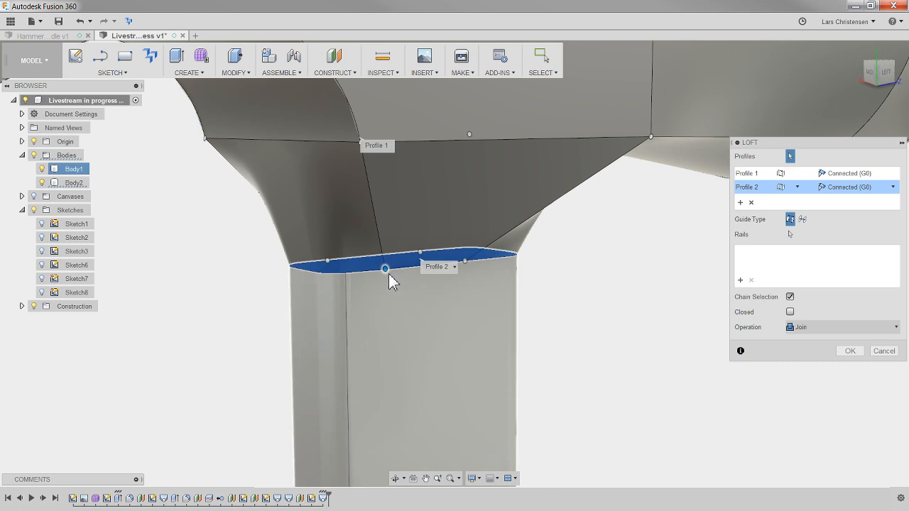
left_click_drag(385, 269, 345, 272)
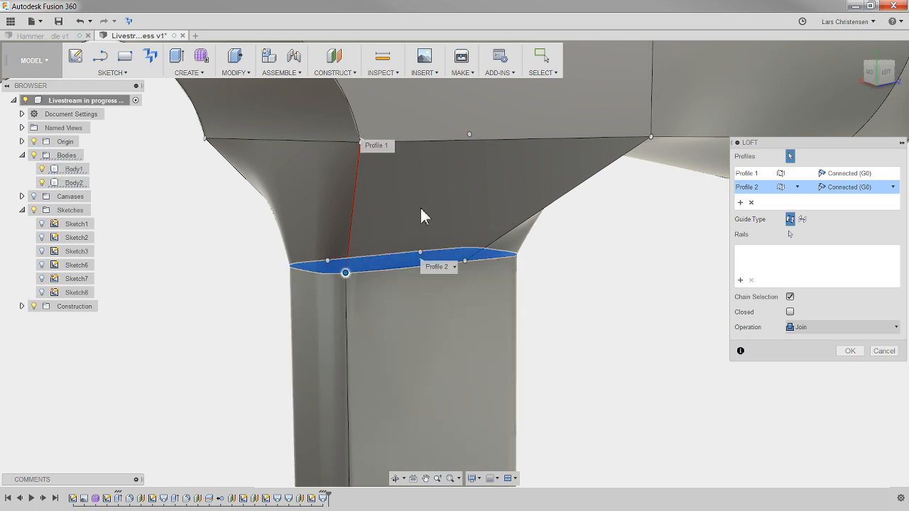
middle_click_drag(653, 290, 391, 351, "shift")
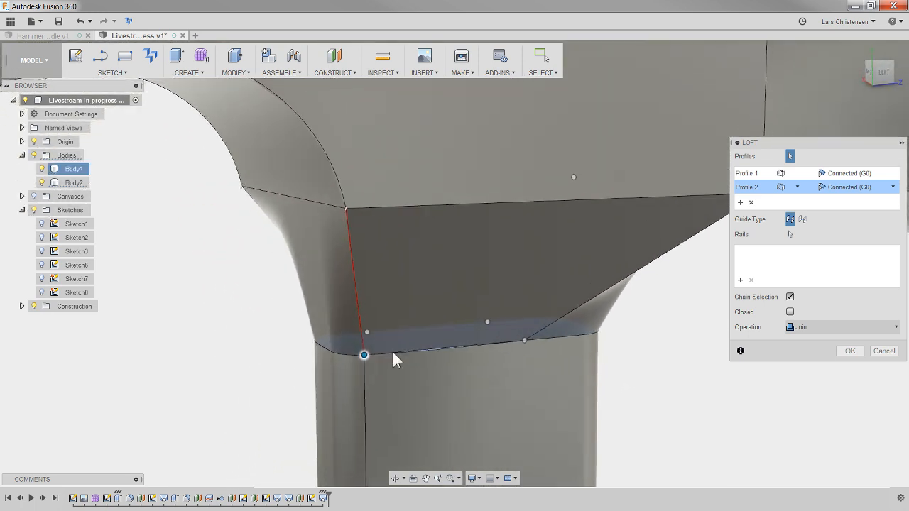
left_click_drag(350, 210, 367, 225)
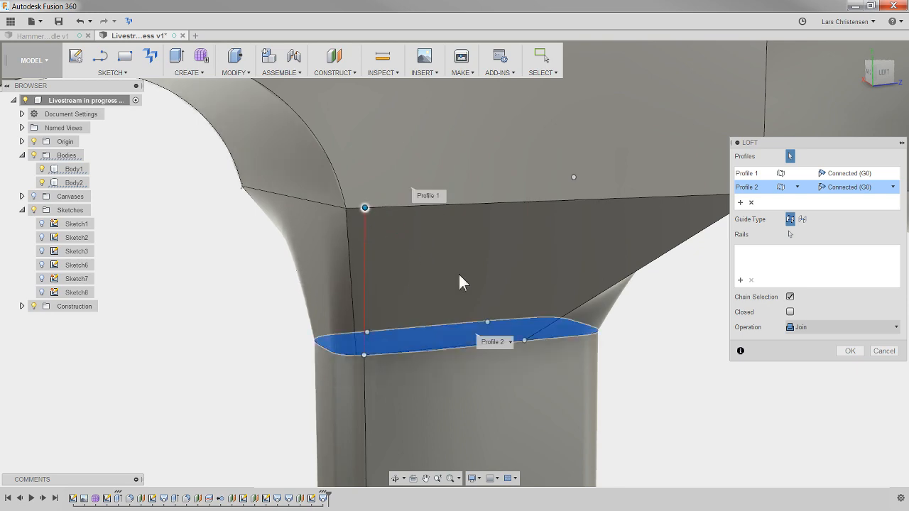
left_click(857, 350)
- Hide the construction planes and fit the whole hammer in the view
scroll(568, 323, "down", 5)
middle_click_drag(585, 319, 249, 267, "shift")
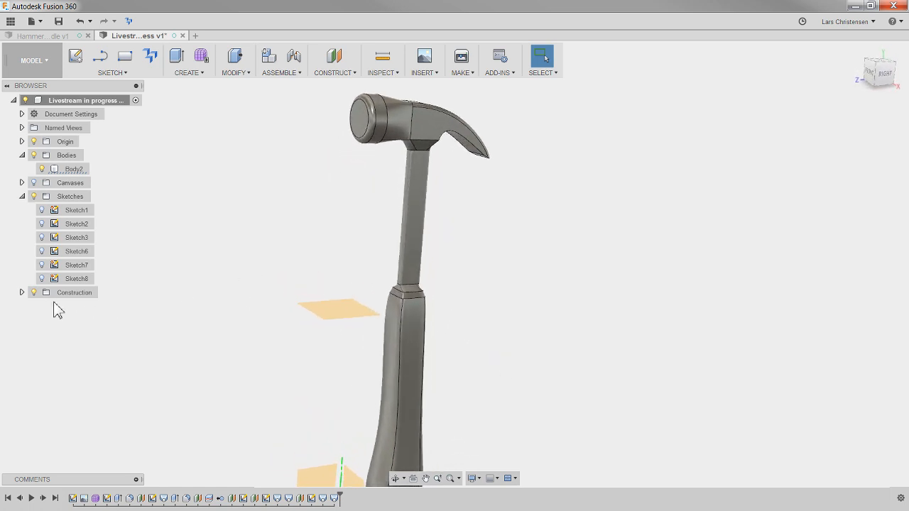
left_click(33, 293)
key("F6")
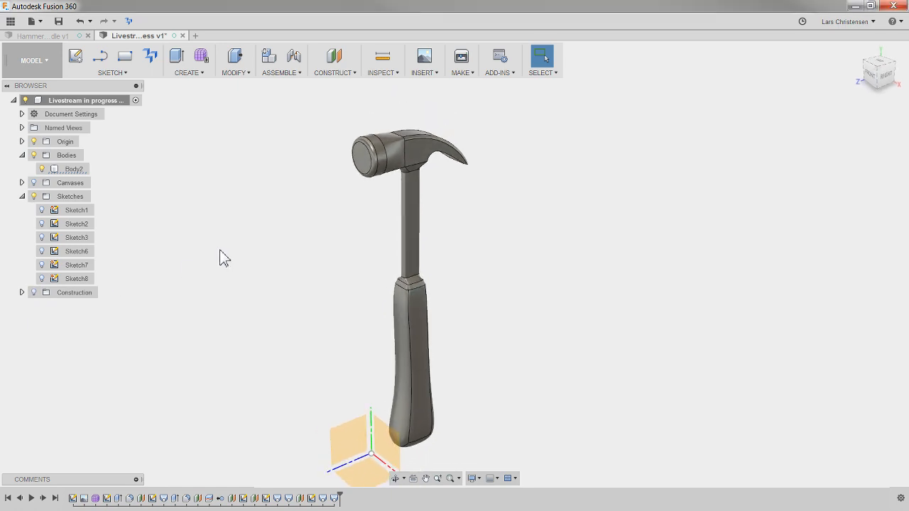